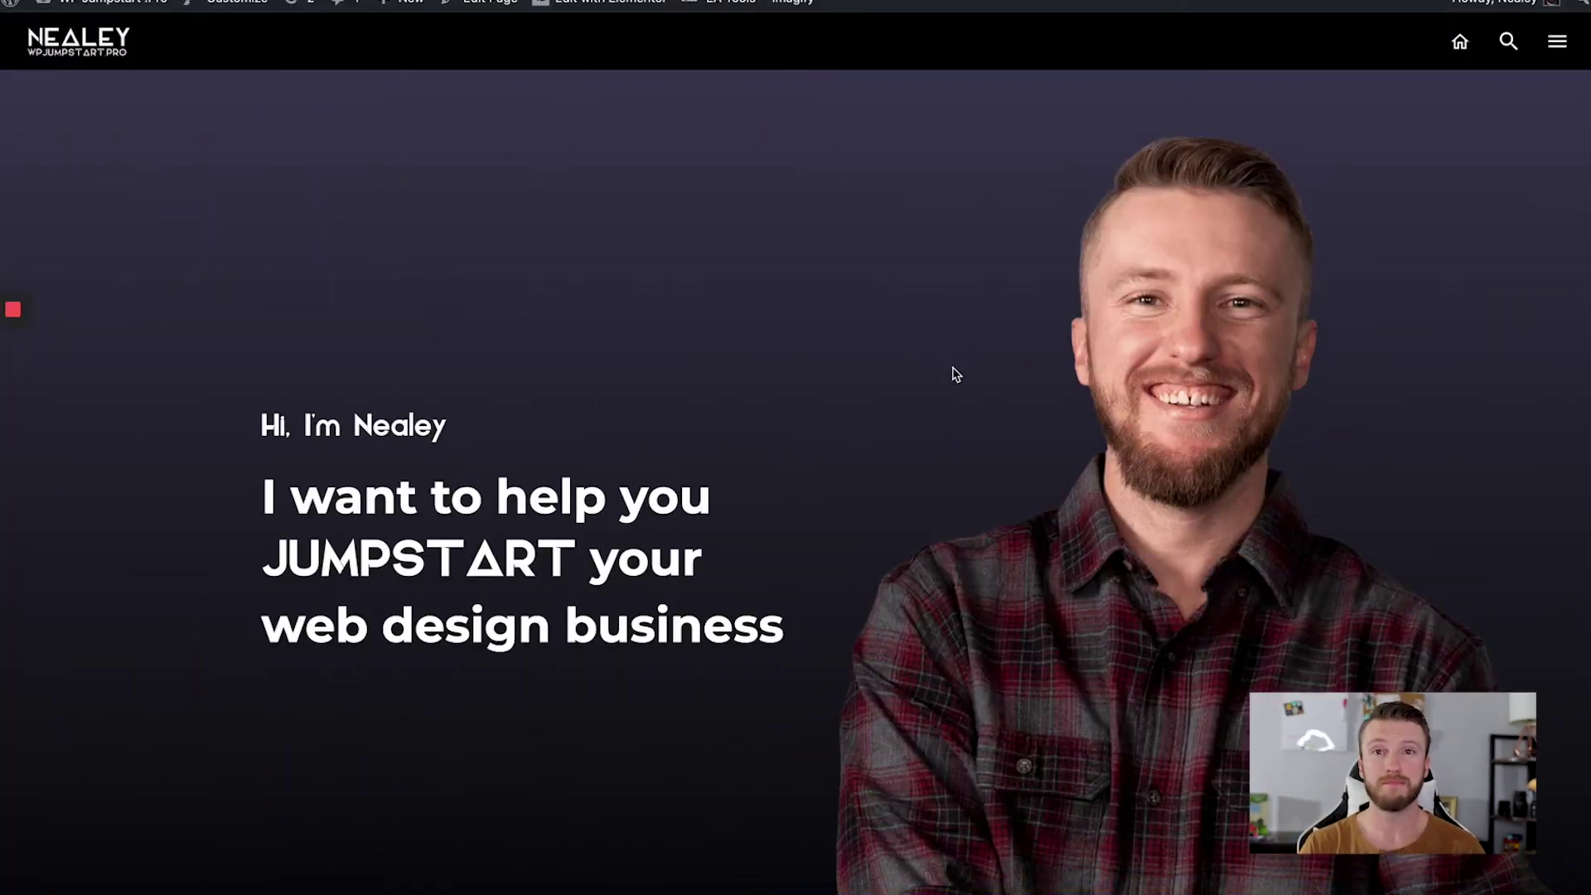
# Step: Preview the header's slide-in menu from the hamburger icon, then close it again
pyautogui.click(1560, 44)
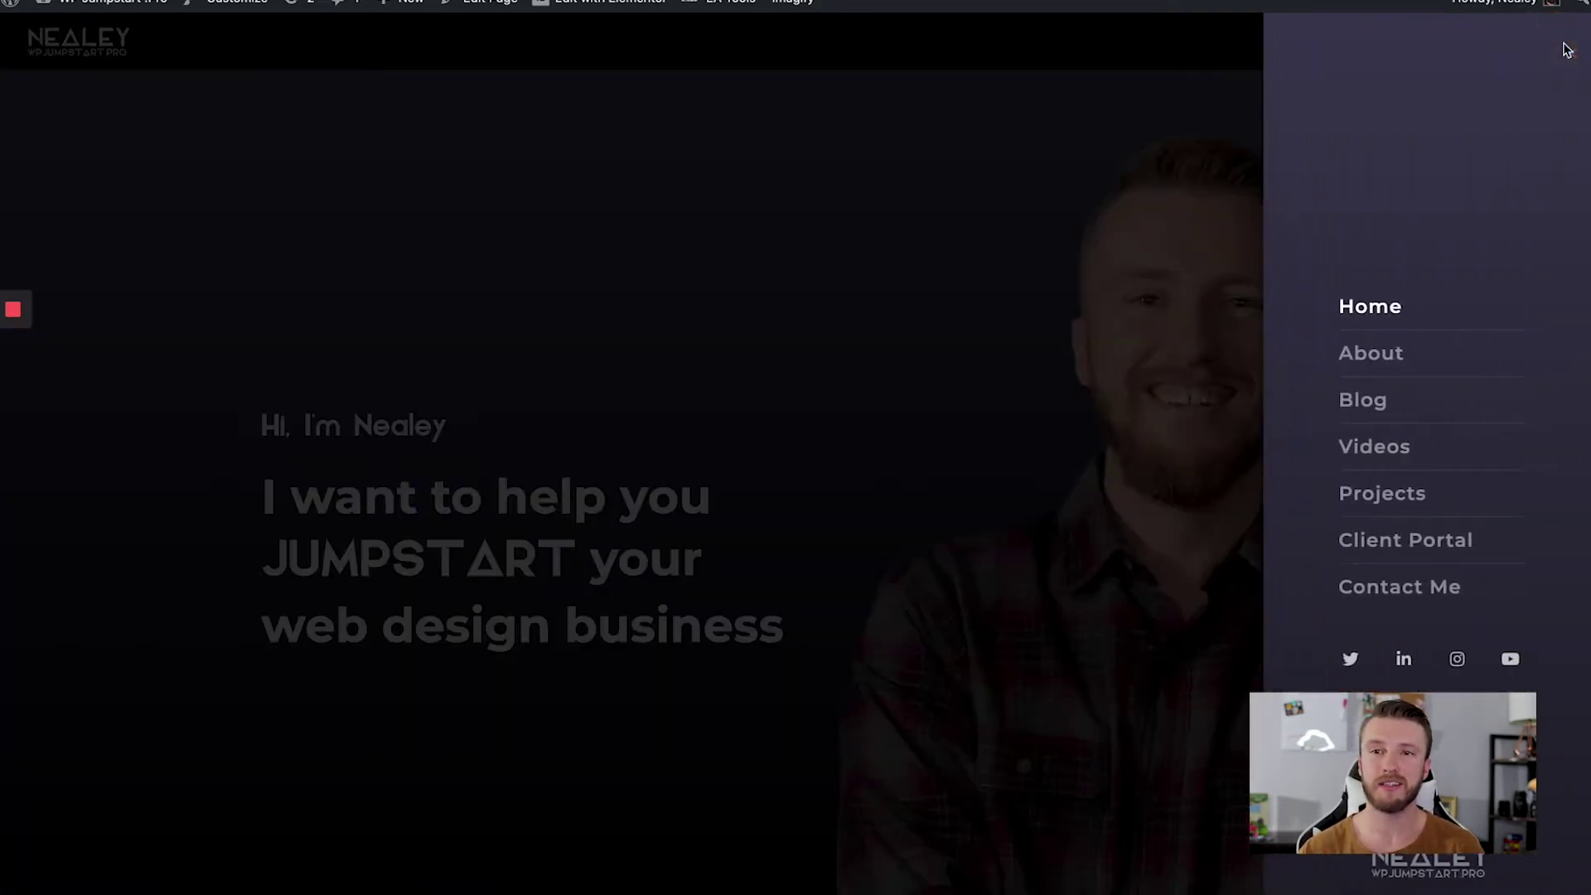
pyautogui.click(1568, 59)
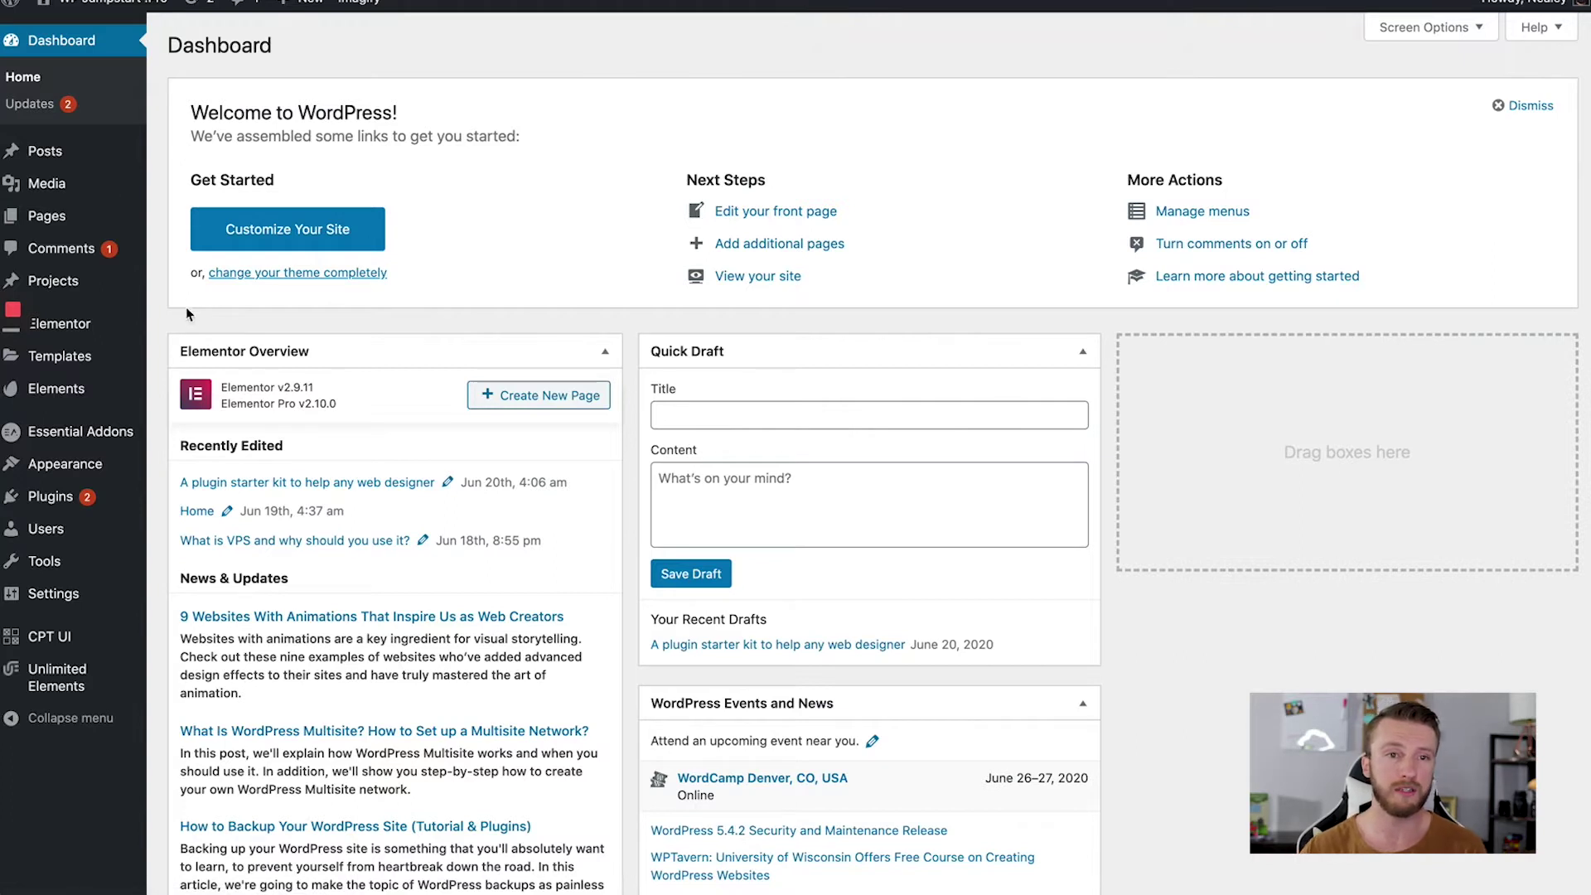
# Step: Create a new popup template named 'Example Popup' from Templates > Popups
pyautogui.moveTo(99, 351)
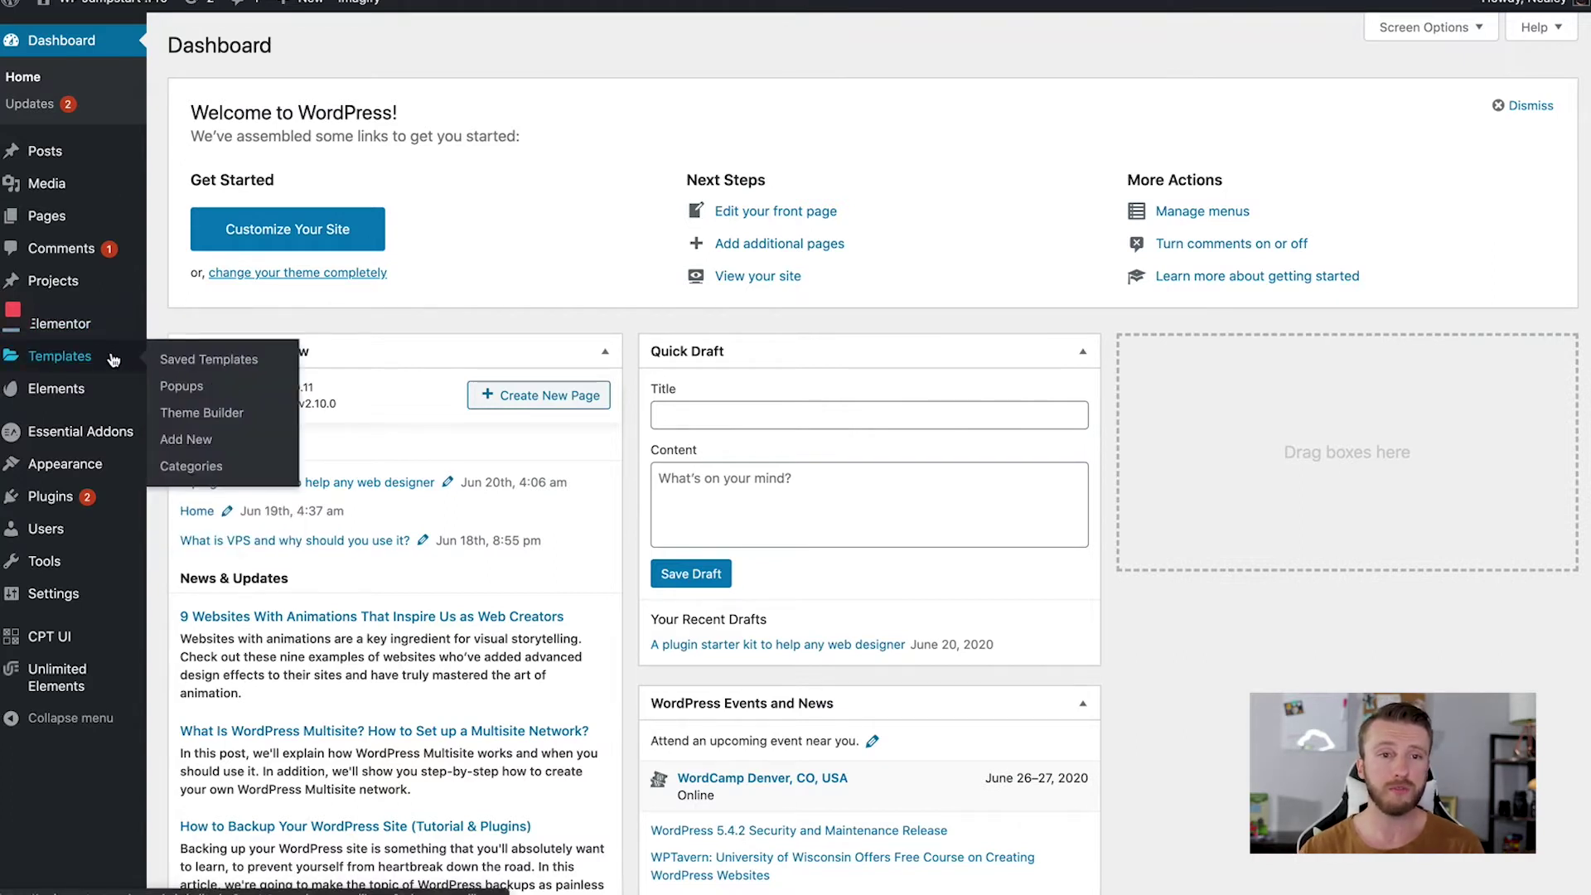
pyautogui.click(182, 386)
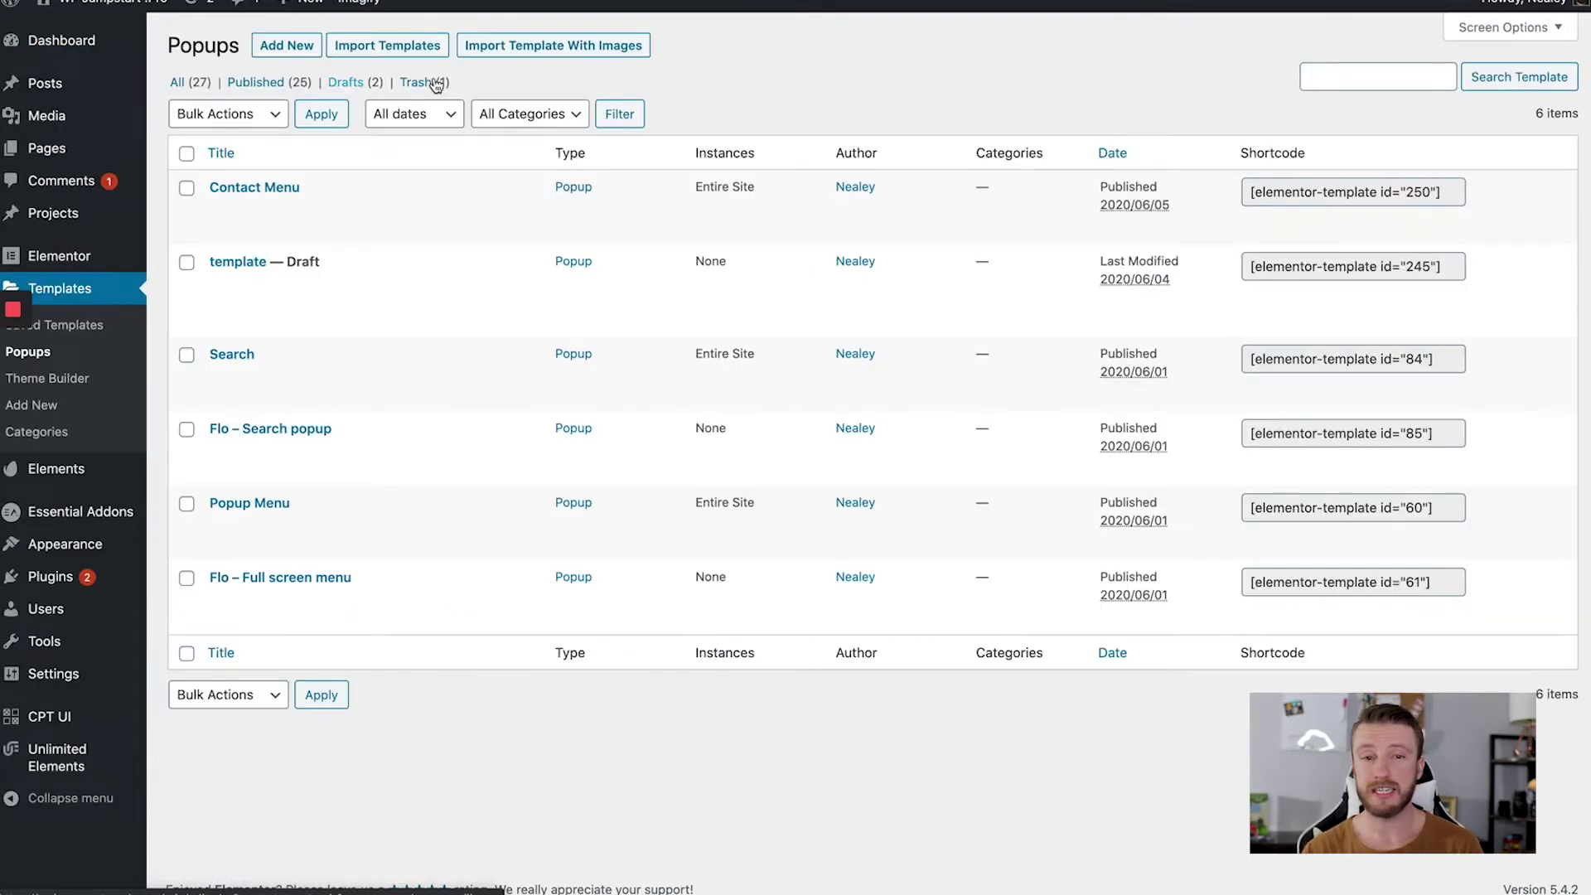
pyautogui.click(305, 48)
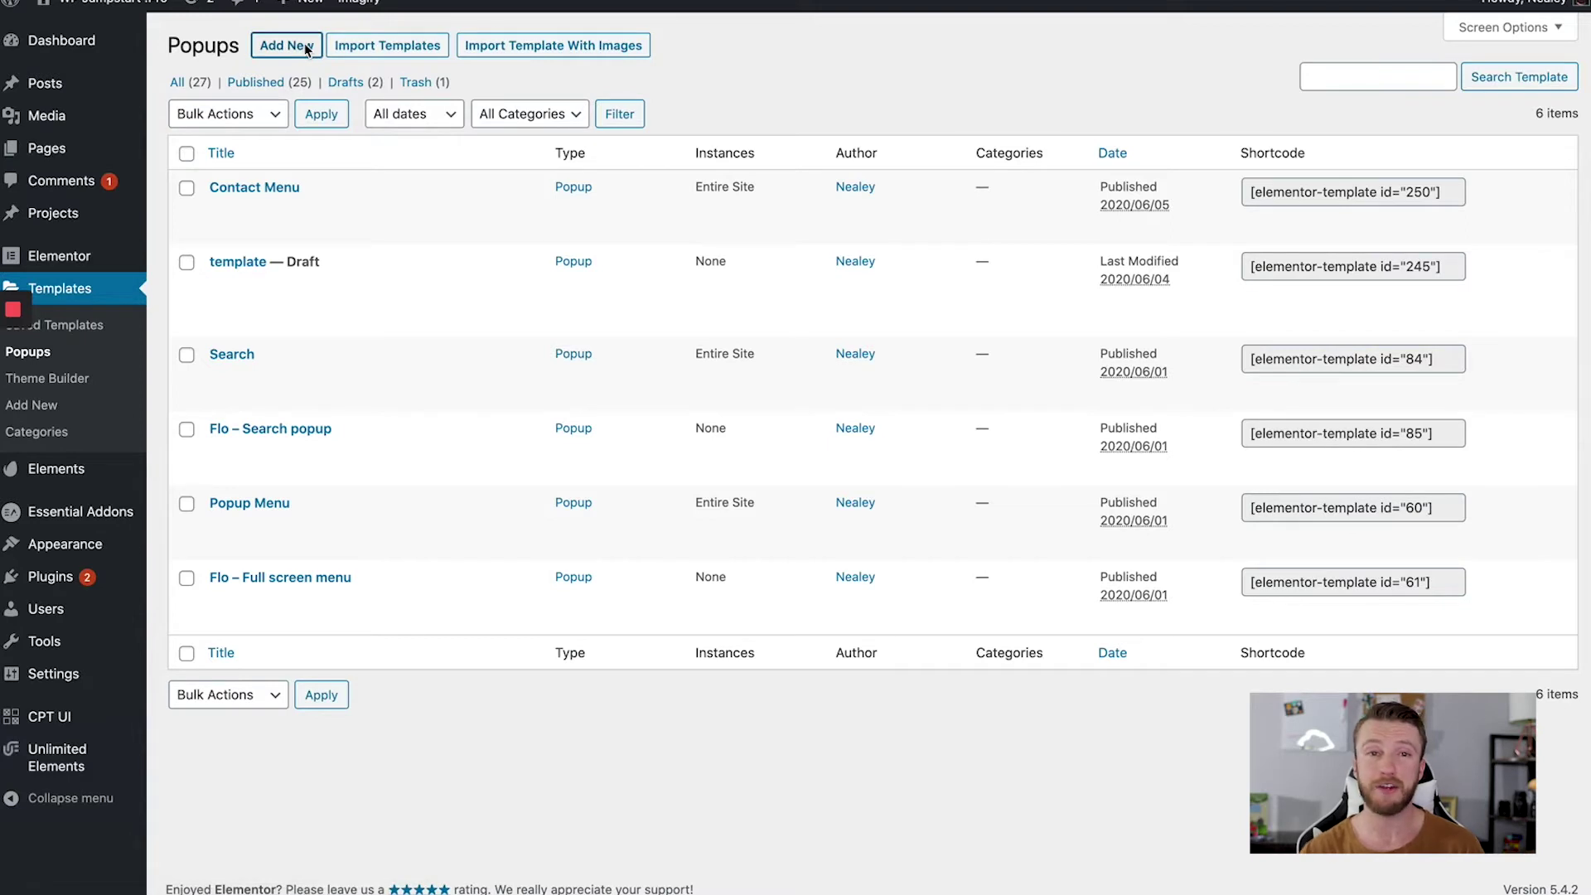
pyautogui.click(880, 530)
pyautogui.write('Exampl')
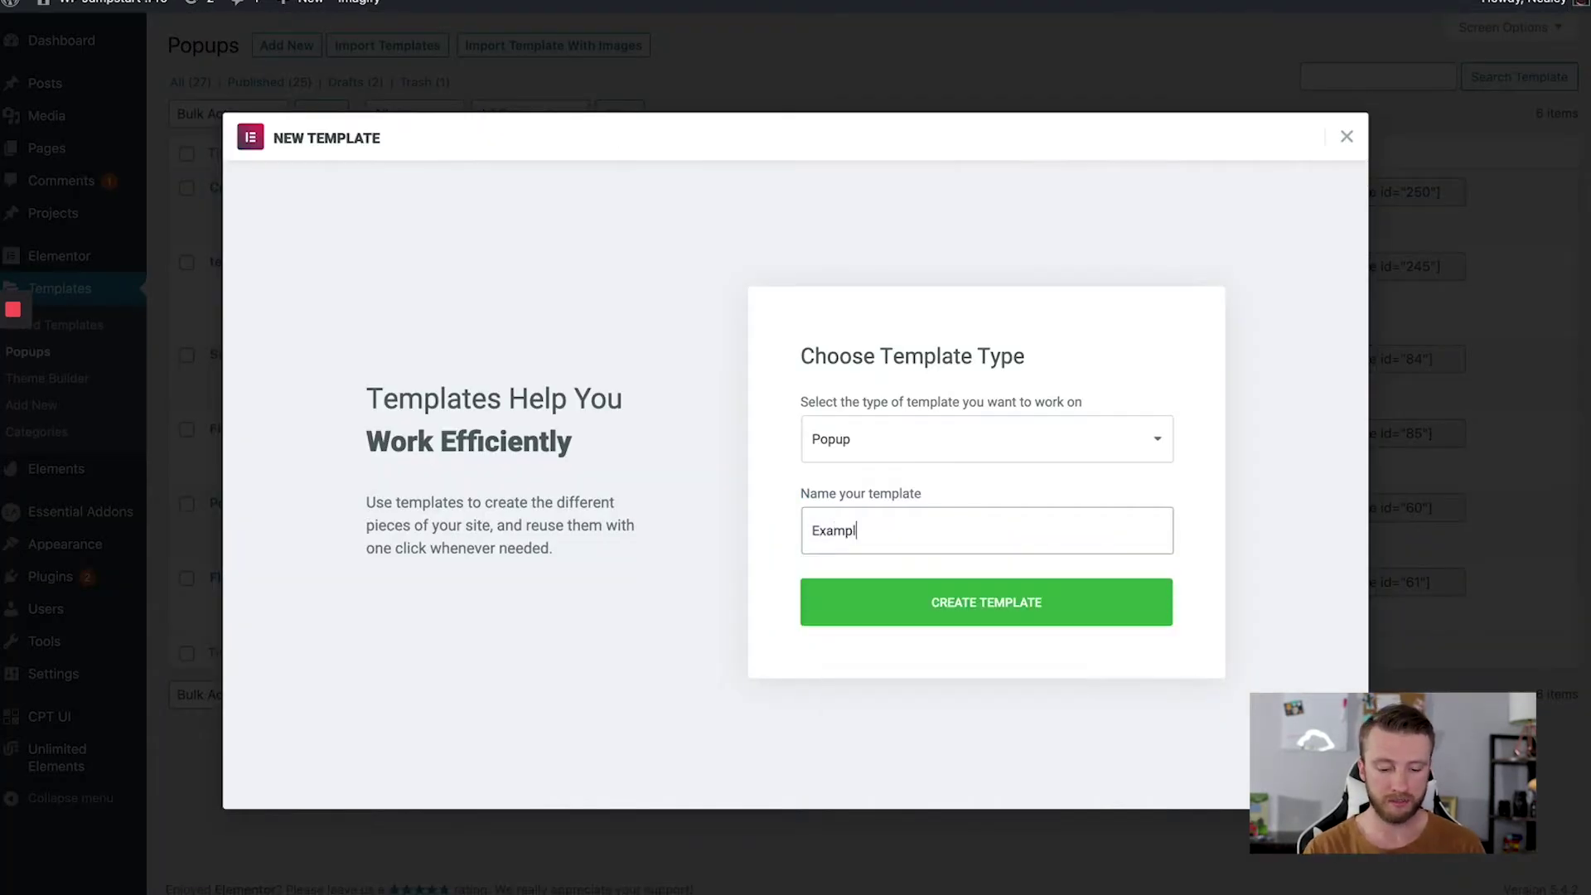
pyautogui.write('e Popup')
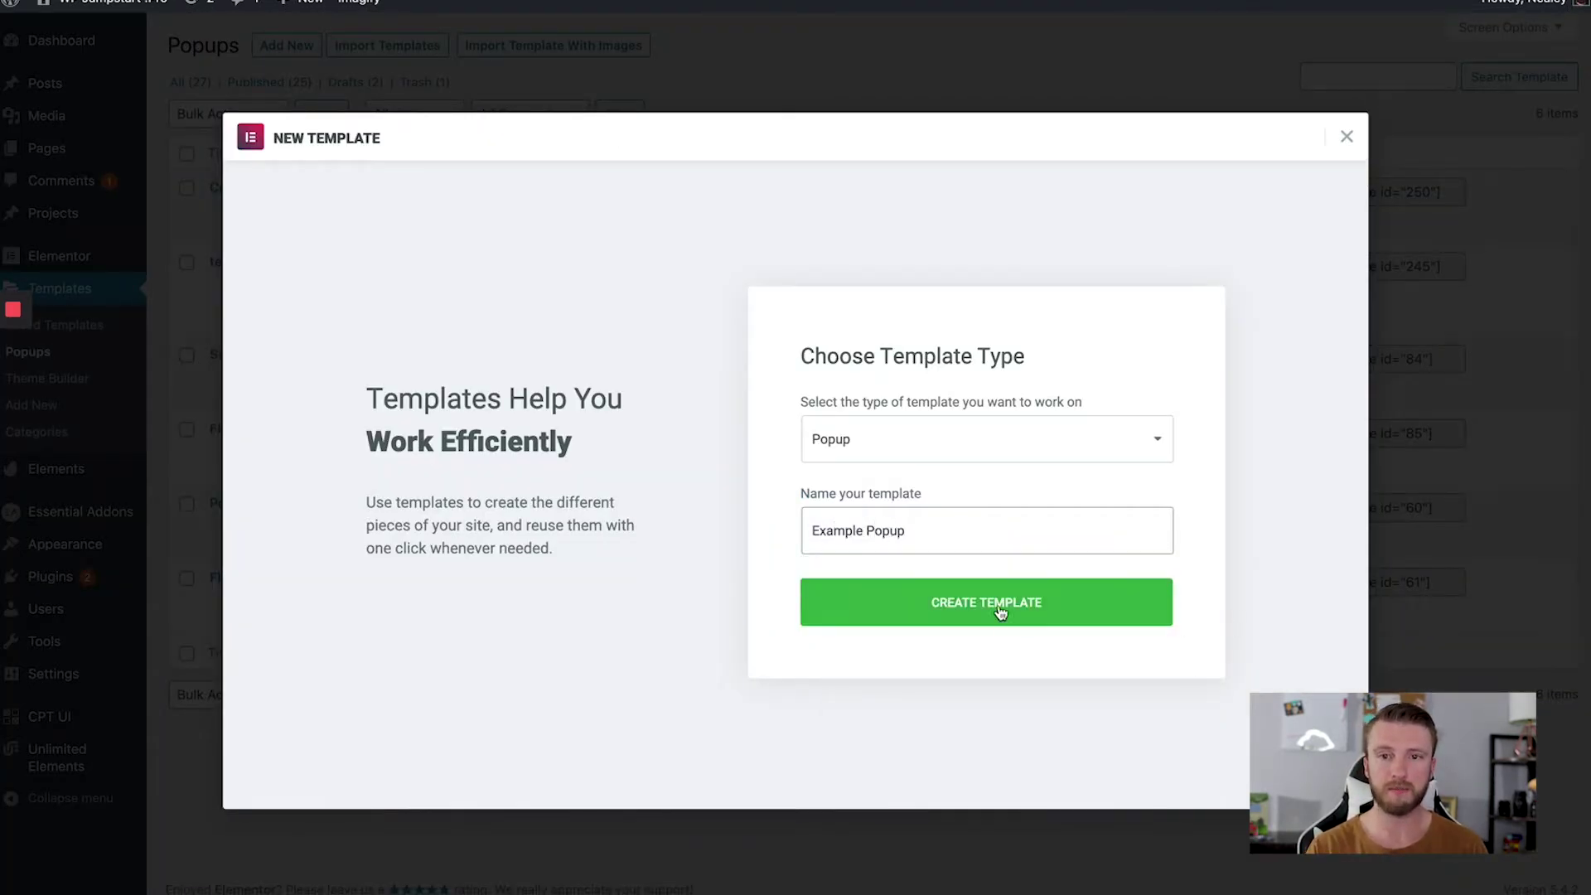
pyautogui.click(1000, 612)
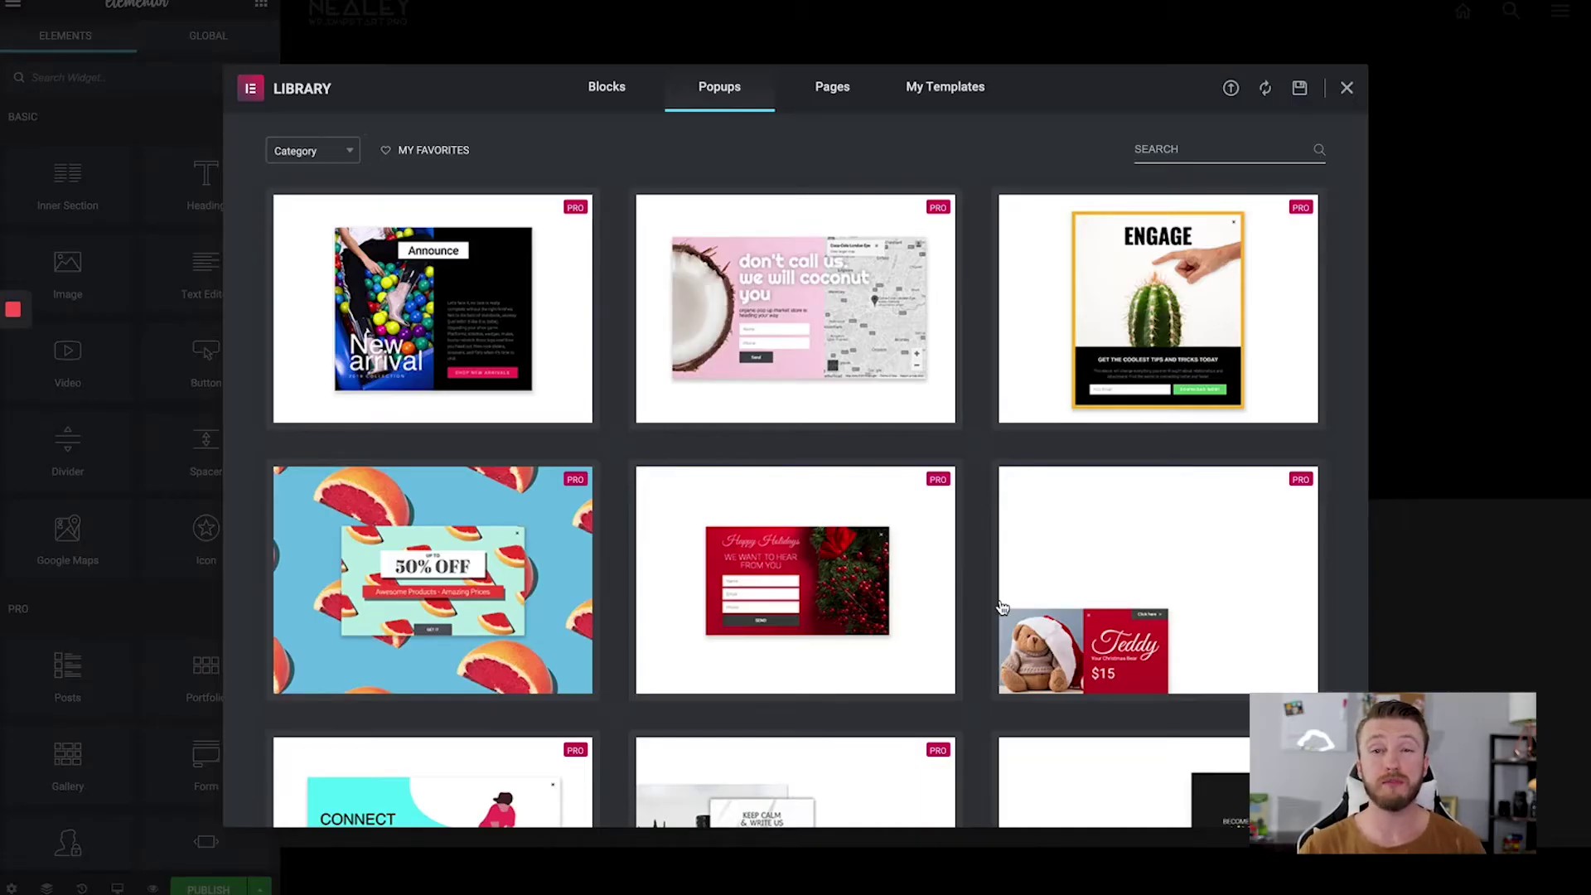
# Step: Scroll through the library's ready-made popup designs, then close the library to start blank
pyautogui.scroll(-10, 999, 596)
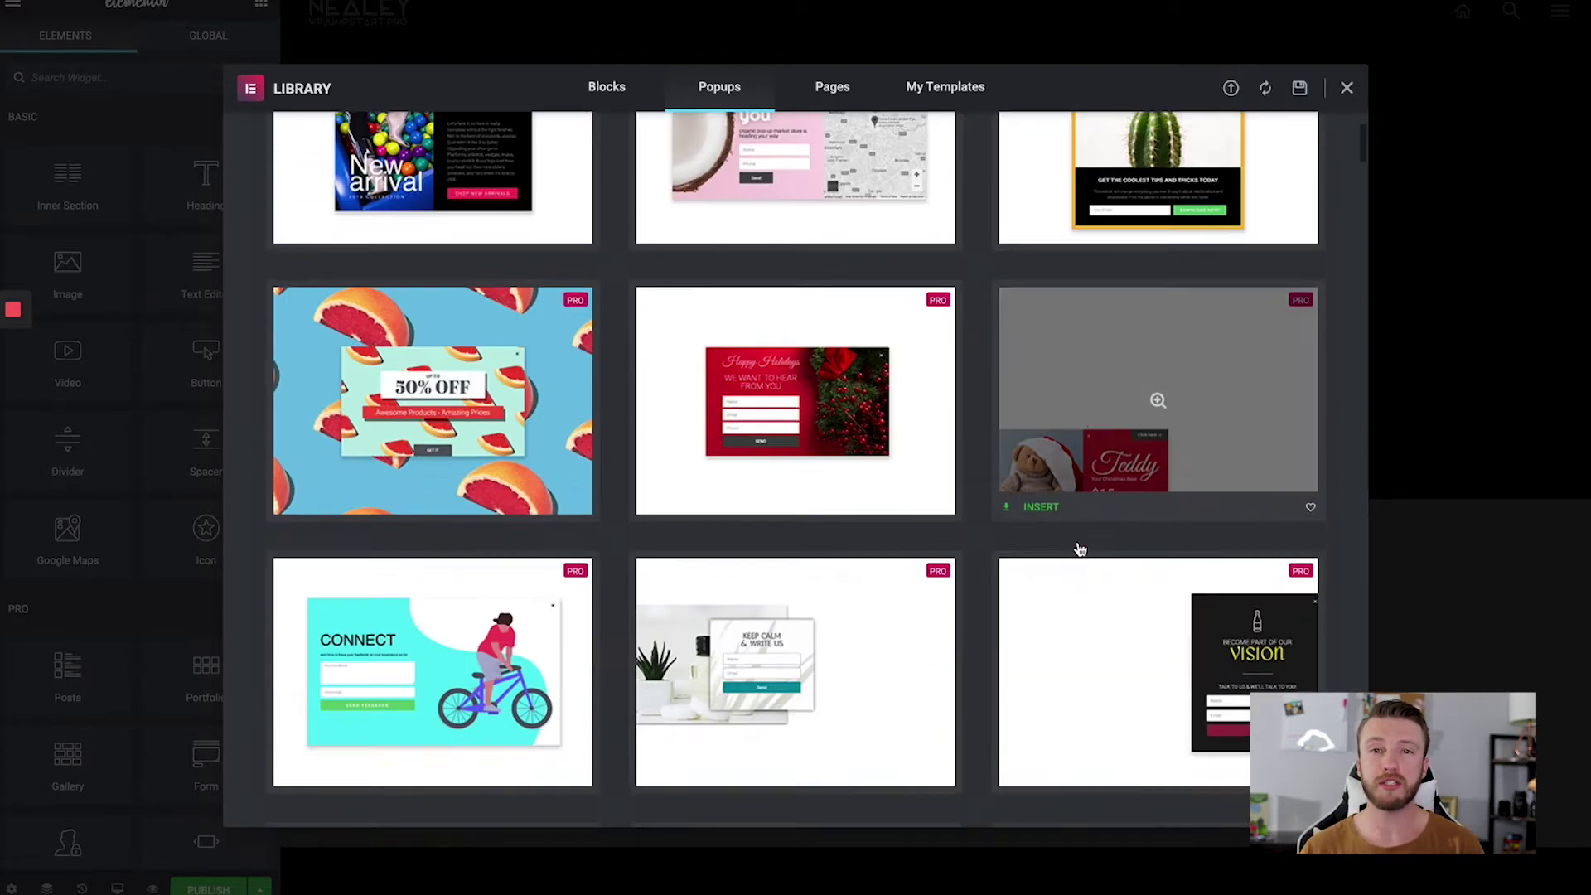
pyautogui.scroll(-2, 992, 552)
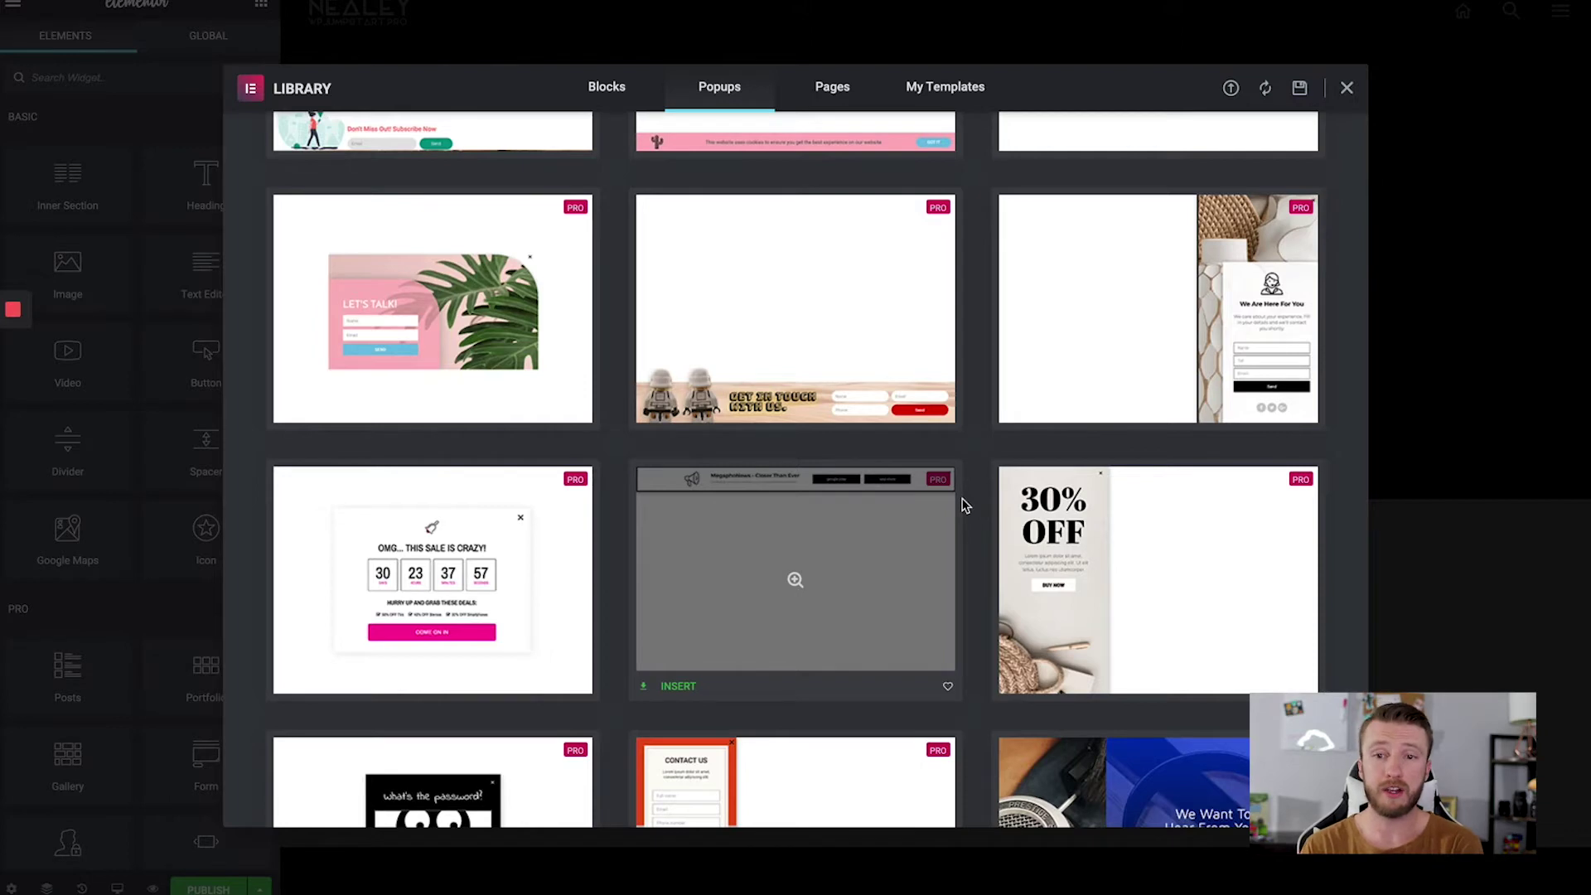
pyautogui.scroll(-7, 963, 504)
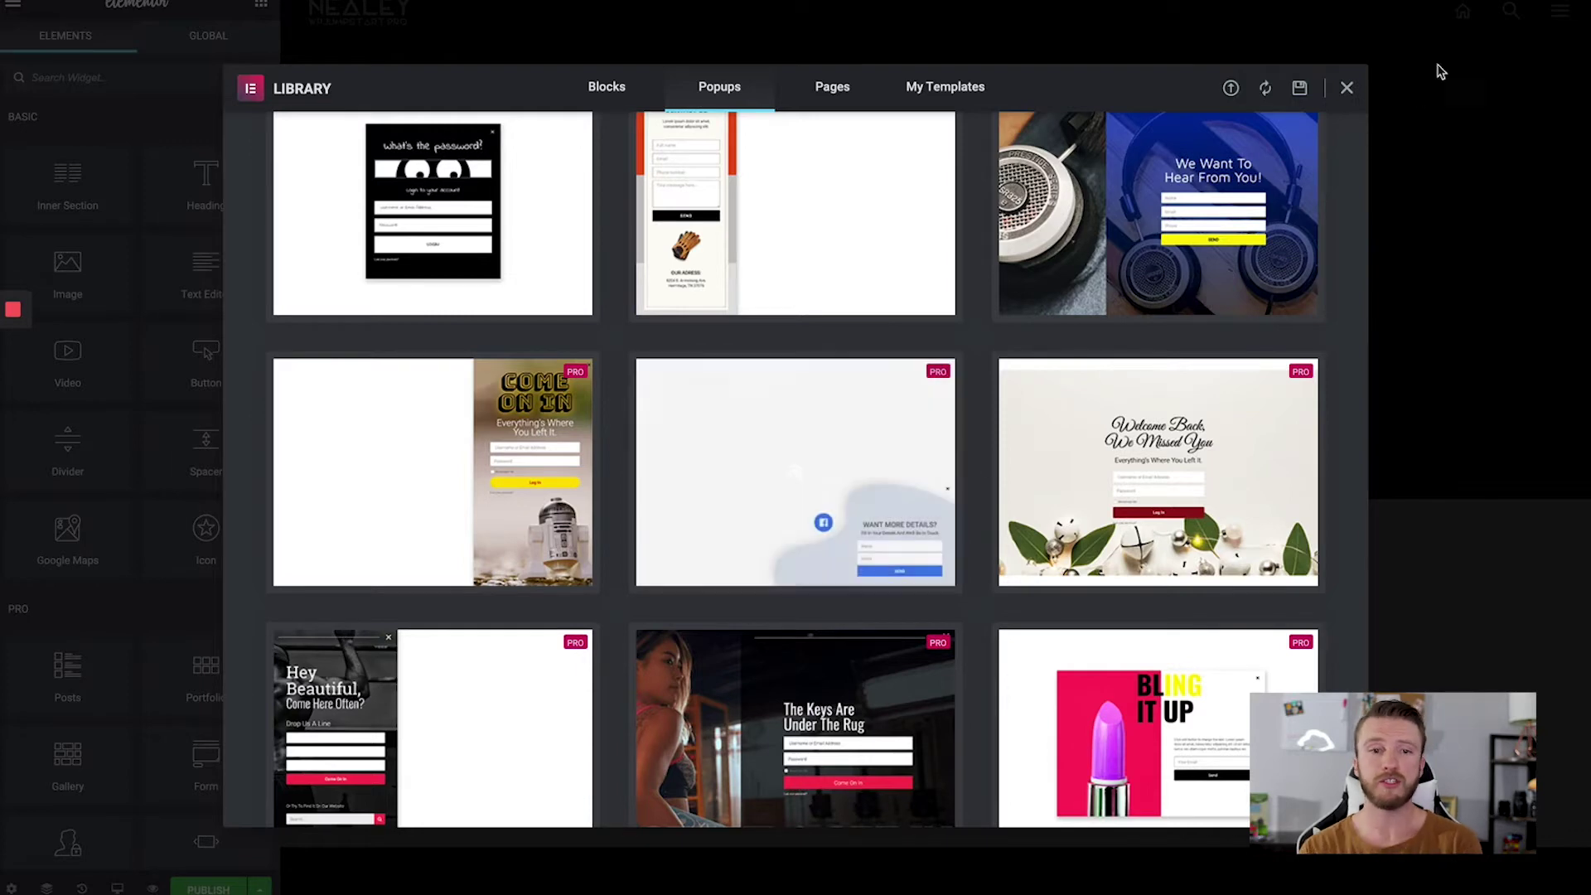
pyautogui.click(1347, 87)
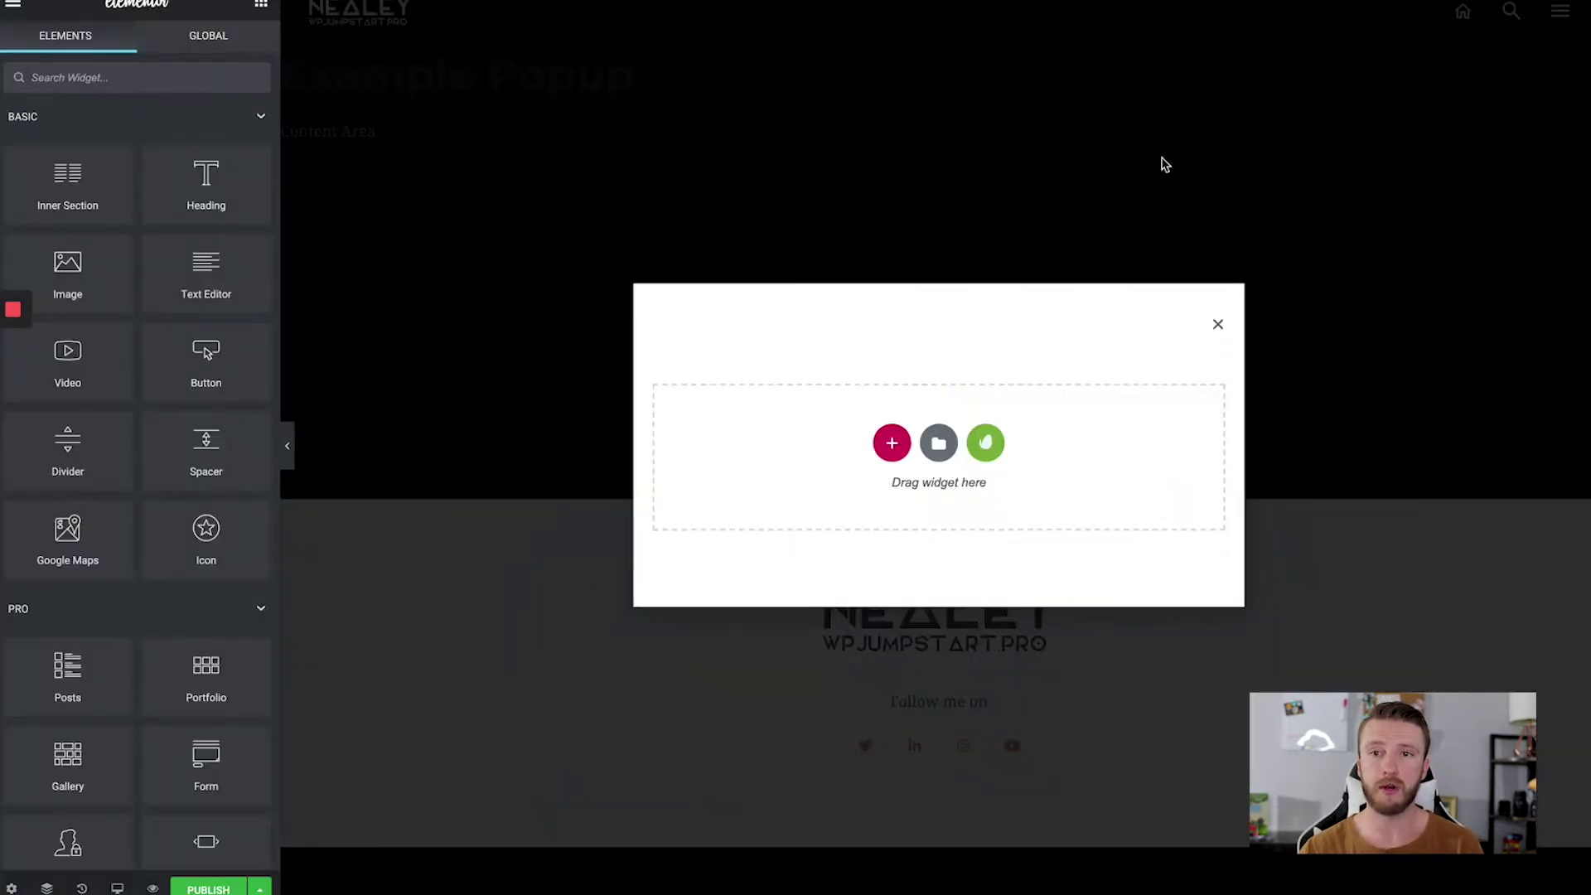
# Step: Add a single-column section to the empty popup and bring up Popup Settings
pyautogui.click(891, 444)
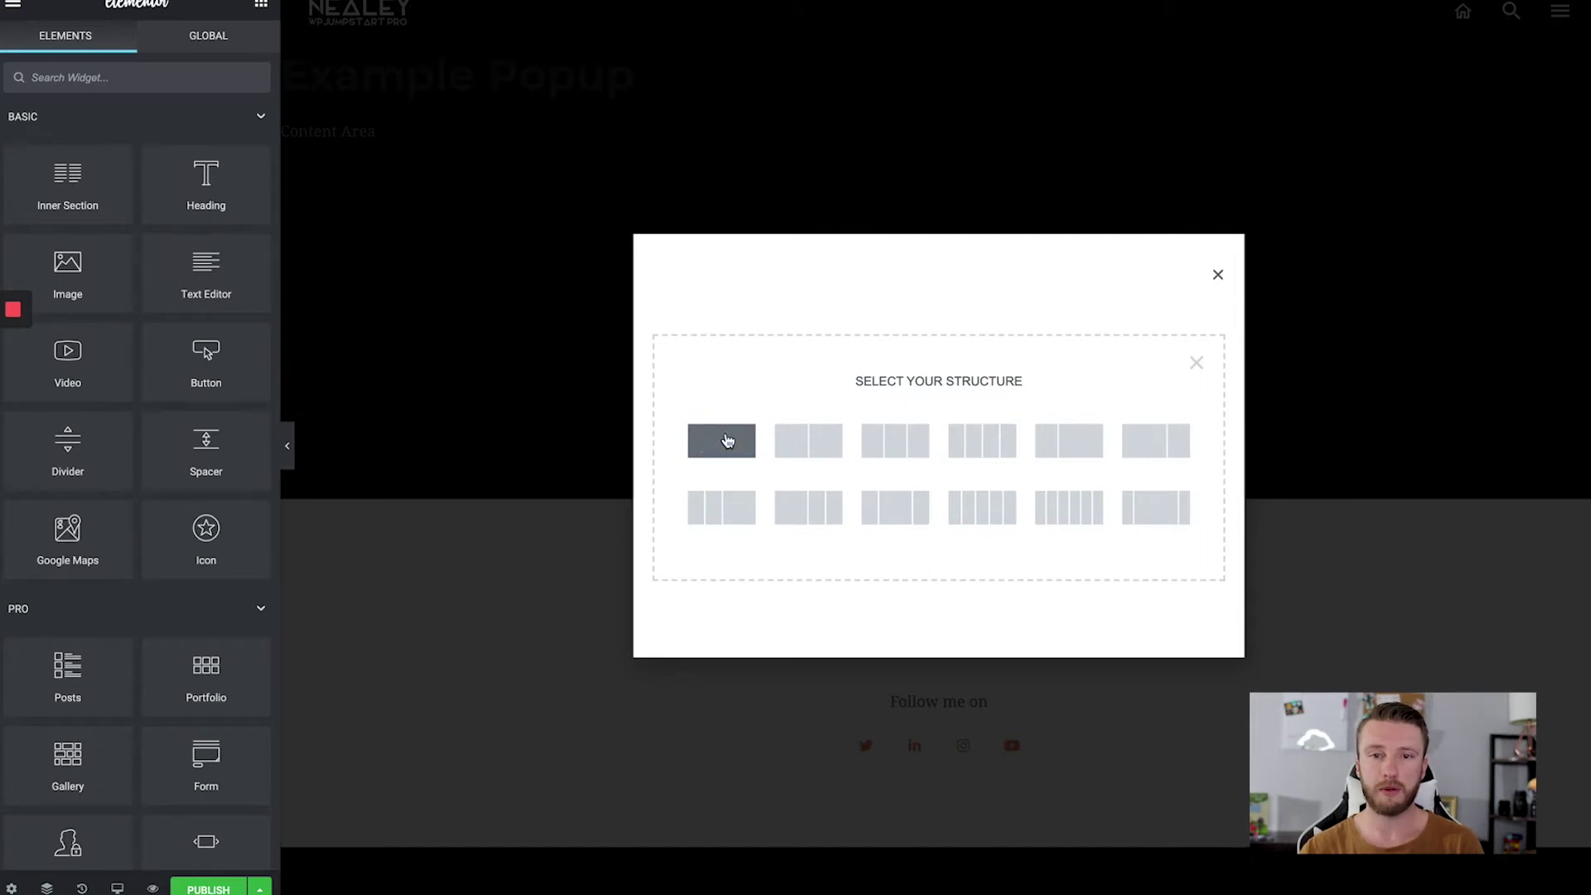
pyautogui.click(727, 440)
pyautogui.click(938, 432)
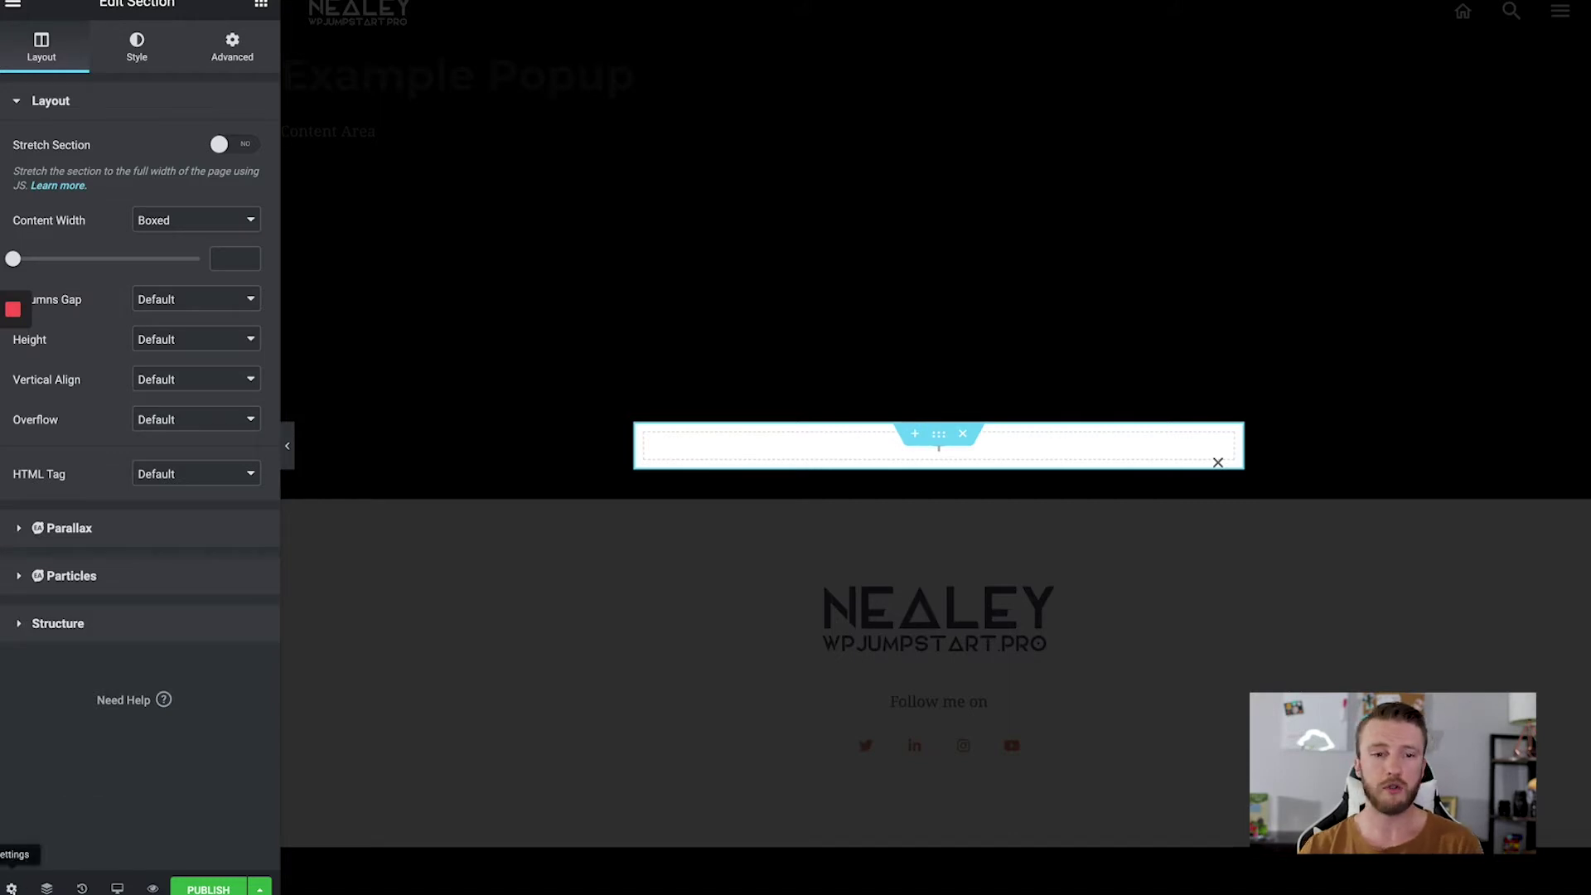
pyautogui.click(12, 888)
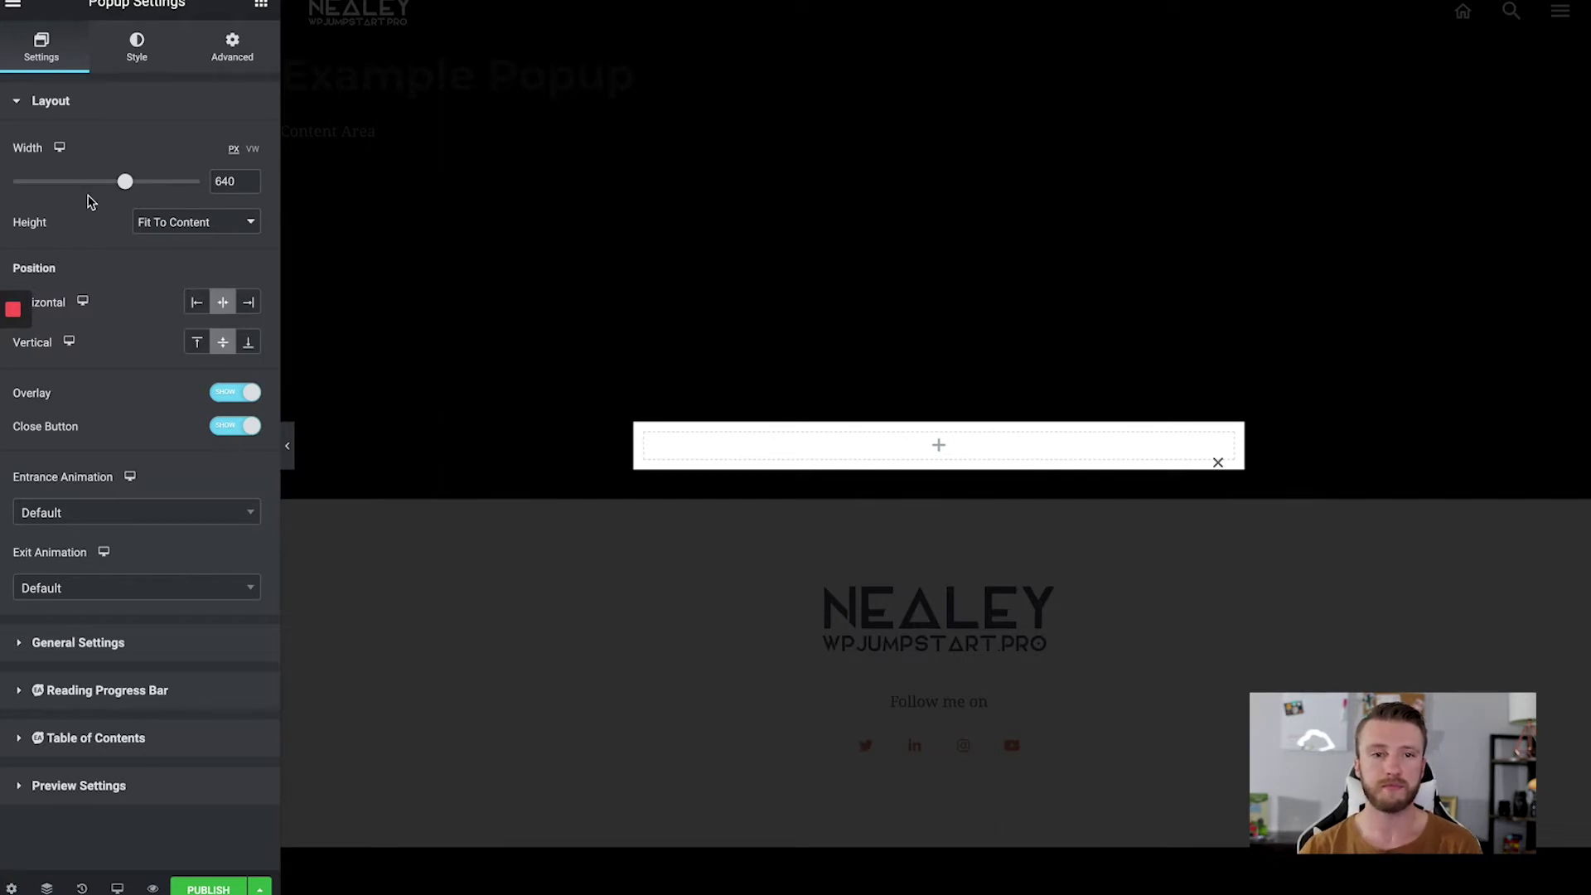
# Step: Set the popup width to 400 px and its height to Fit To Screen
pyautogui.moveTo(125, 182); pyautogui.dragTo(77, 181)
pyautogui.doubleClick(218, 181)
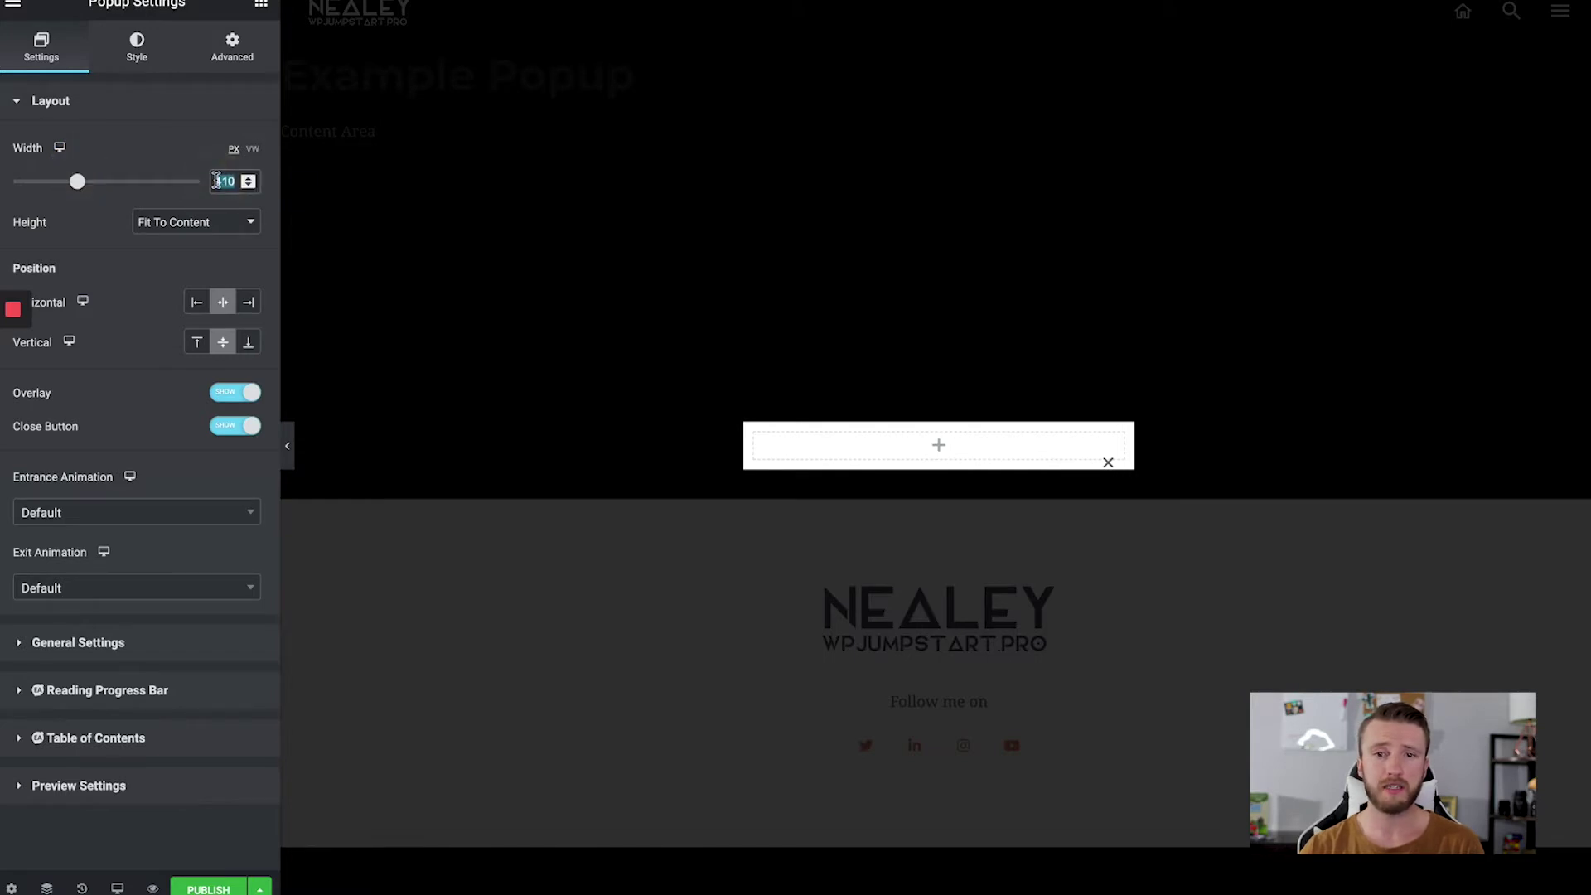
pyautogui.write('400')
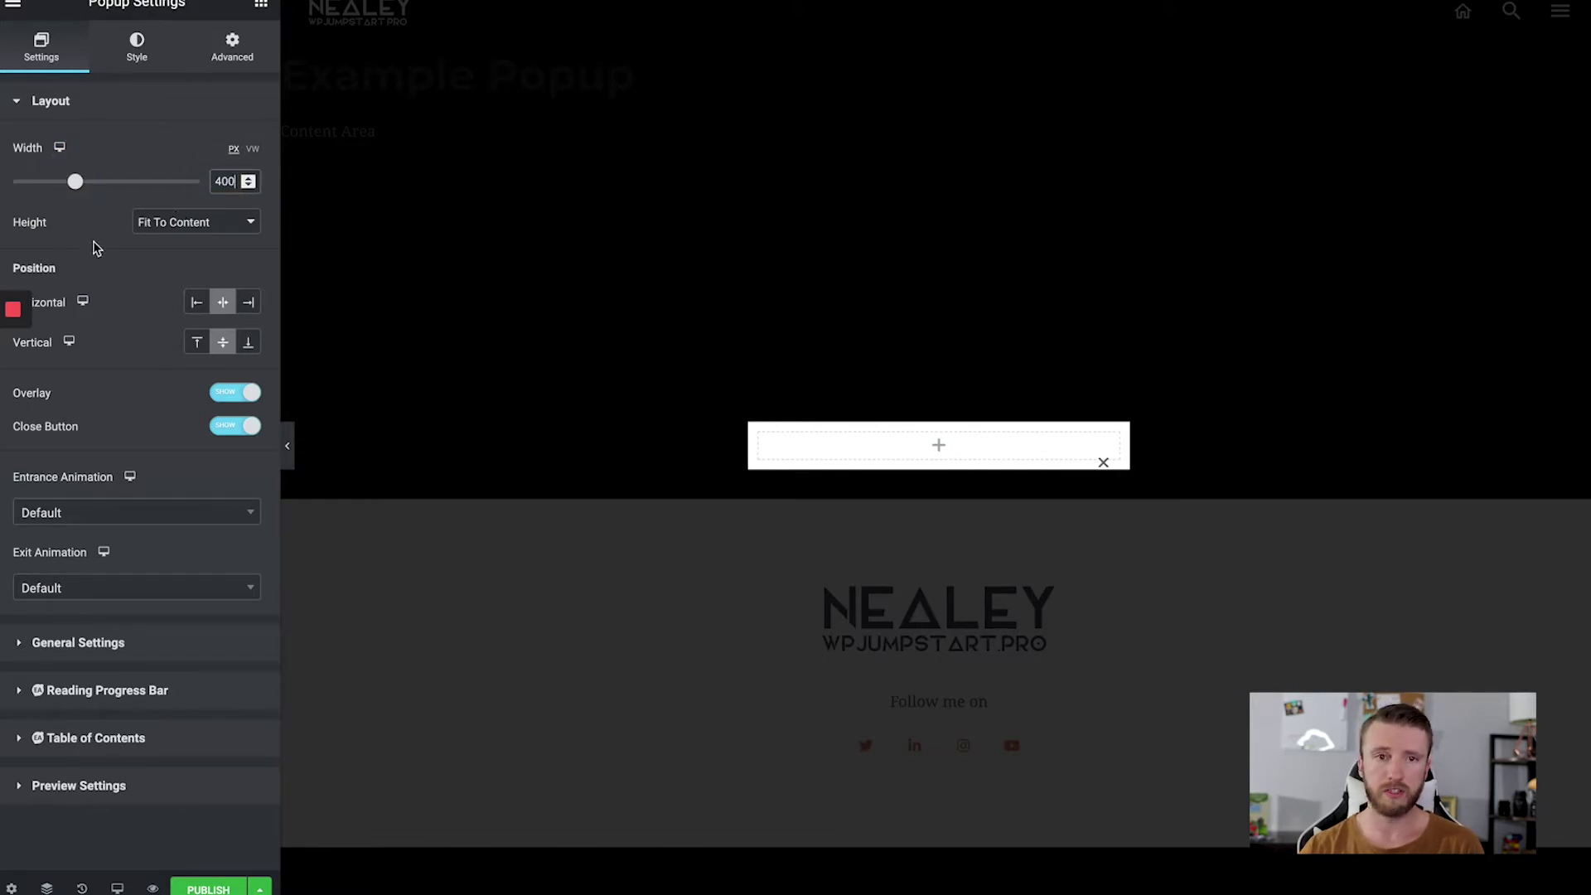
pyautogui.click(96, 246)
pyautogui.click(170, 222)
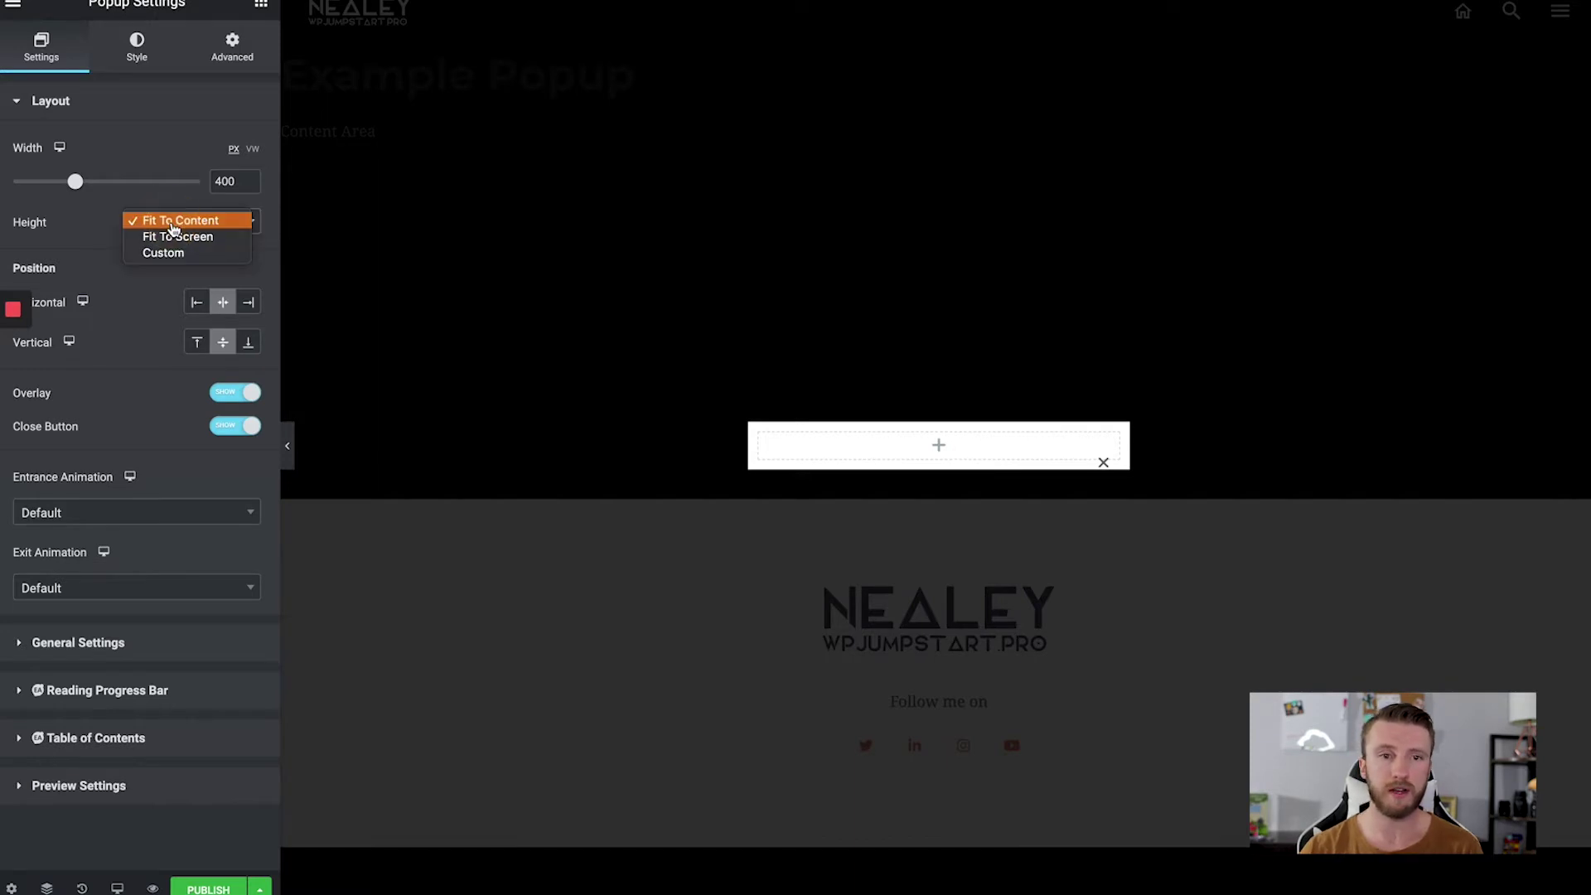
pyautogui.click(202, 240)
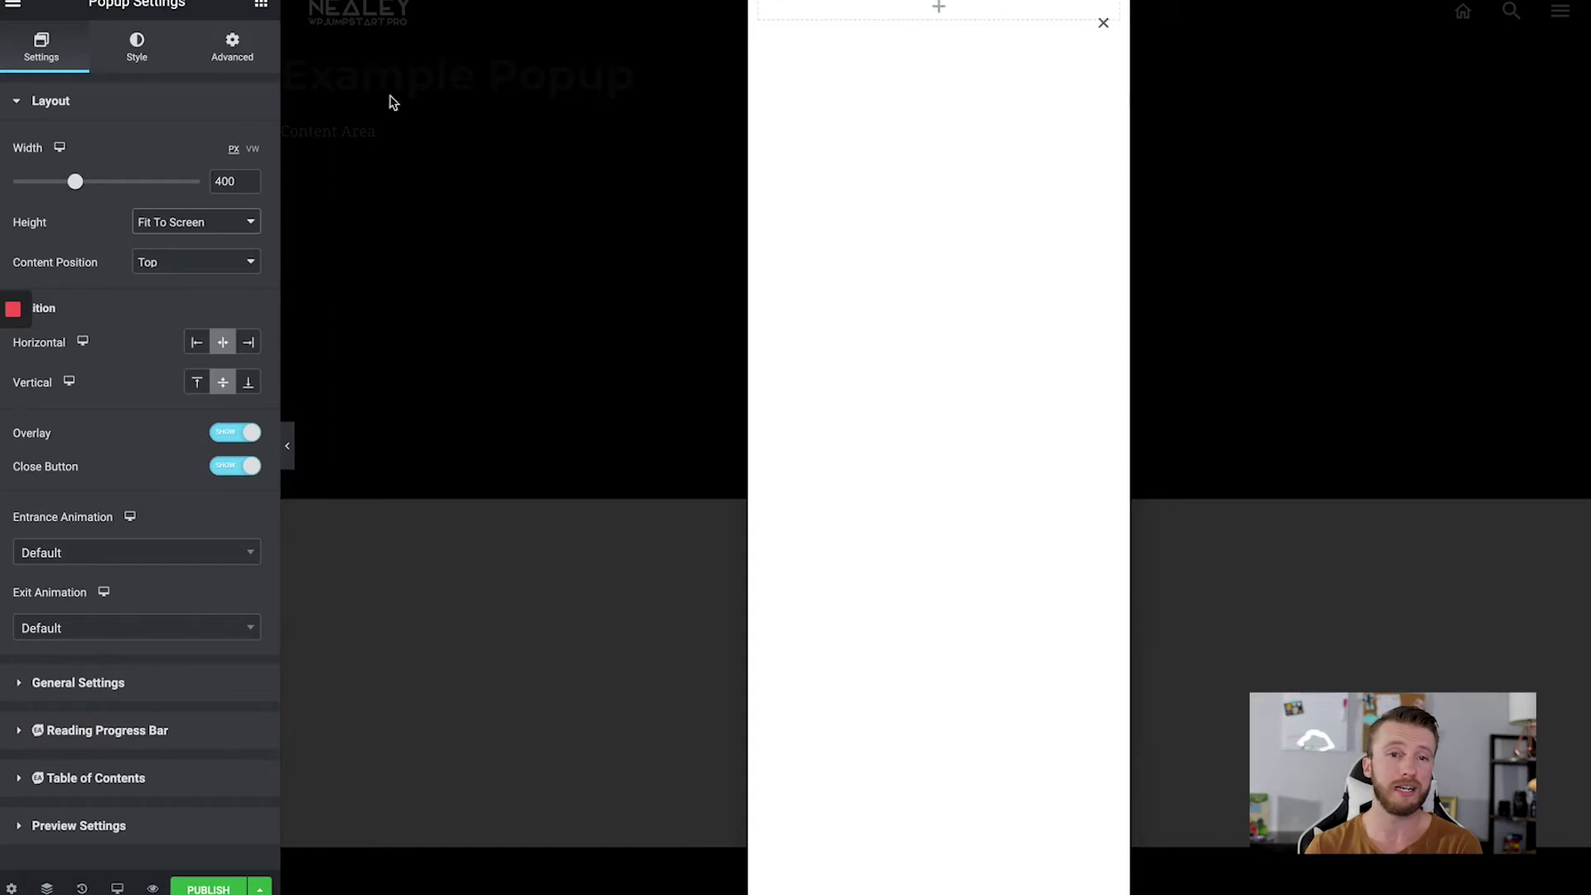
# Step: Set the popup's horizontal position to Right
pyautogui.moveTo(18, 318)
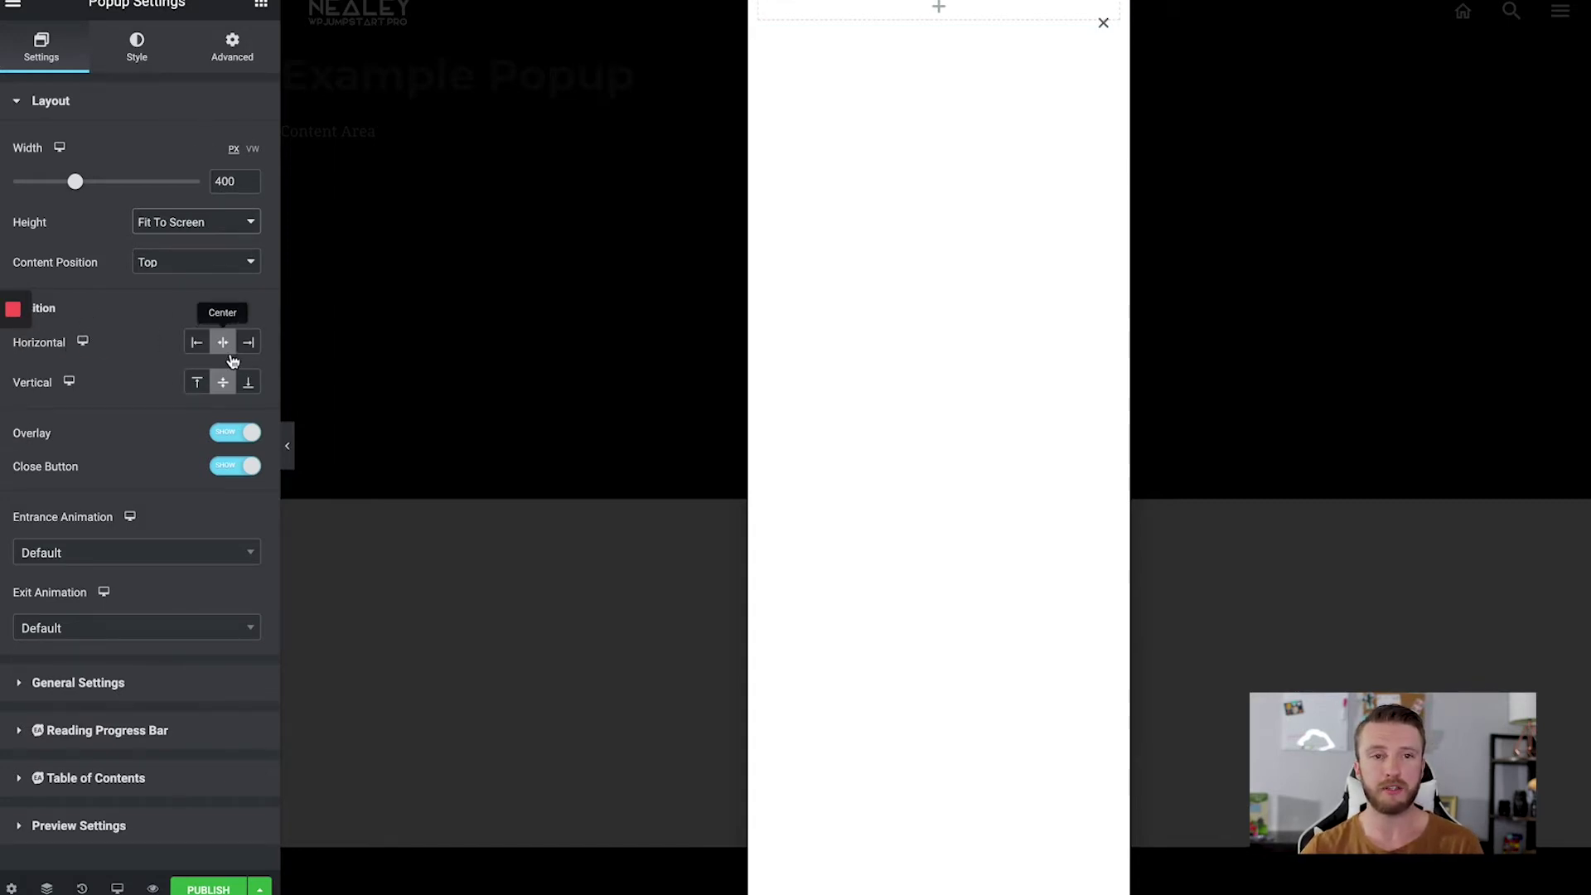
pyautogui.click(196, 343)
pyautogui.click(223, 345)
pyautogui.click(250, 346)
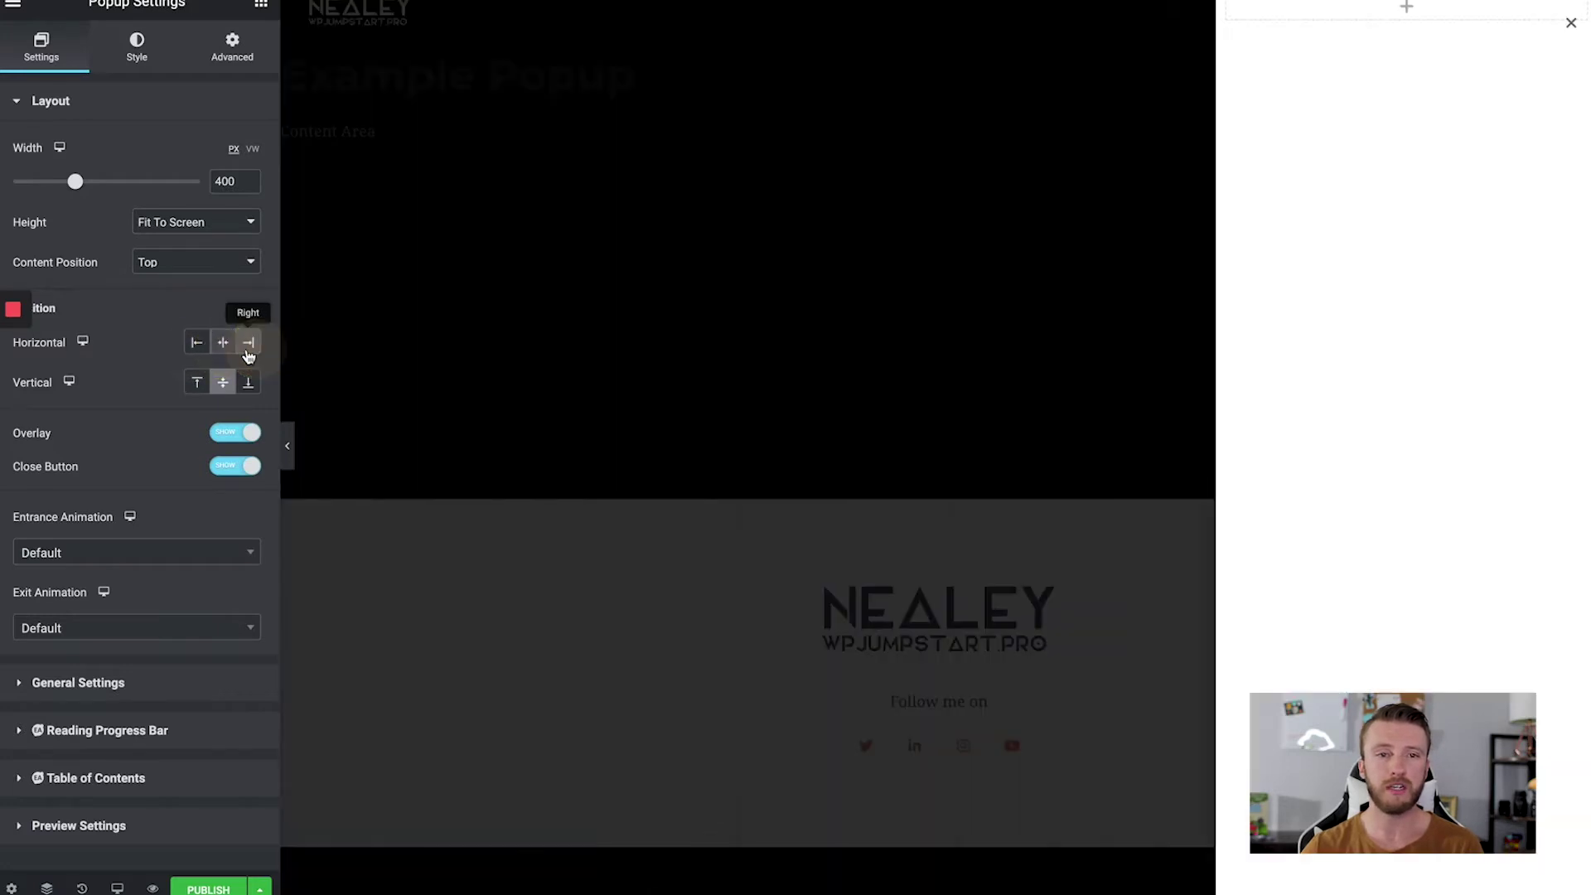
pyautogui.click(223, 345)
pyautogui.click(197, 344)
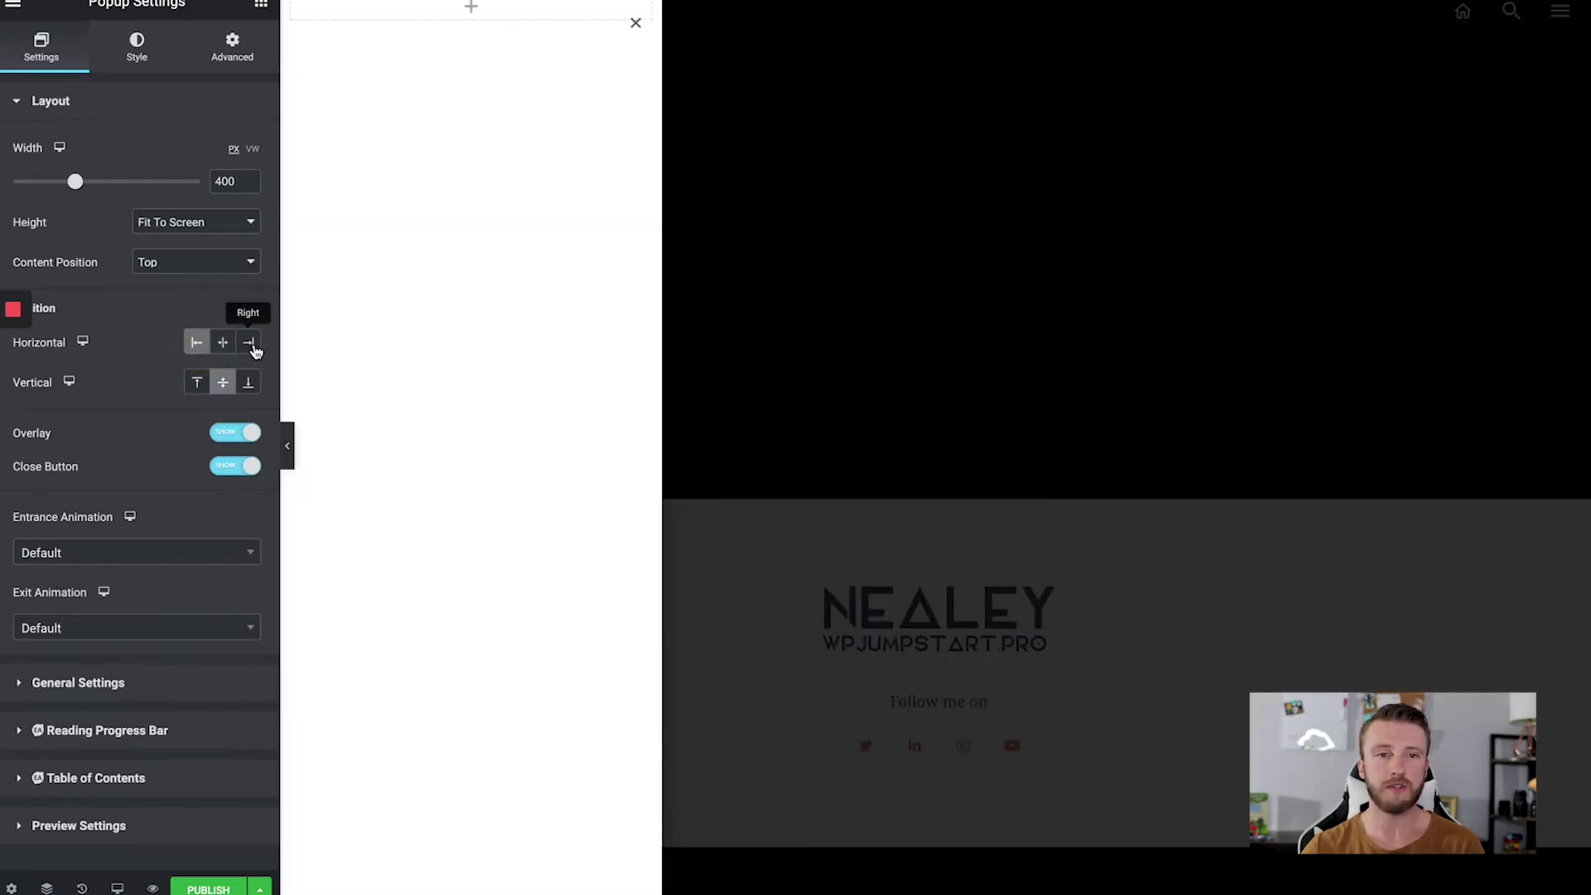
pyautogui.click(247, 347)
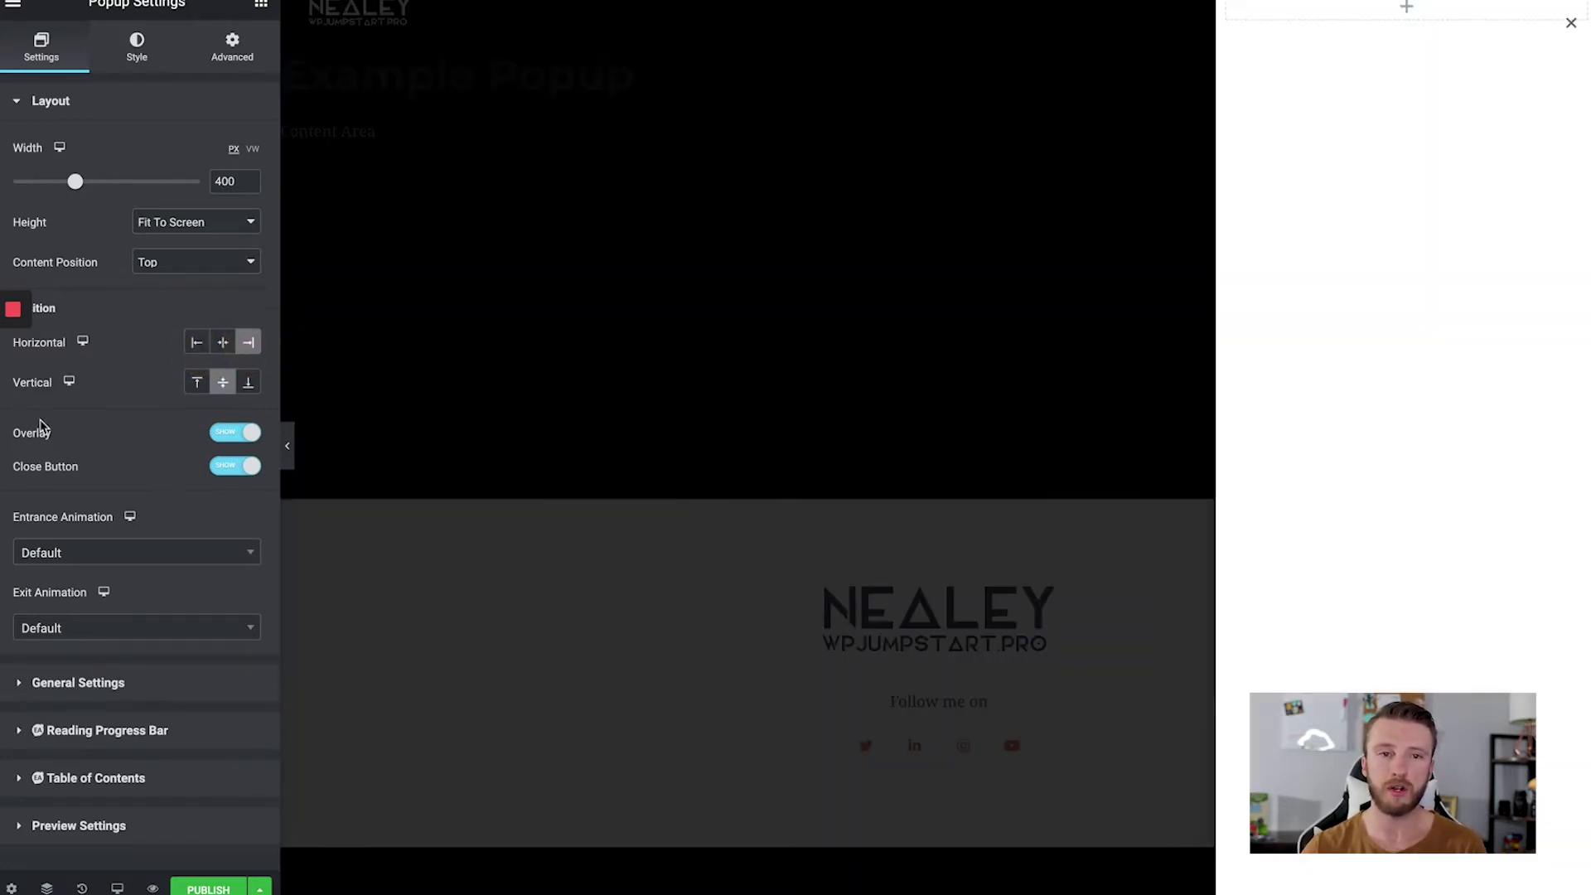
# Step: Toggle the overlay and close button off and on, leaving both enabled
pyautogui.click(235, 431)
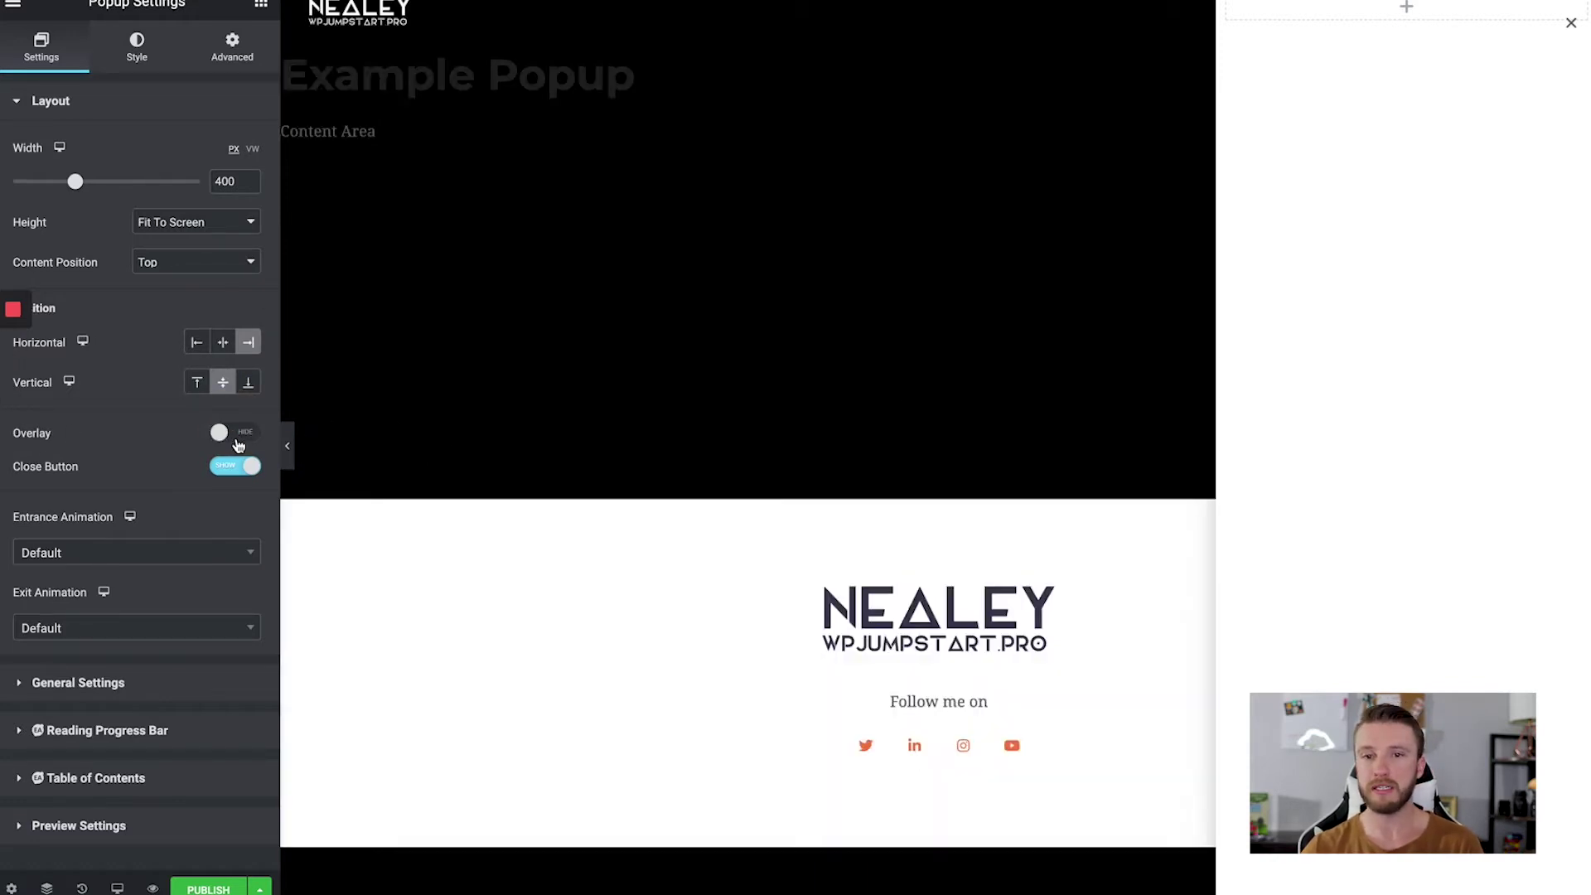
pyautogui.click(234, 439)
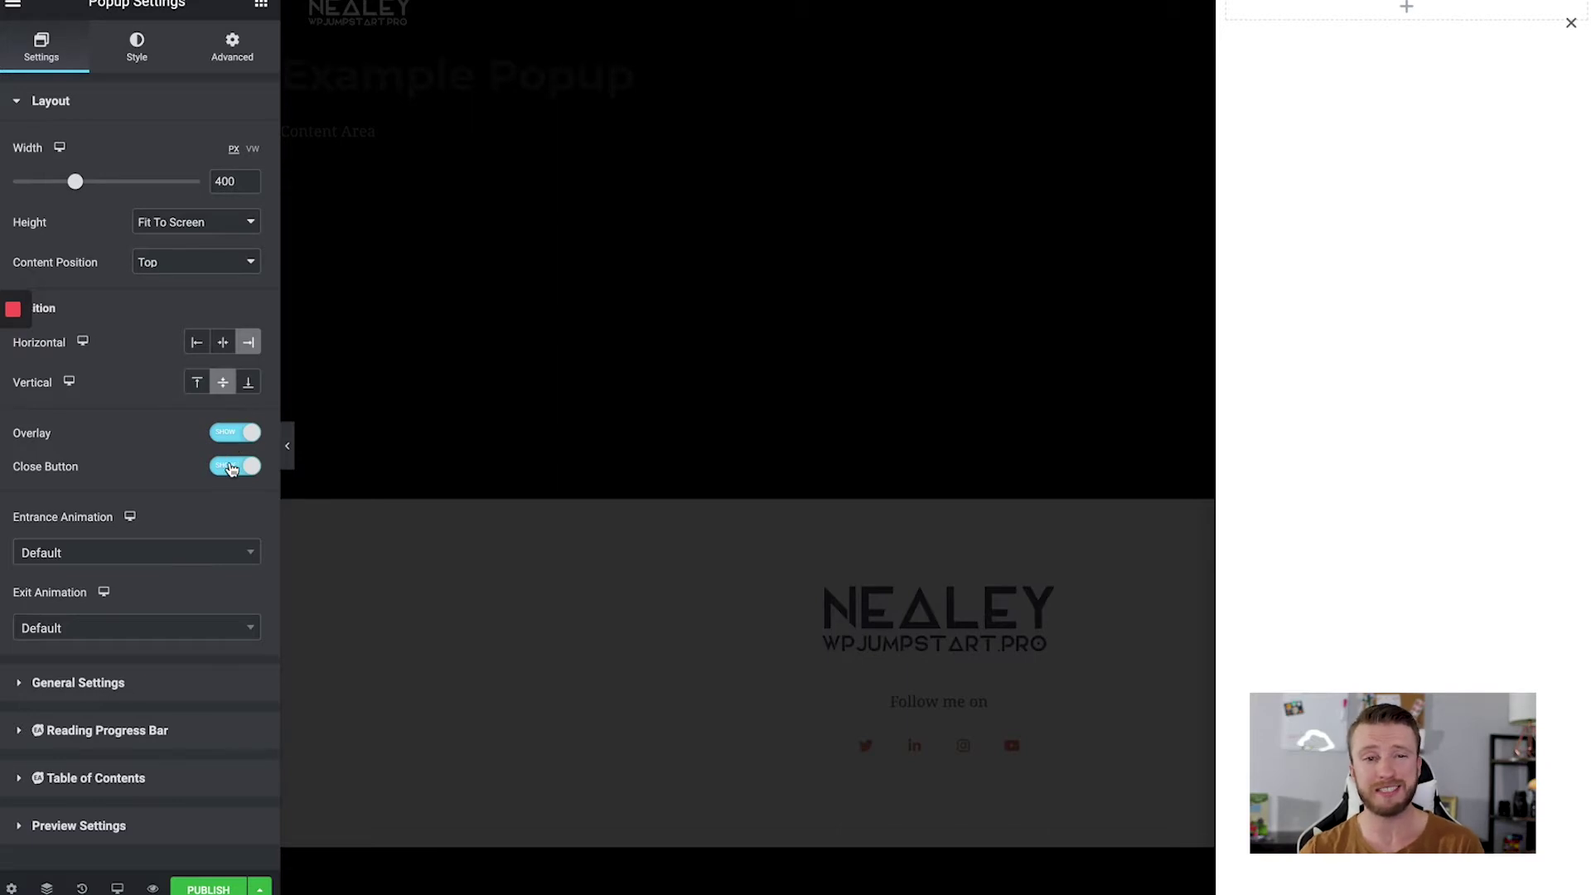
pyautogui.click(231, 466)
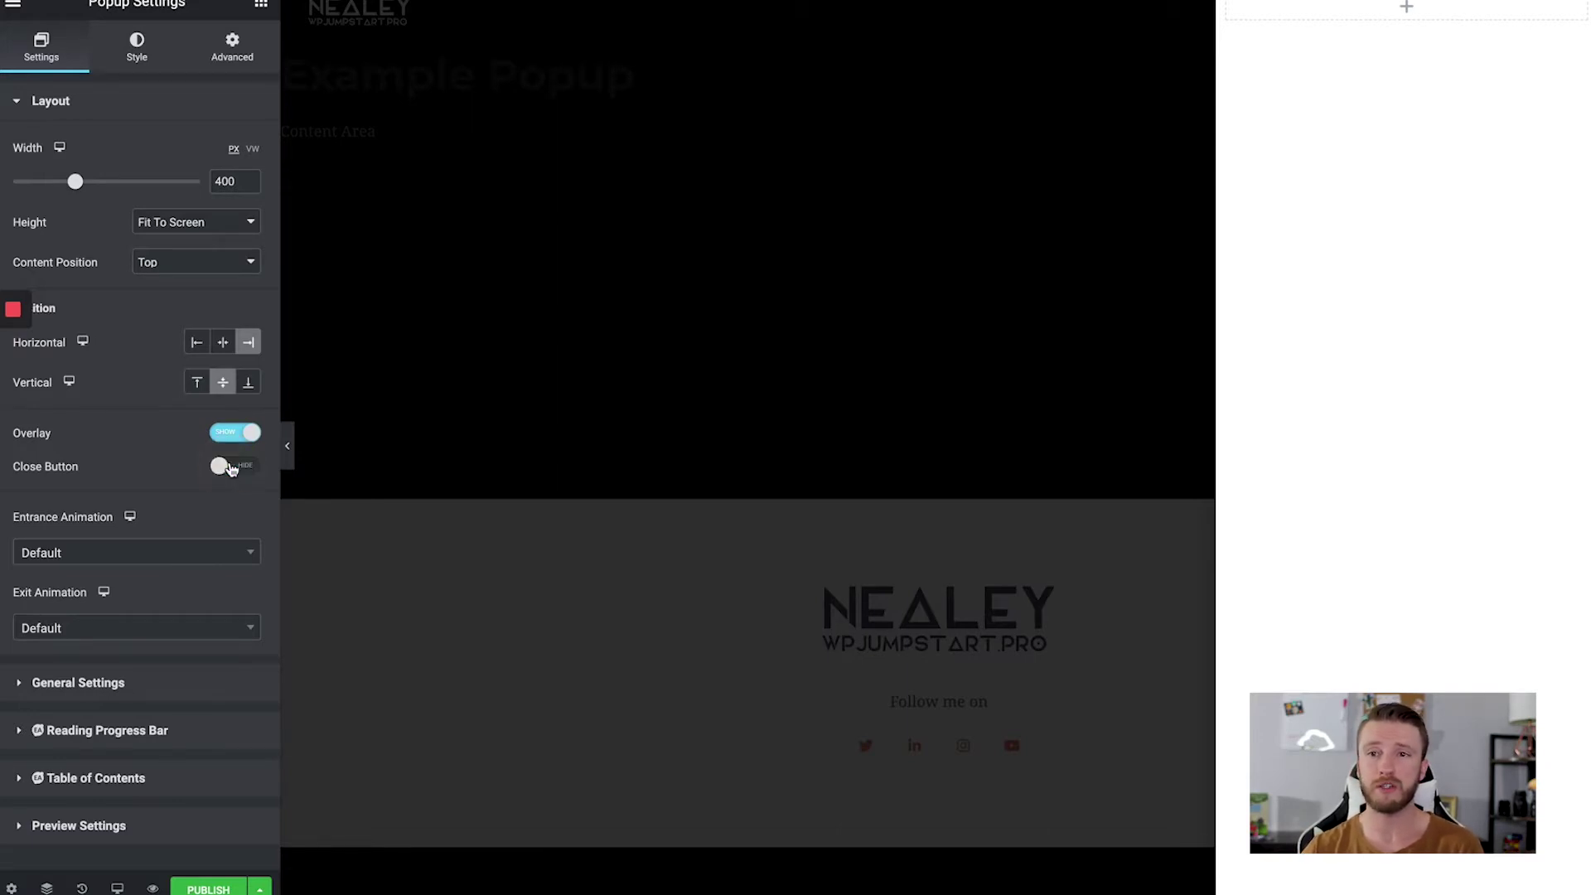
pyautogui.click(231, 466)
pyautogui.click(128, 556)
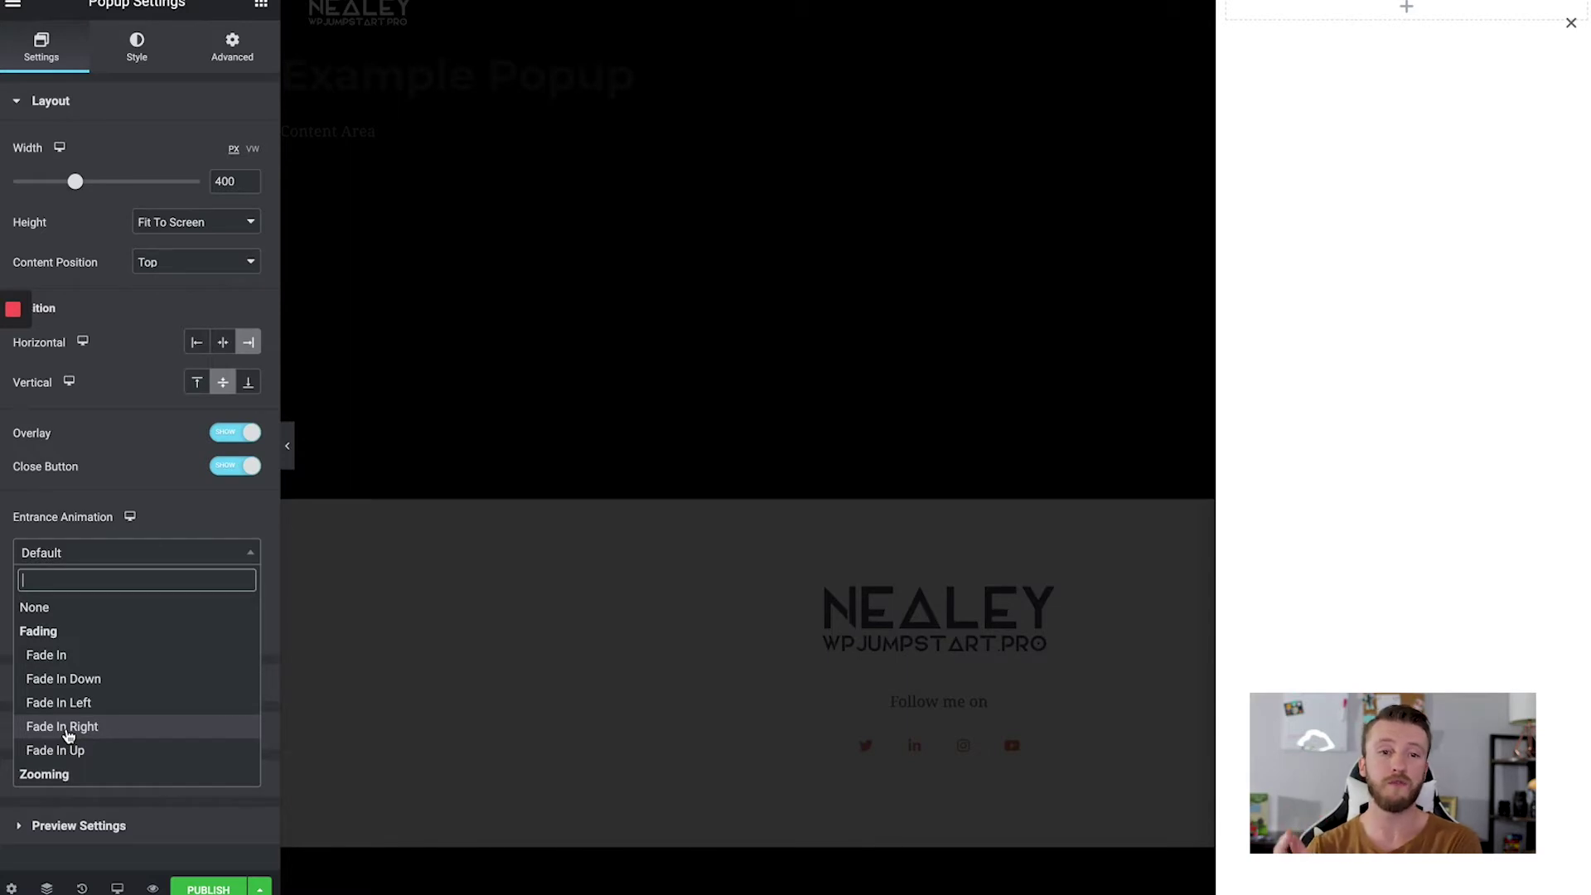
# Step: Set the popup's entrance animation to Slide In Right
pyautogui.click(68, 734)
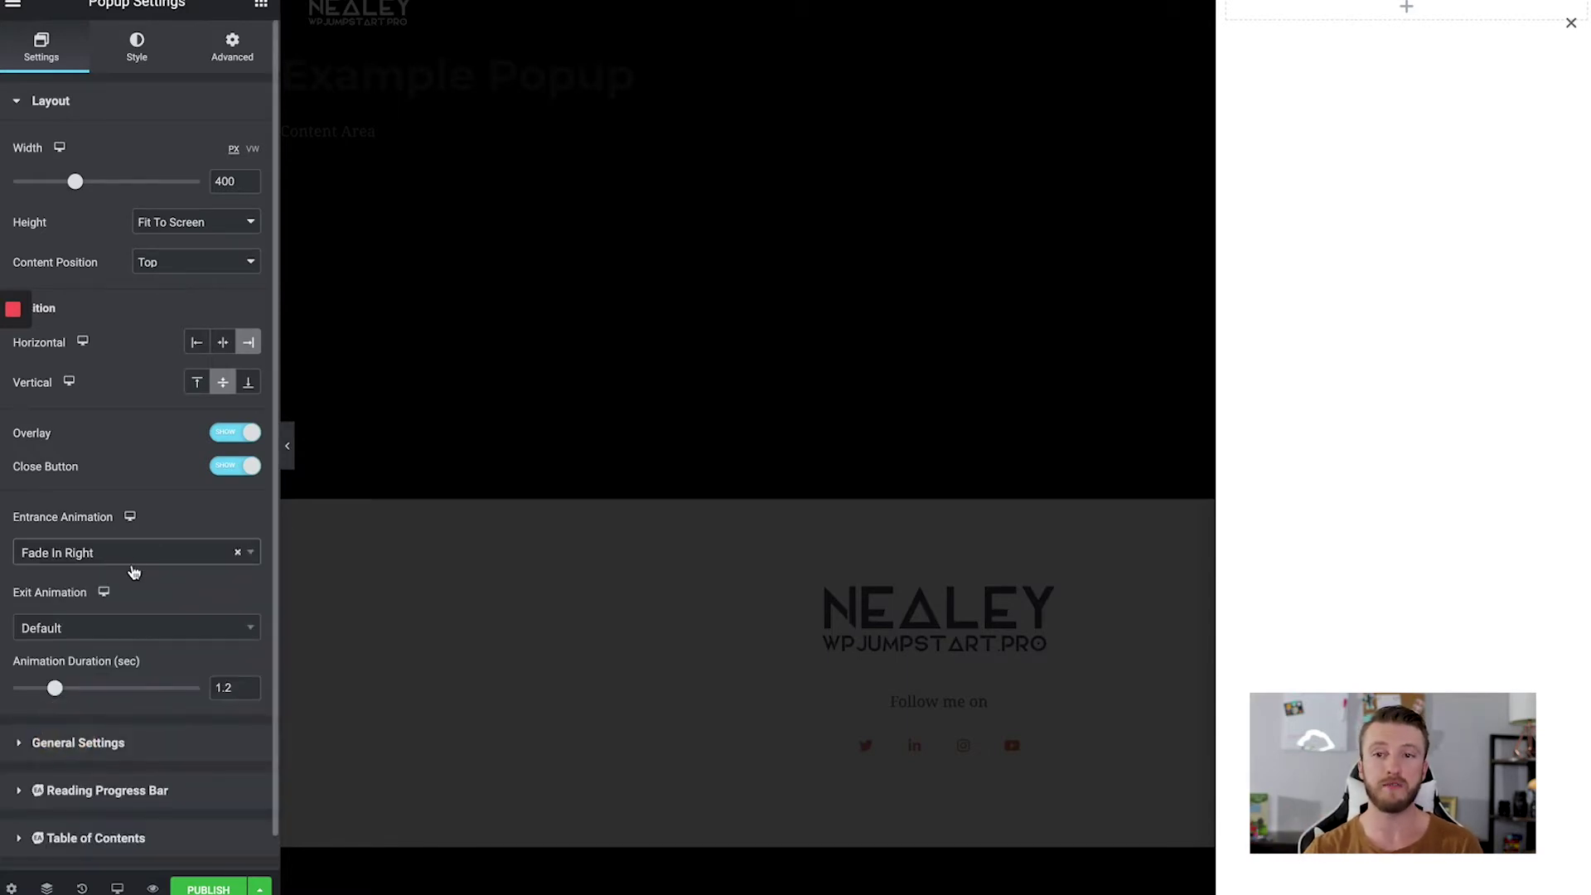
pyautogui.click(132, 553)
pyautogui.scroll(-2, 118, 689)
pyautogui.scroll(-4, 118, 688)
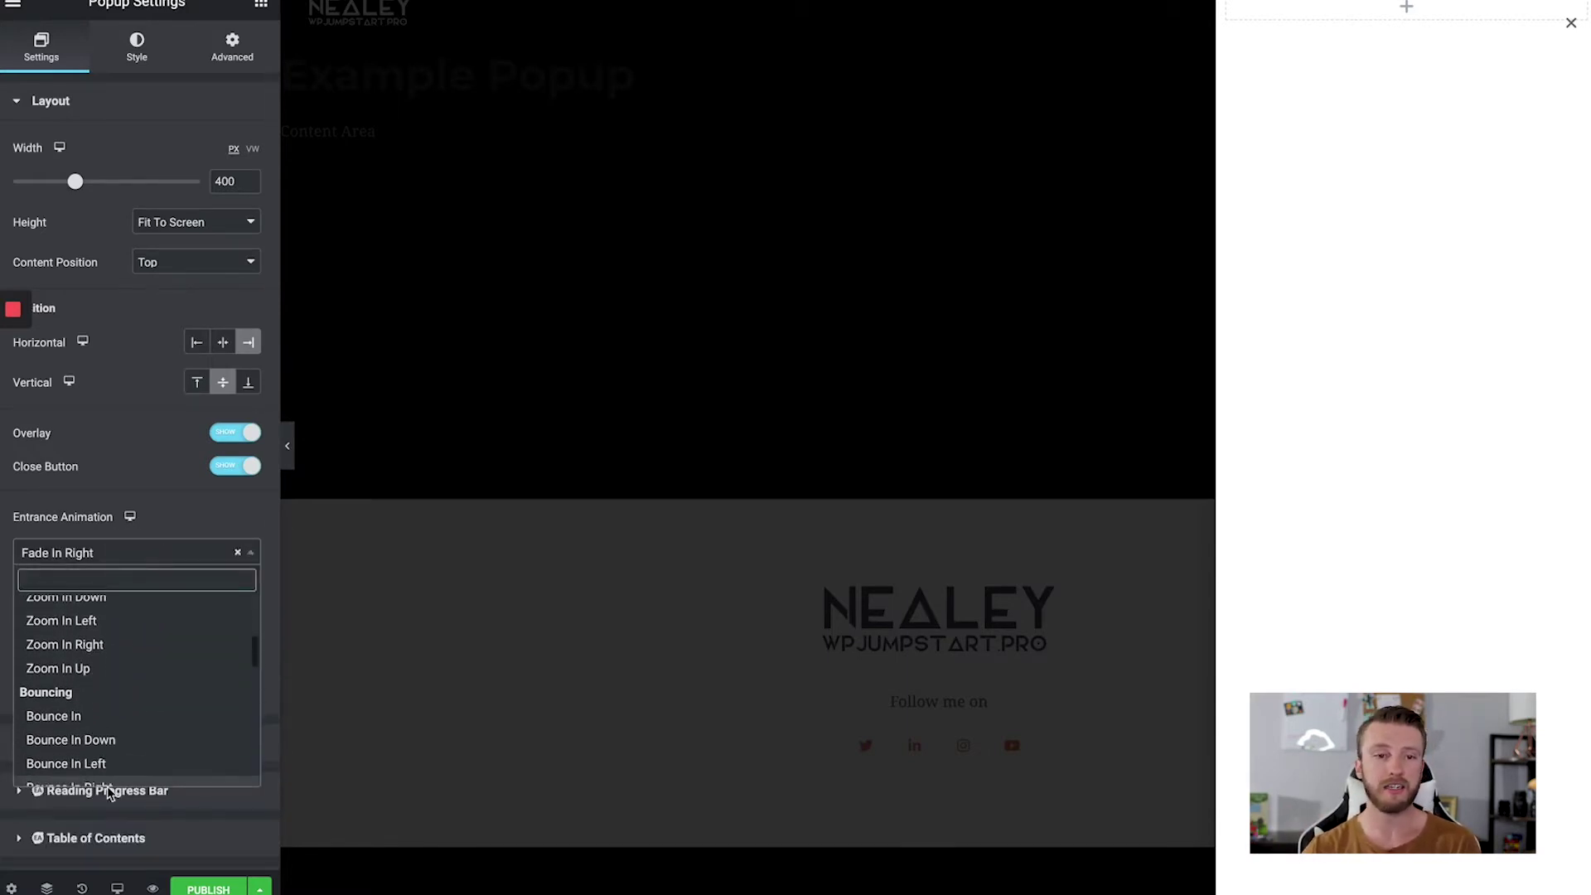
pyautogui.scroll(-1, 117, 695)
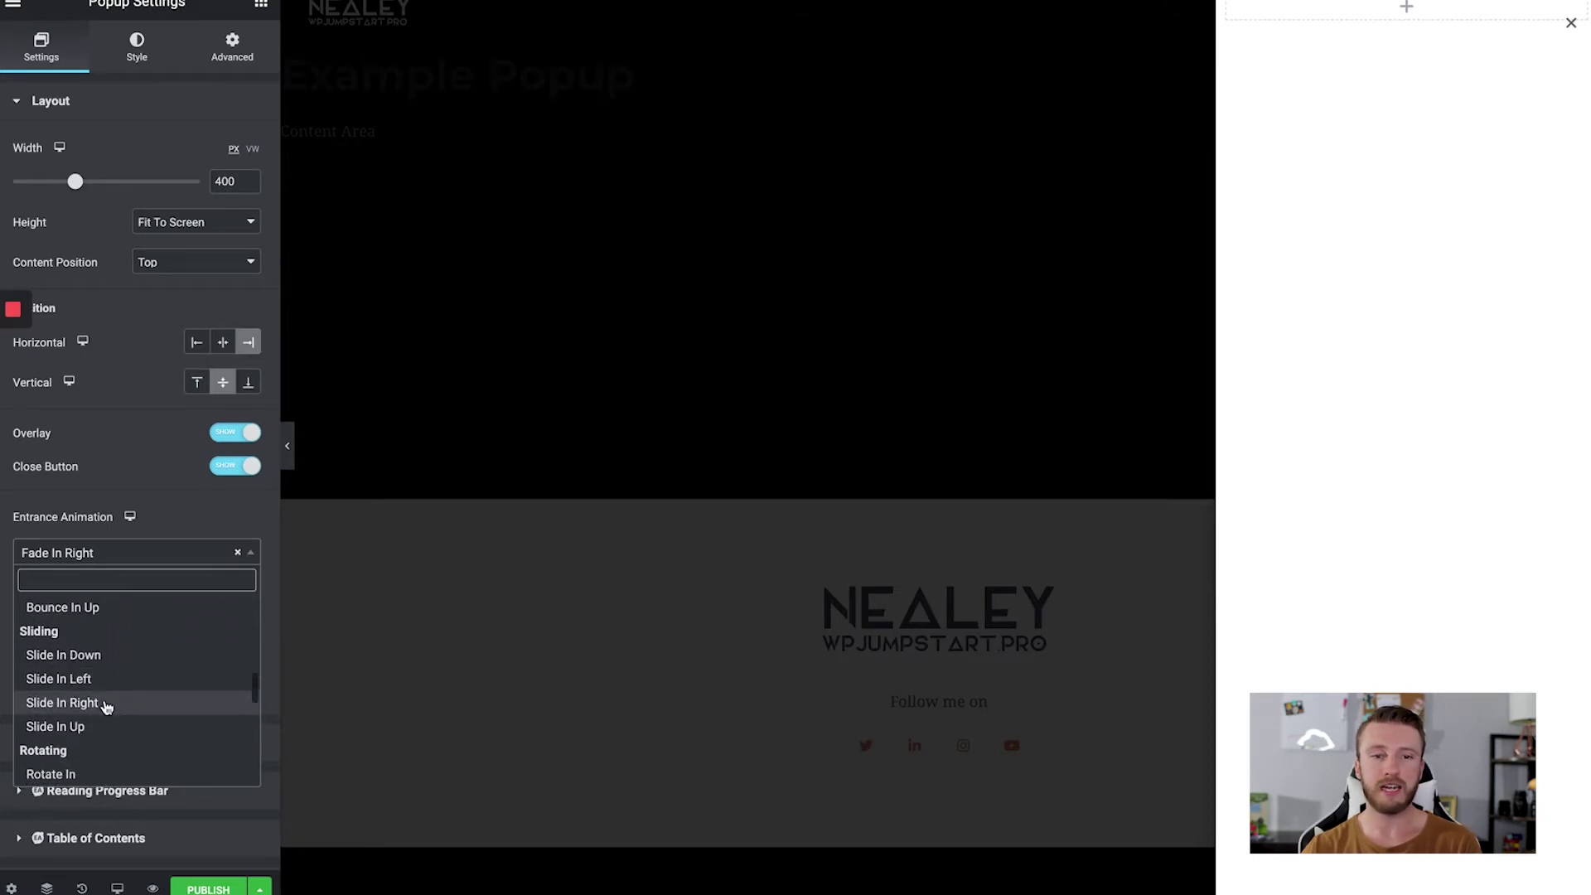
pyautogui.click(63, 702)
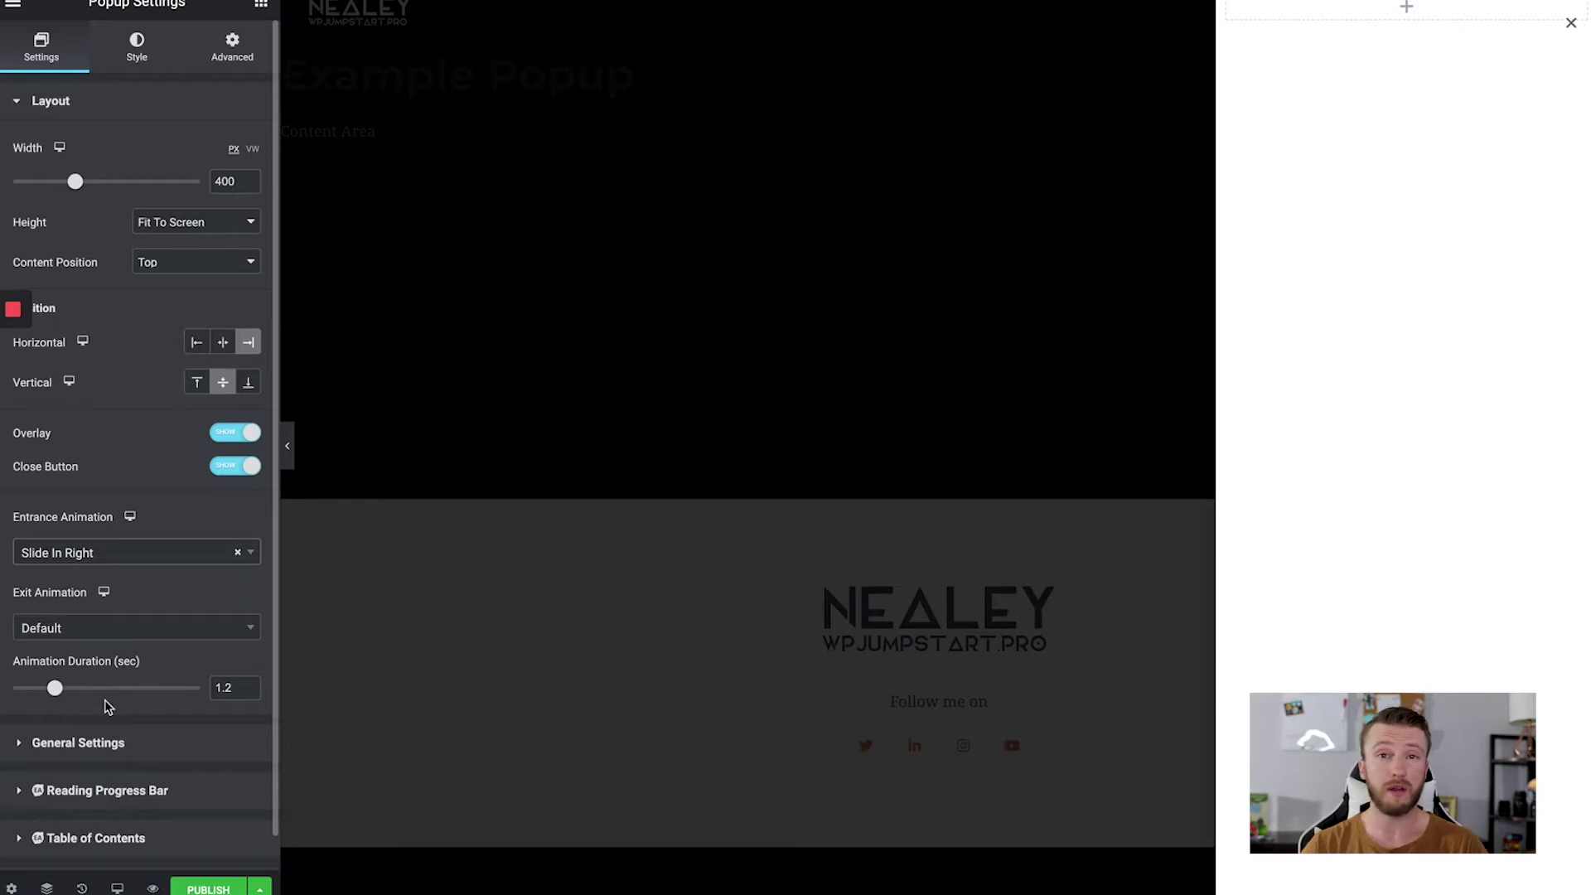
# Step: Set the popup's exit animation to Slide Out Right
pyautogui.click(116, 642)
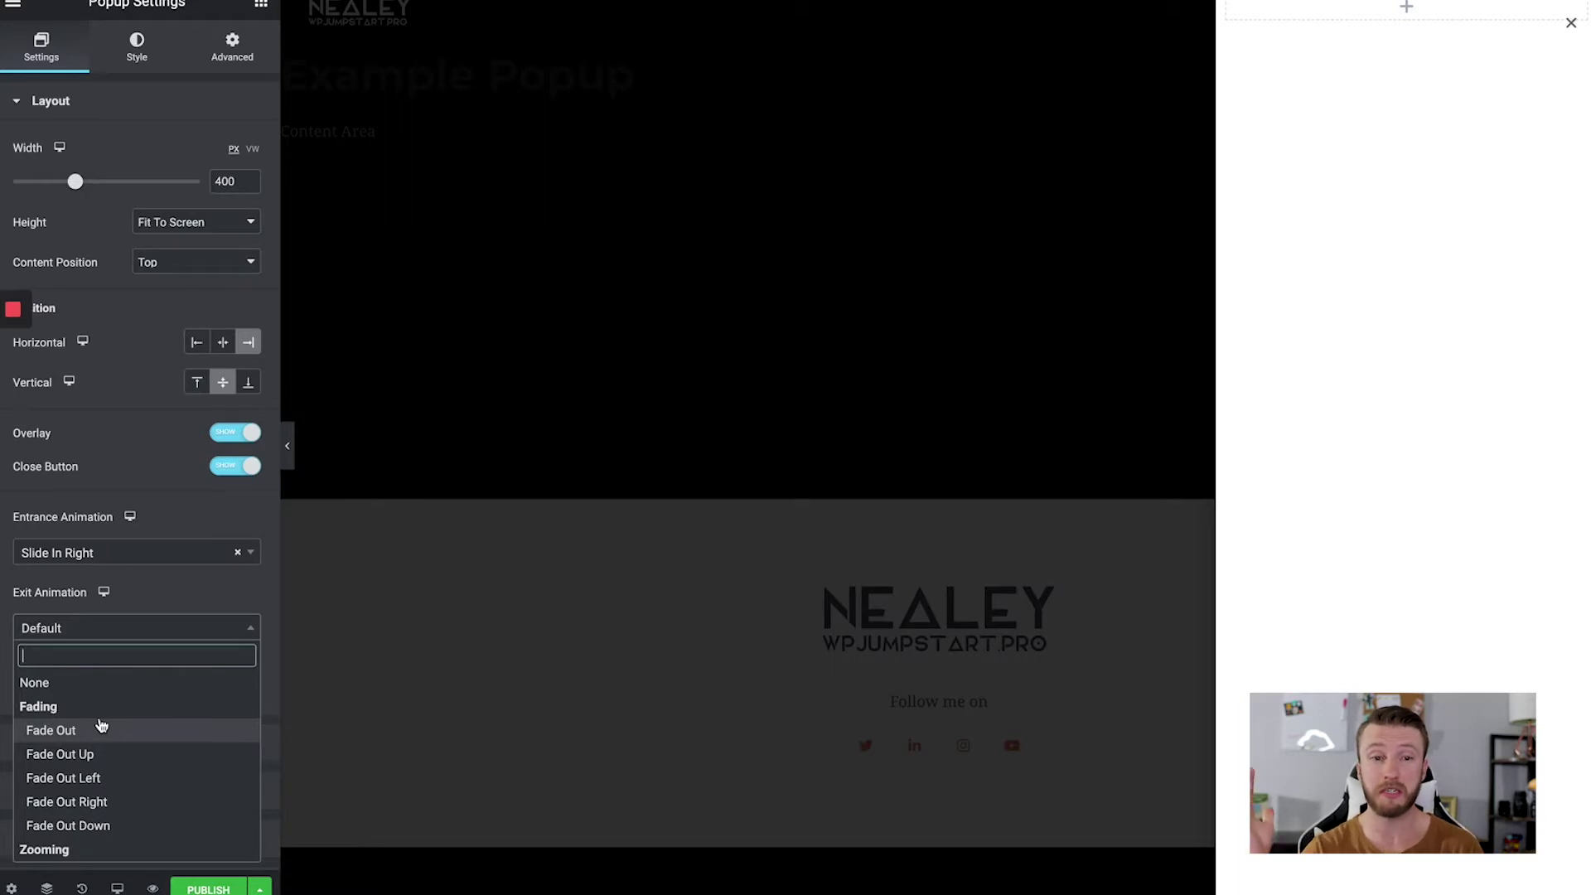
pyautogui.scroll(-3, 108, 774)
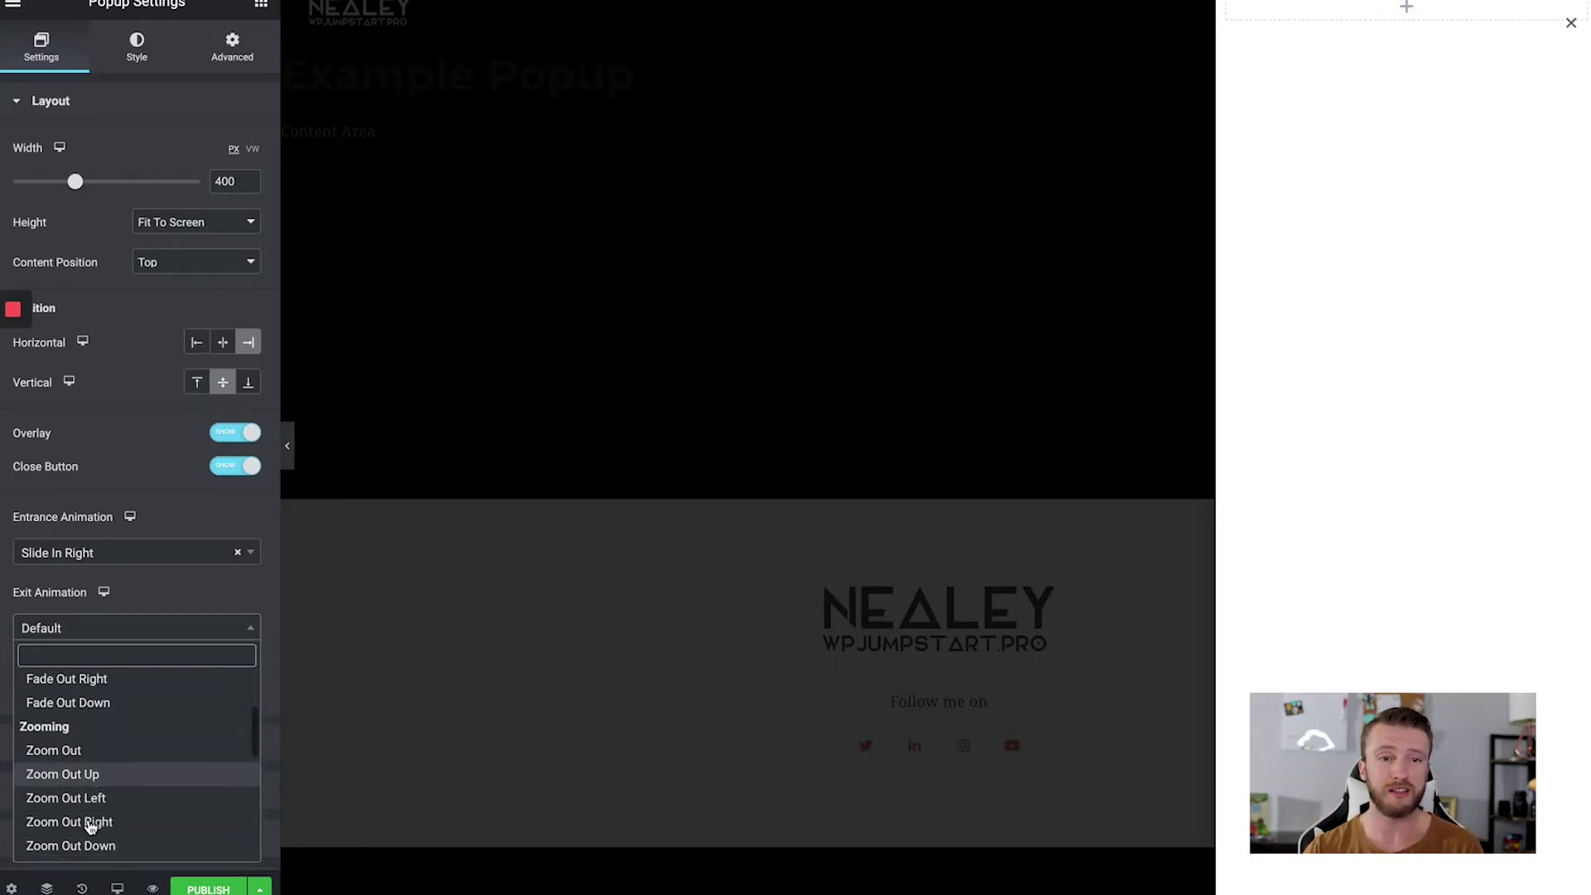
pyautogui.scroll(-1, 90, 826)
pyautogui.scroll(-2, 90, 825)
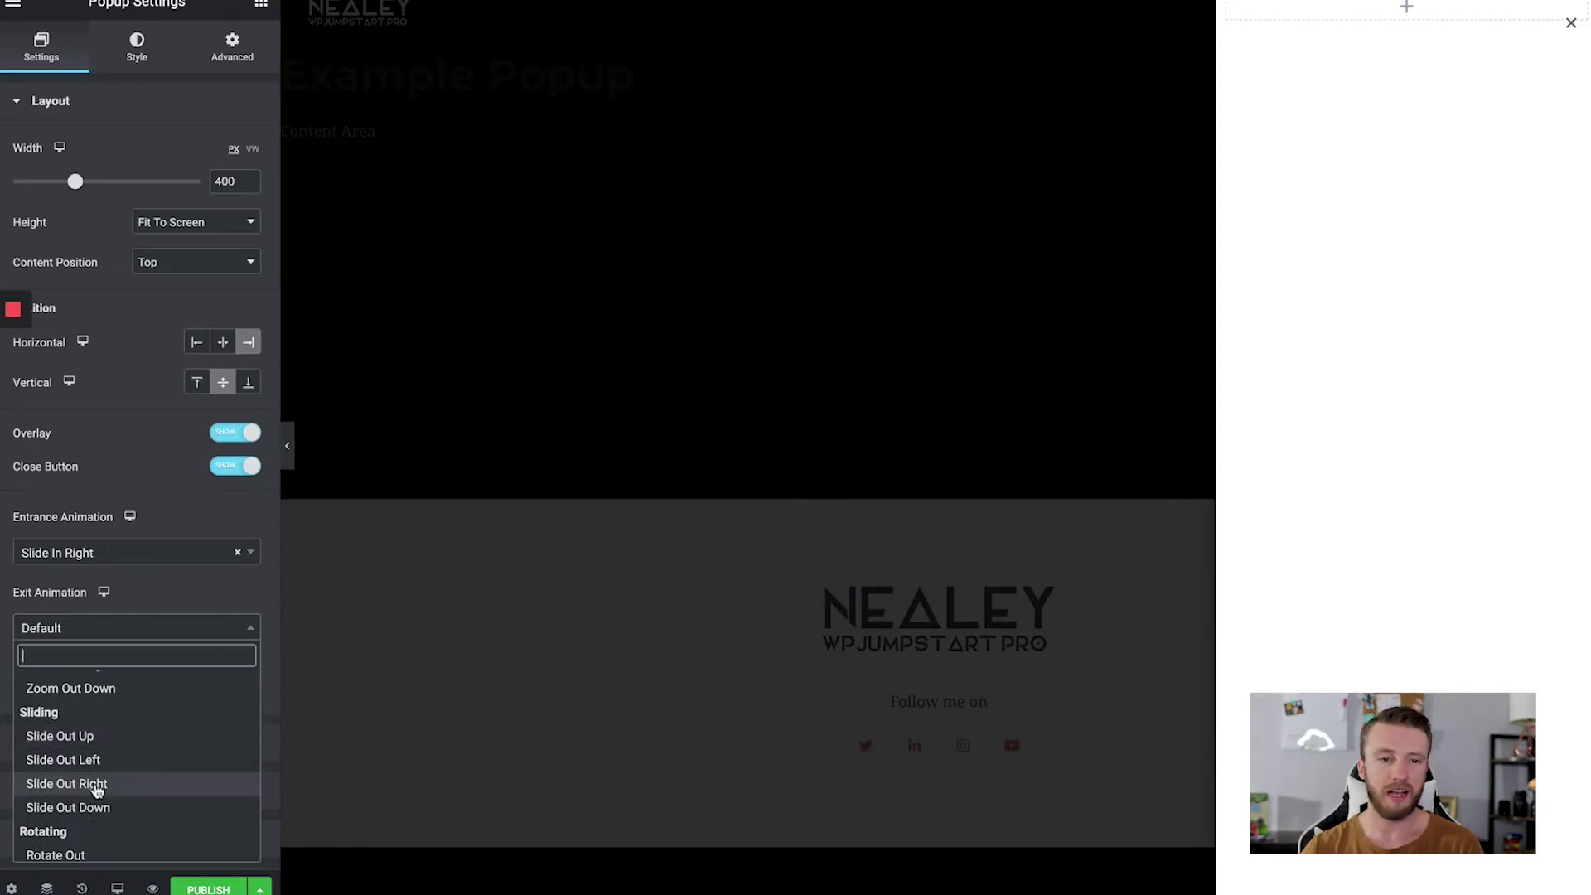
pyautogui.click(92, 784)
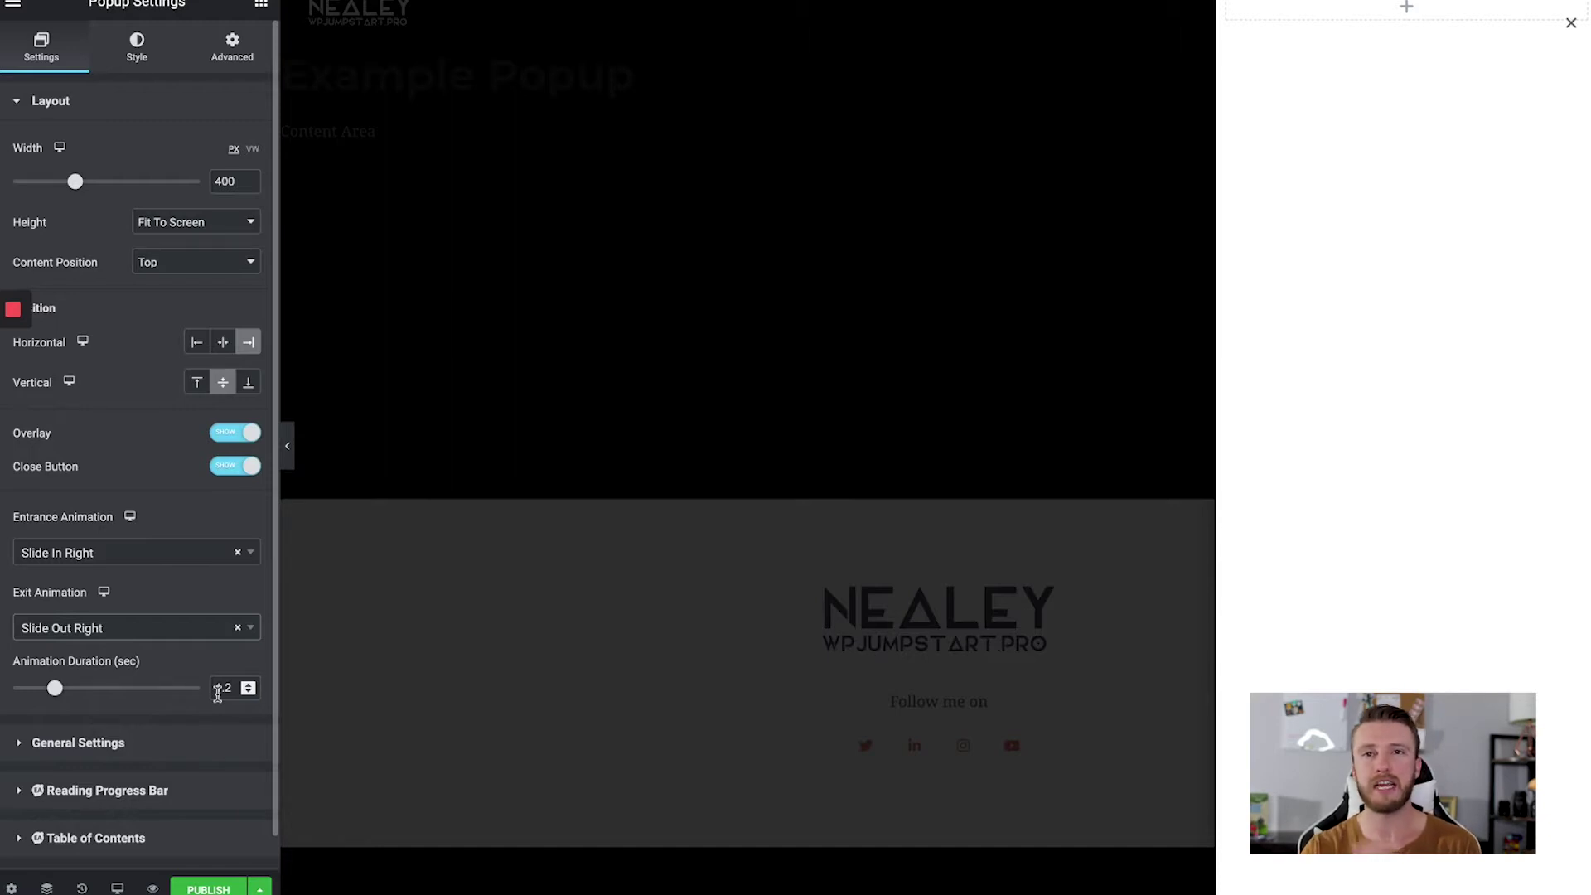
# Step: Set the animation duration to 0.7 seconds
pyautogui.doubleClick(217, 694)
pyautogui.write('0.8')
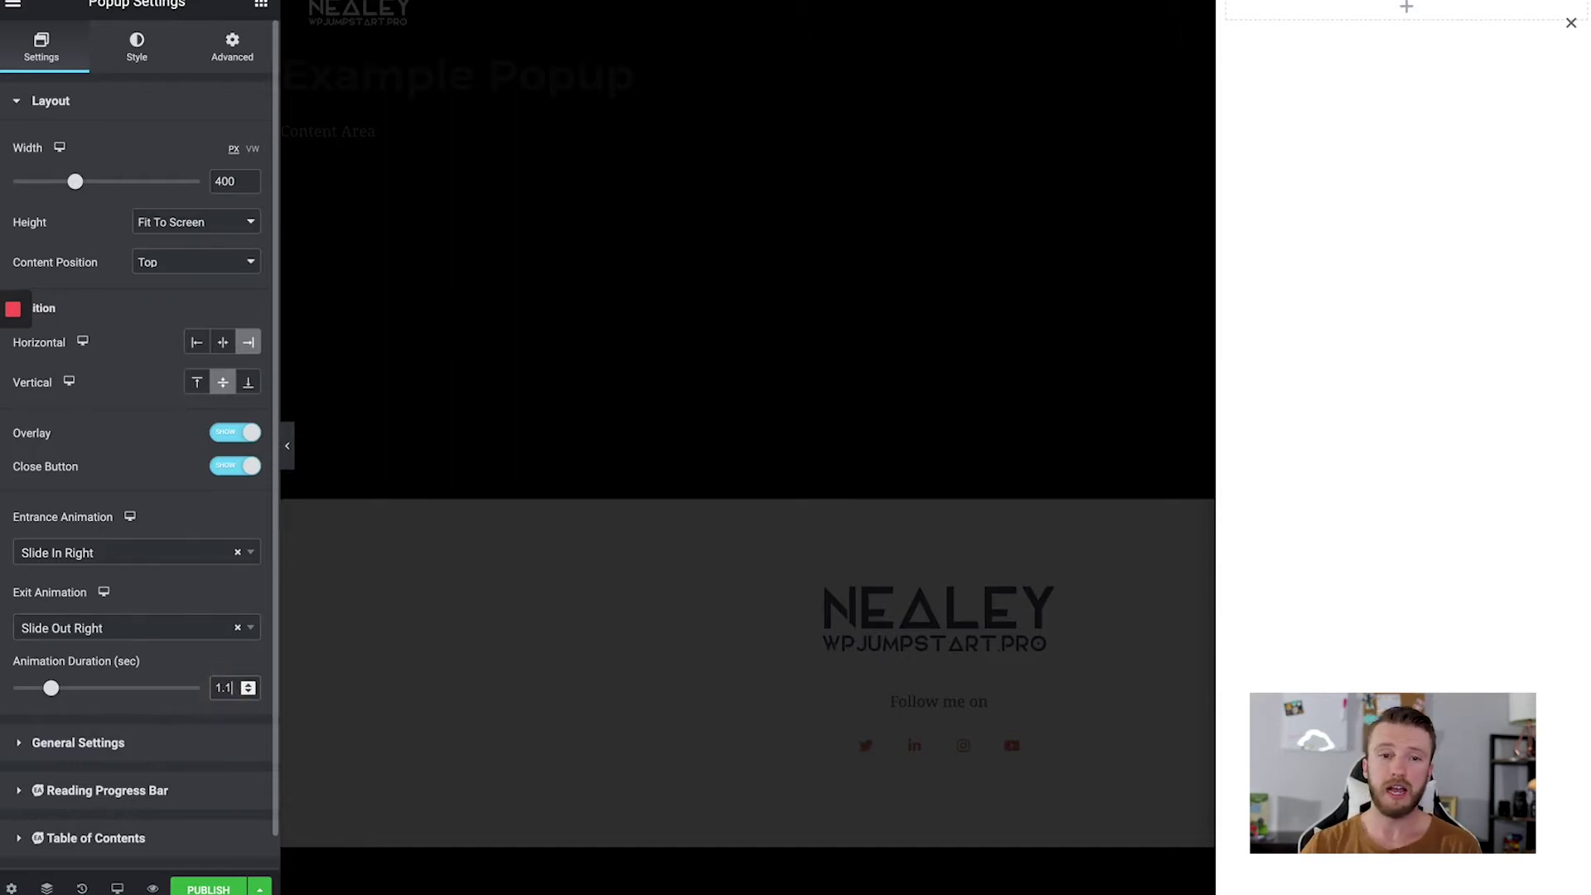
pyautogui.press('BackSpace')
pyautogui.write('6')
pyautogui.press('BackSpace')
pyautogui.write('7')
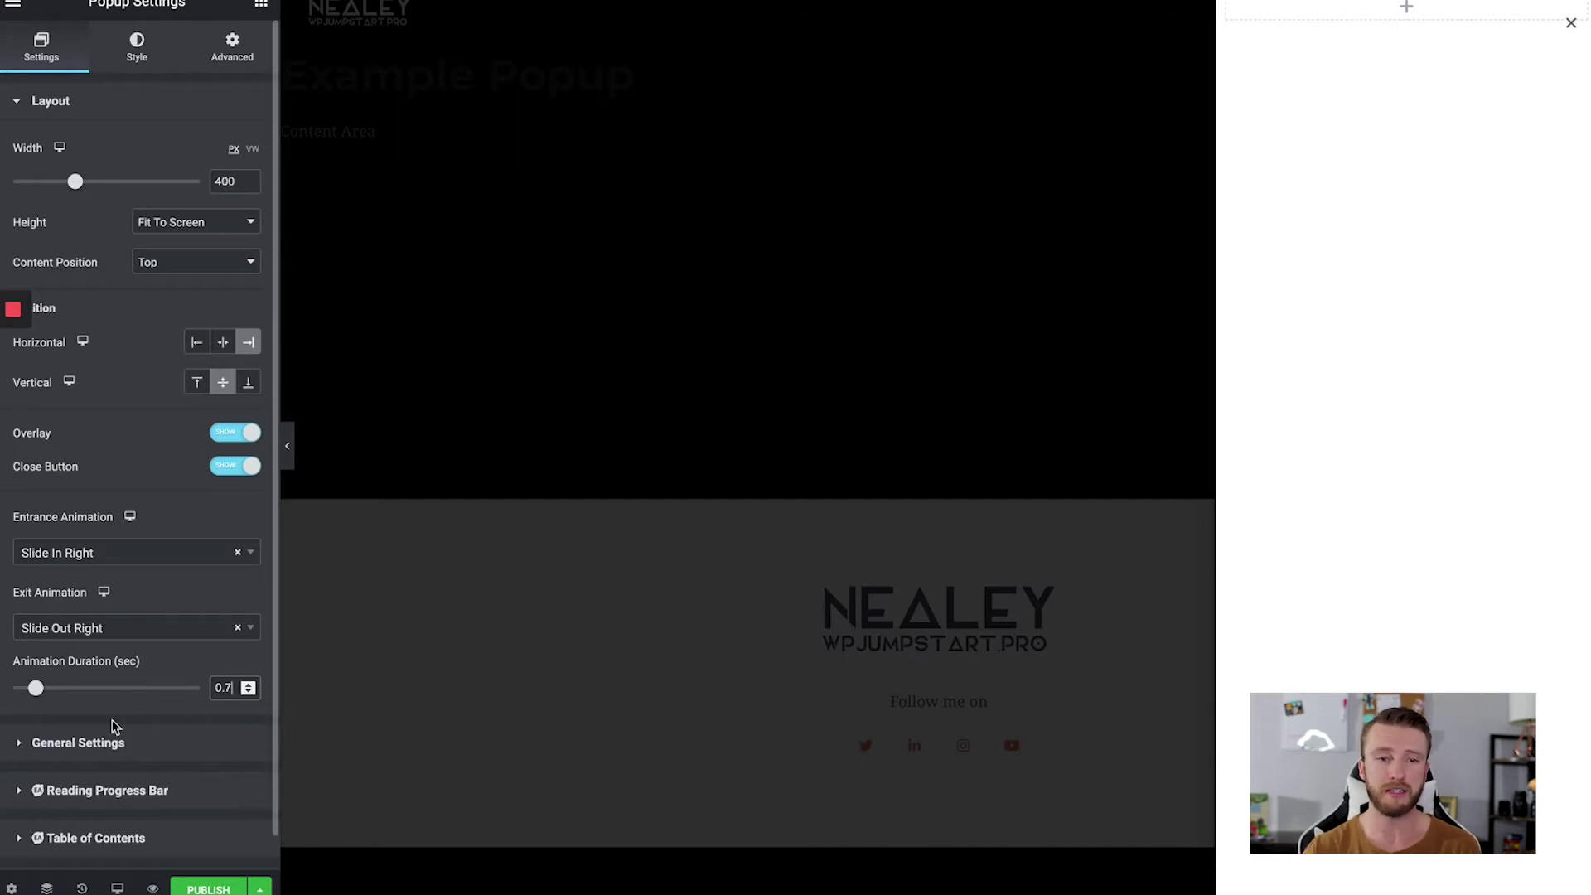
pyautogui.click(83, 741)
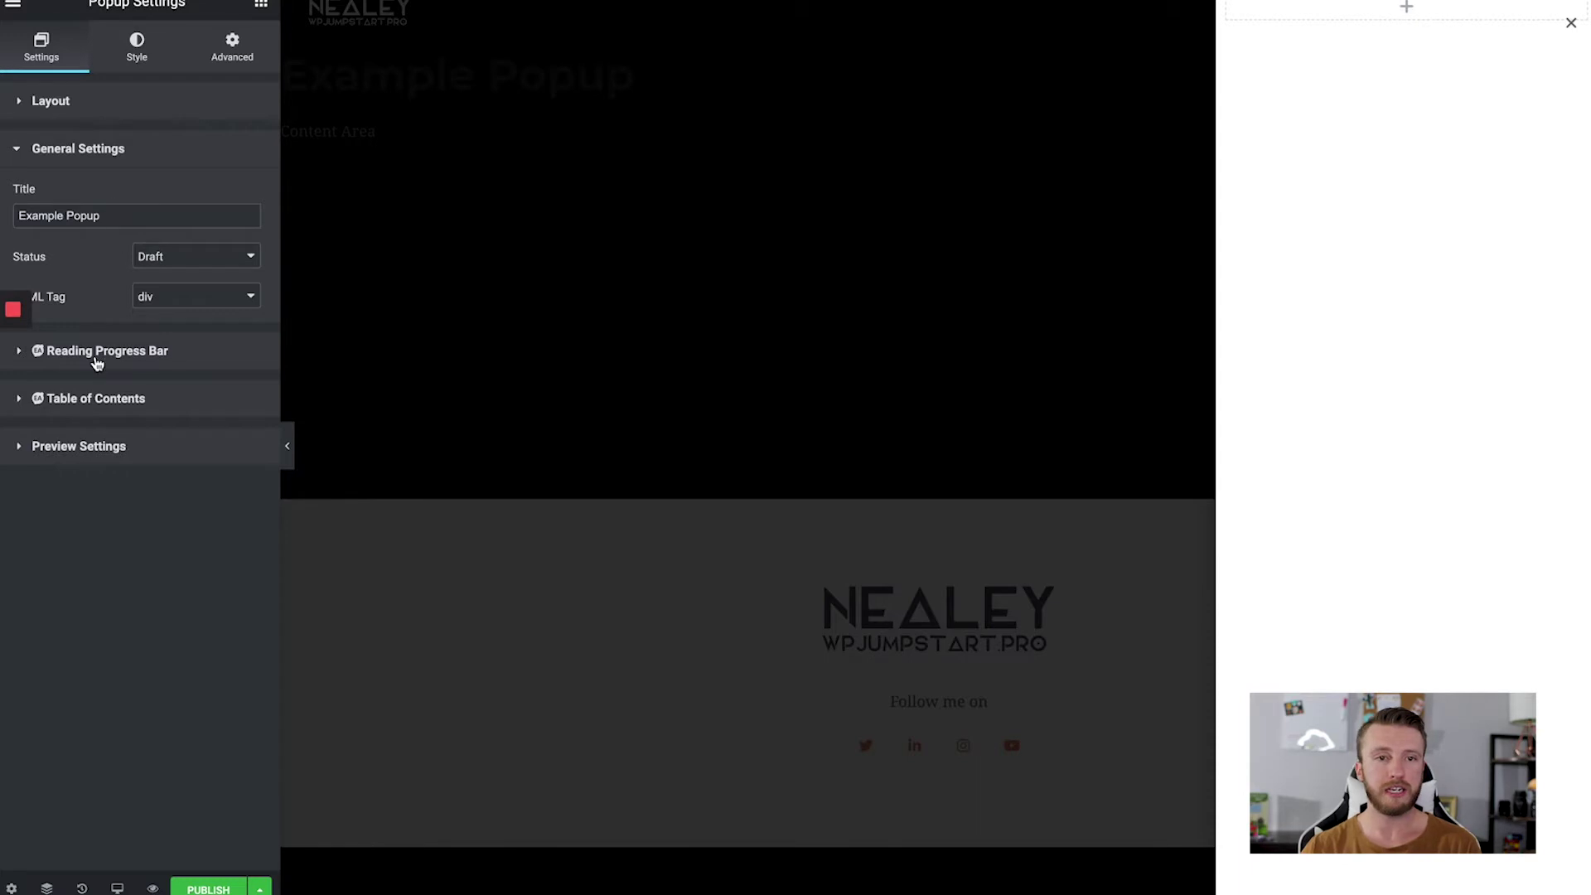
pyautogui.click(146, 53)
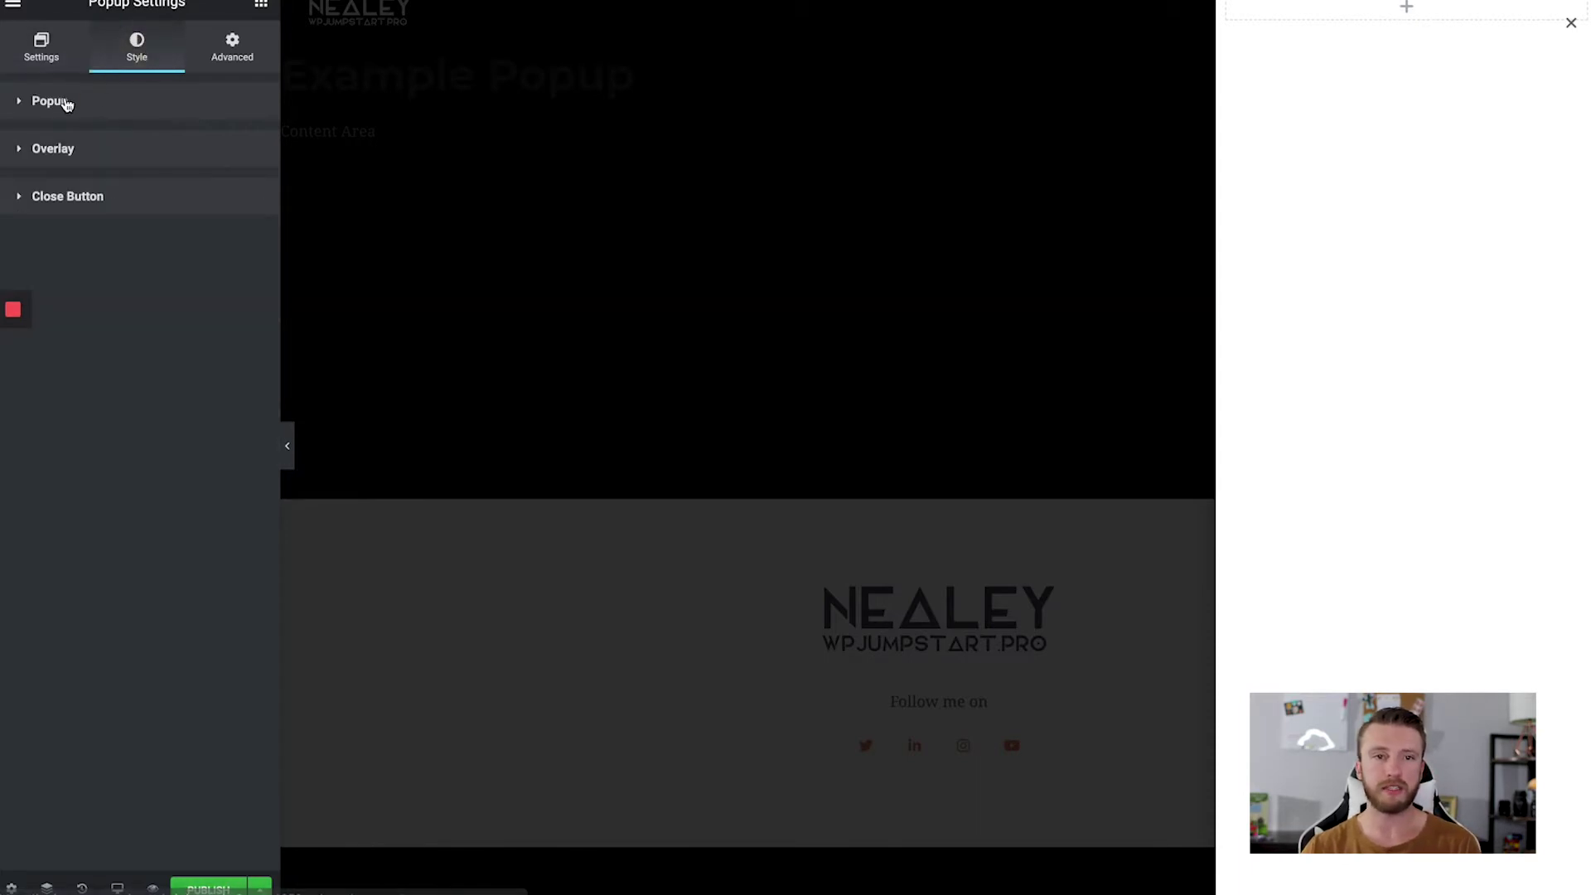
# Step: Give the popup box a Classic background with its colour cleared, keeping it white
pyautogui.click(68, 100)
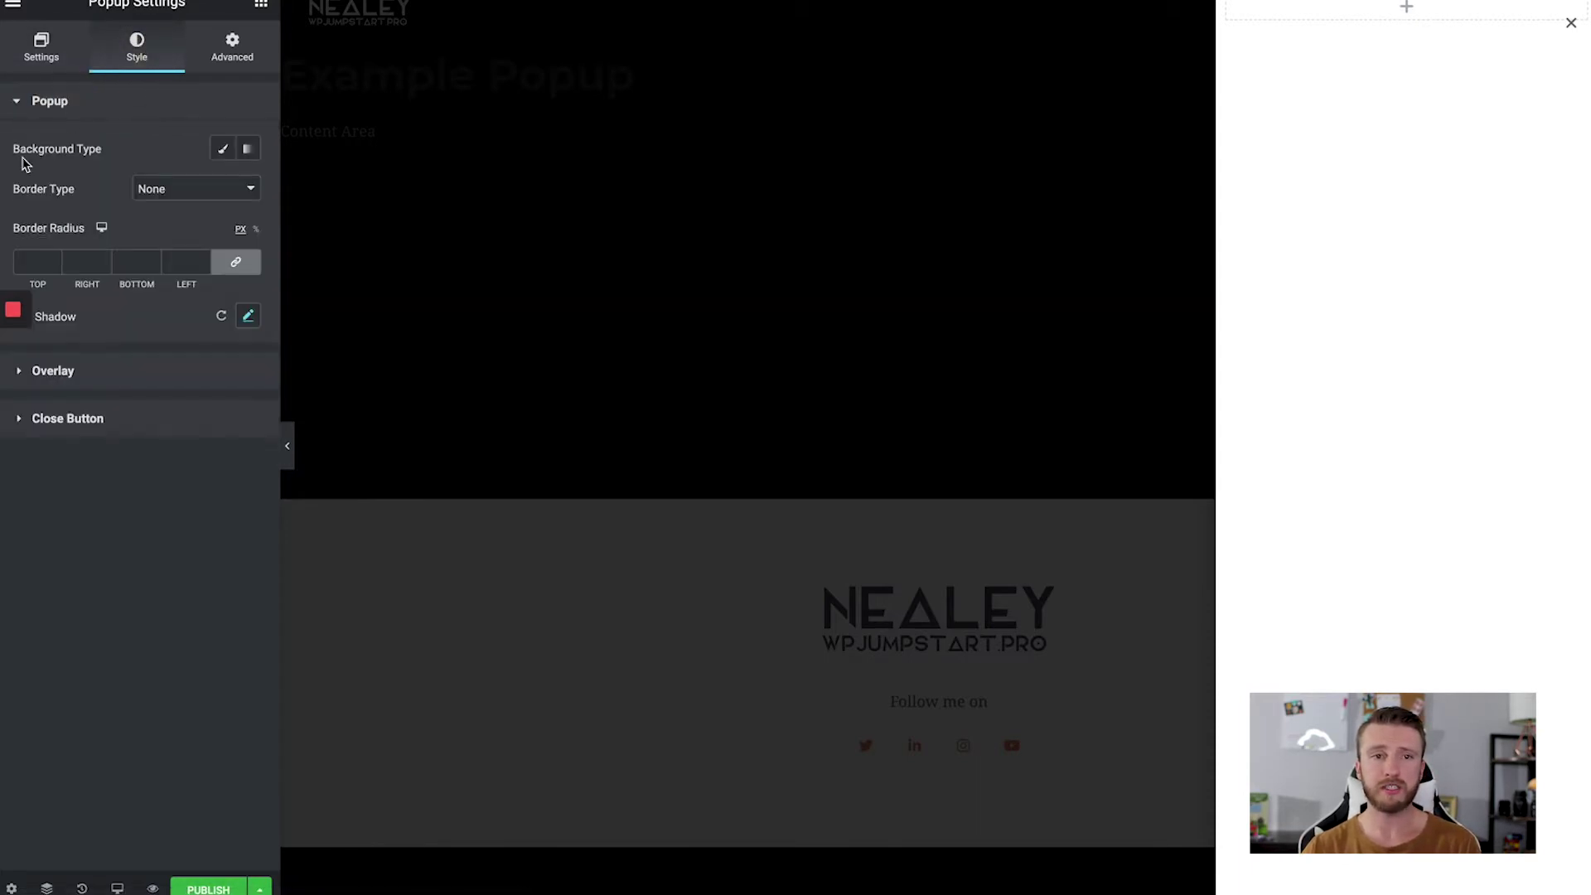
pyautogui.click(222, 149)
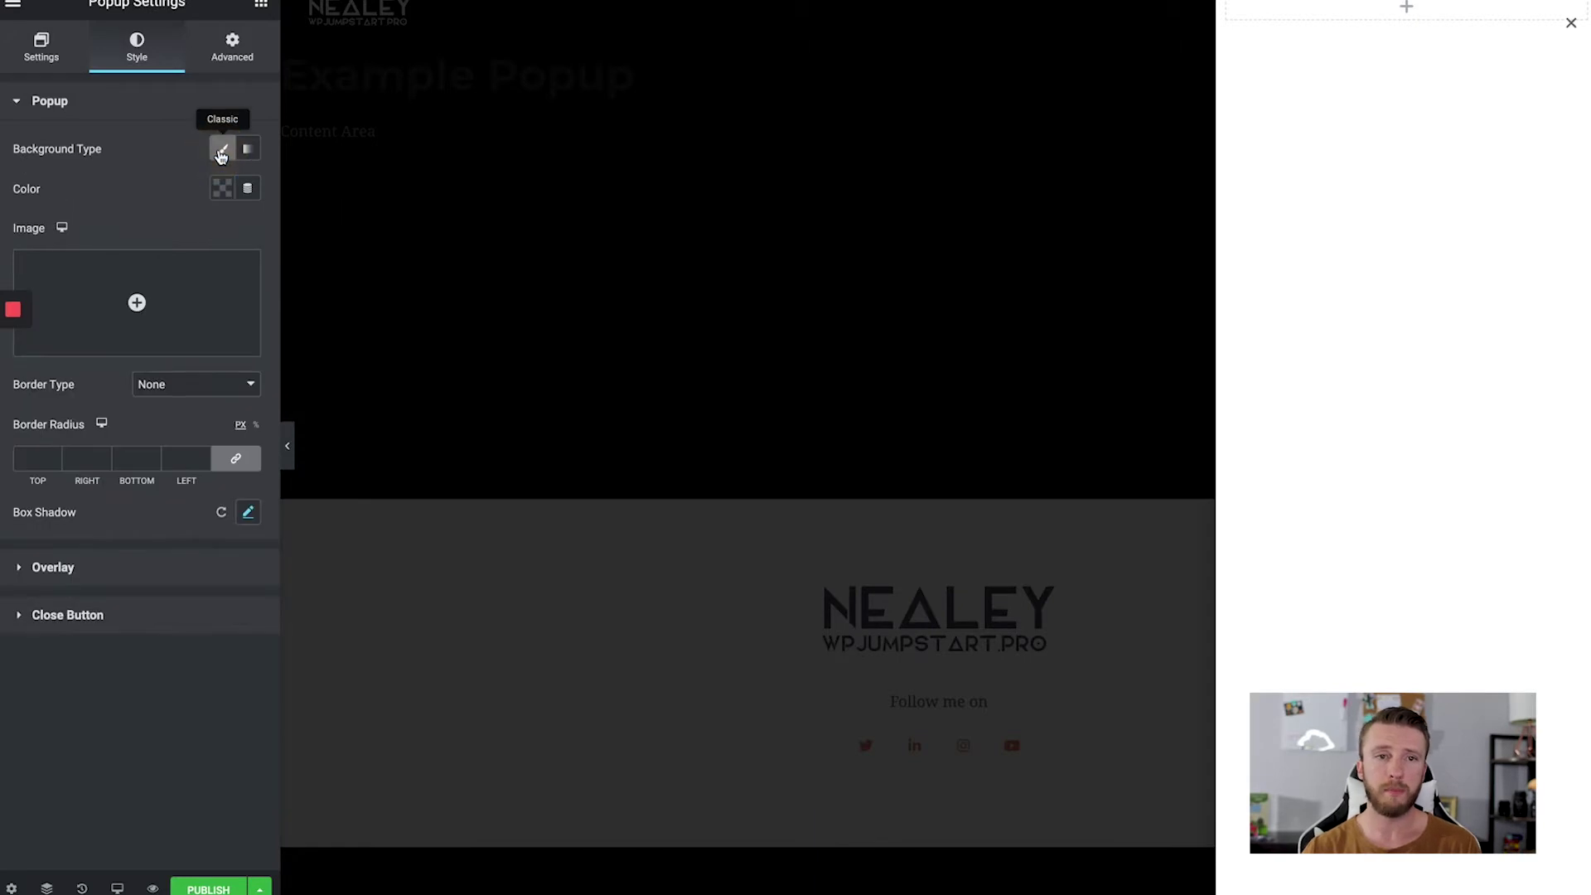
pyautogui.click(222, 189)
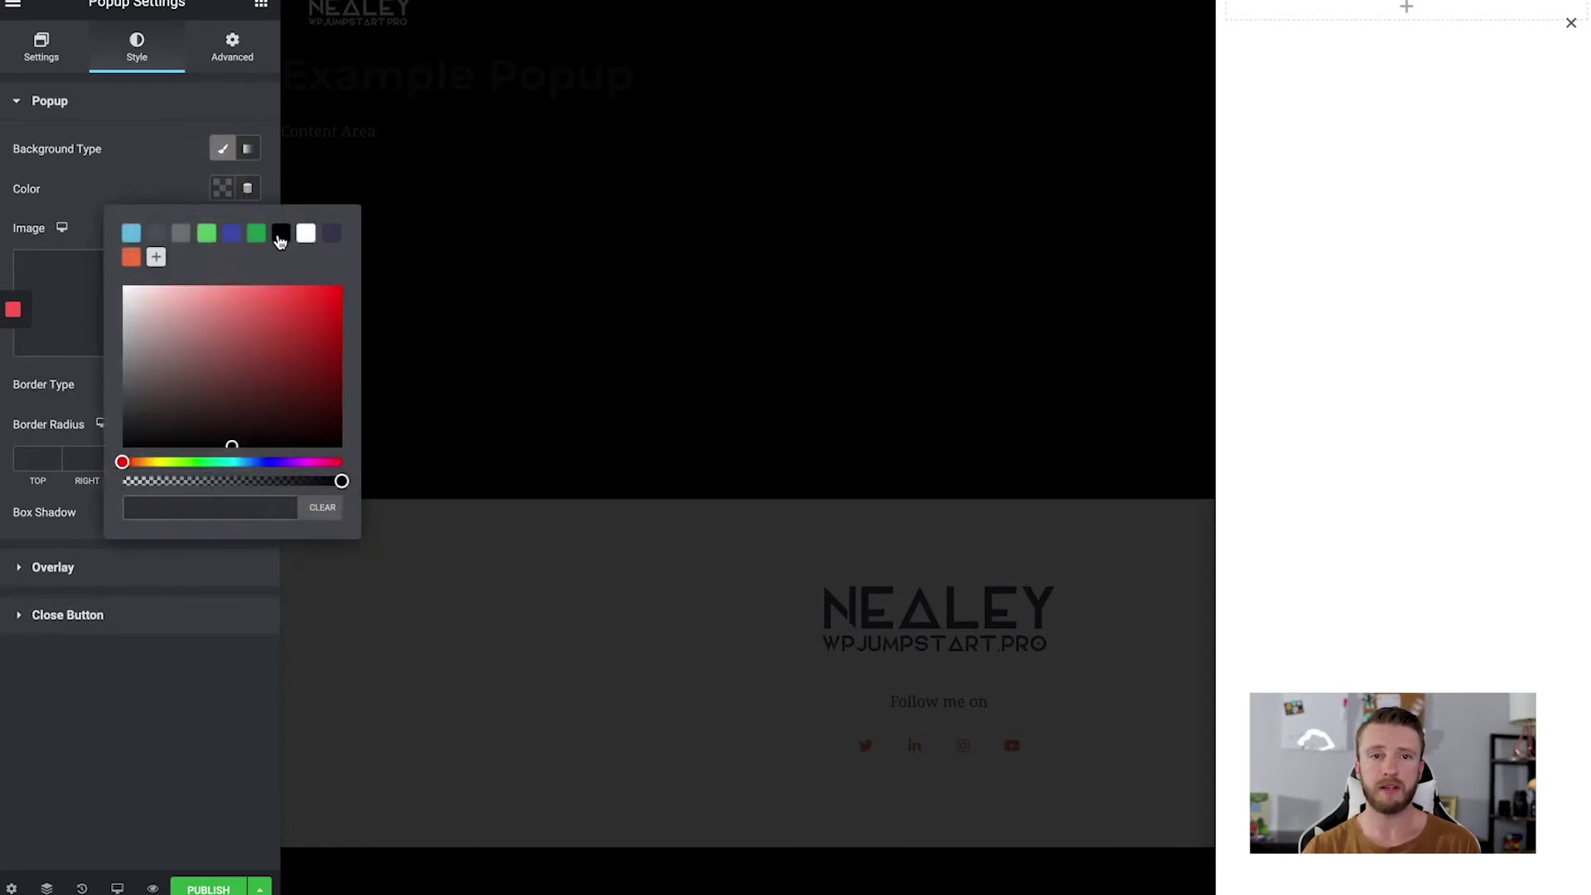
pyautogui.click(281, 233)
pyautogui.click(228, 236)
pyautogui.click(130, 235)
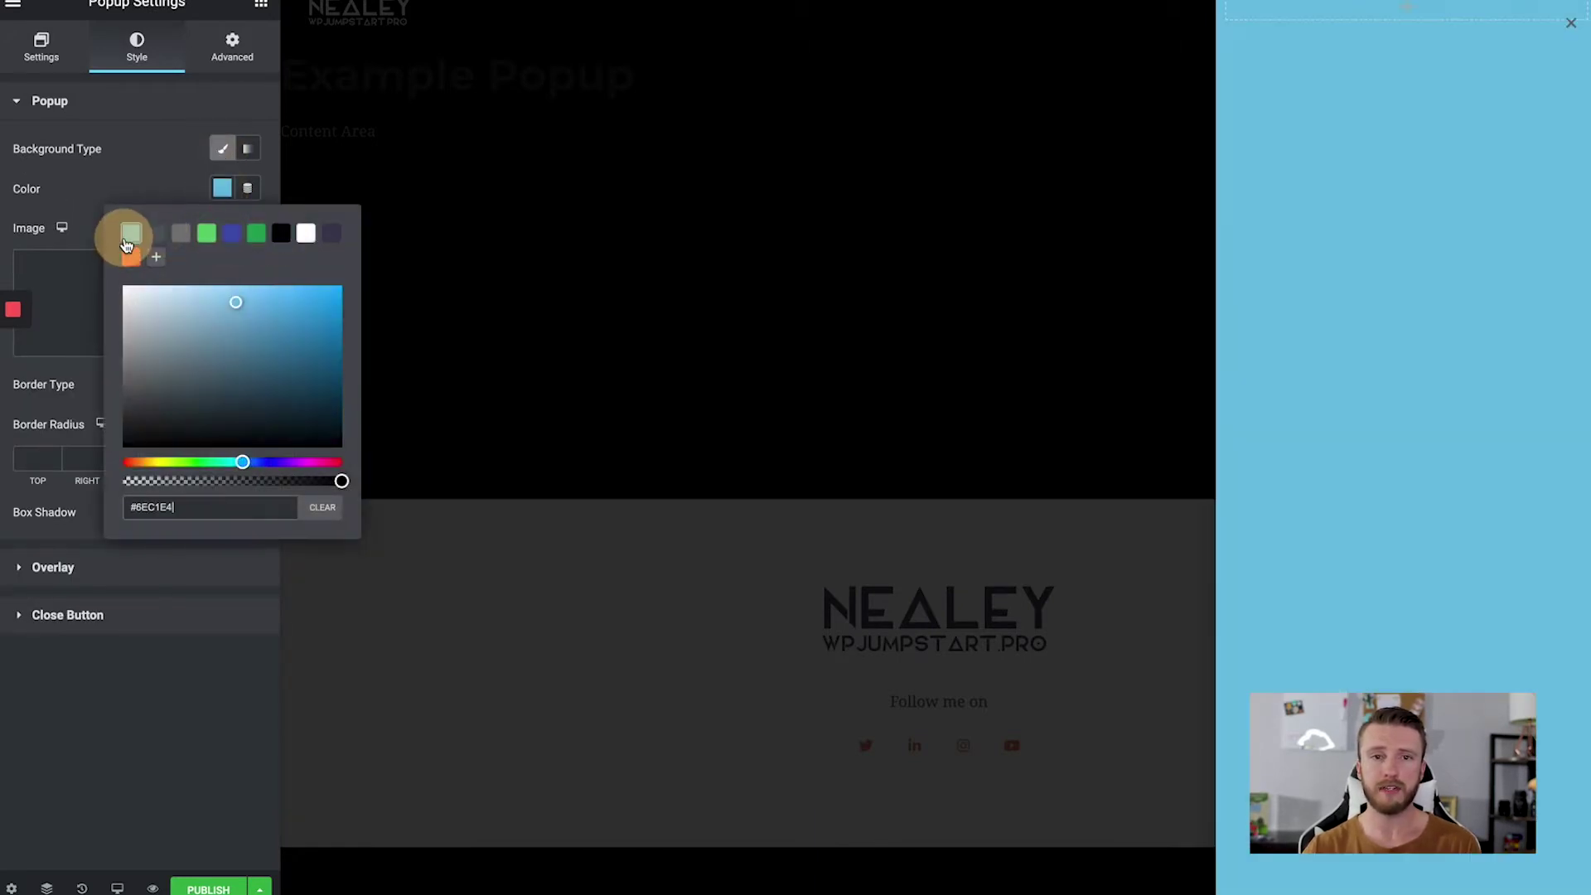
pyautogui.click(132, 257)
pyautogui.click(313, 509)
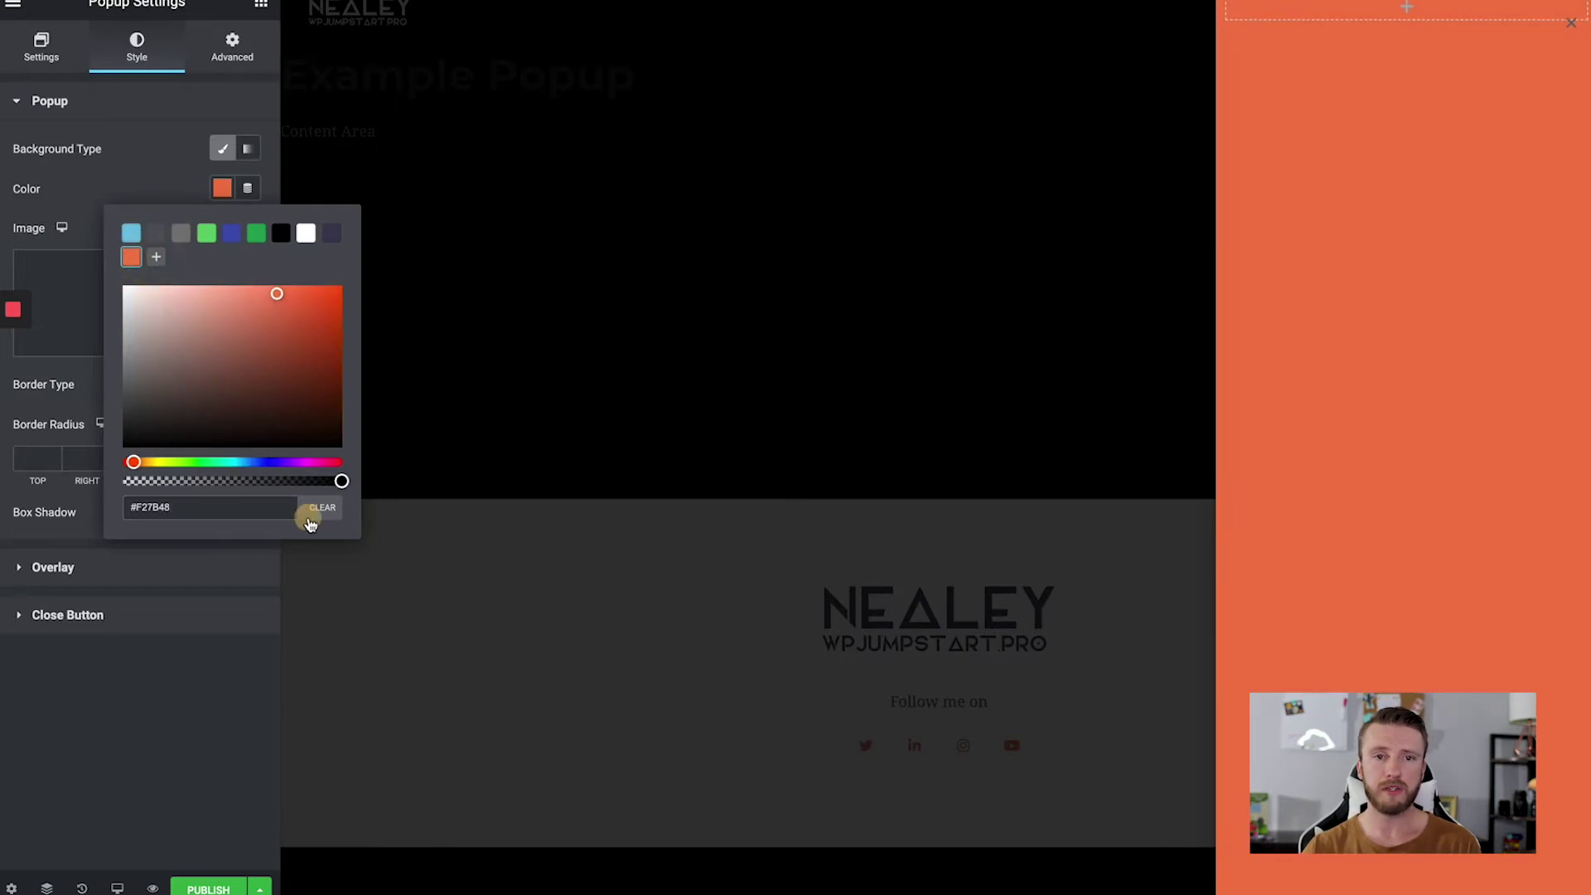
pyautogui.click(127, 161)
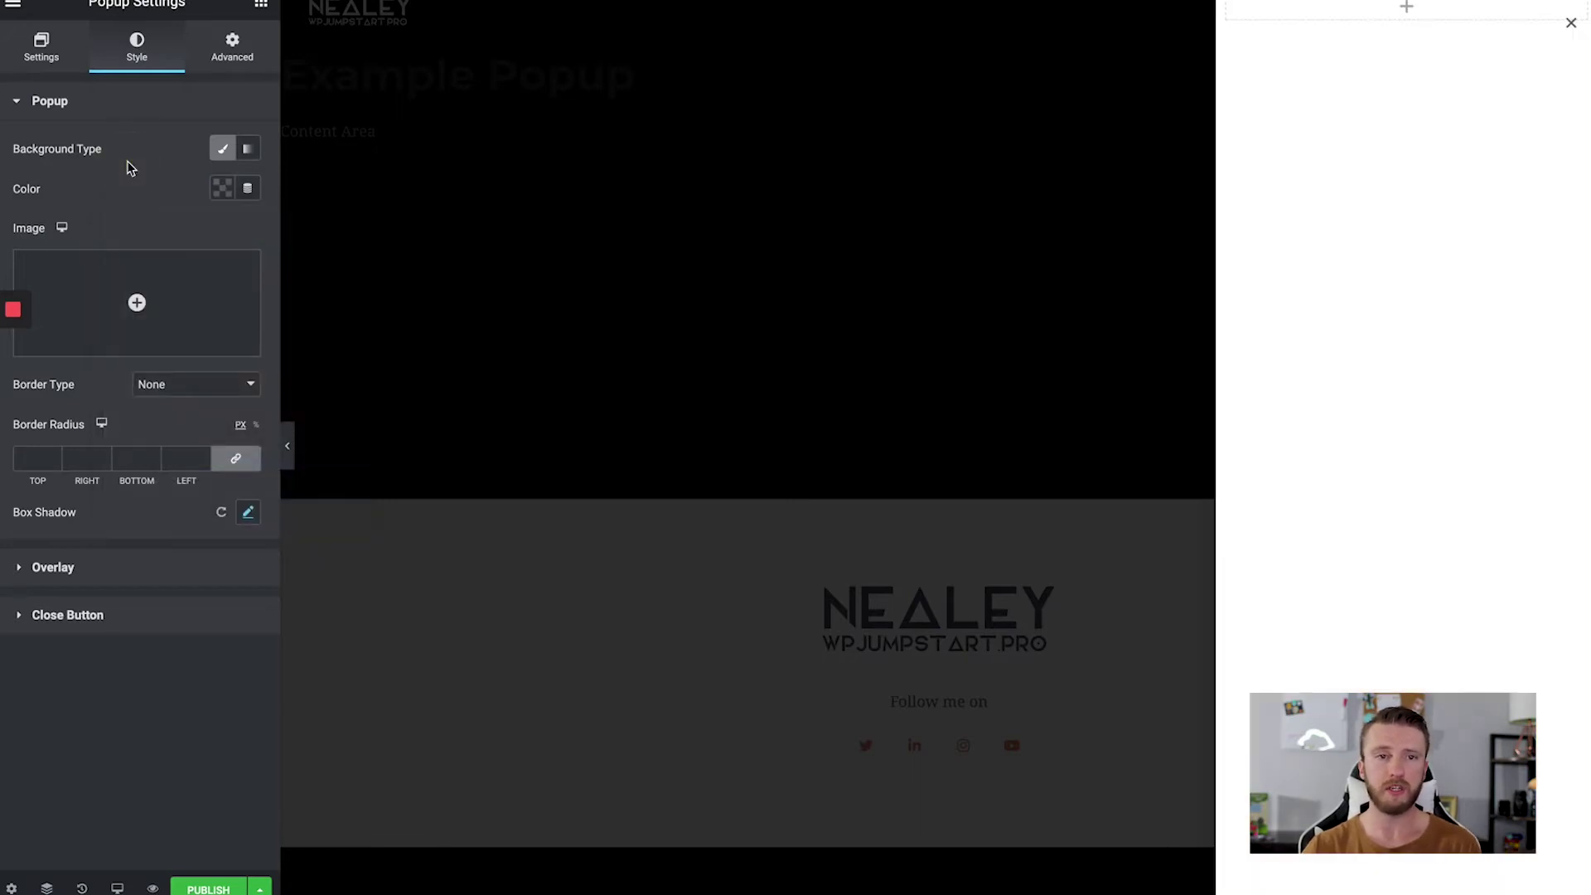
# Step: Set the overlay colour to black at 50% opacity, rgba(0, 0, 0, 0.5)
pyautogui.moveTo(136, 301)
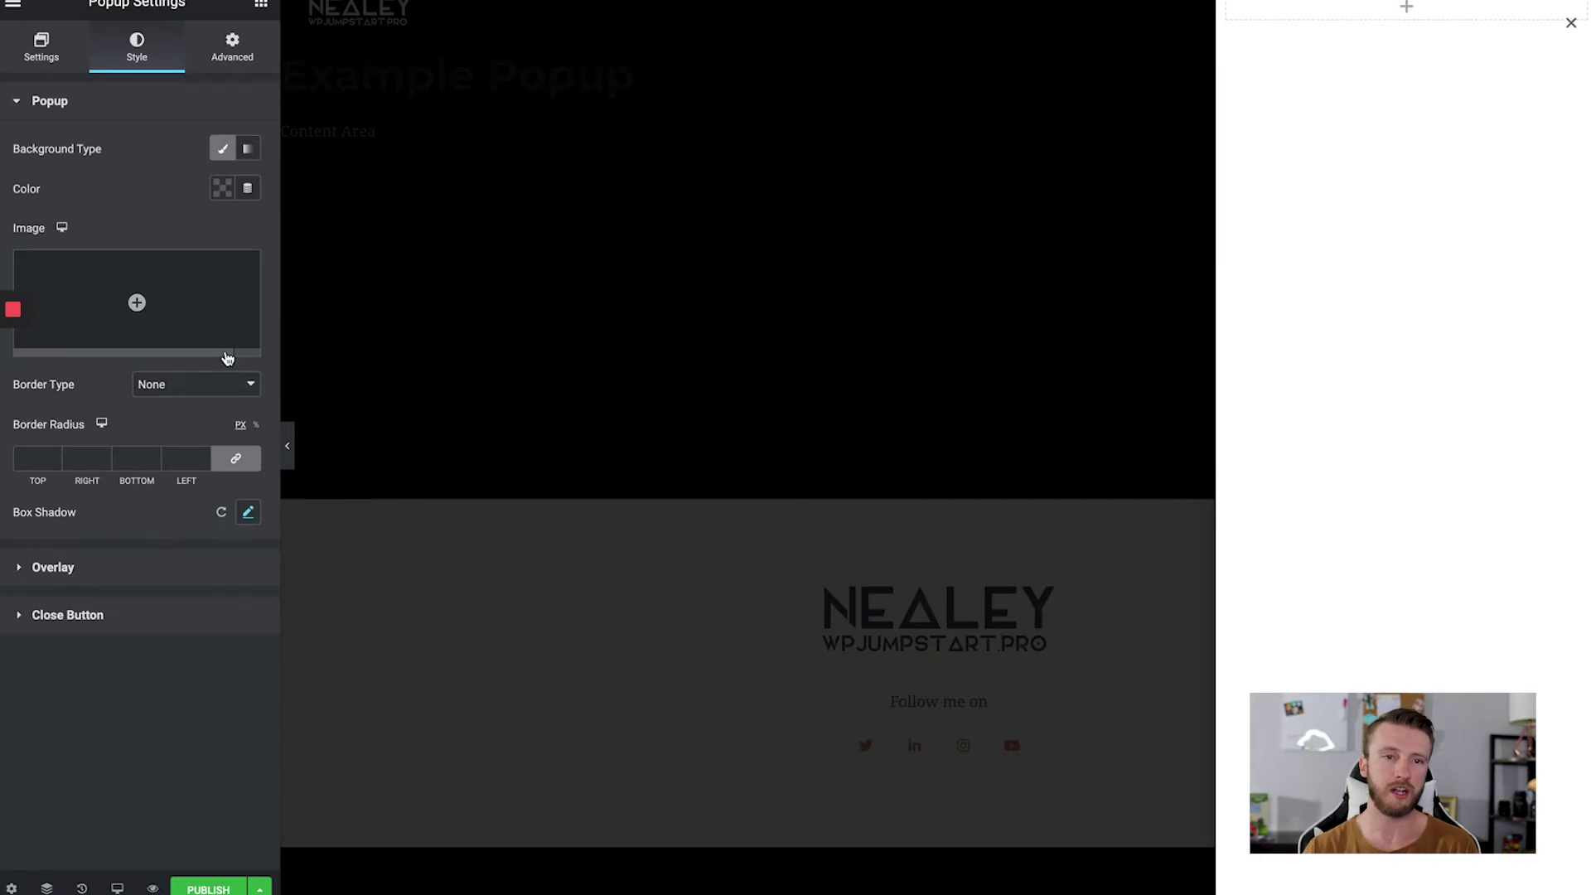
pyautogui.click(114, 566)
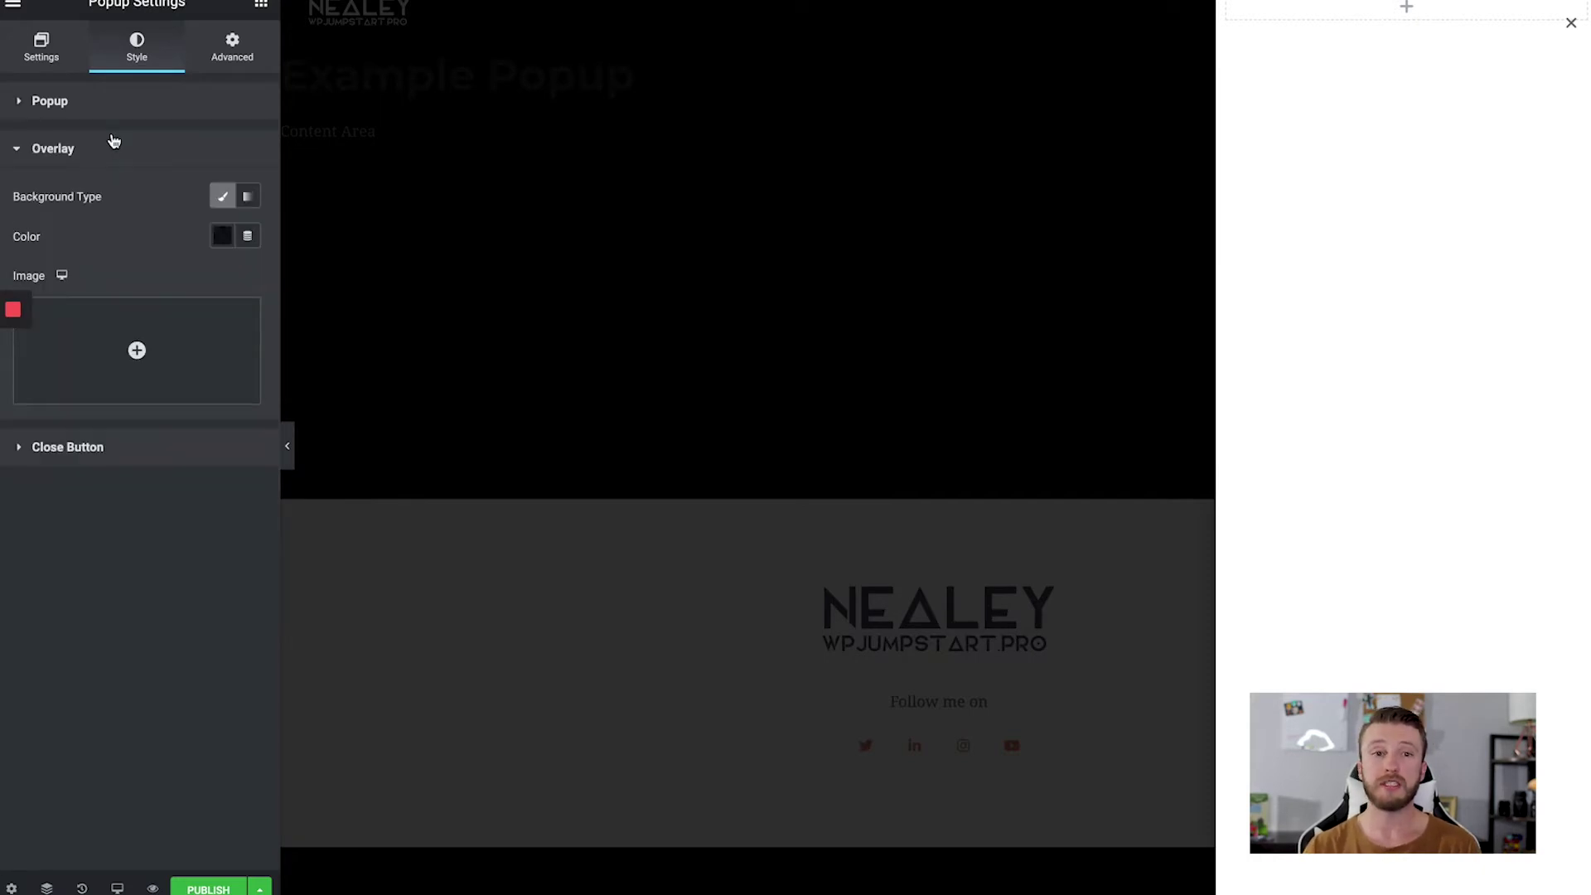
pyautogui.click(221, 236)
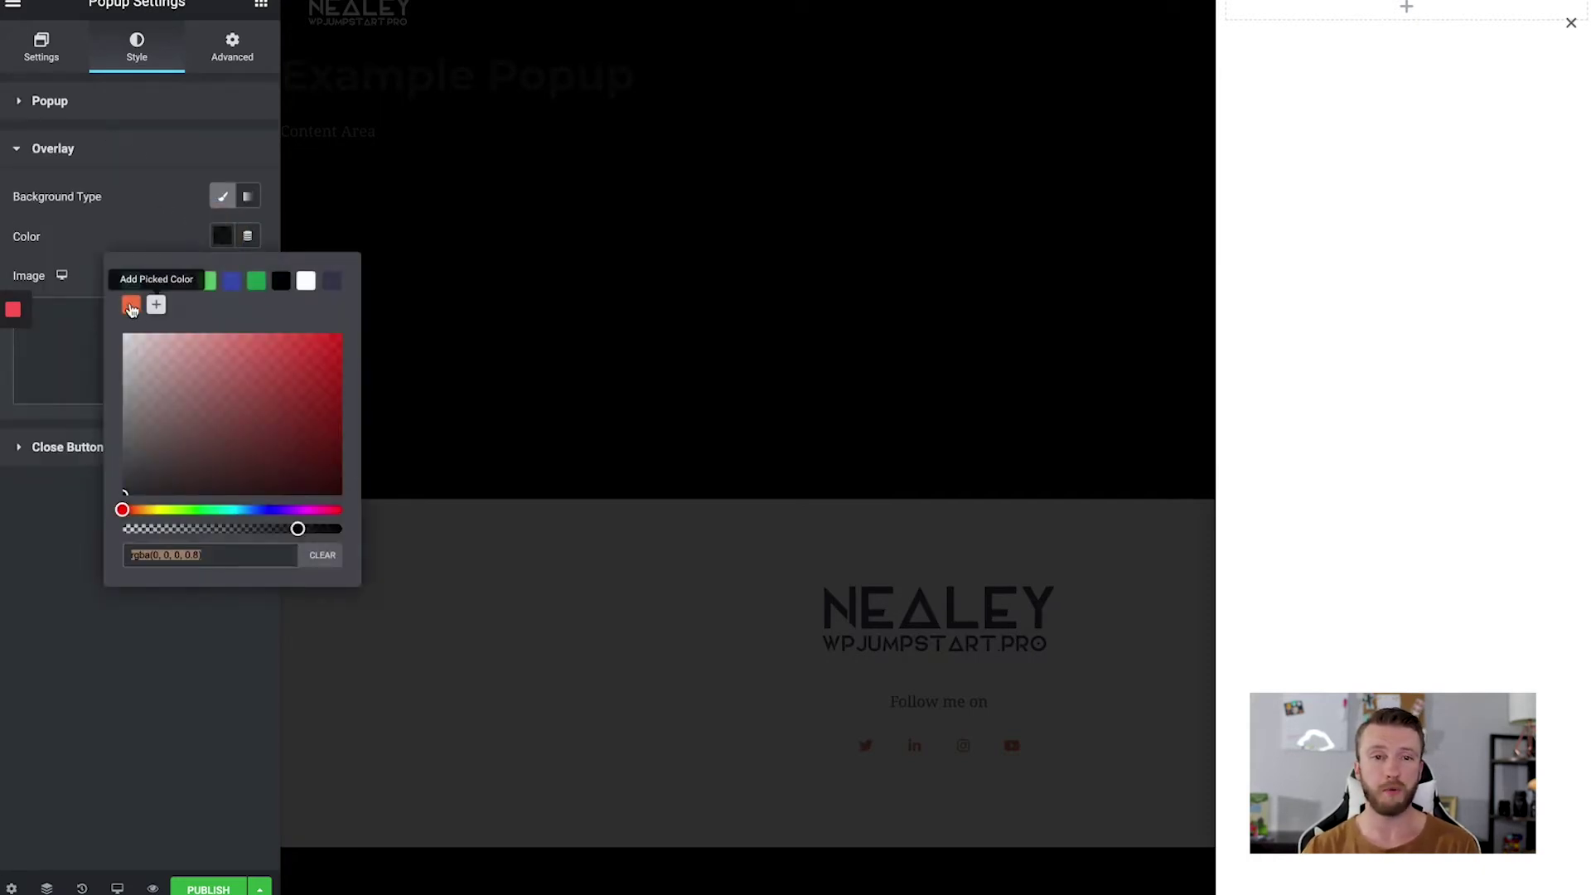
pyautogui.click(131, 304)
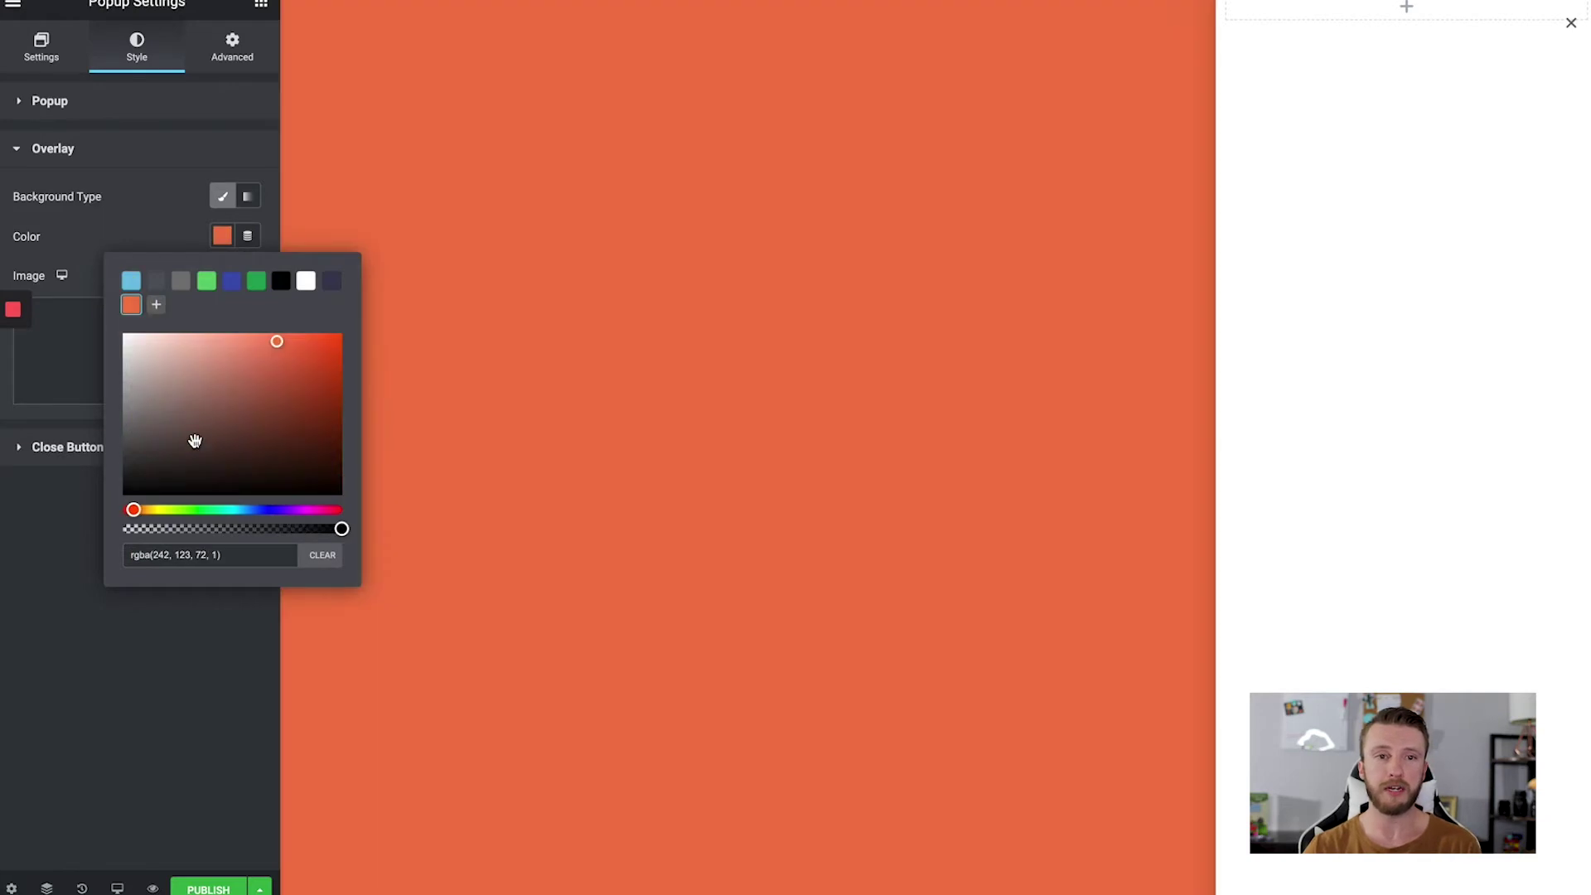
pyautogui.click(175, 529)
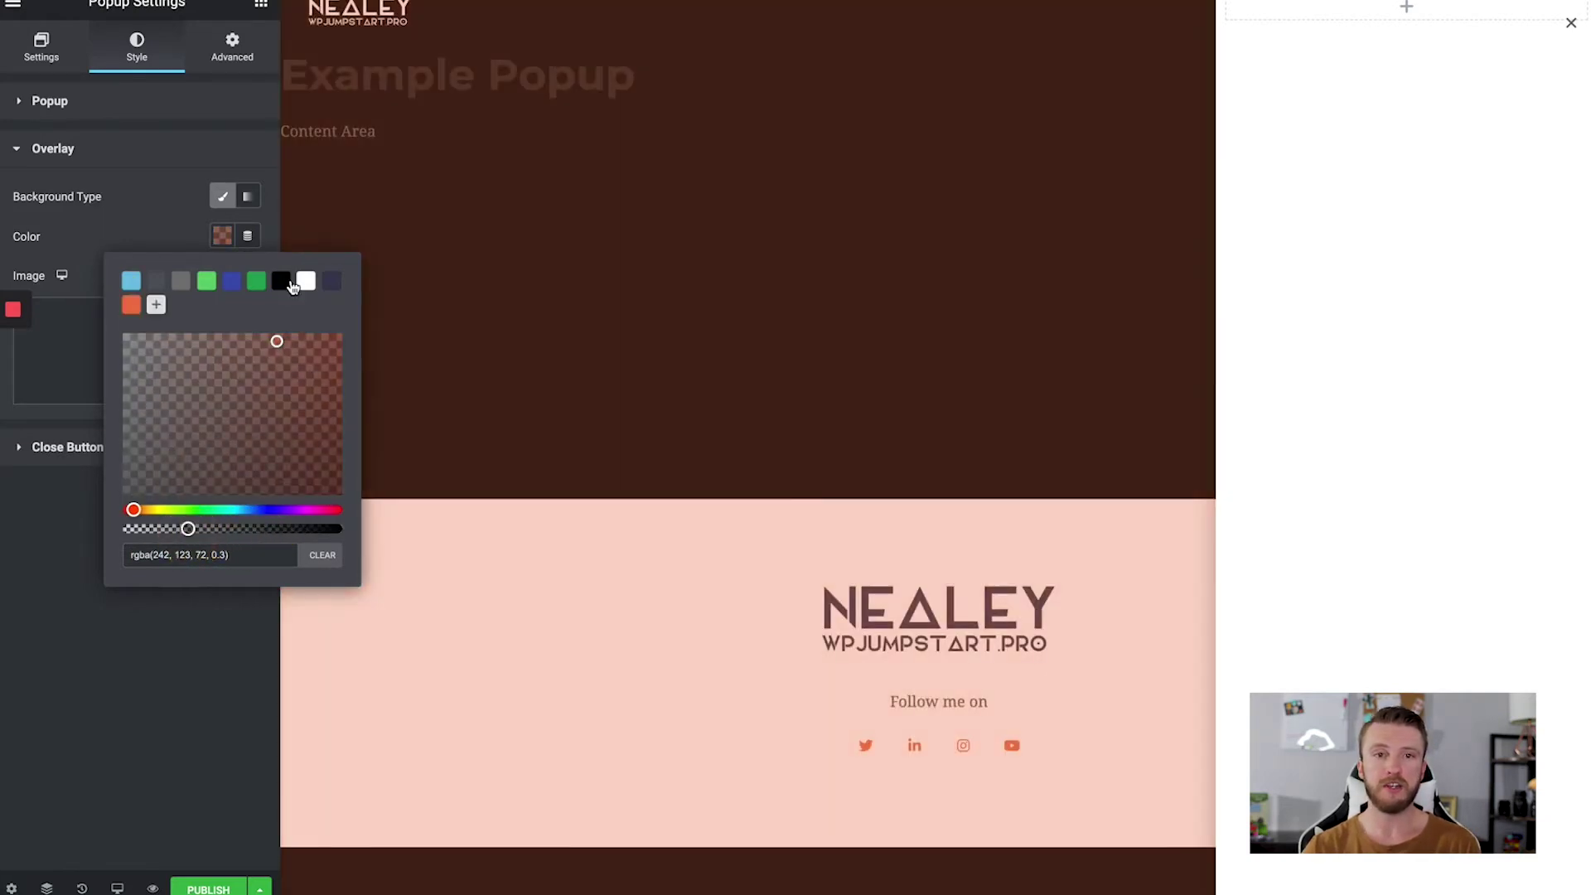
pyautogui.click(286, 282)
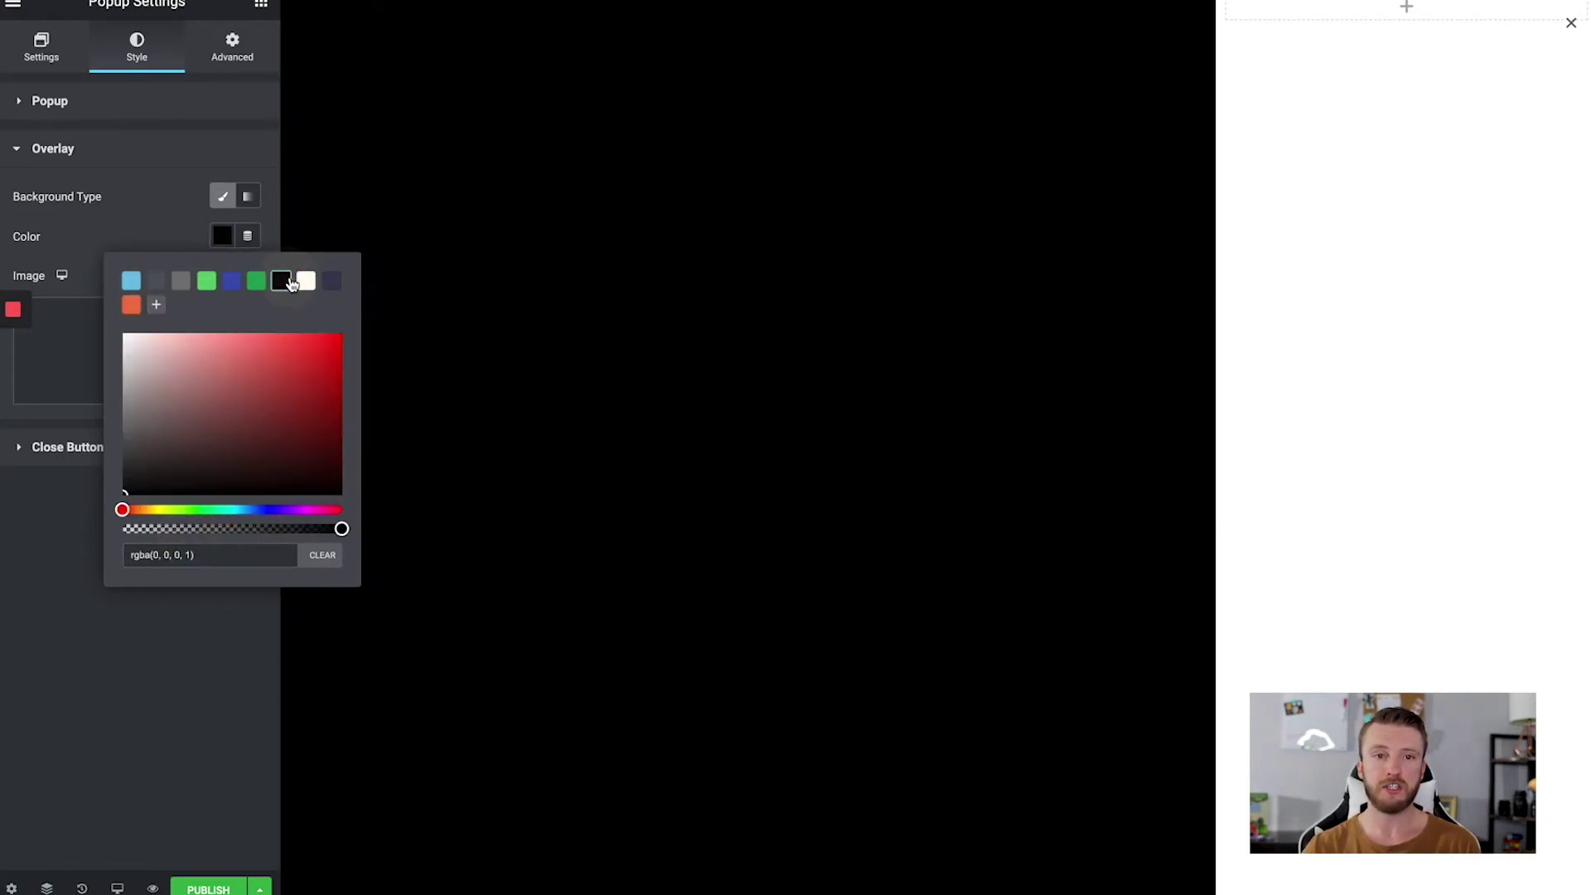
pyautogui.moveTo(237, 528)
pyautogui.mouseDown()
pyautogui.moveTo(209, 528)
pyautogui.moveTo(232, 528)
pyautogui.mouseUp()
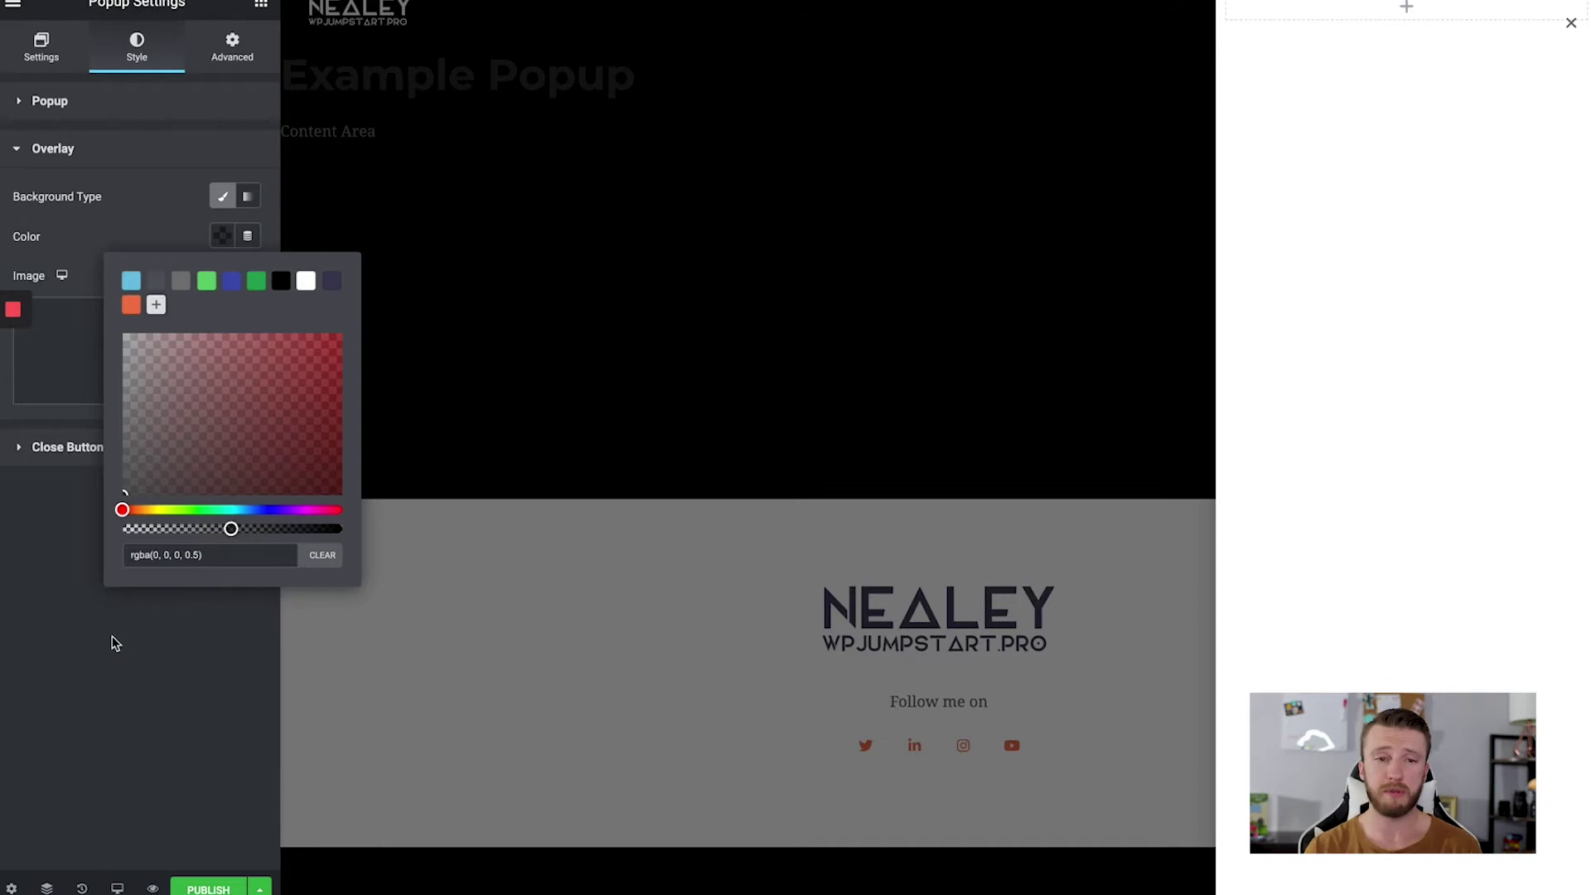
pyautogui.click(101, 661)
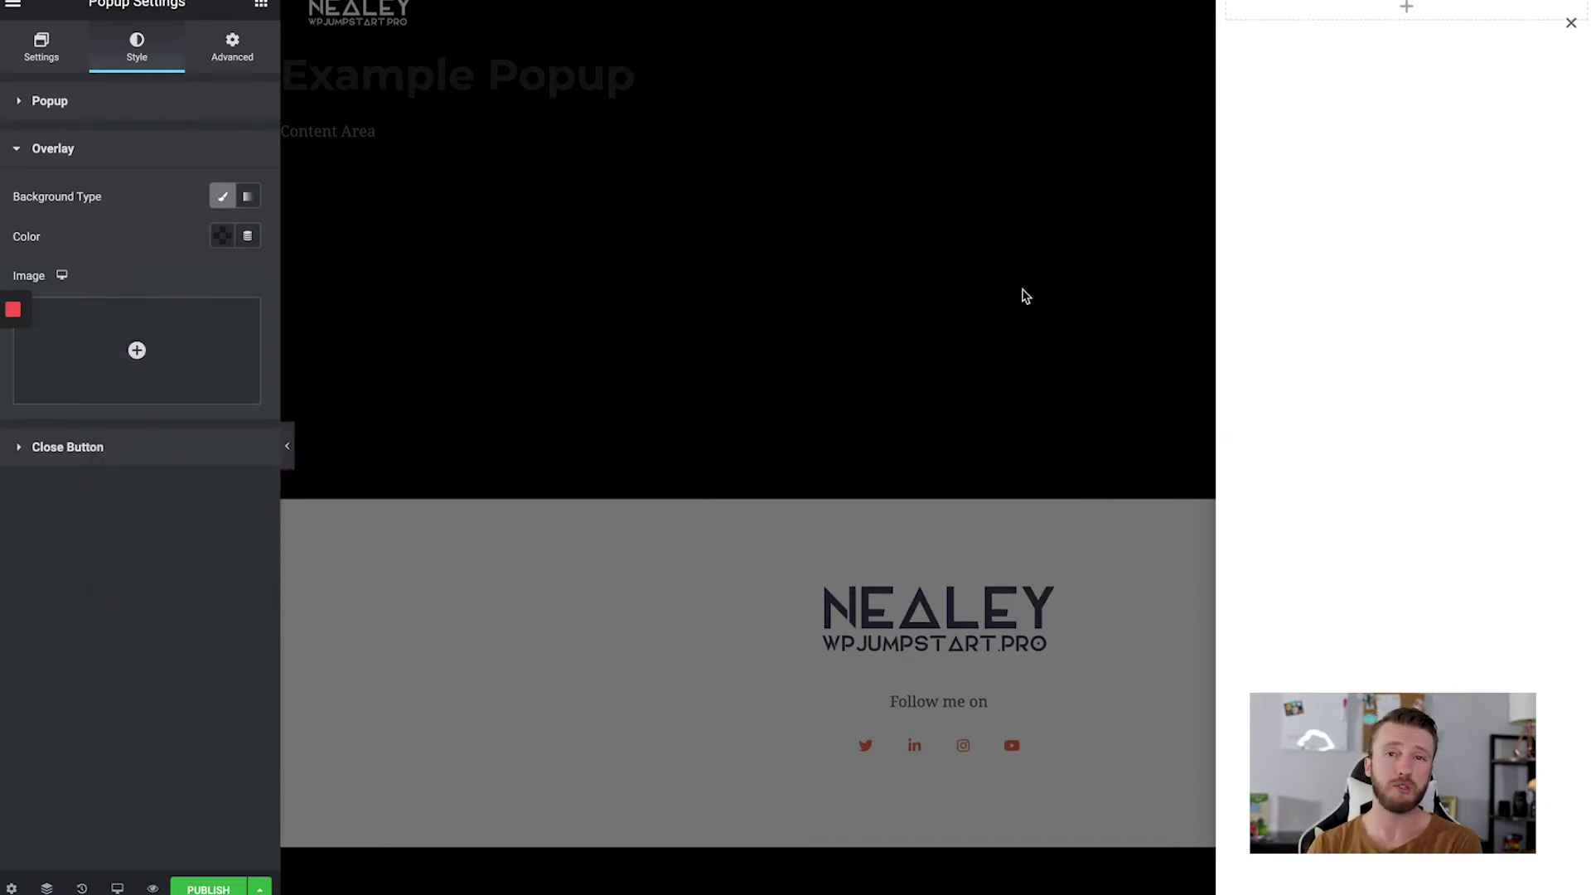
# Step: Increase the close button's Size slider to 23 in the Close Button style options
pyautogui.click(111, 453)
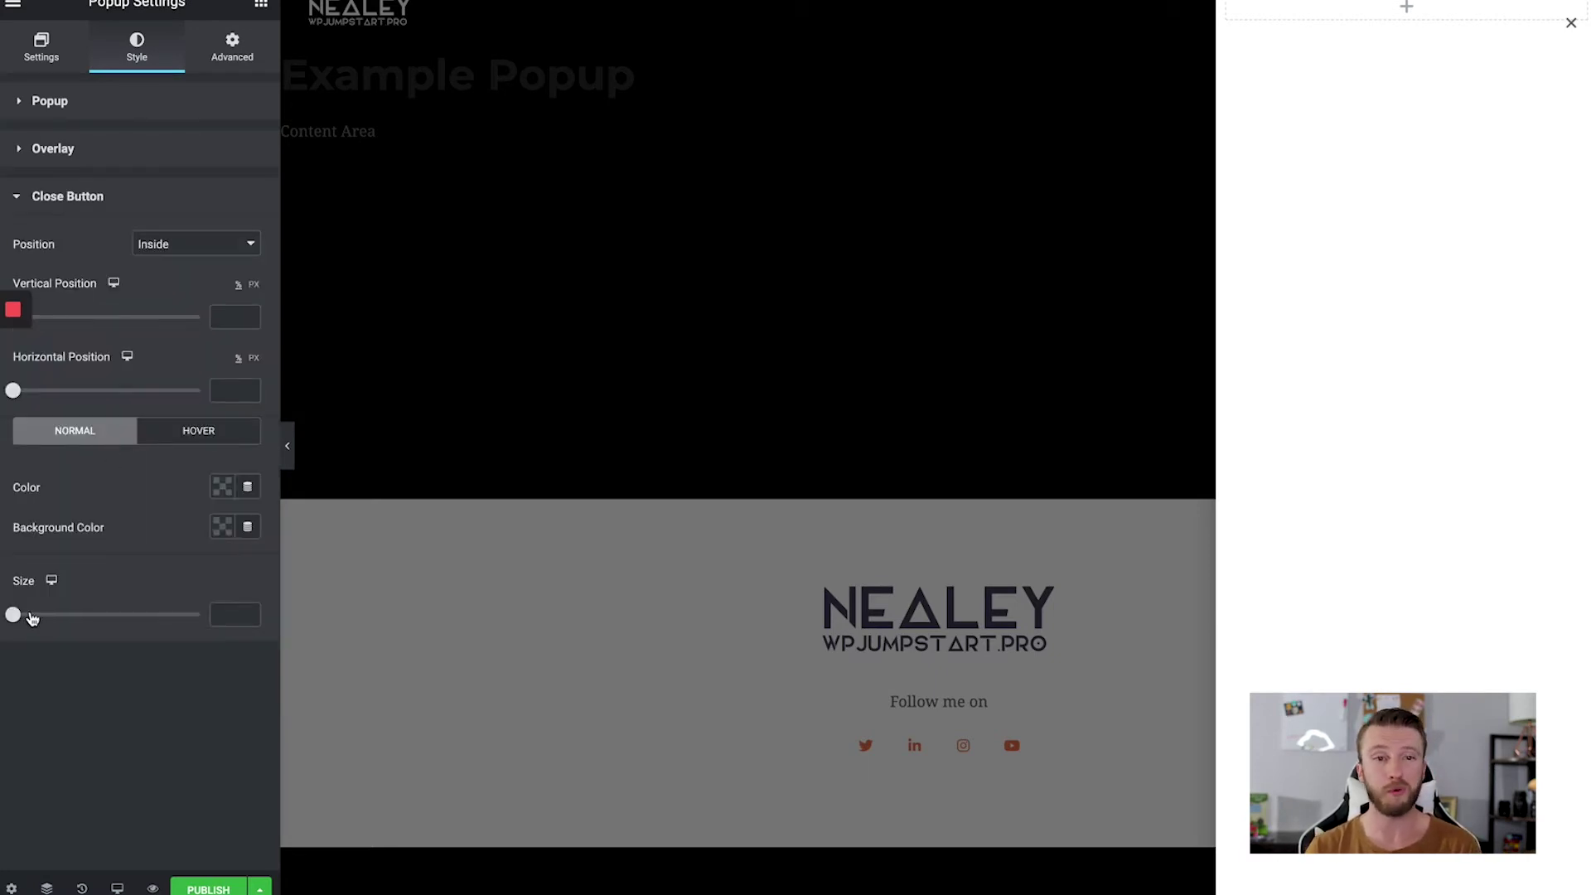
pyautogui.moveTo(12, 614); pyautogui.dragTo(55, 614)
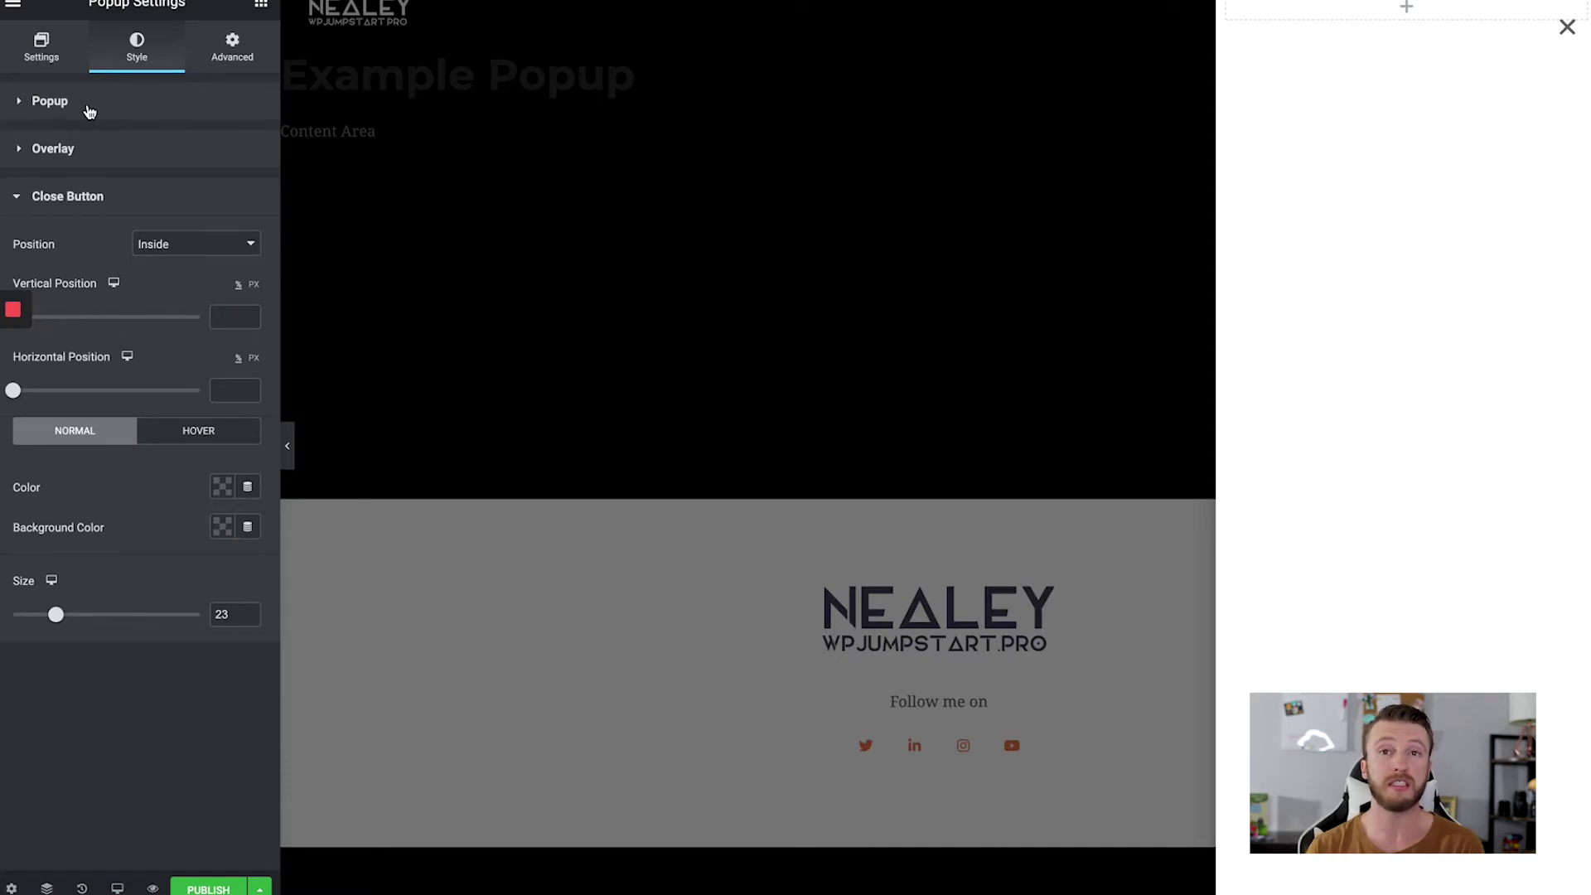
pyautogui.moveTo(1396, 7)
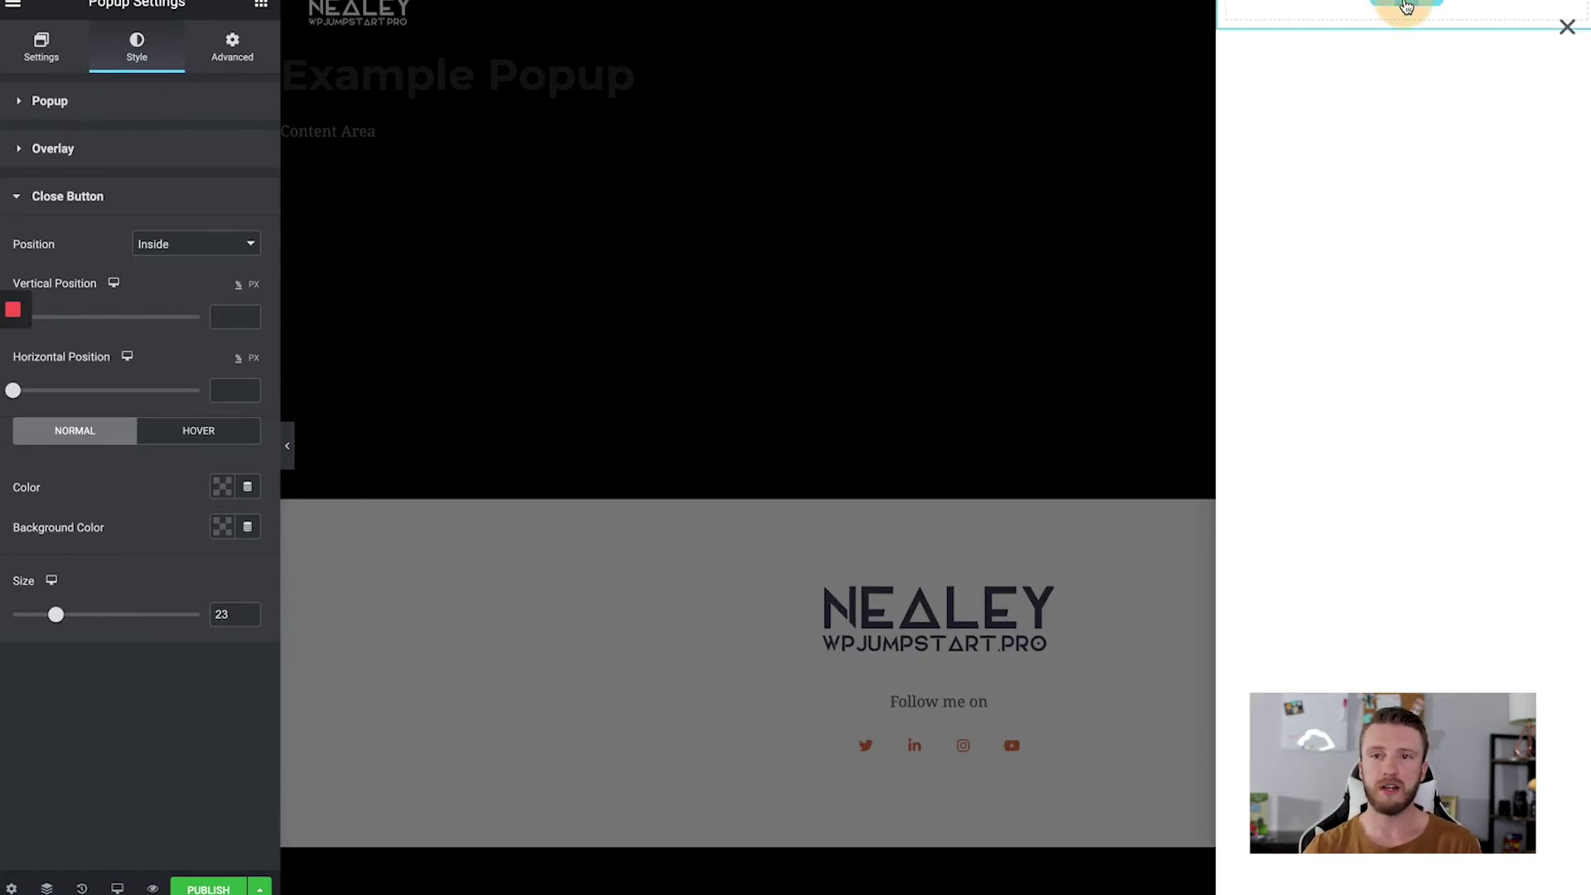
pyautogui.click(1406, 7)
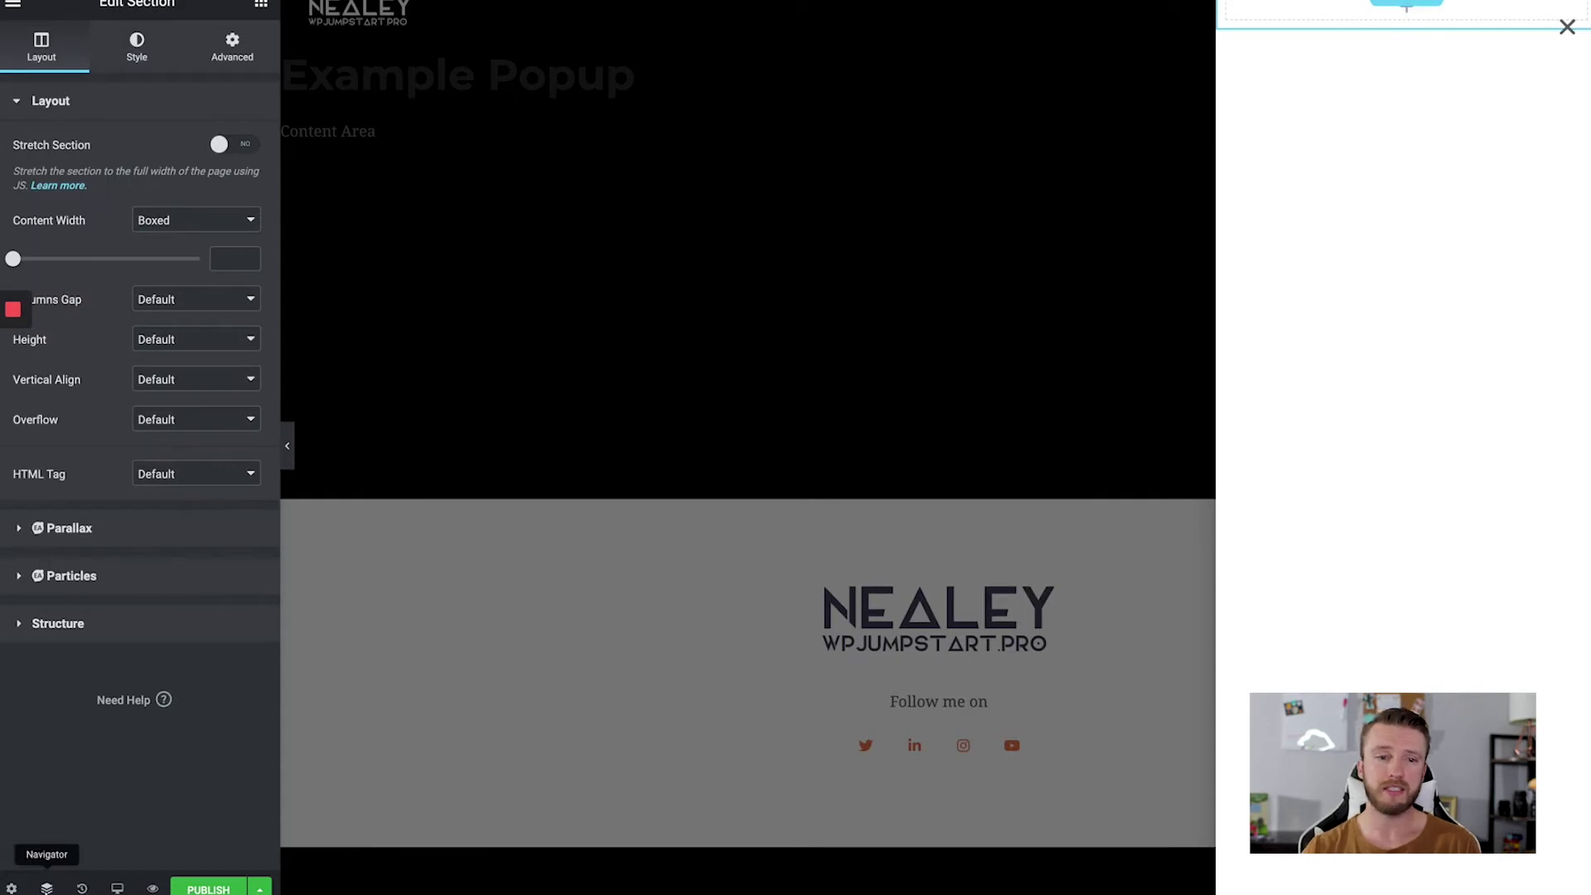
# Step: Open the Navigator over the canvas with the section and its column expanded
pyautogui.click(46, 888)
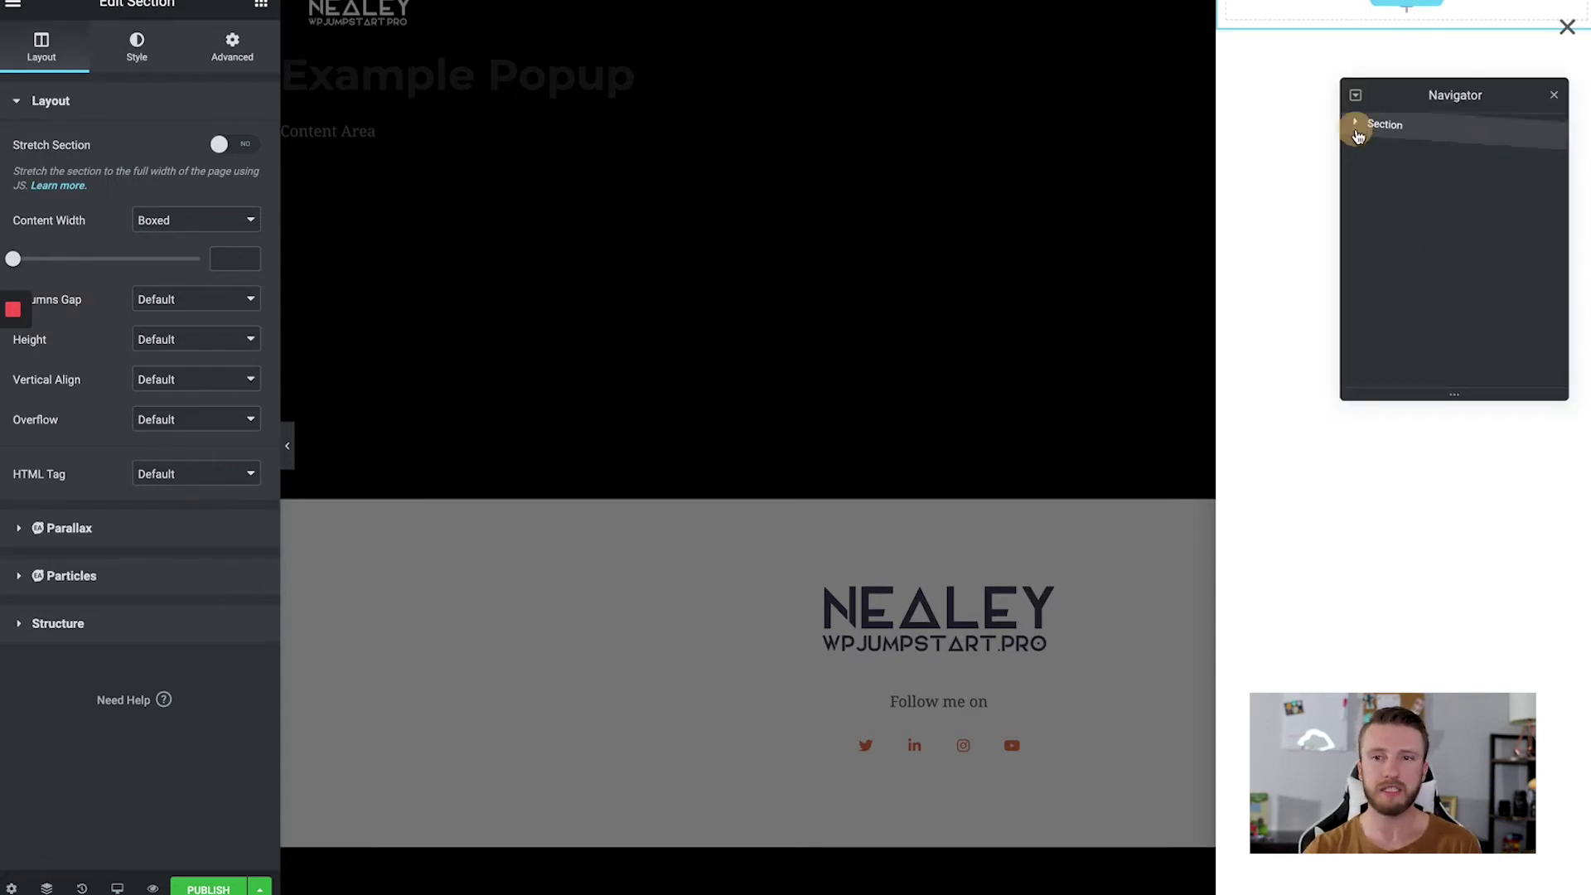
pyautogui.click(1354, 128)
pyautogui.moveTo(1425, 102); pyautogui.dragTo(529, 86)
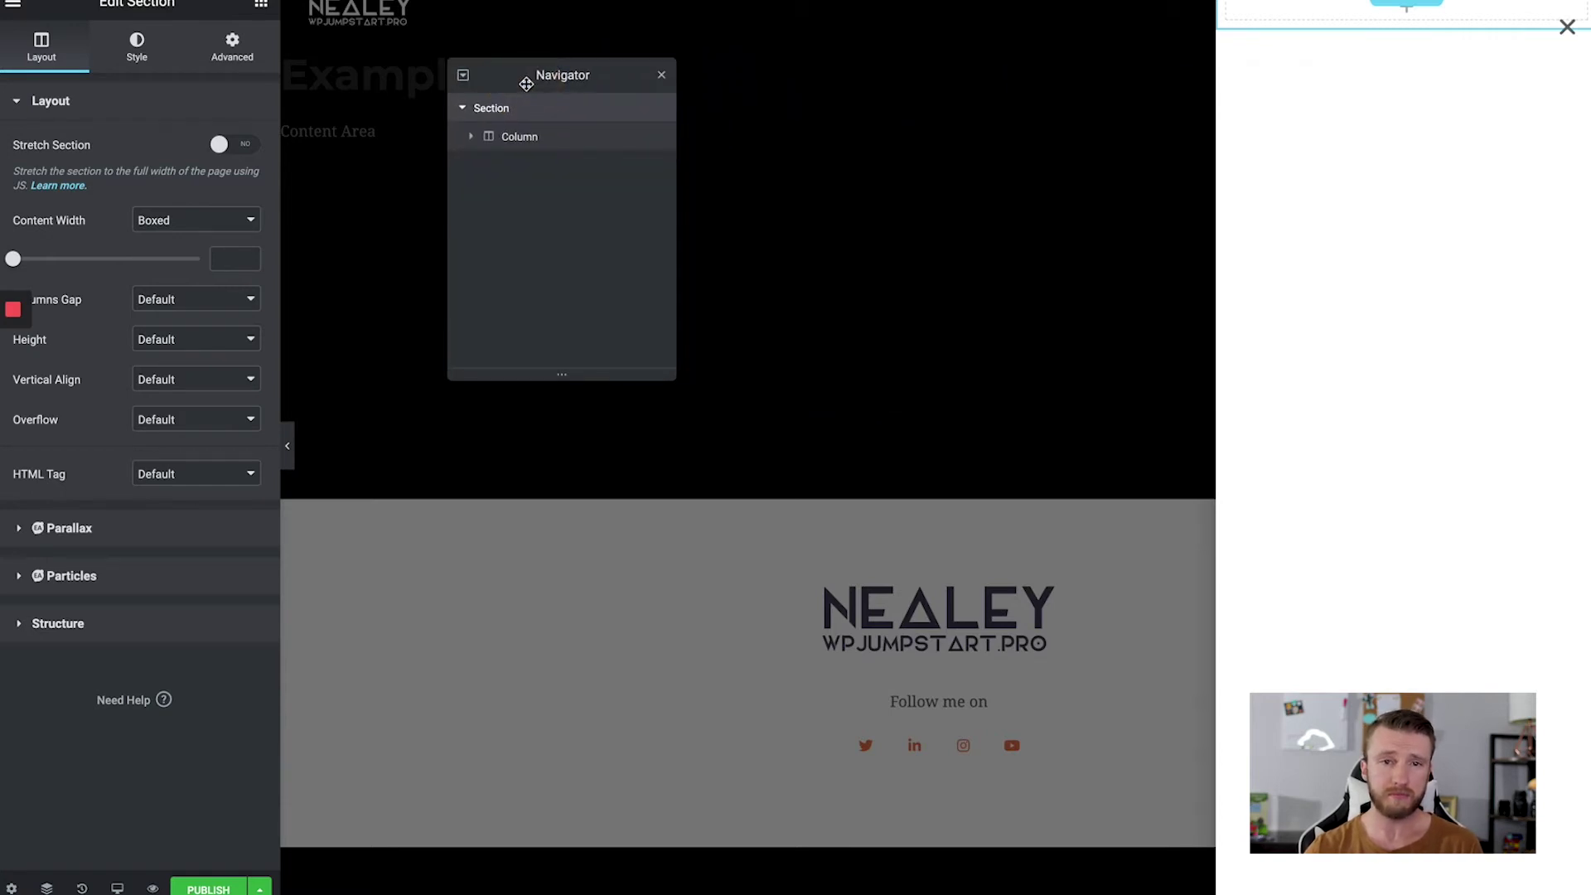
pyautogui.click(471, 136)
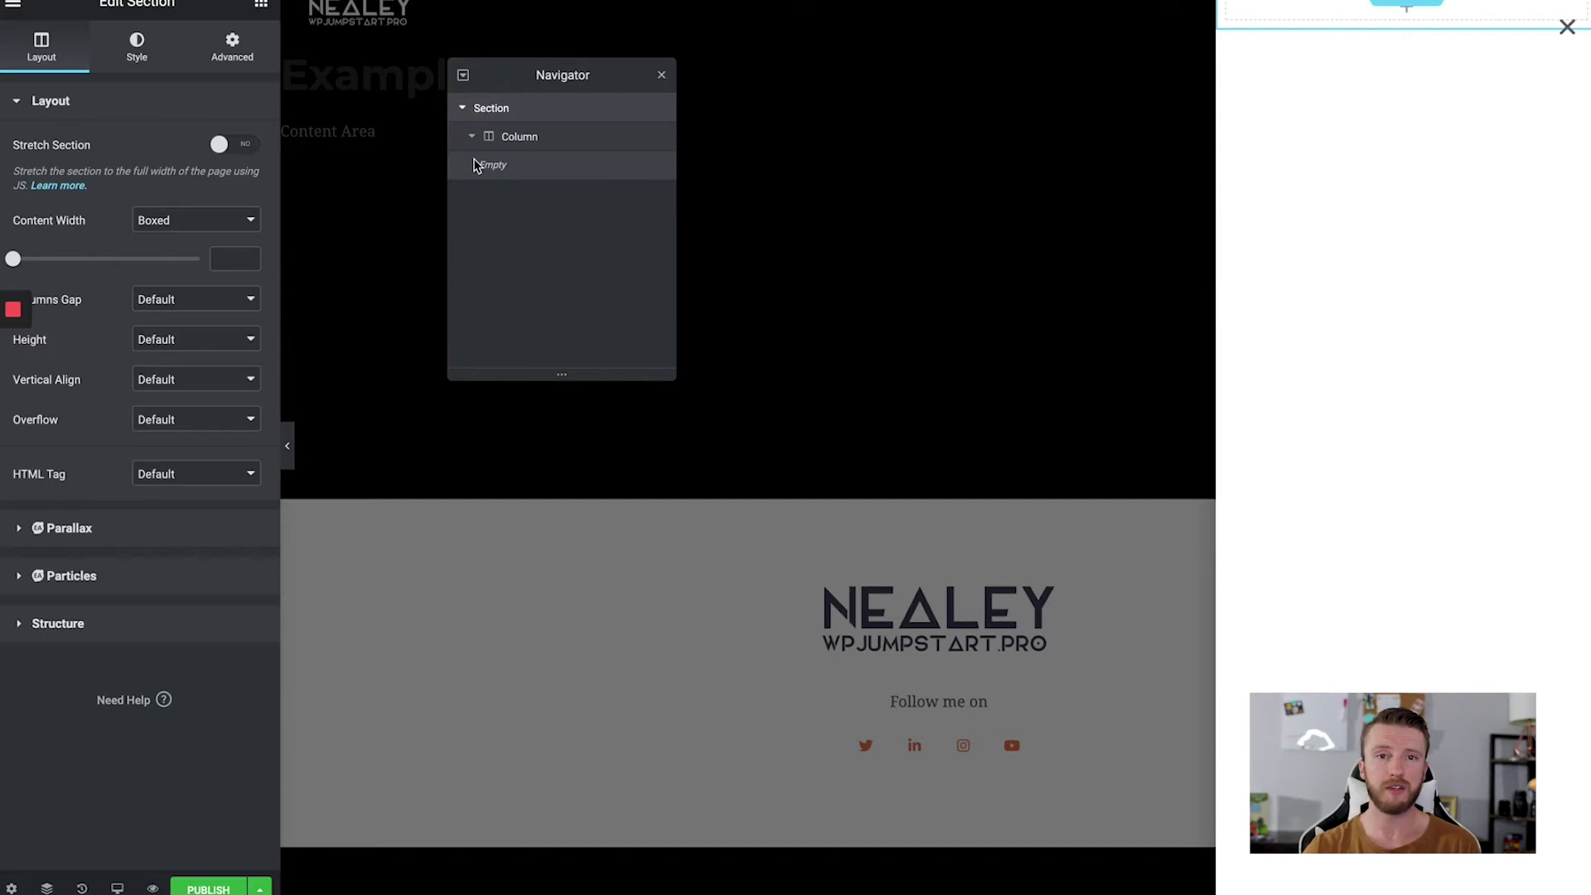
# Step: Rename the section to 'Rename it!' in the Navigator
pyautogui.doubleClick(493, 110)
pyautogui.write('zren')
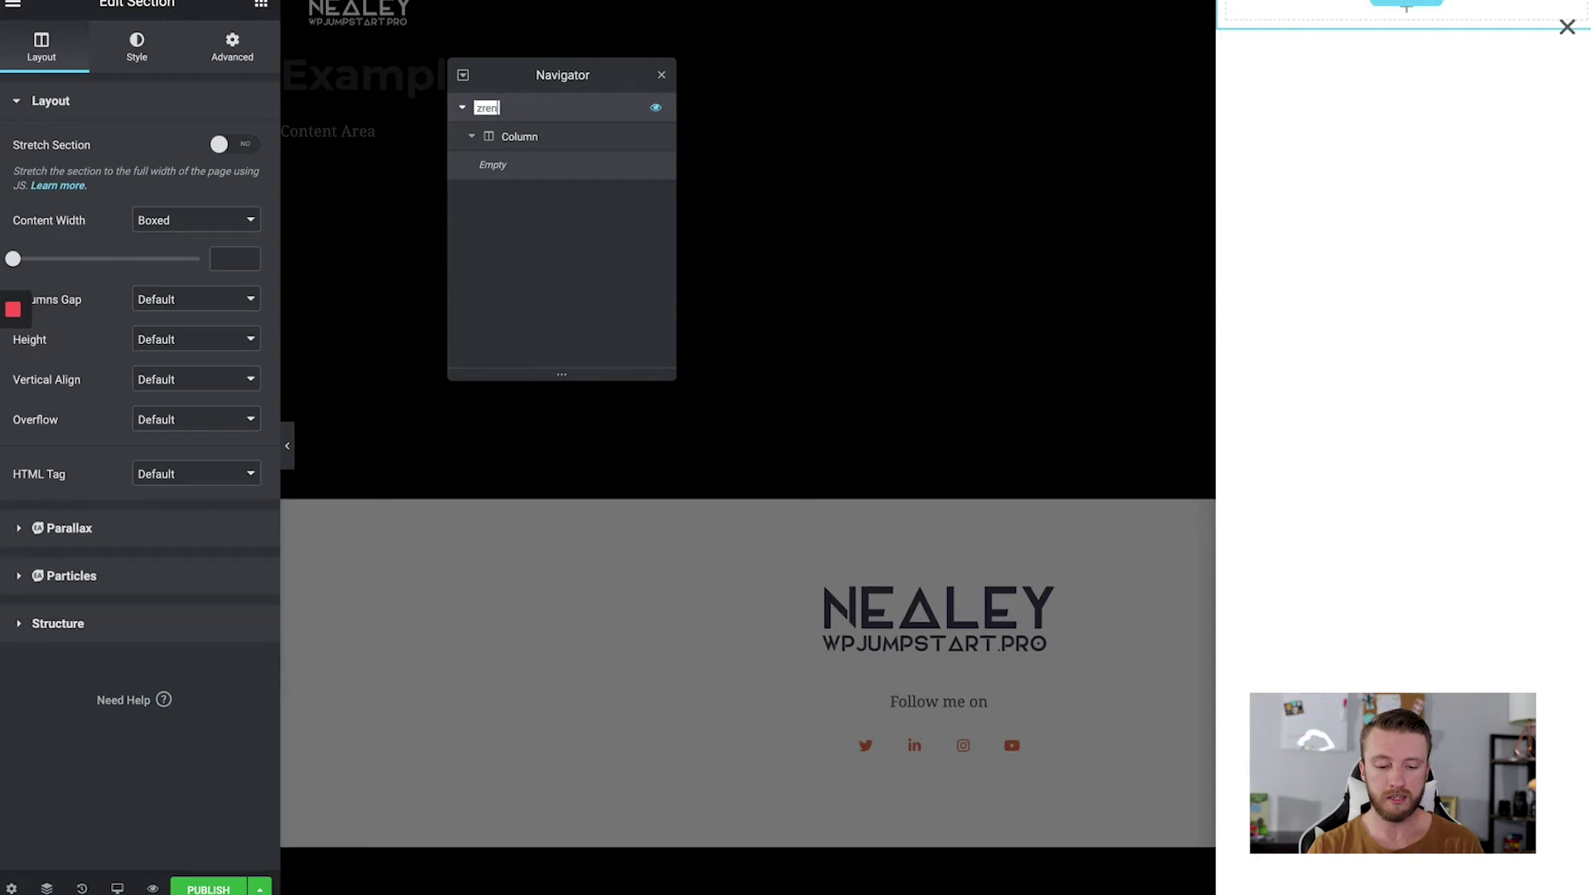
pyautogui.hotkey('ctrl', 'a')
pyautogui.press('BackSpace')
pyautogui.write('Rena')
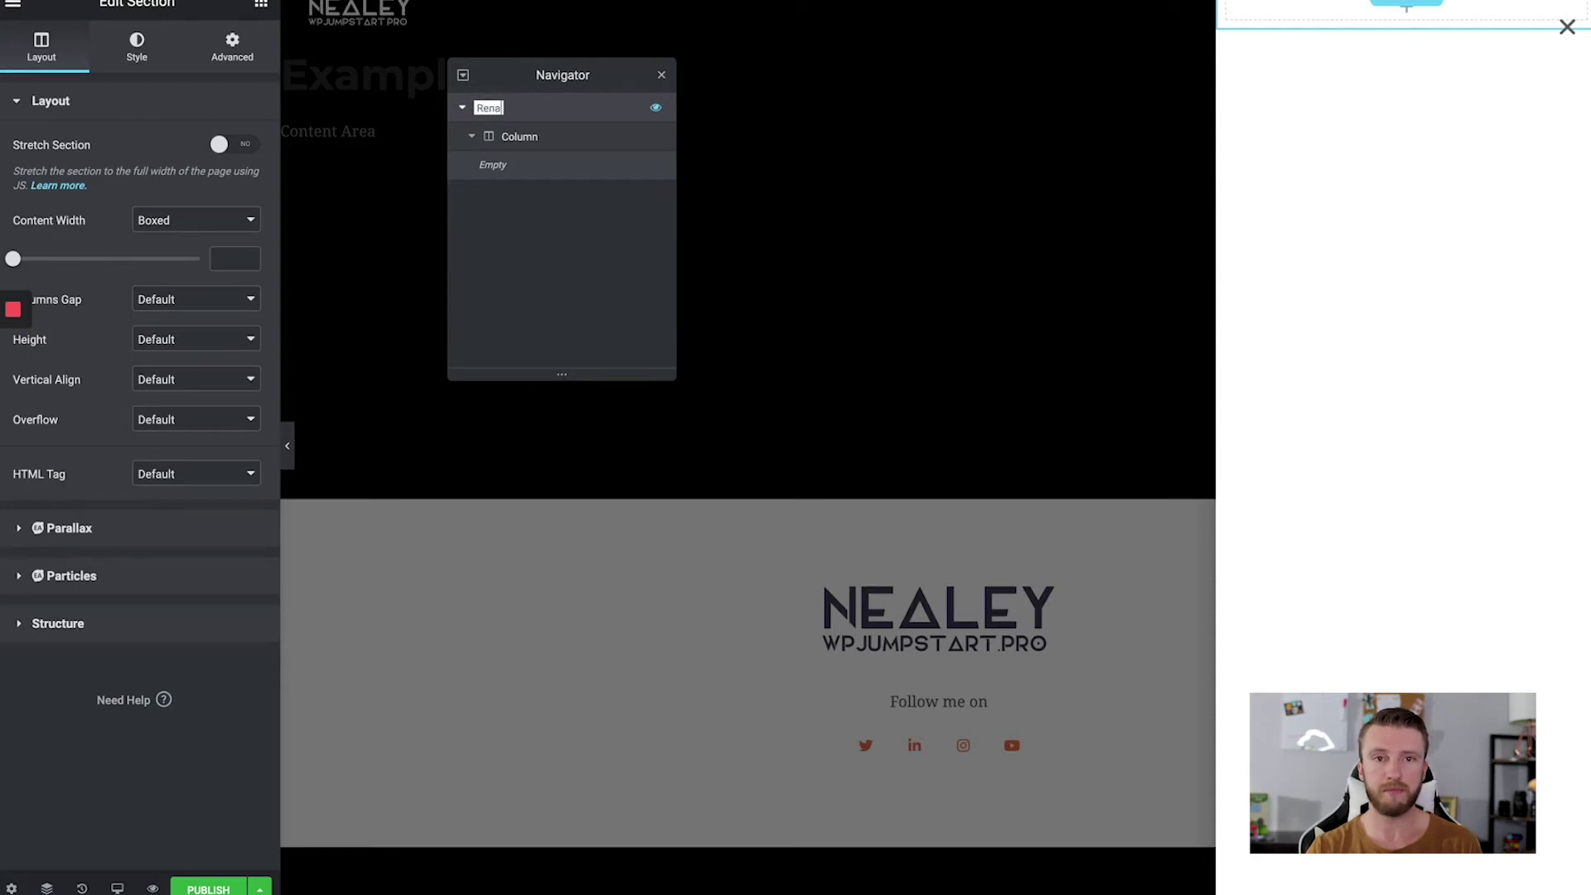
pyautogui.write('me it!')
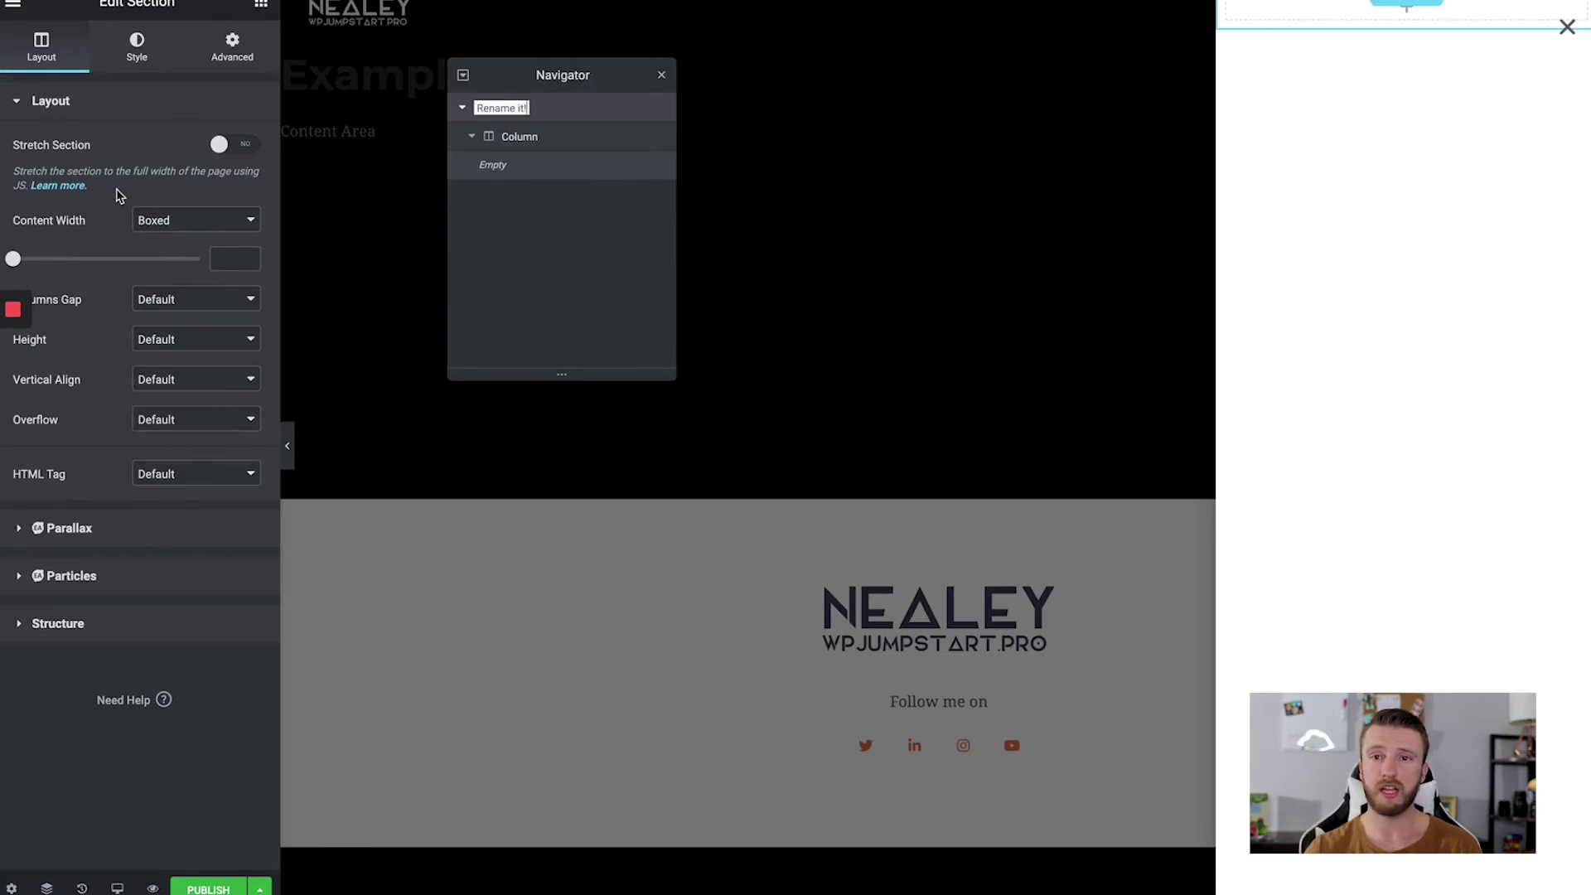
pyautogui.click(146, 339)
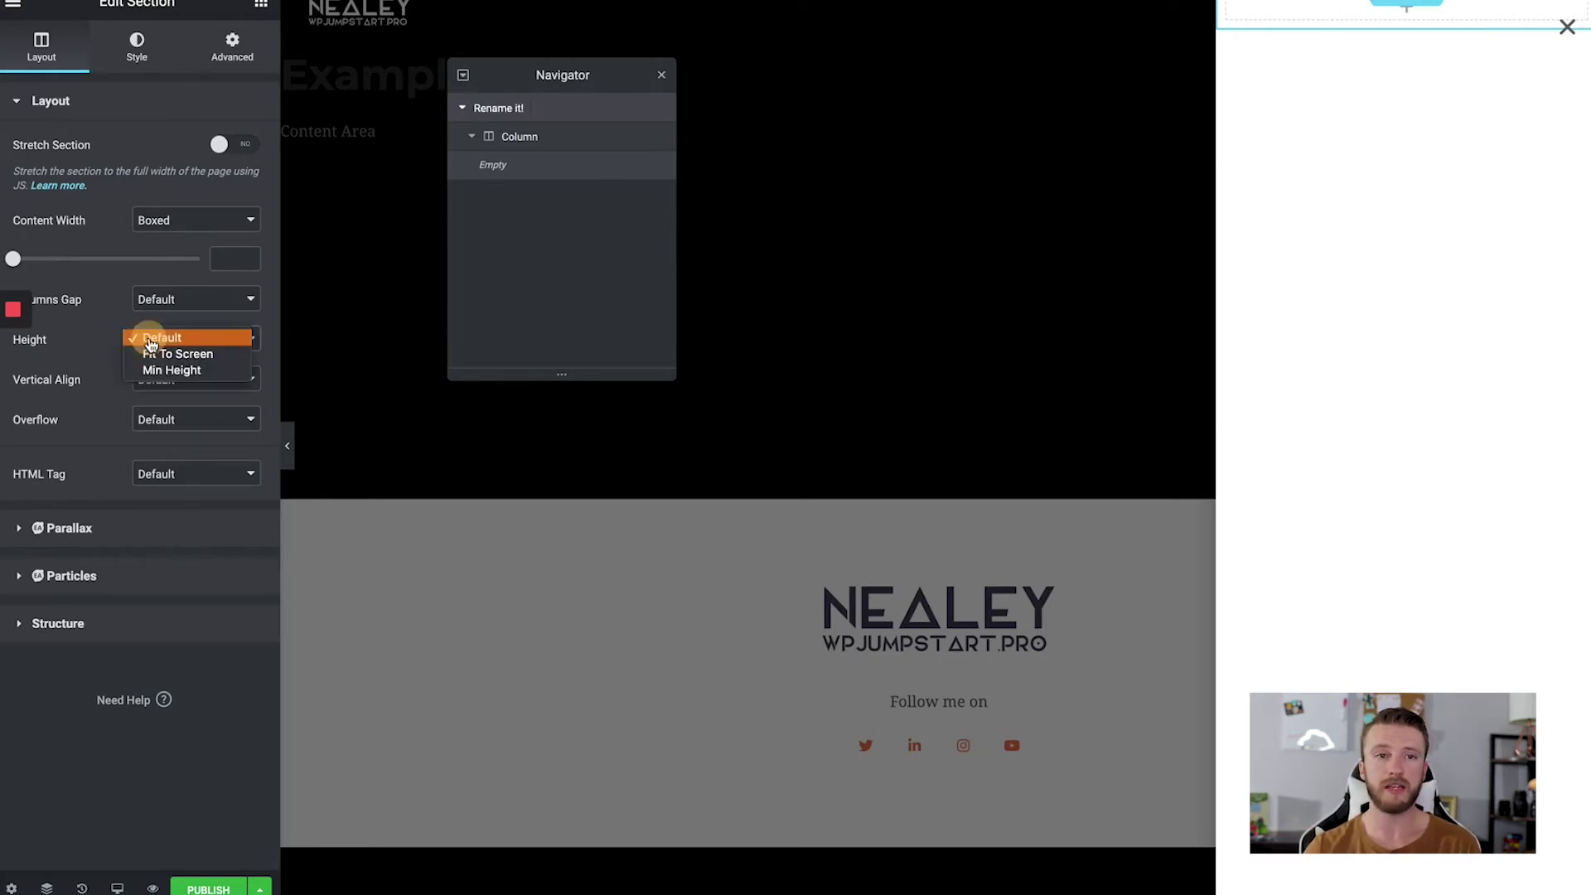
# Step: Set the section height to Fit To Screen and give it a Gradient background
pyautogui.click(195, 354)
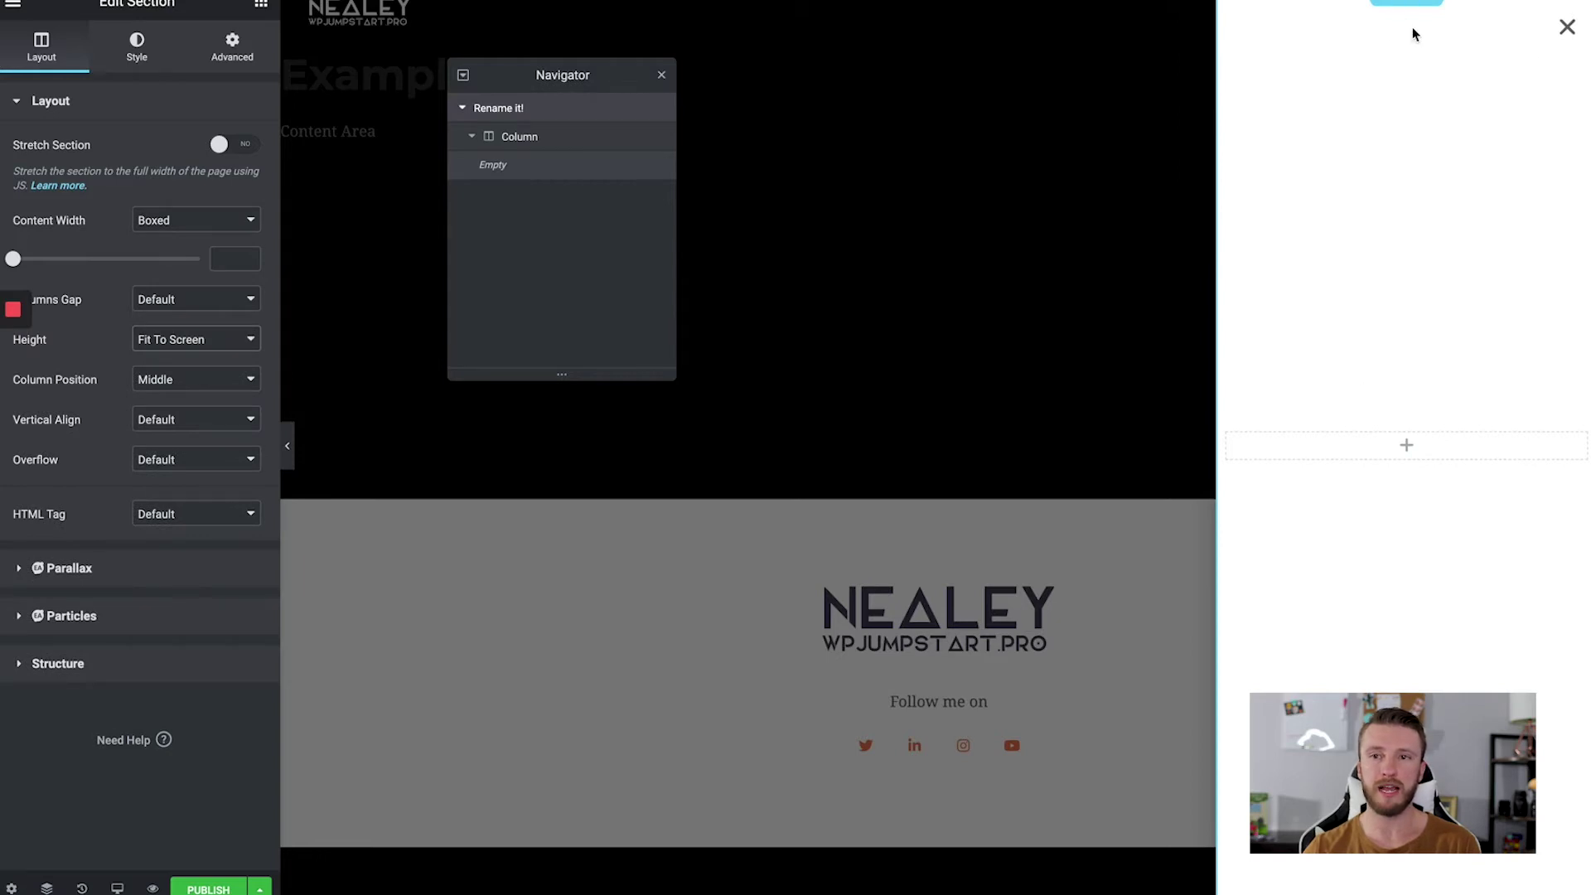
pyautogui.click(133, 51)
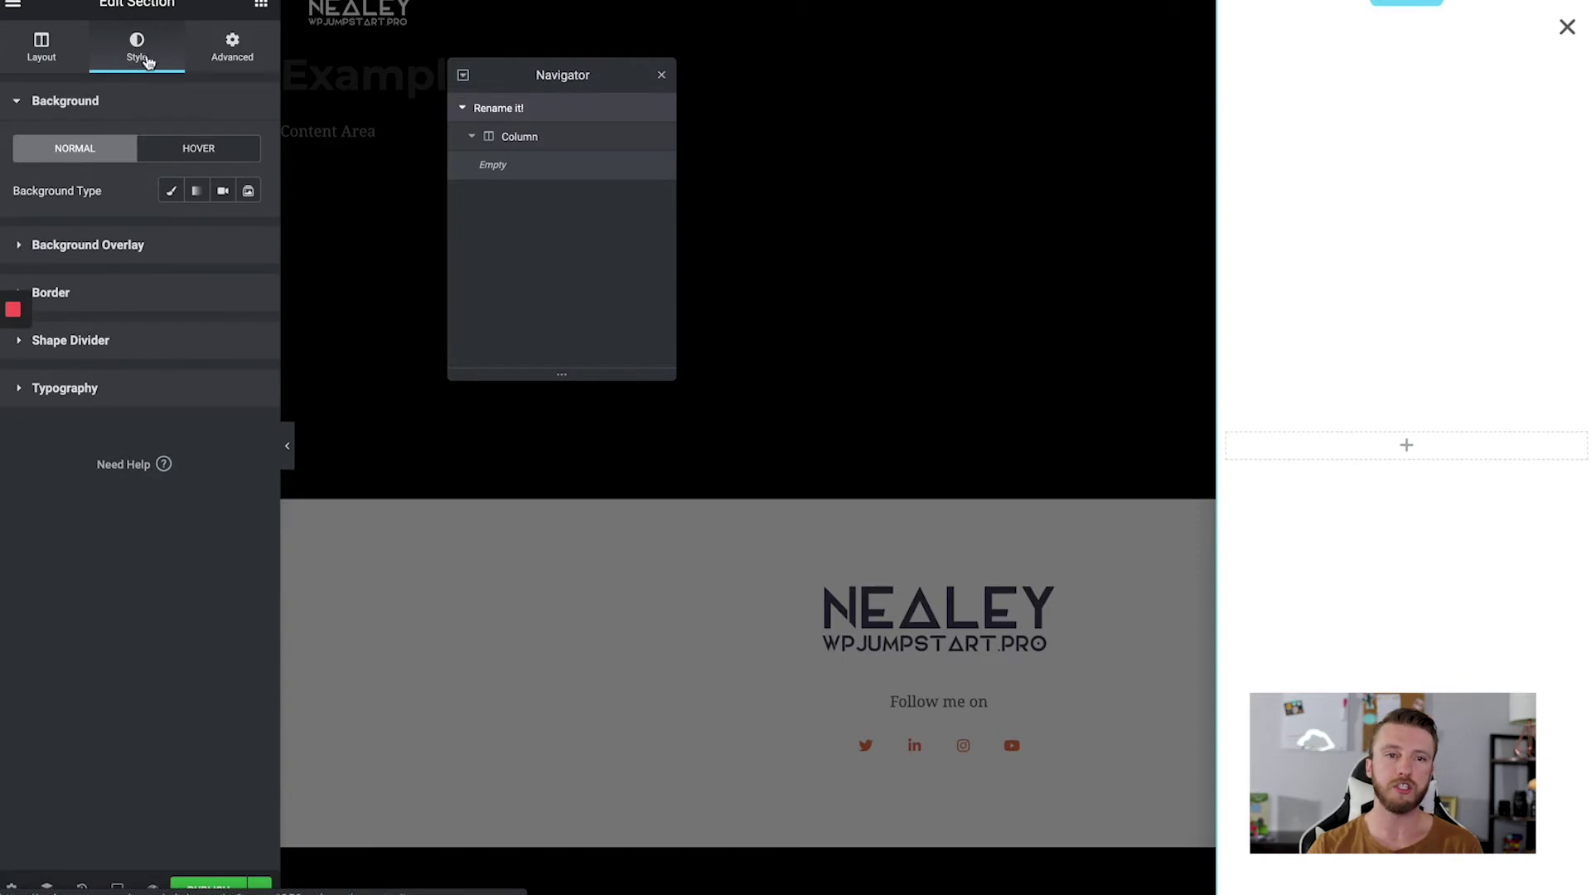
pyautogui.click(193, 195)
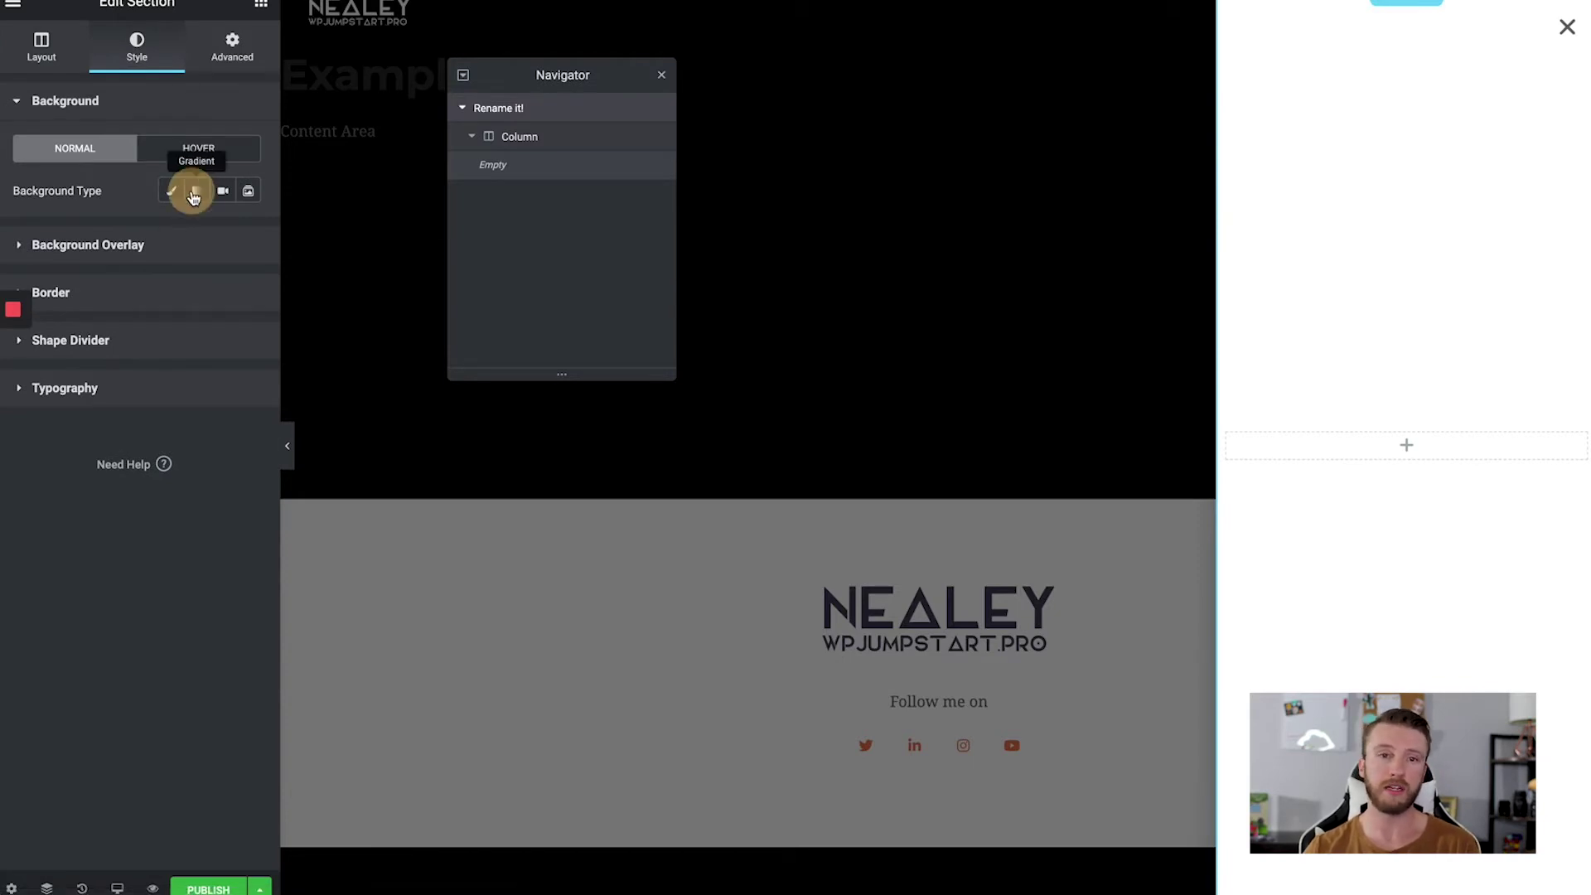
pyautogui.click(170, 190)
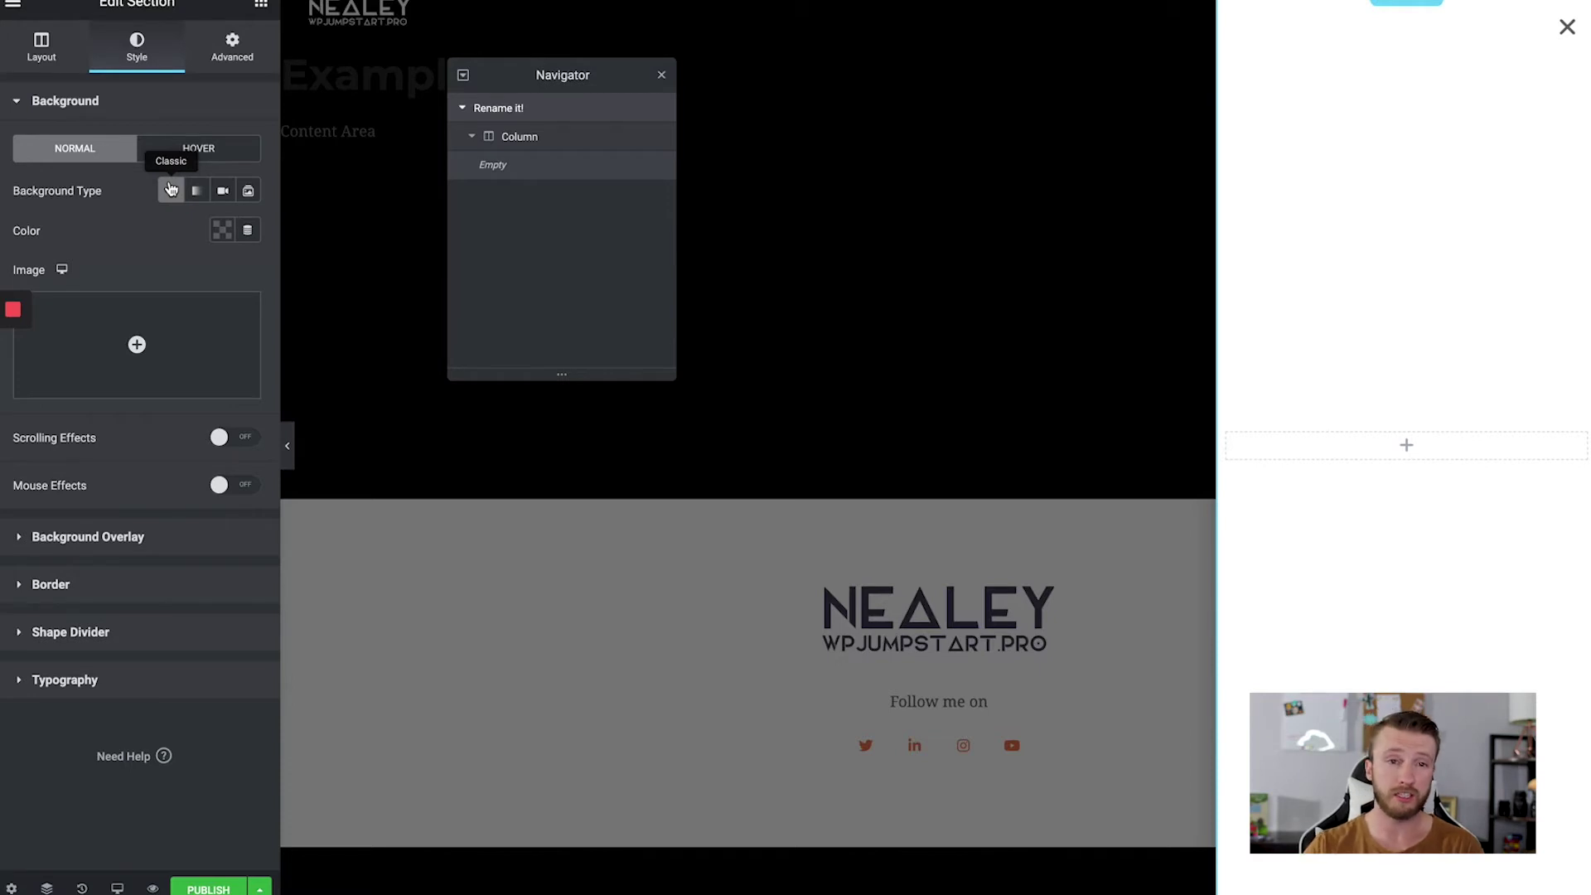
pyautogui.click(195, 190)
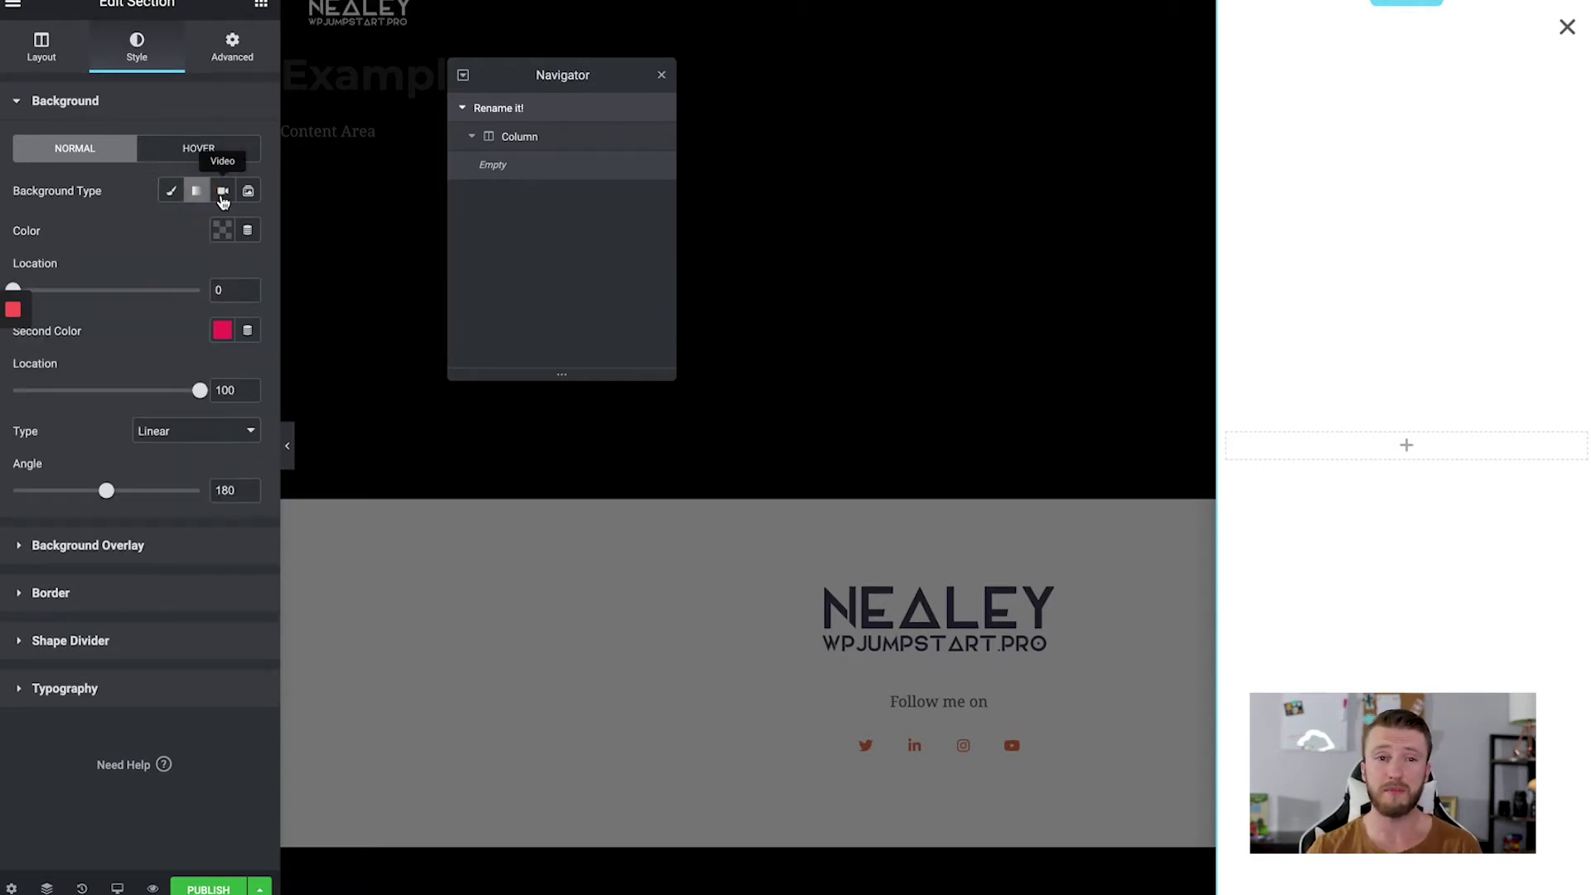
pyautogui.click(223, 190)
pyautogui.click(248, 192)
pyautogui.click(171, 192)
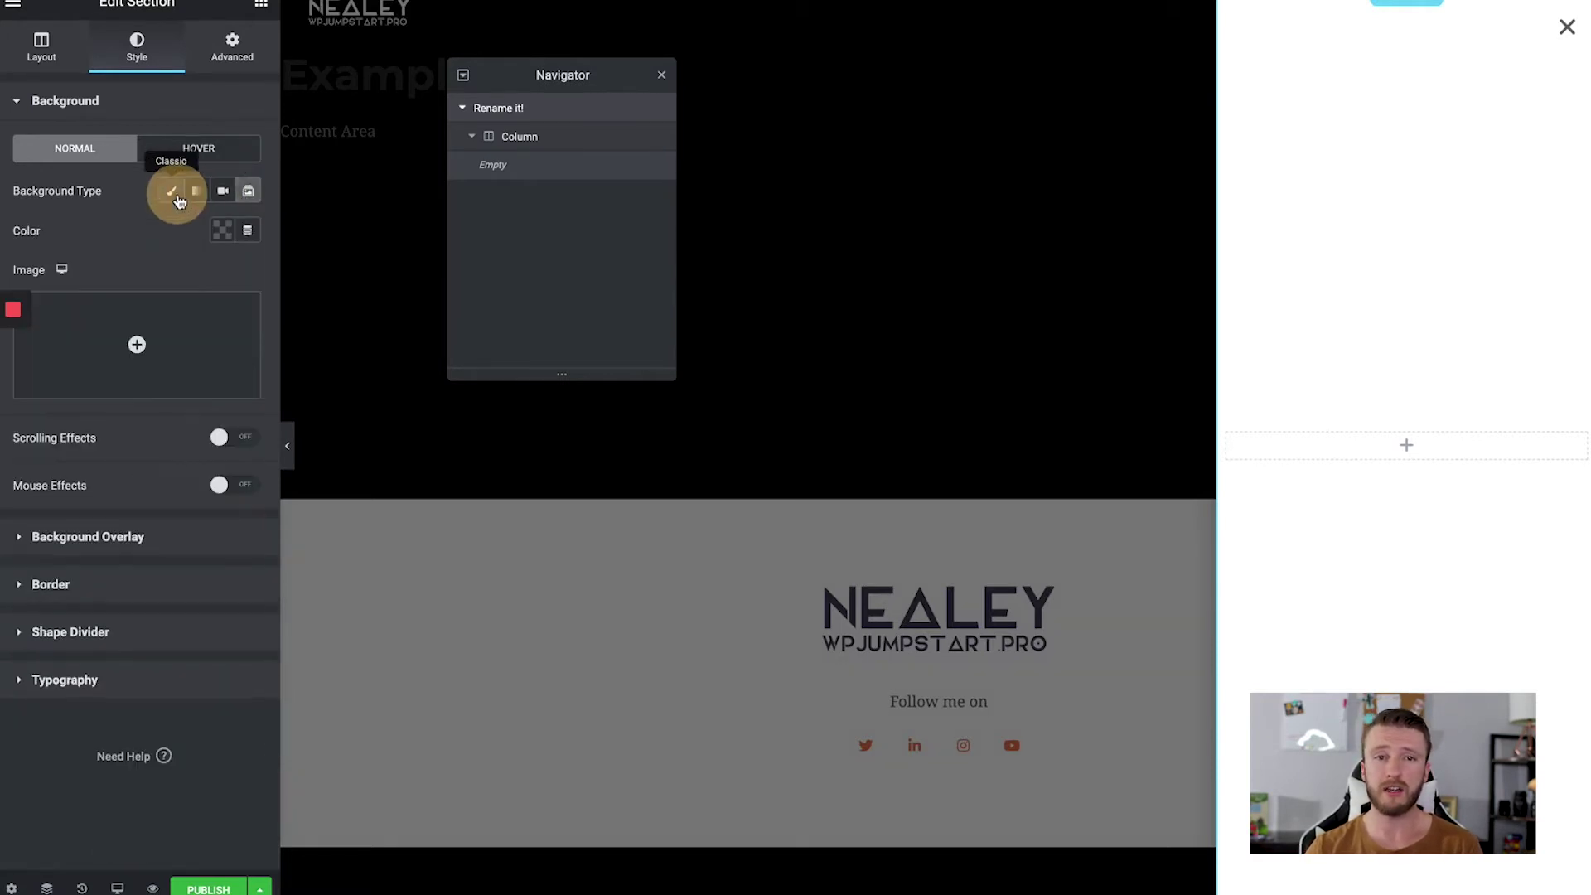
pyautogui.click(197, 192)
# Step: Set the gradient's first colour to navy and its second colour to black
pyautogui.click(222, 230)
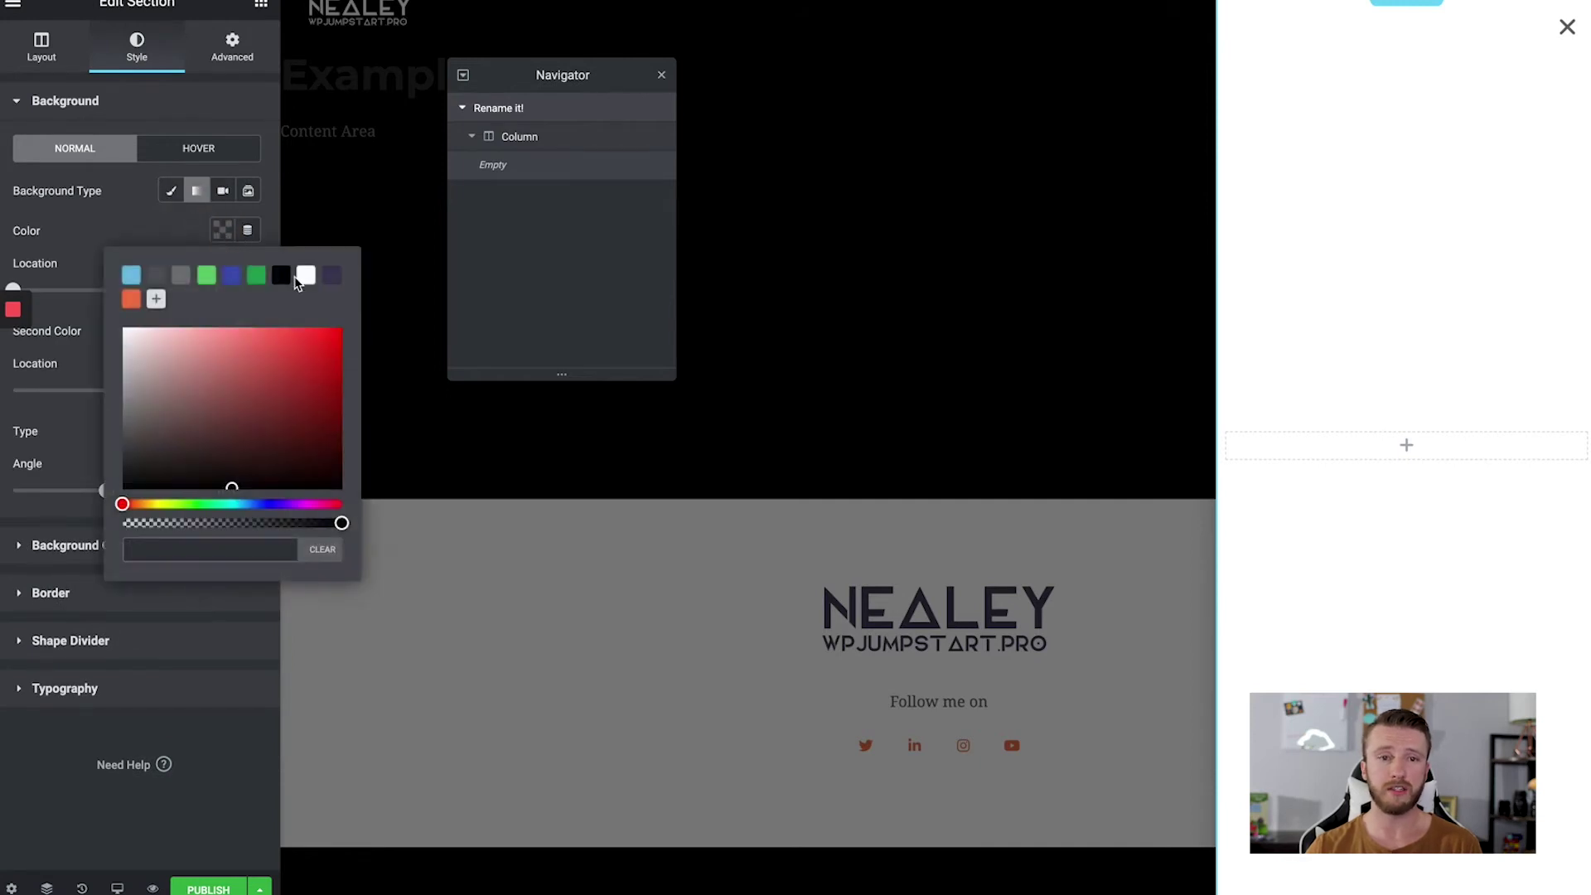
pyautogui.click(331, 275)
pyautogui.click(222, 230)
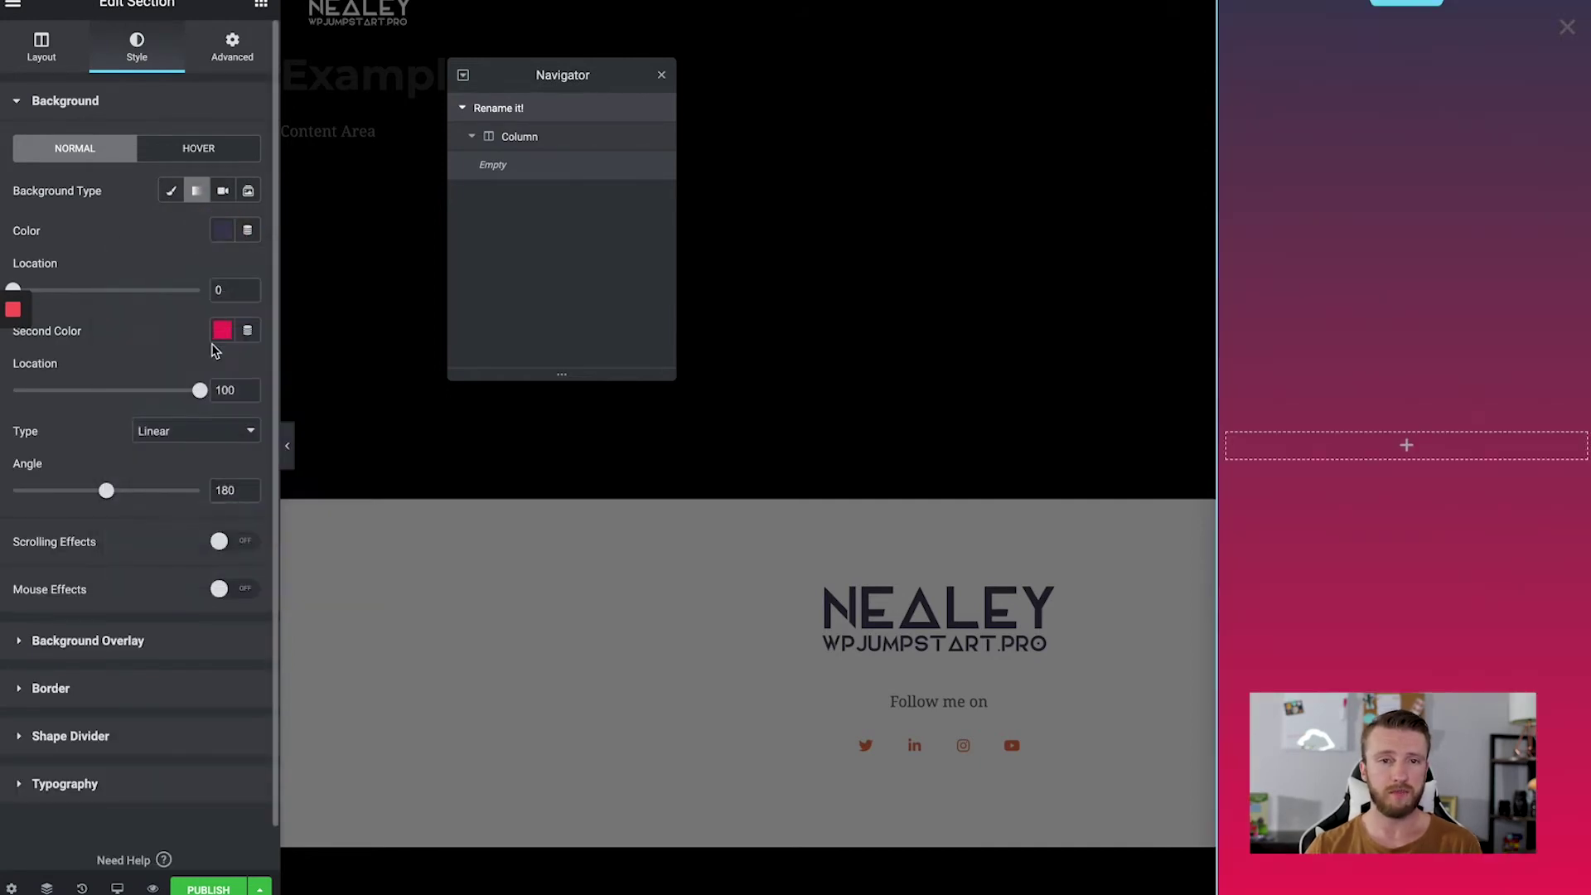
pyautogui.click(222, 332)
pyautogui.click(331, 375)
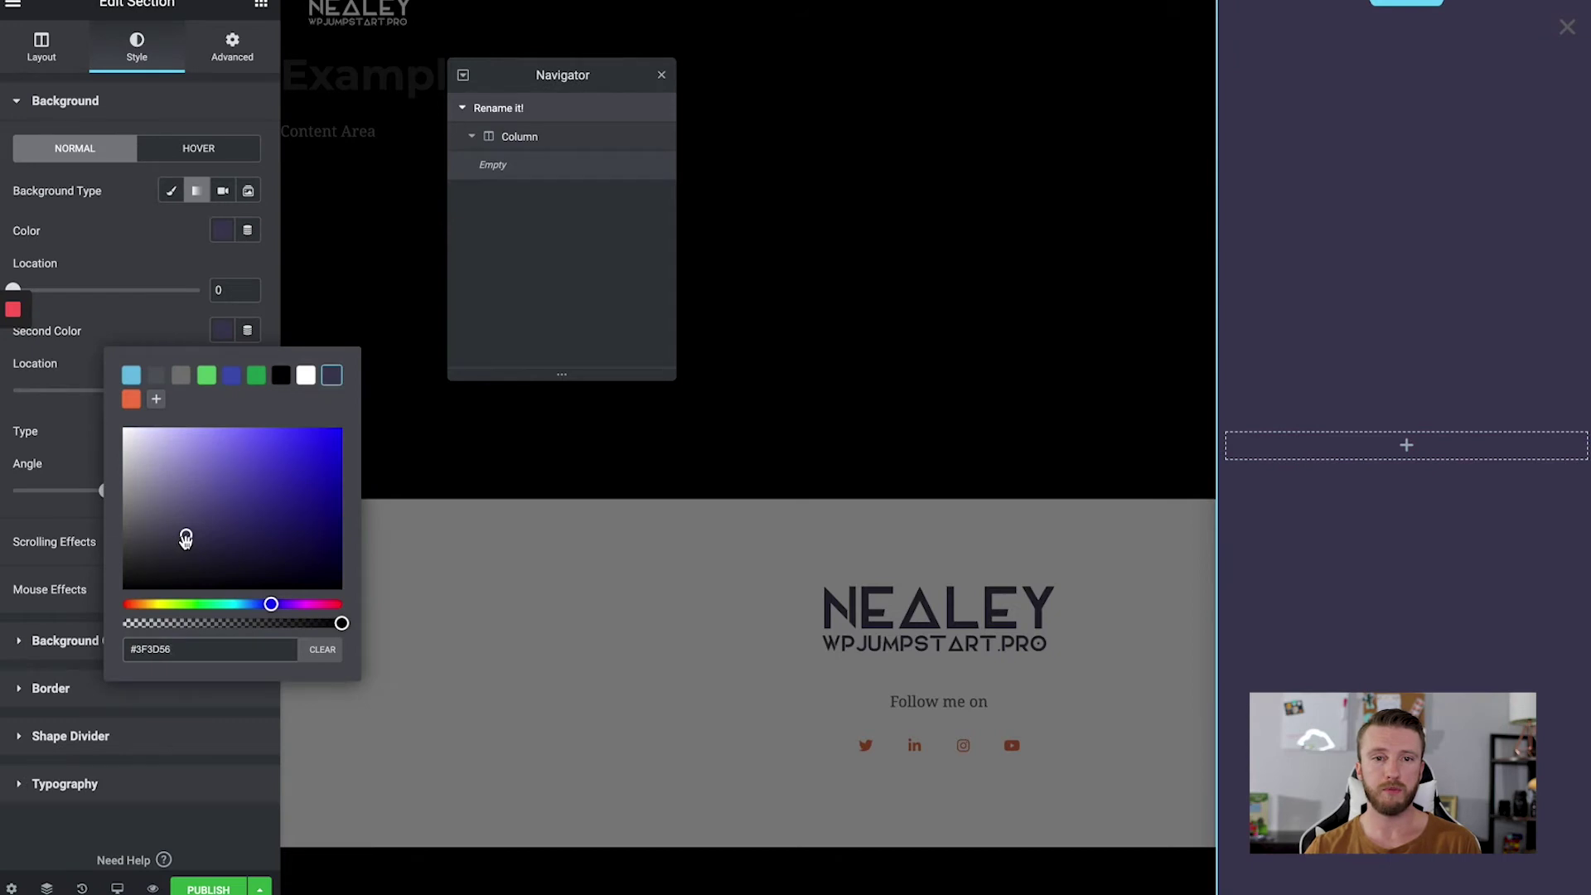
pyautogui.click(187, 576)
pyautogui.moveTo(187, 576); pyautogui.dragTo(183, 600)
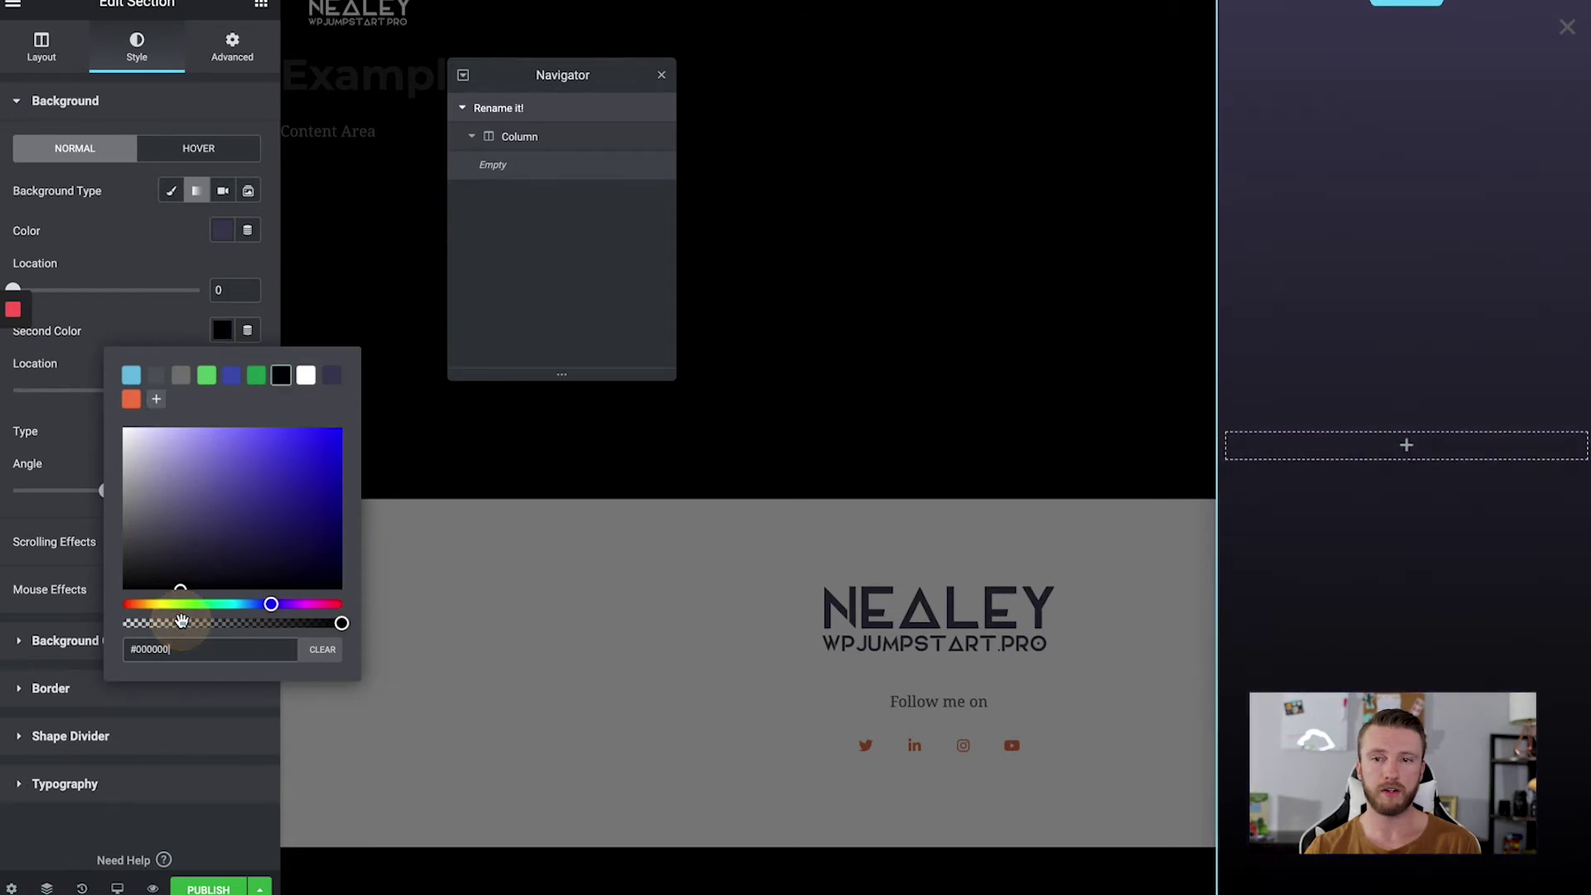
pyautogui.click(664, 447)
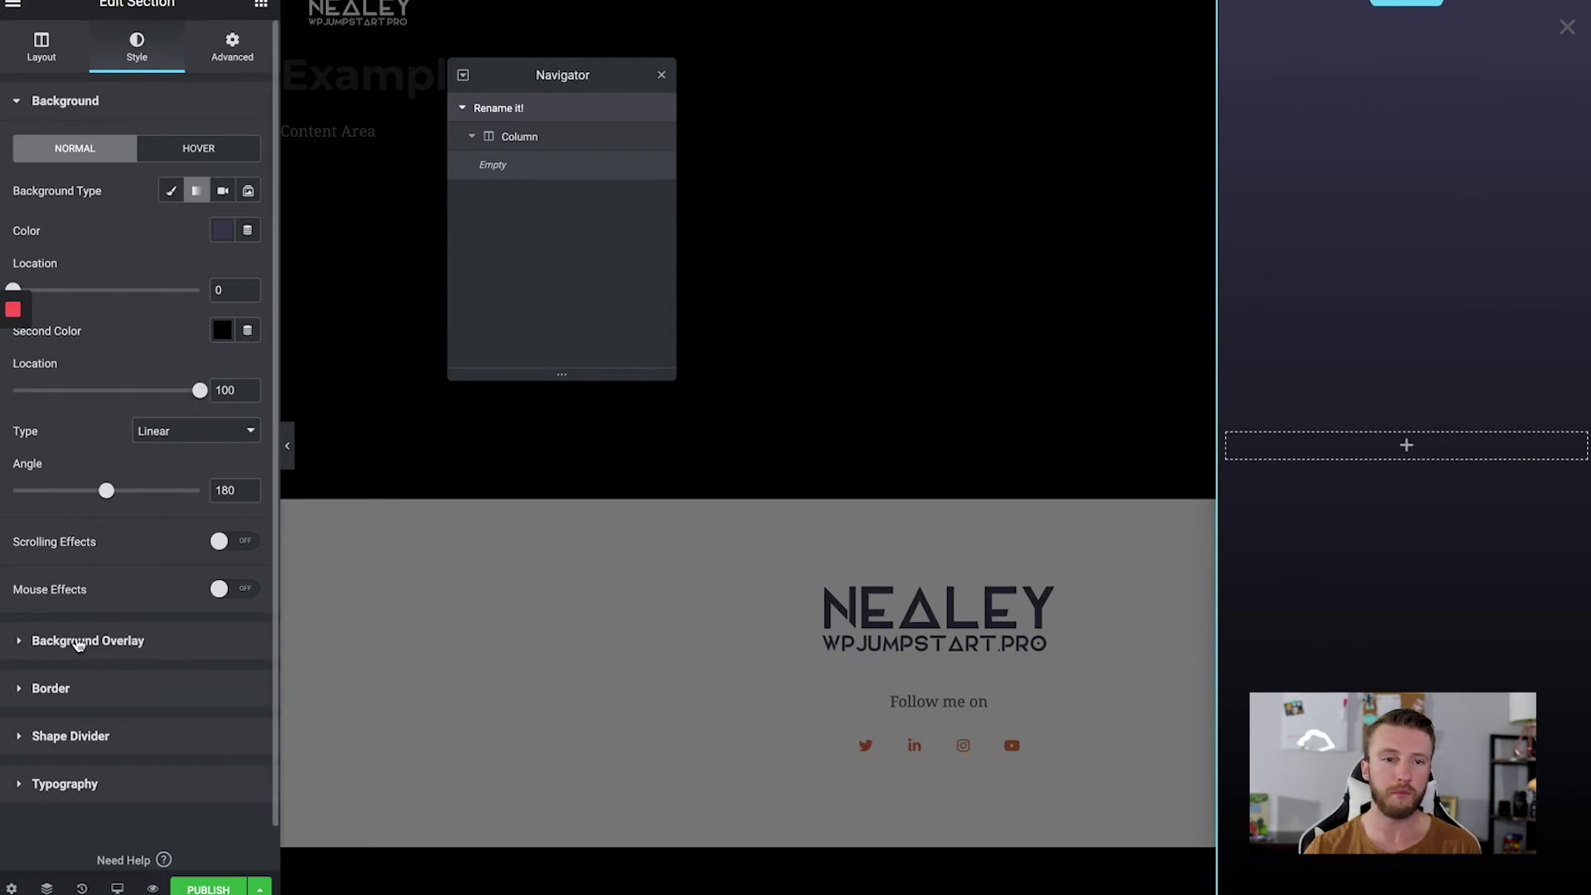
pyautogui.click(38, 67)
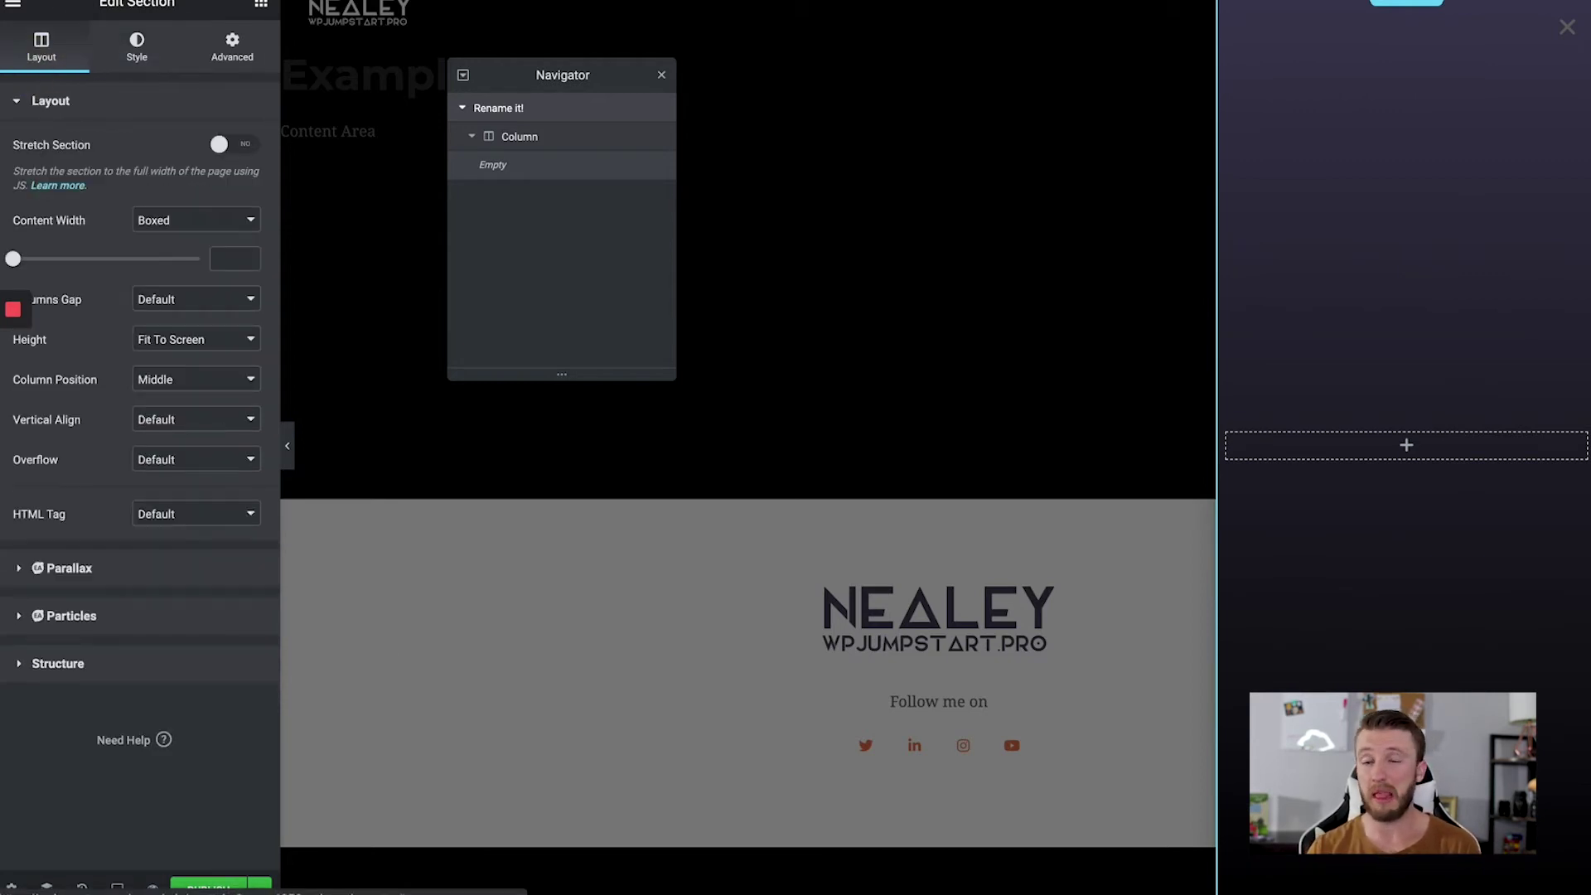
pyautogui.click(261, 4)
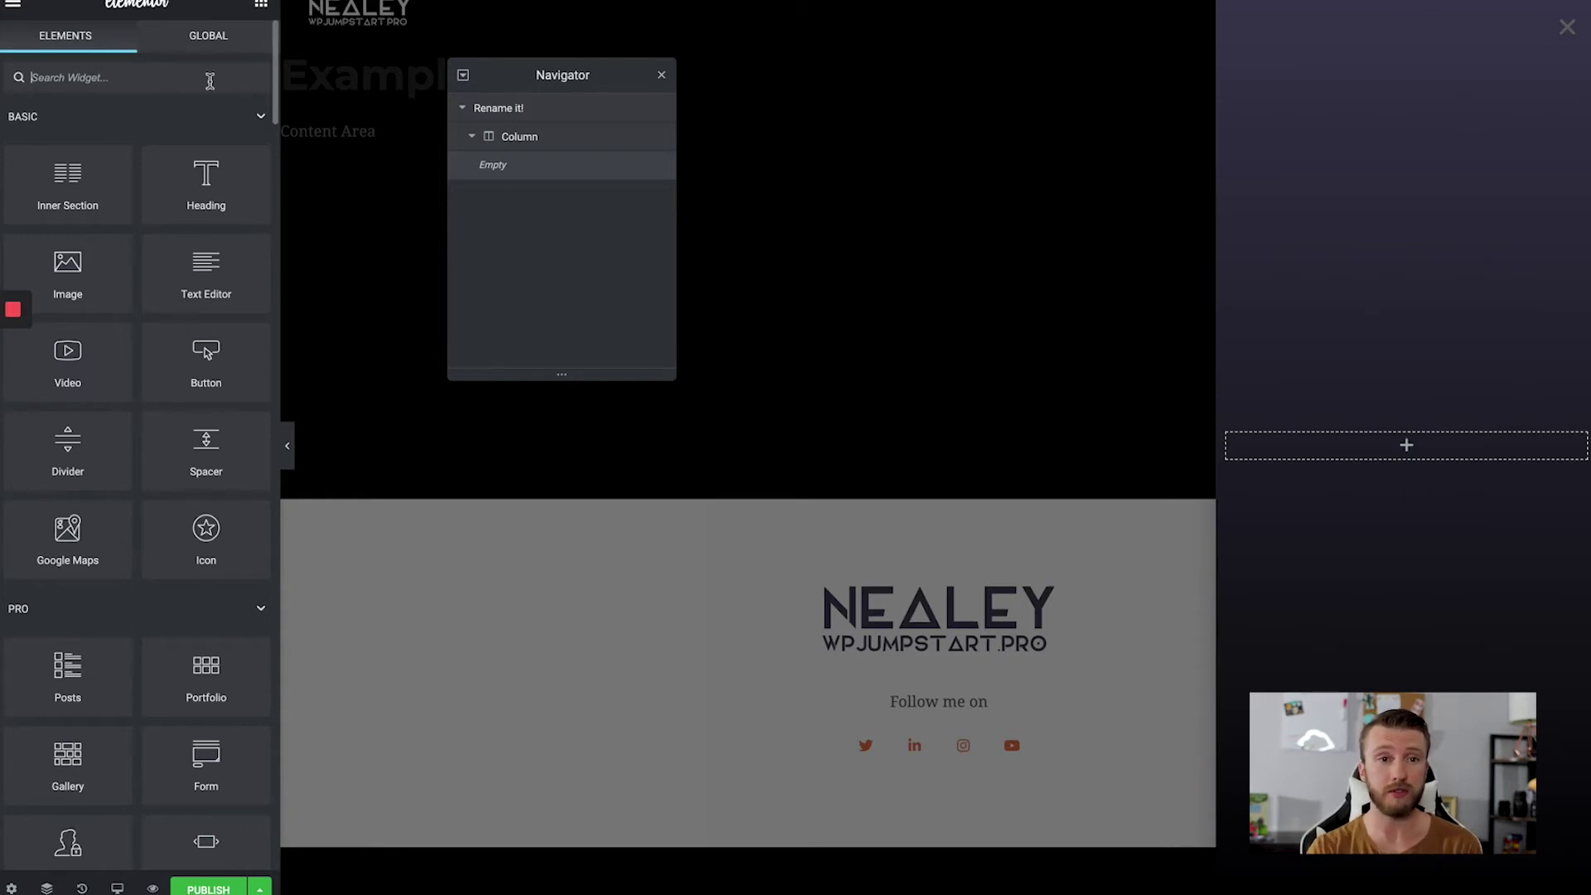
# Step: Drag a Nav Menu widget into the popup column and set it to show Menu 1
pyautogui.write('menu')
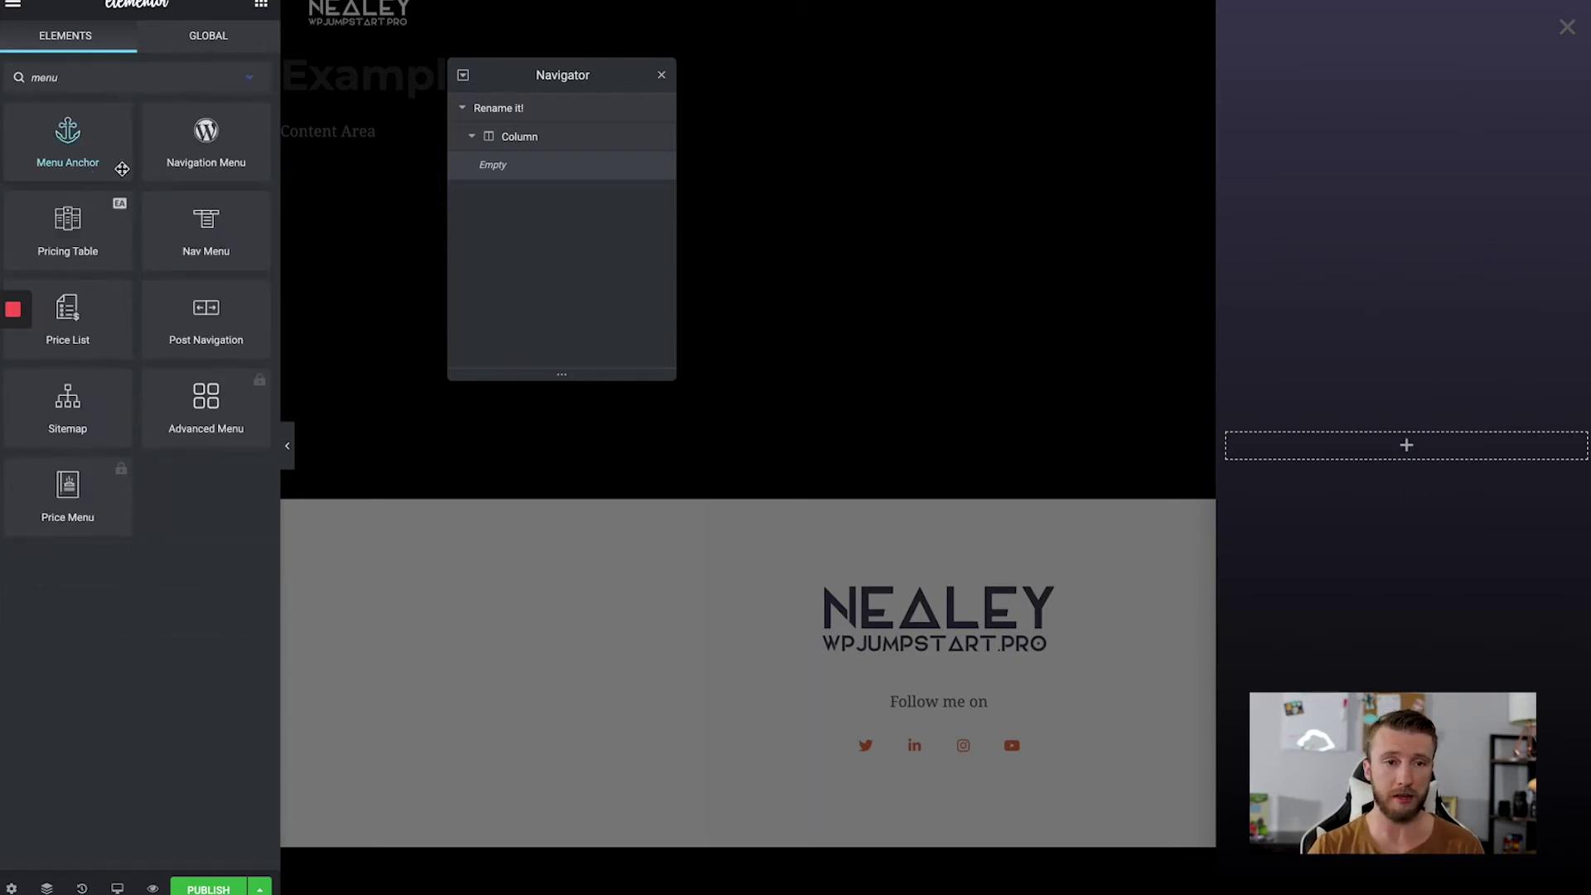
pyautogui.moveTo(190, 228); pyautogui.dragTo(1441, 446)
pyautogui.click(205, 156)
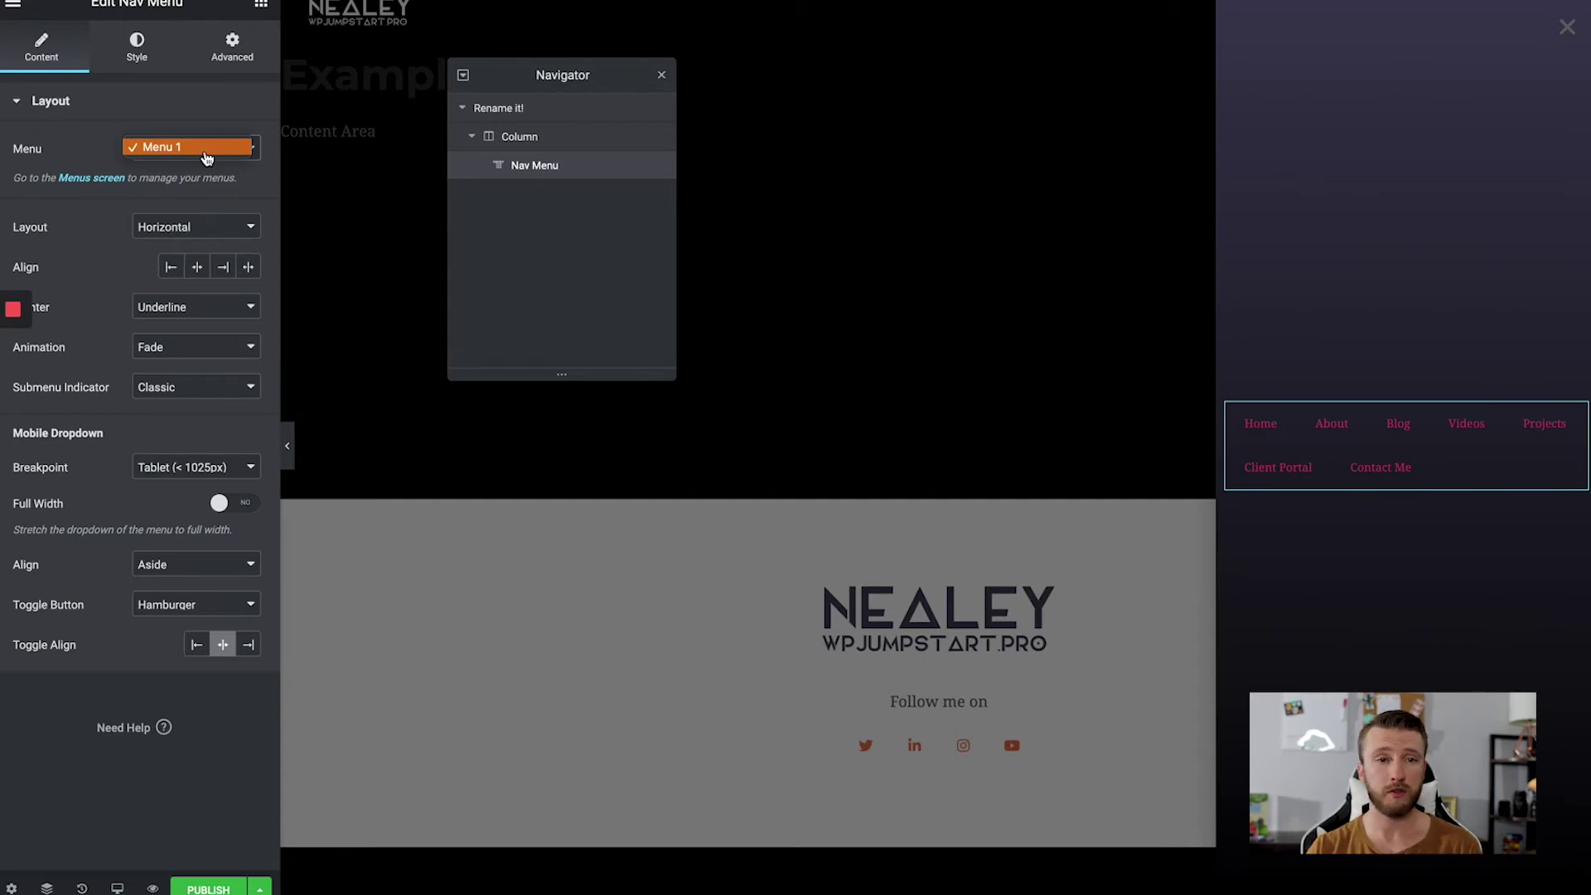
pyautogui.click(206, 157)
# Step: Set the menu to Dropdown layout, no toggle button, Aside alignment, and Chevron submenu indicators
pyautogui.click(168, 225)
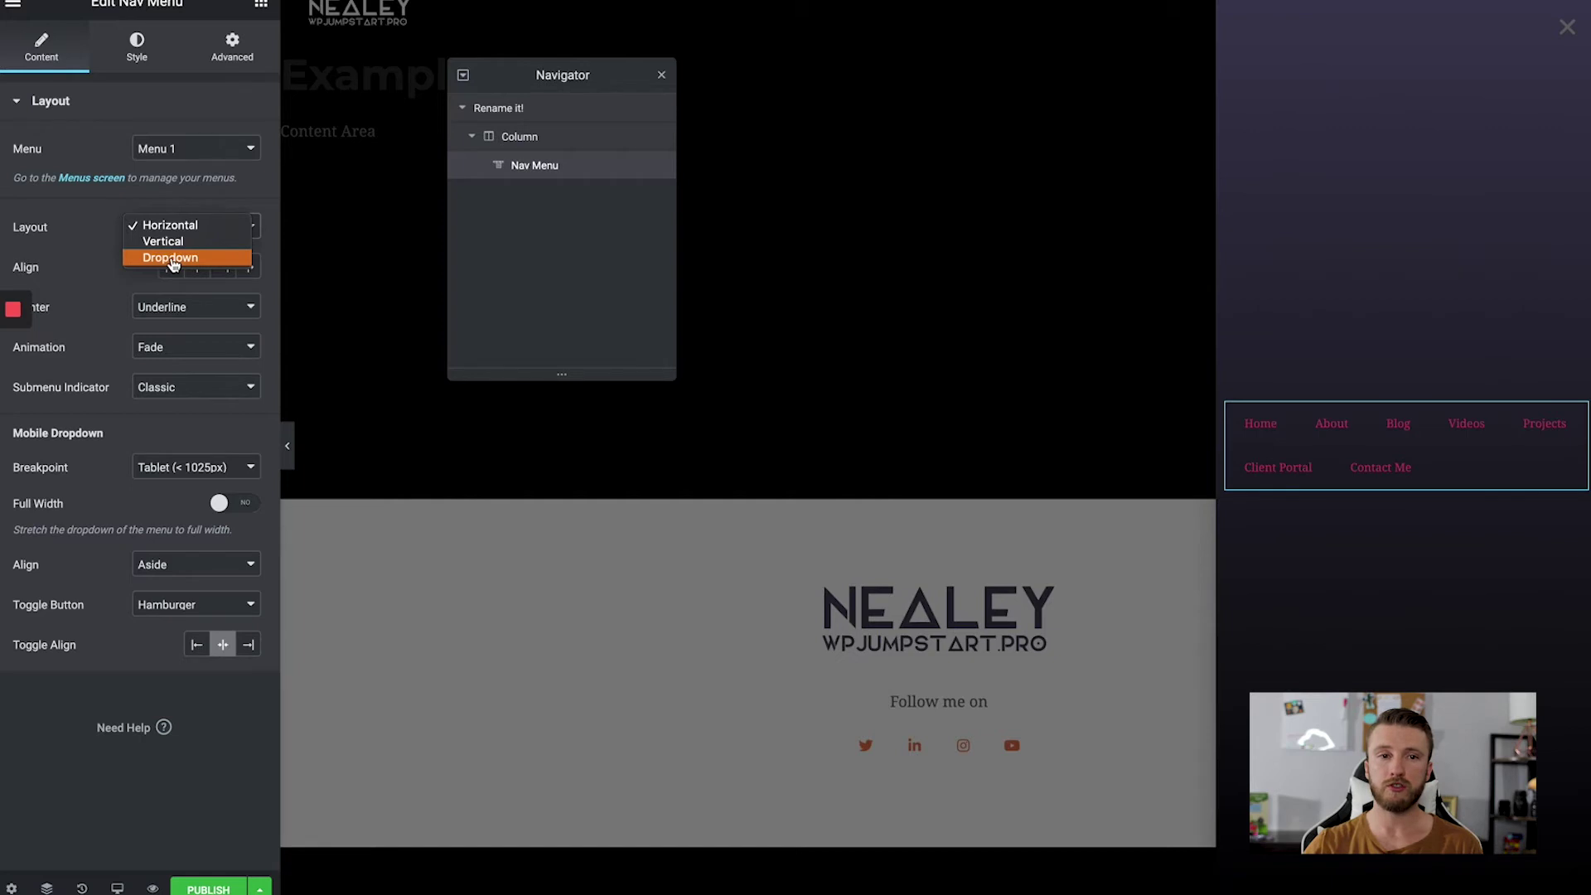
pyautogui.click(172, 258)
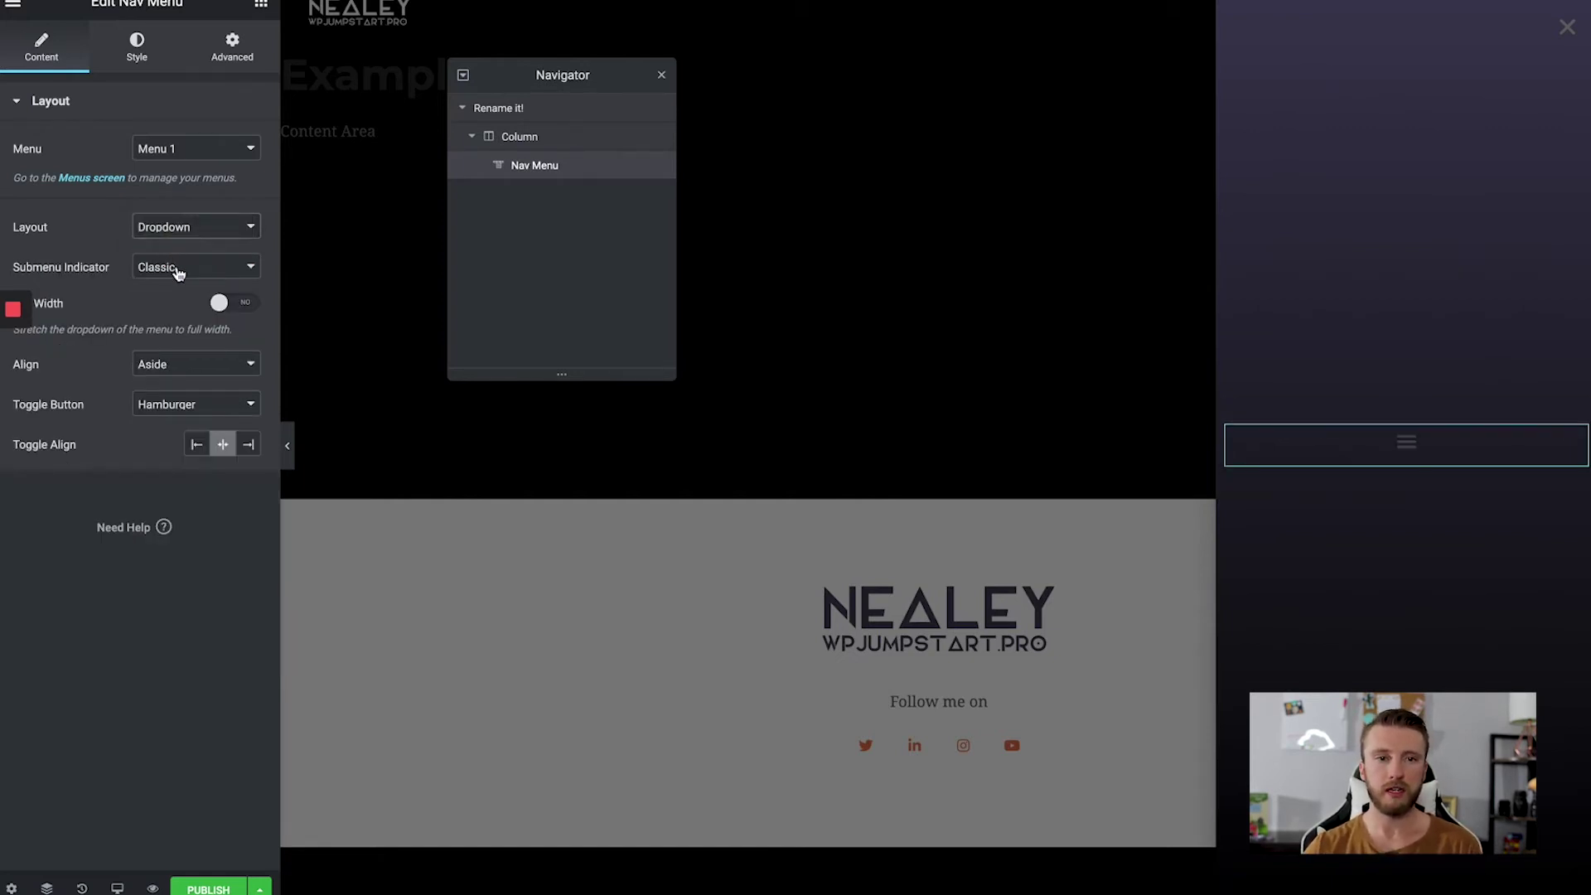
pyautogui.click(169, 412)
pyautogui.click(161, 386)
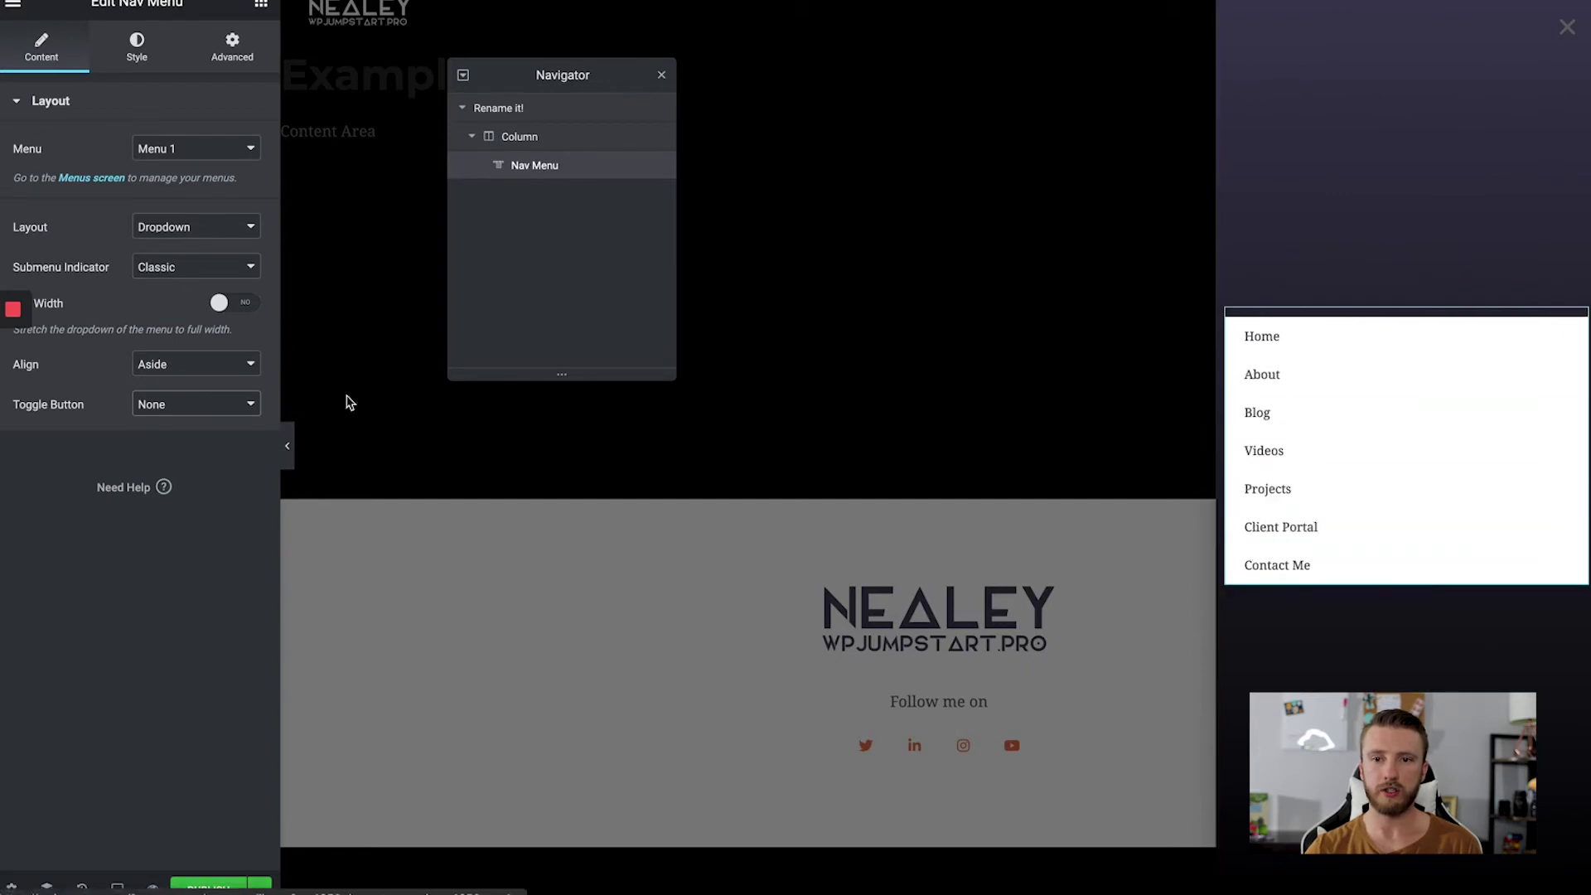
pyautogui.click(202, 367)
pyautogui.click(200, 364)
pyautogui.click(176, 267)
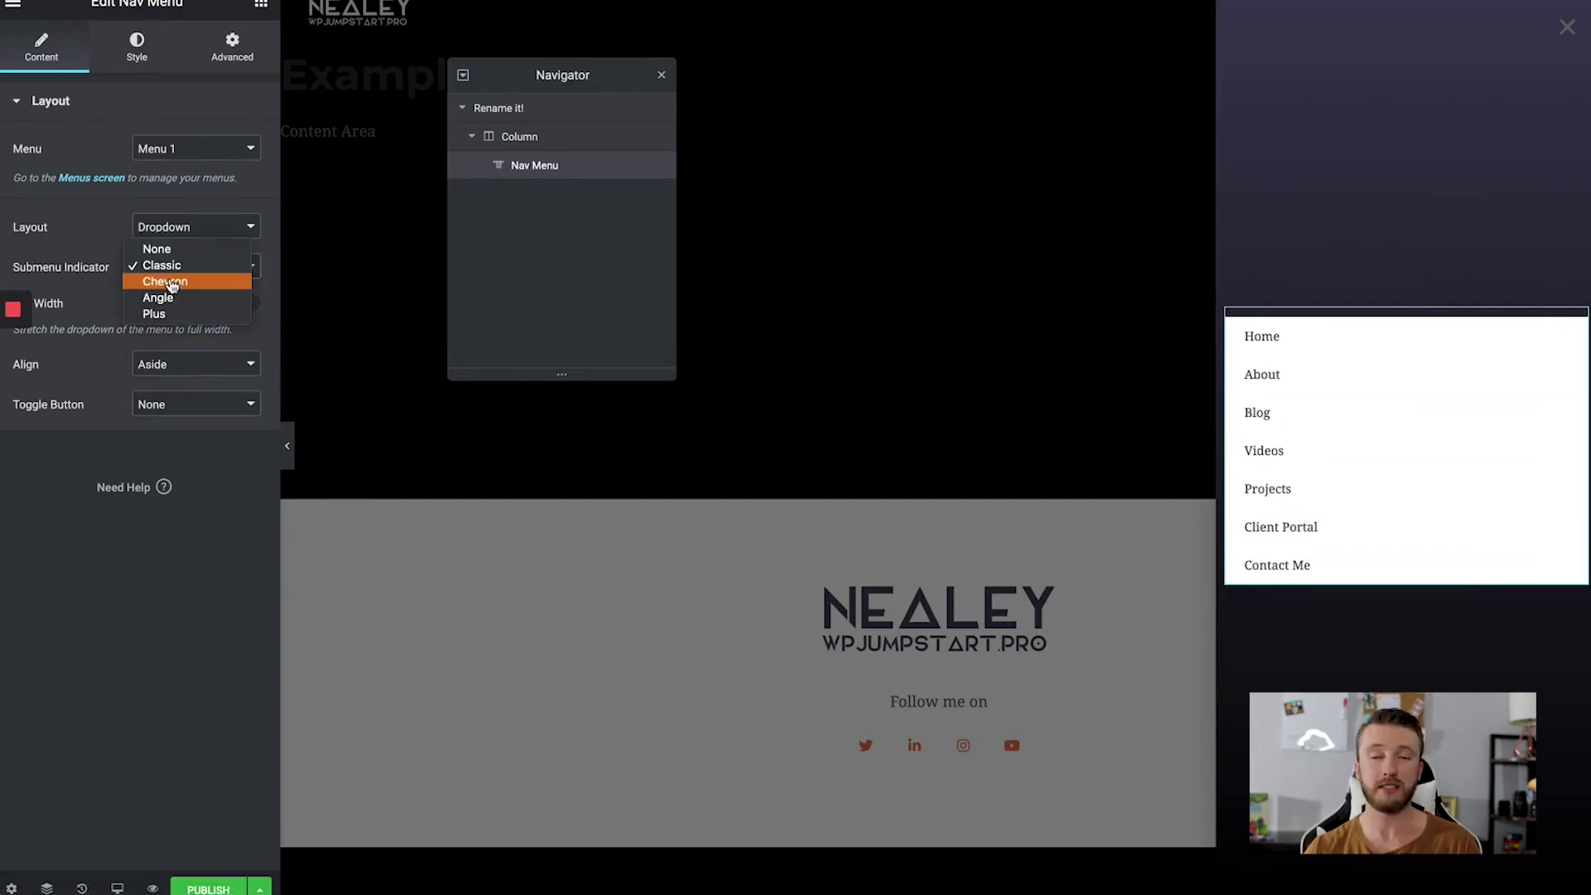
pyautogui.click(170, 282)
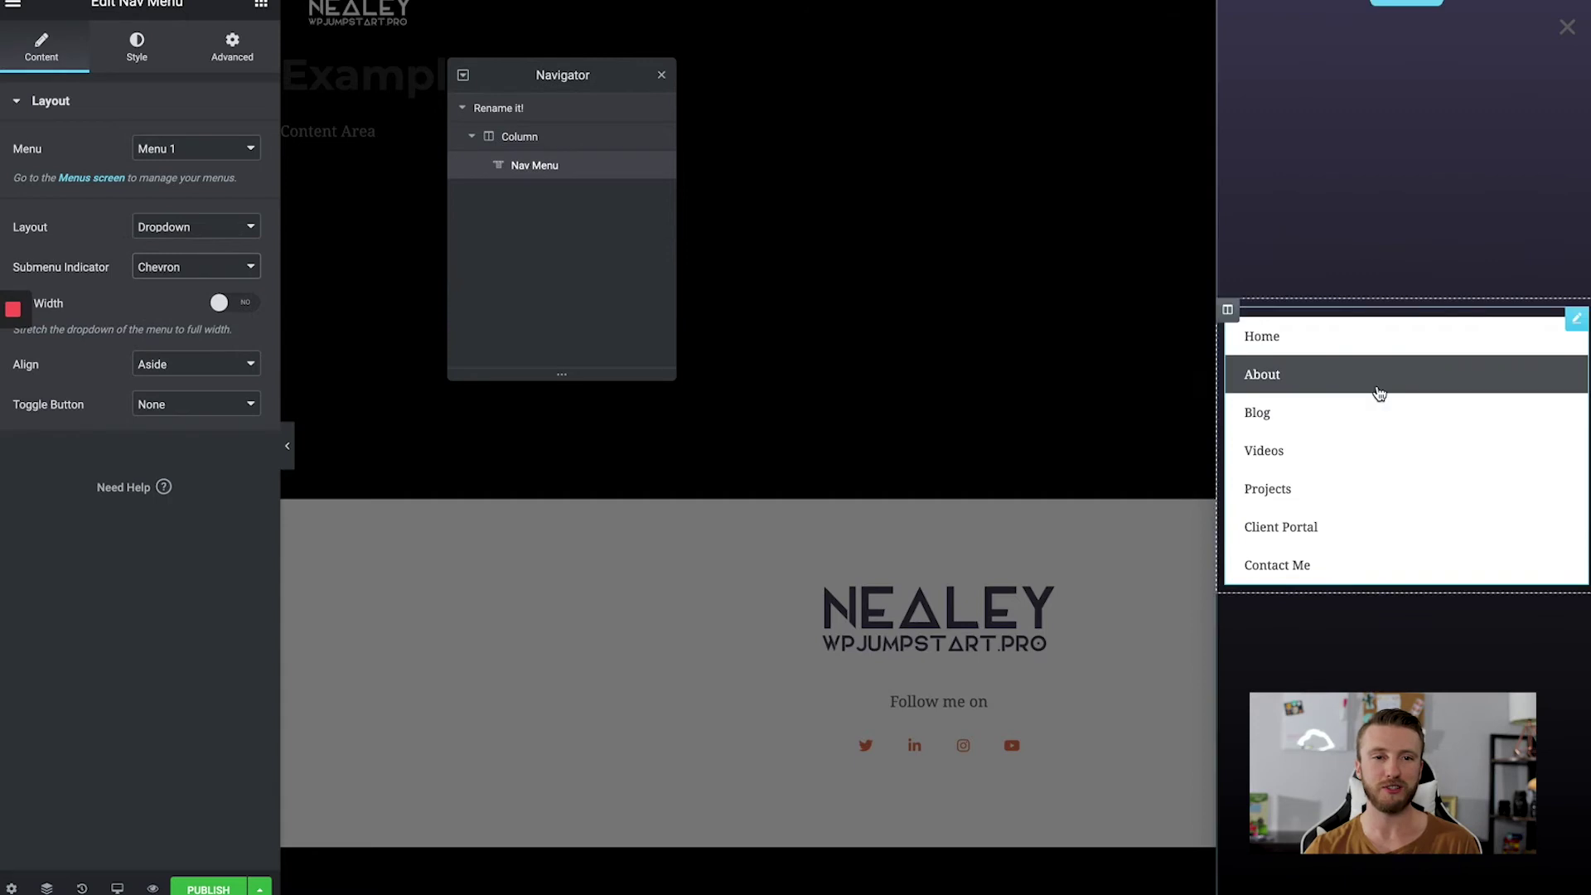
# Step: Give the Nav Menu a custom width of about 250px under Advanced > Positioning
pyautogui.click(1227, 311)
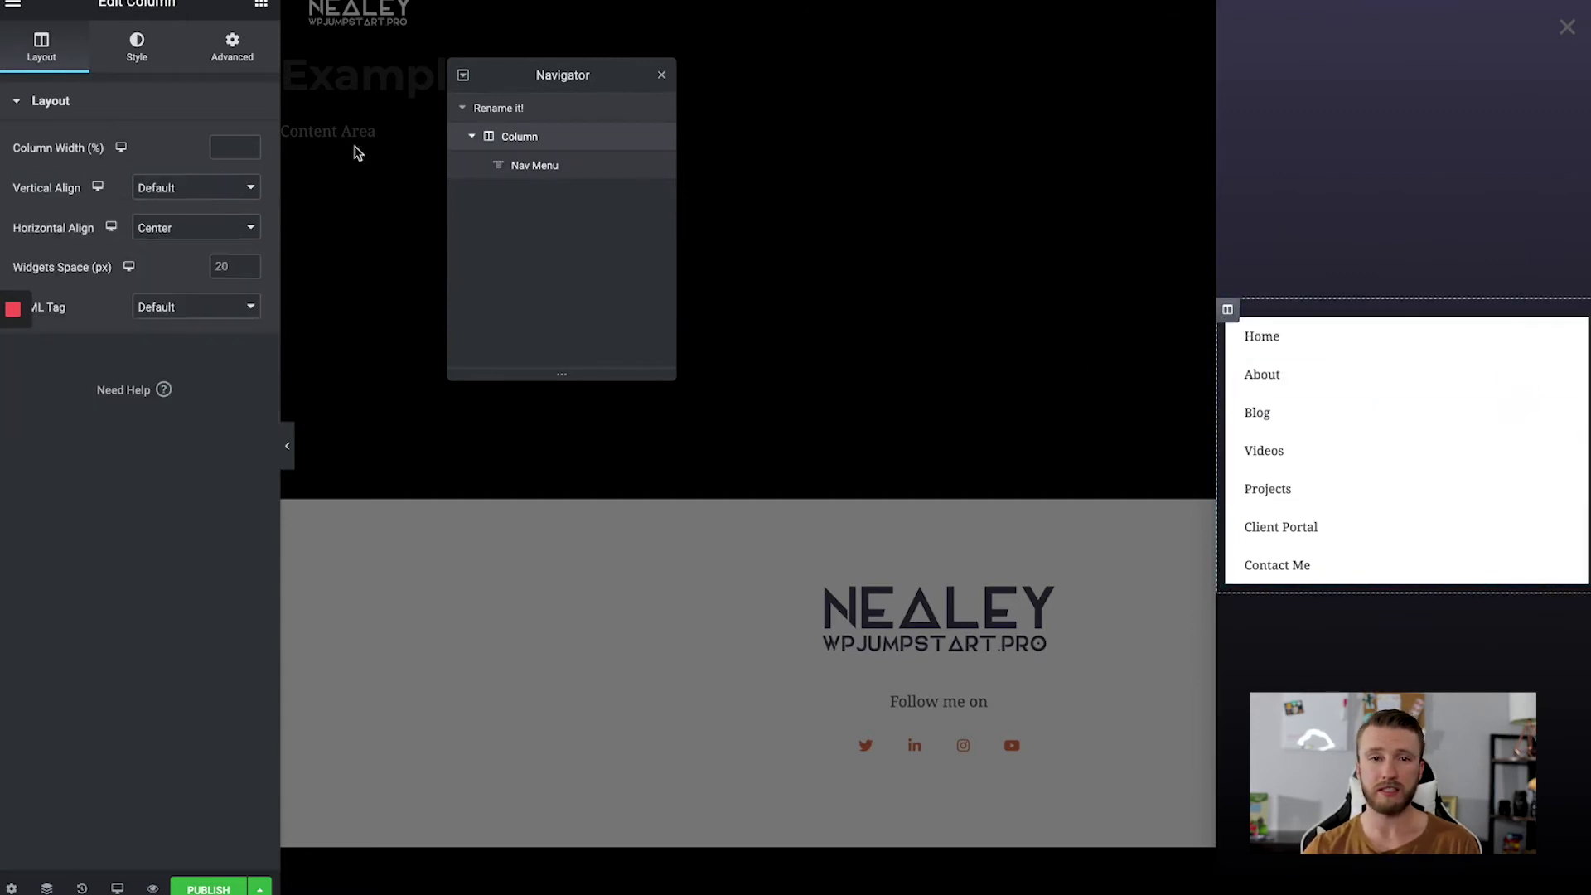
pyautogui.click(232, 47)
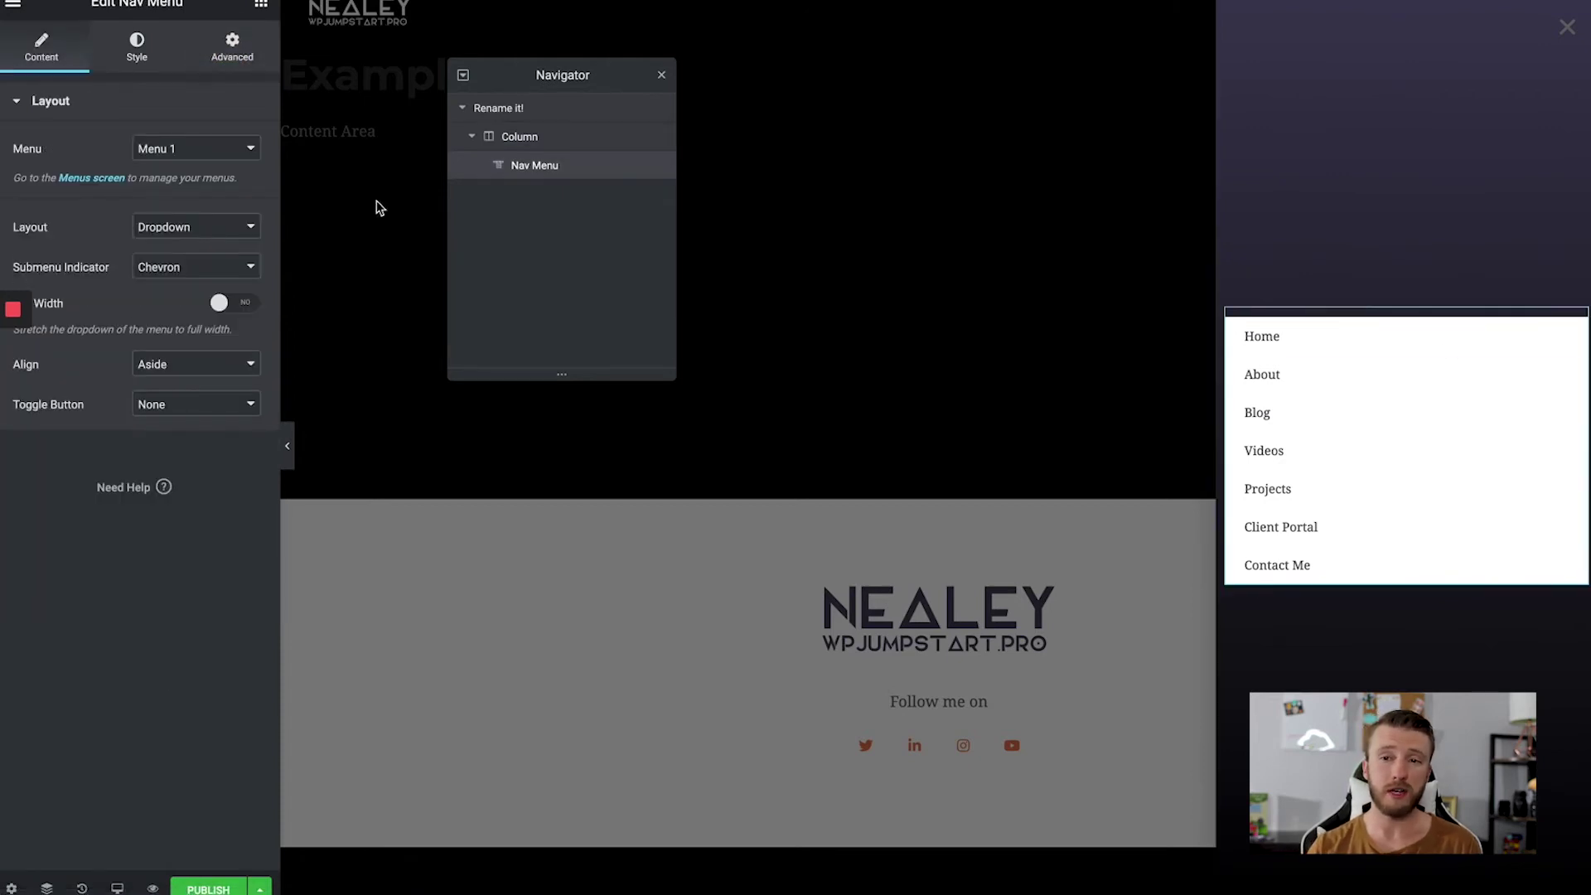
pyautogui.click(248, 52)
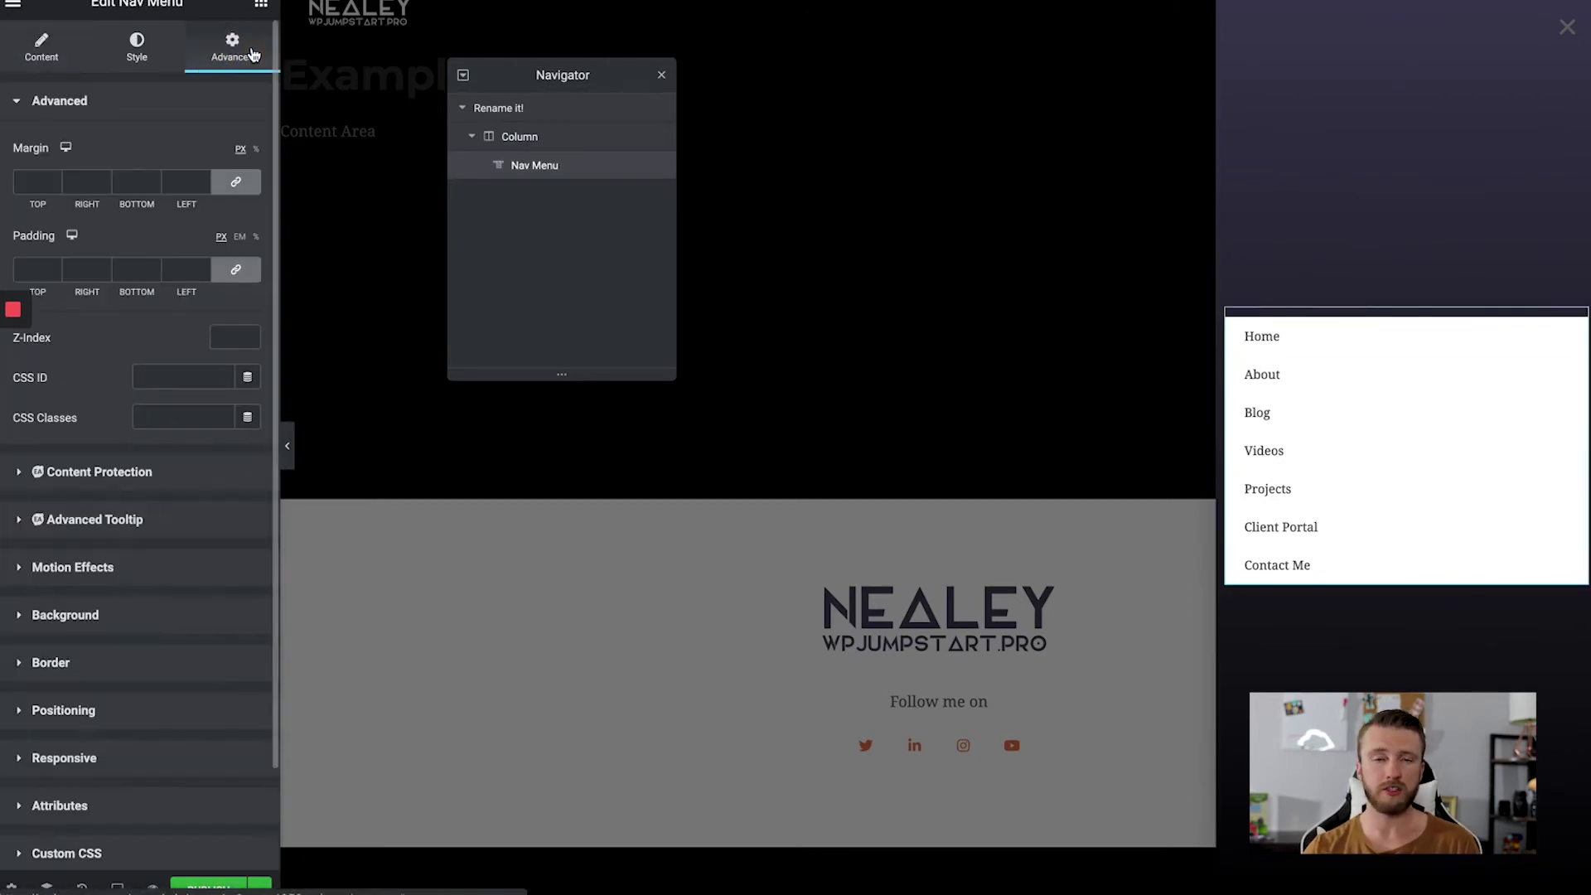
pyautogui.click(98, 722)
pyautogui.click(222, 435)
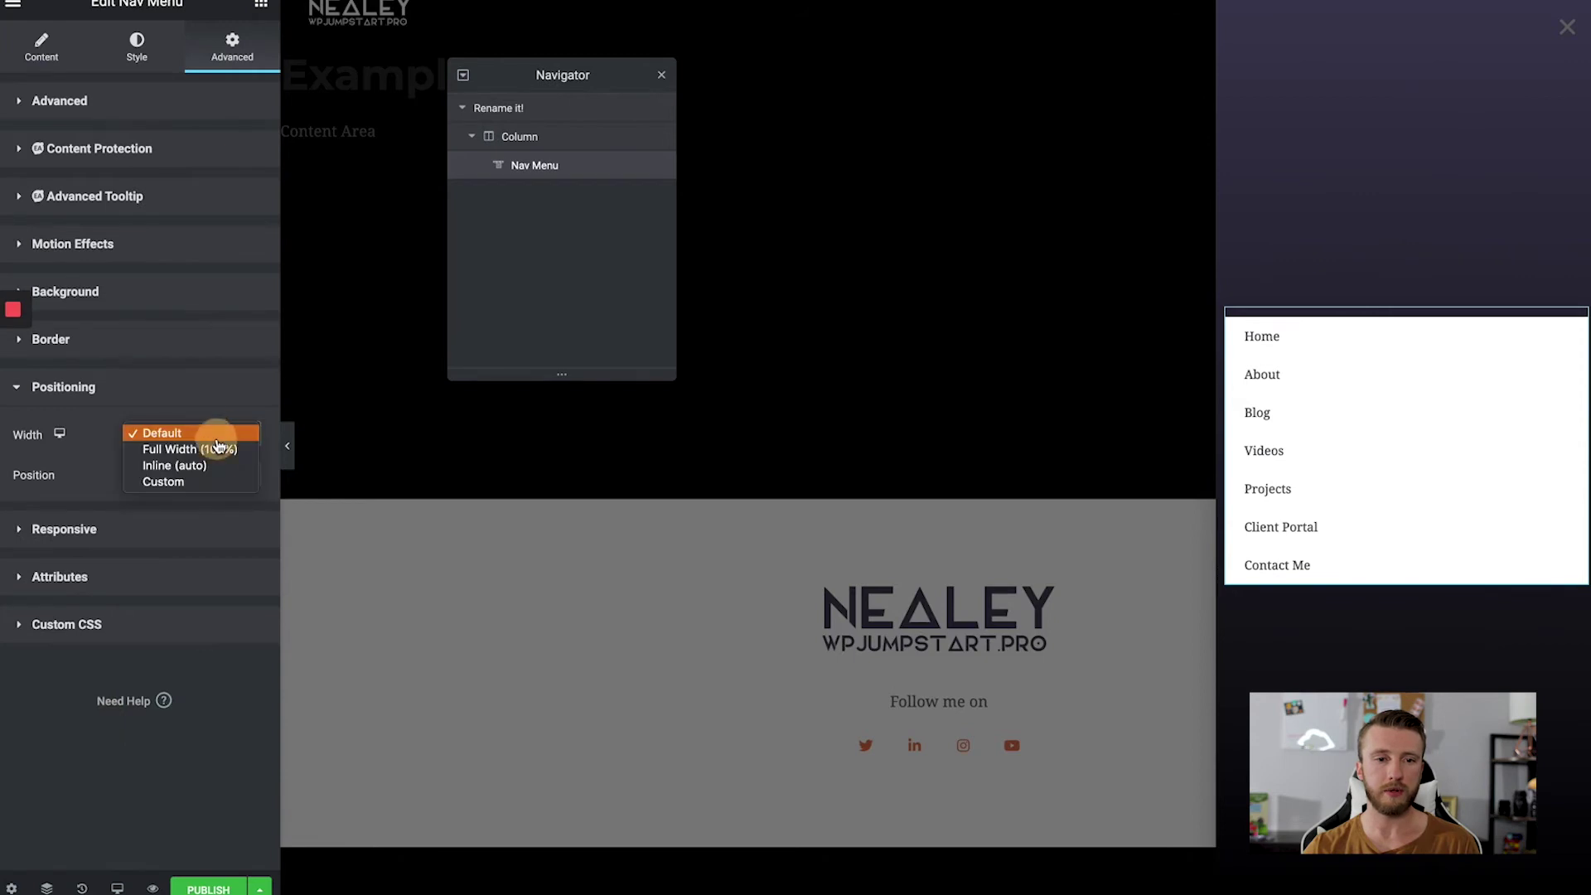
pyautogui.click(193, 481)
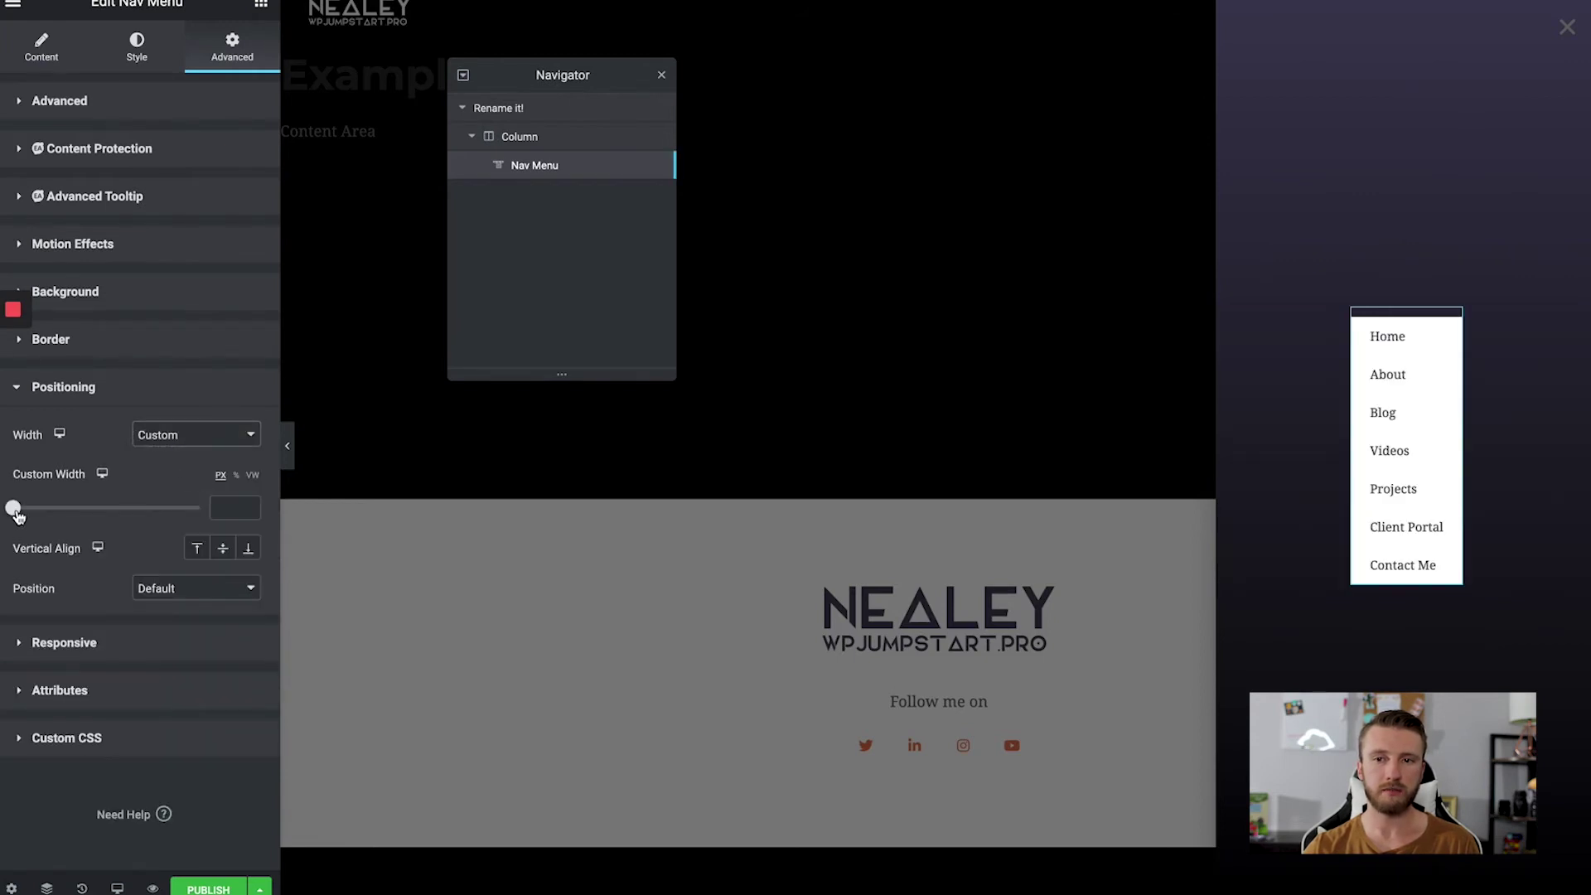
pyautogui.moveTo(15, 509); pyautogui.dragTo(60, 508)
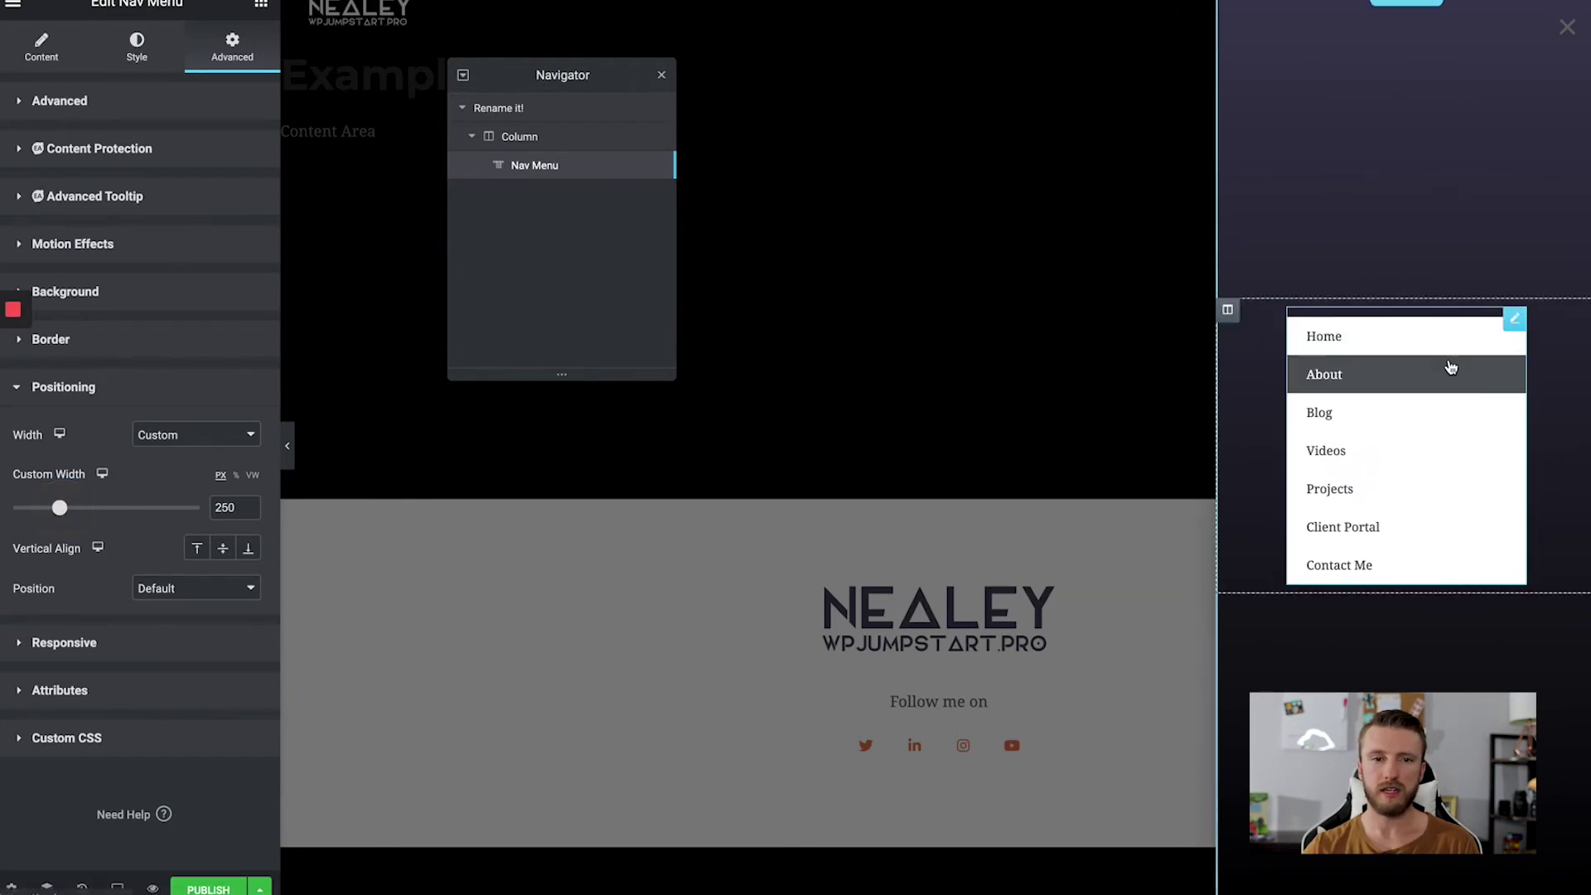
# Step: Set the column's Horizontal Align to Default so the menu stays left-aligned
pyautogui.click(1227, 310)
pyautogui.click(42, 47)
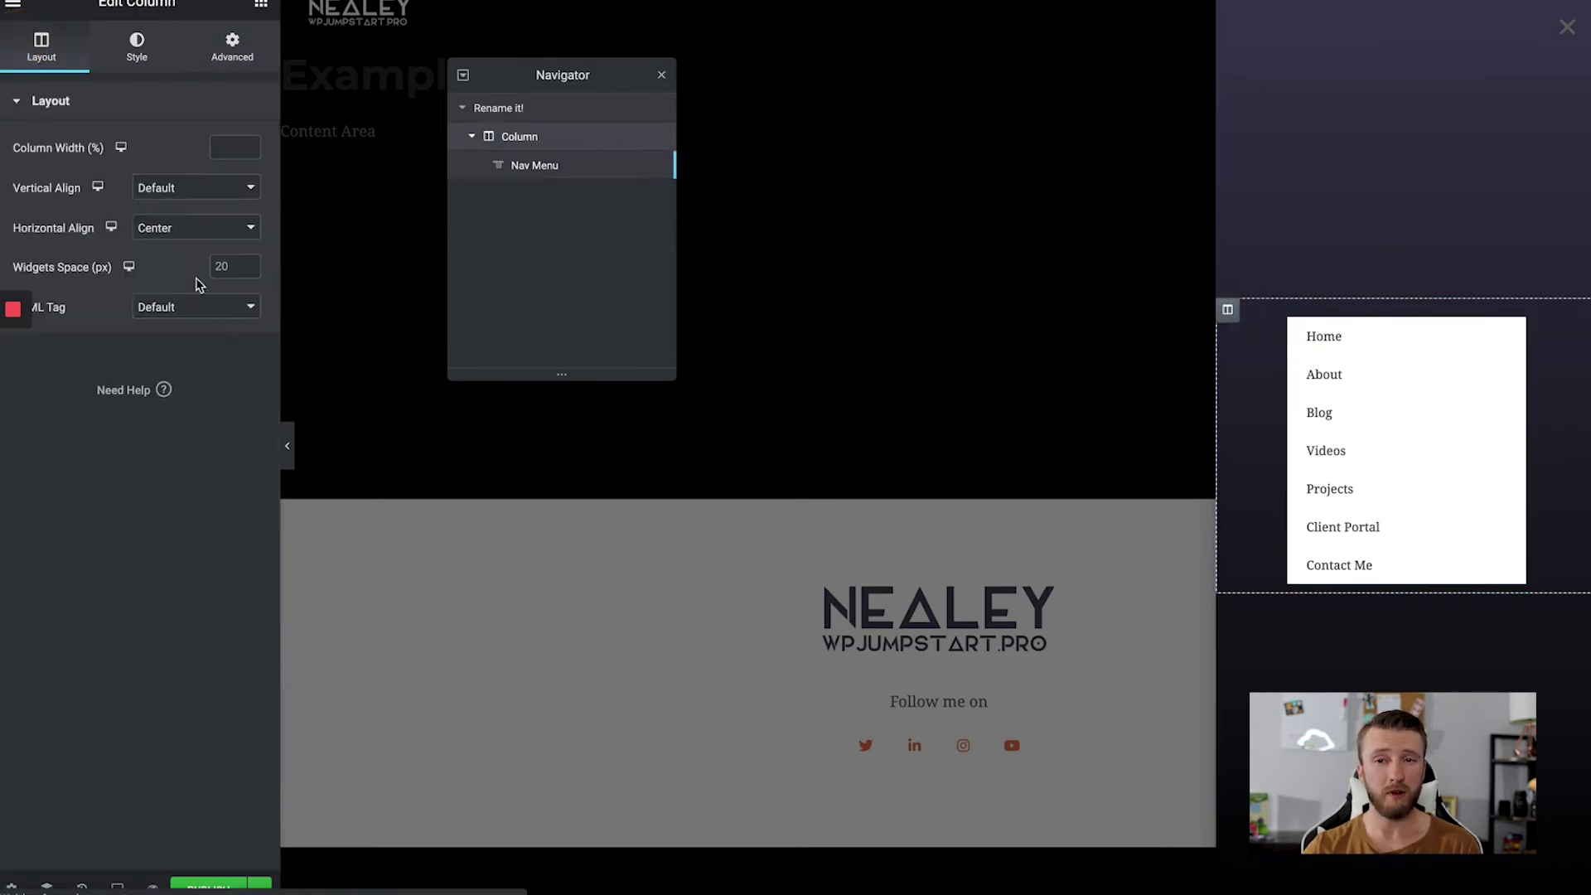
pyautogui.click(190, 243)
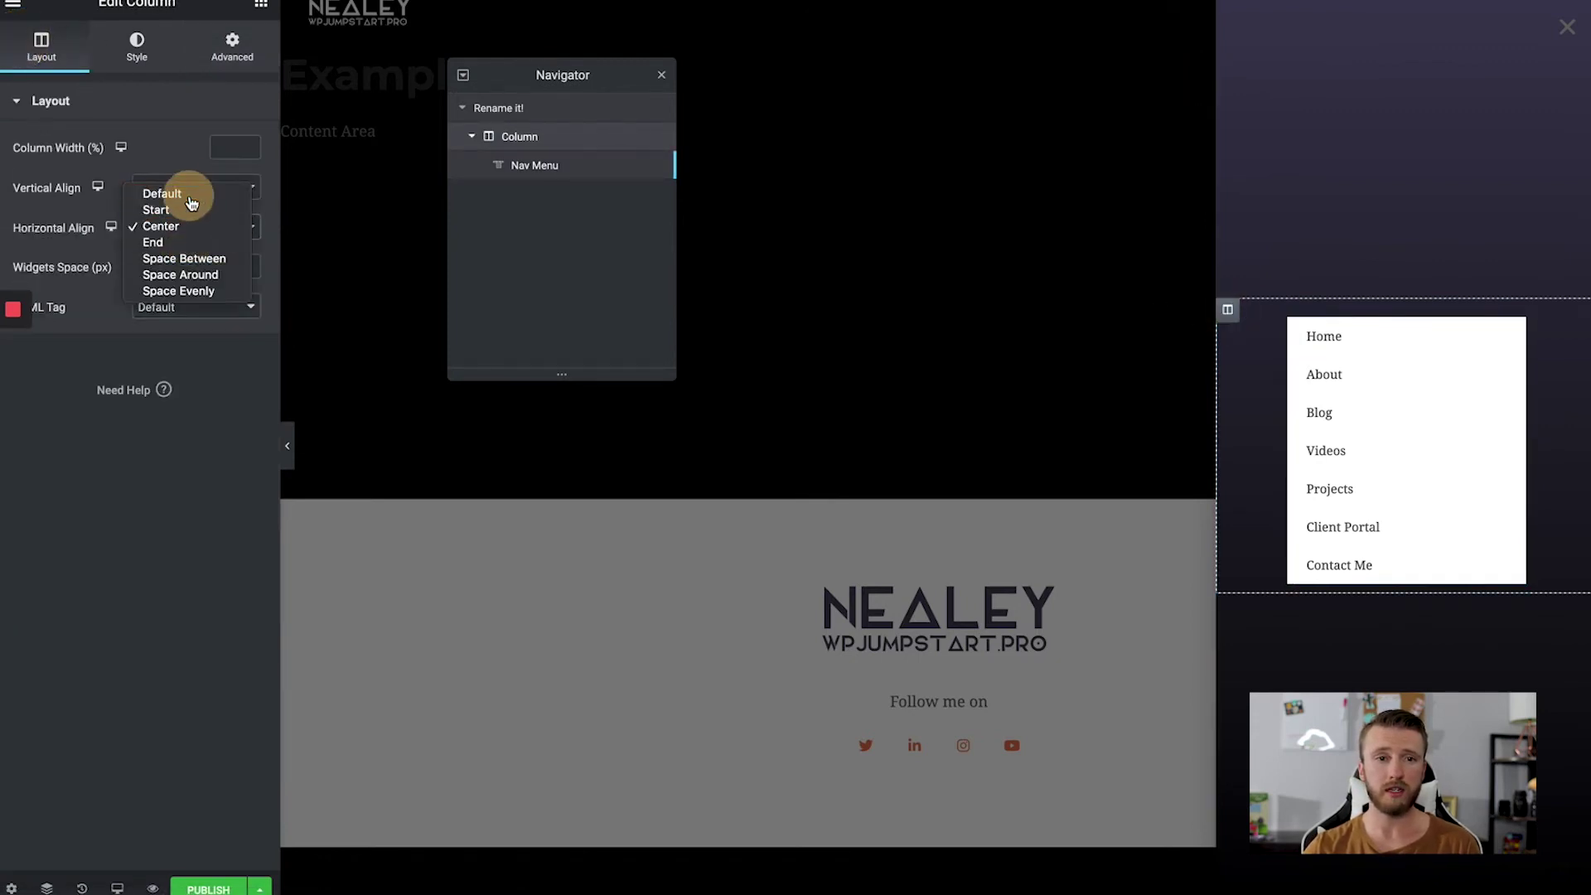
pyautogui.click(166, 189)
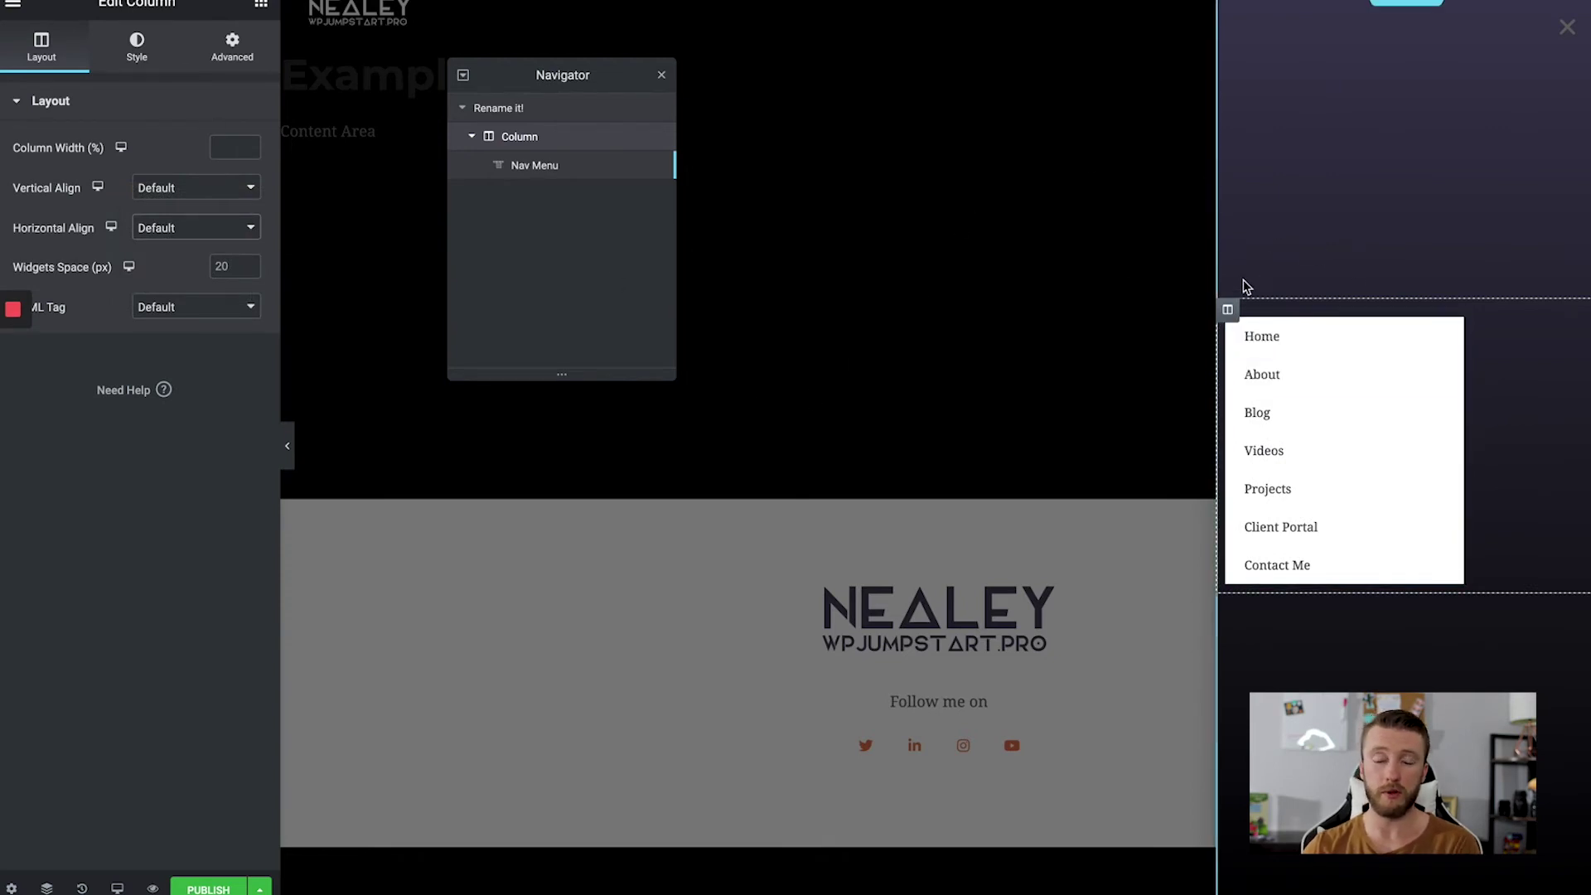
pyautogui.click(165, 237)
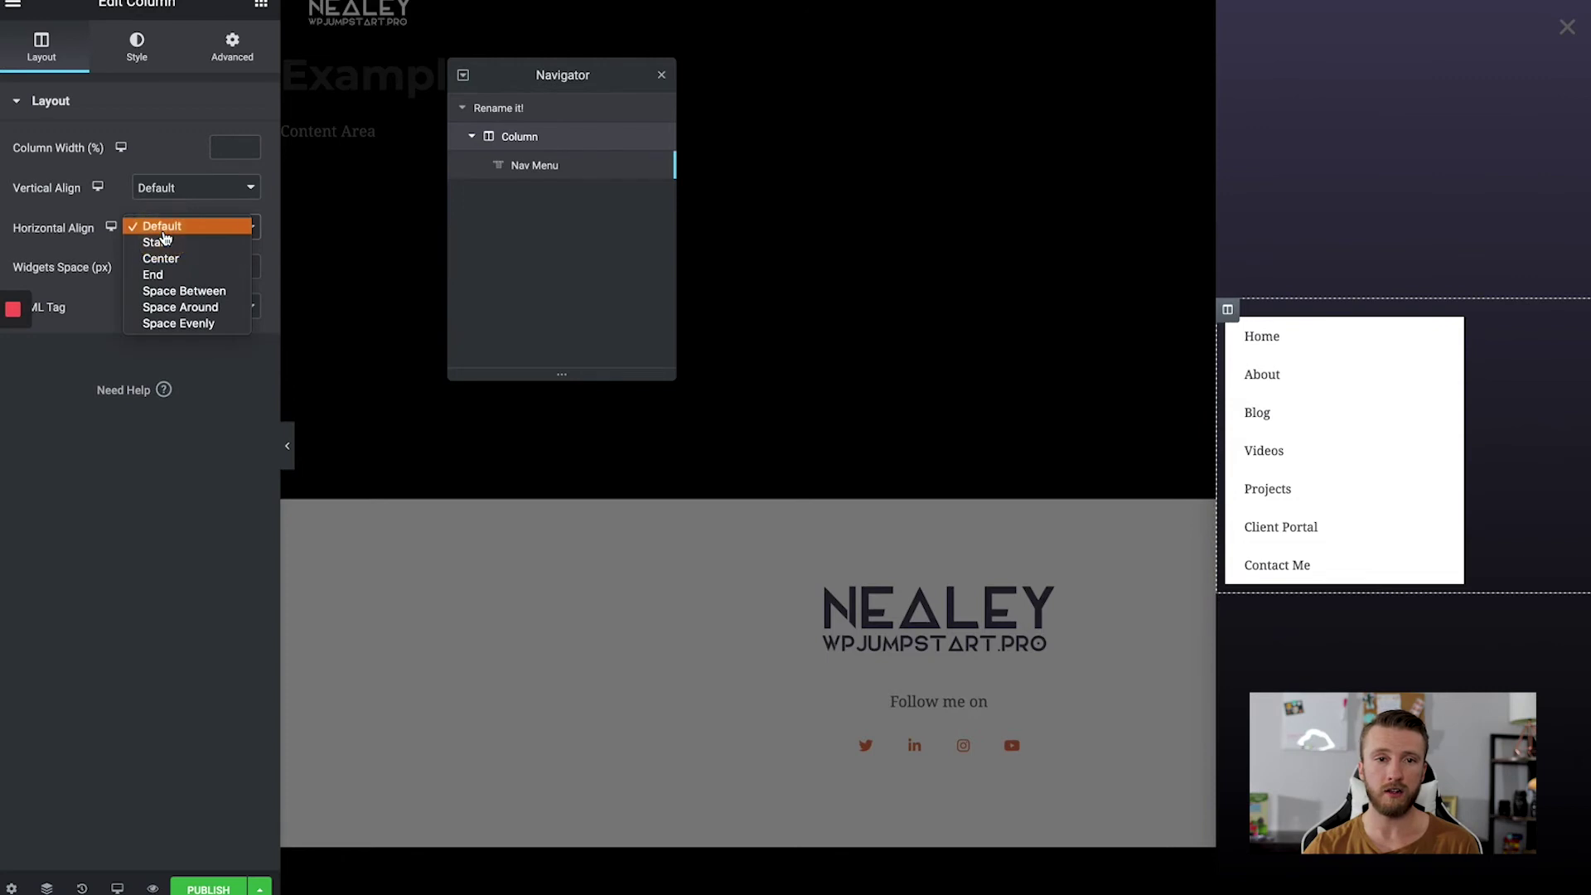
pyautogui.click(163, 258)
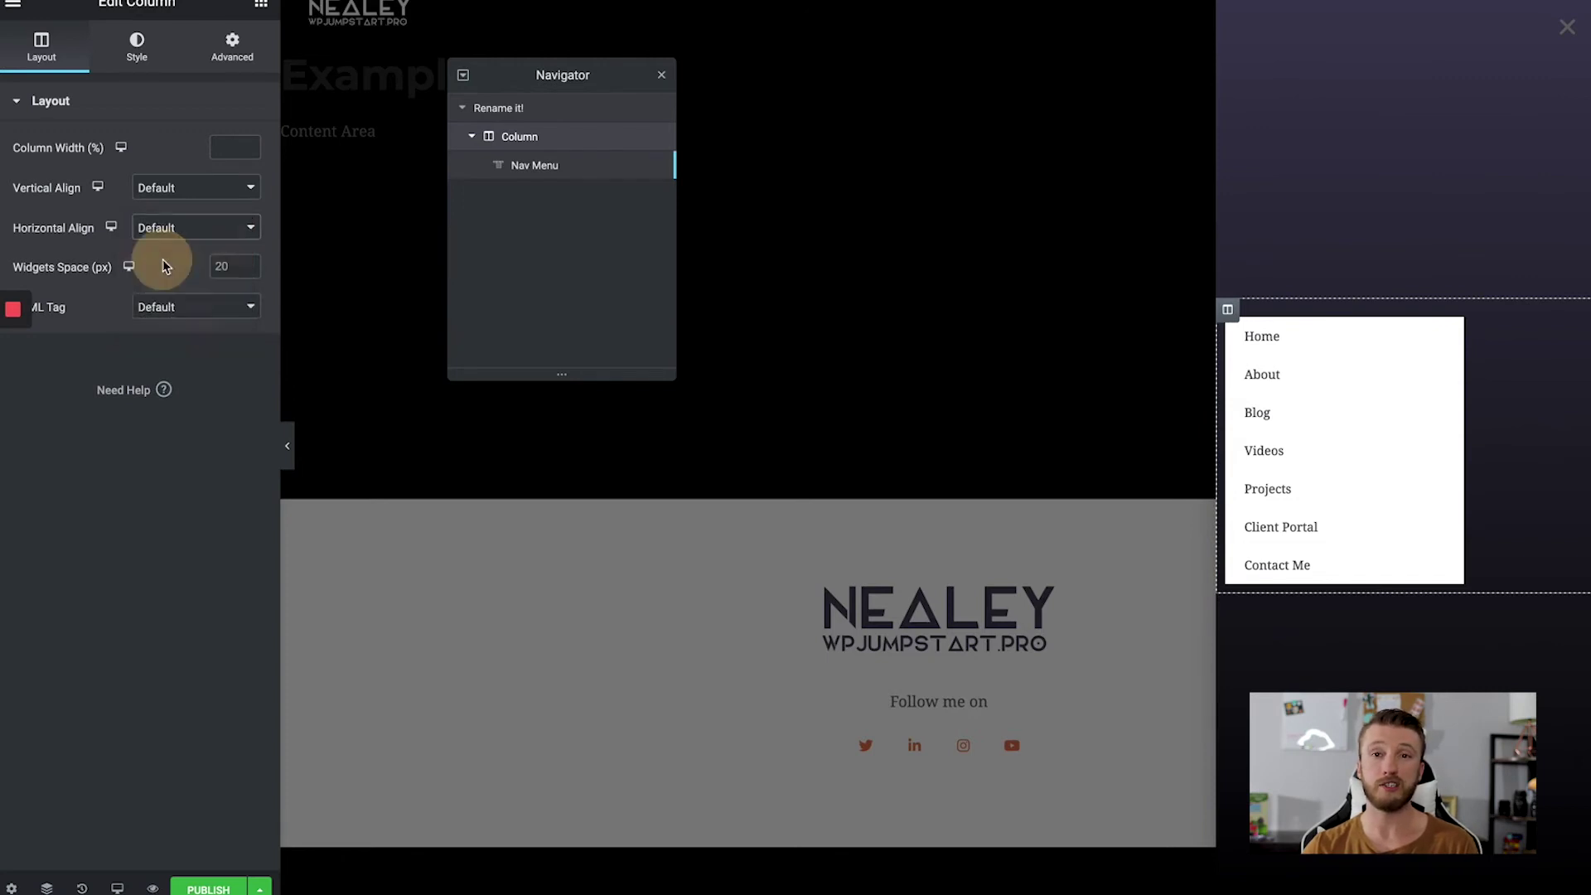
# Step: Make the nav menu's dropdown background transparent and give the link text a light colour
pyautogui.click(1515, 322)
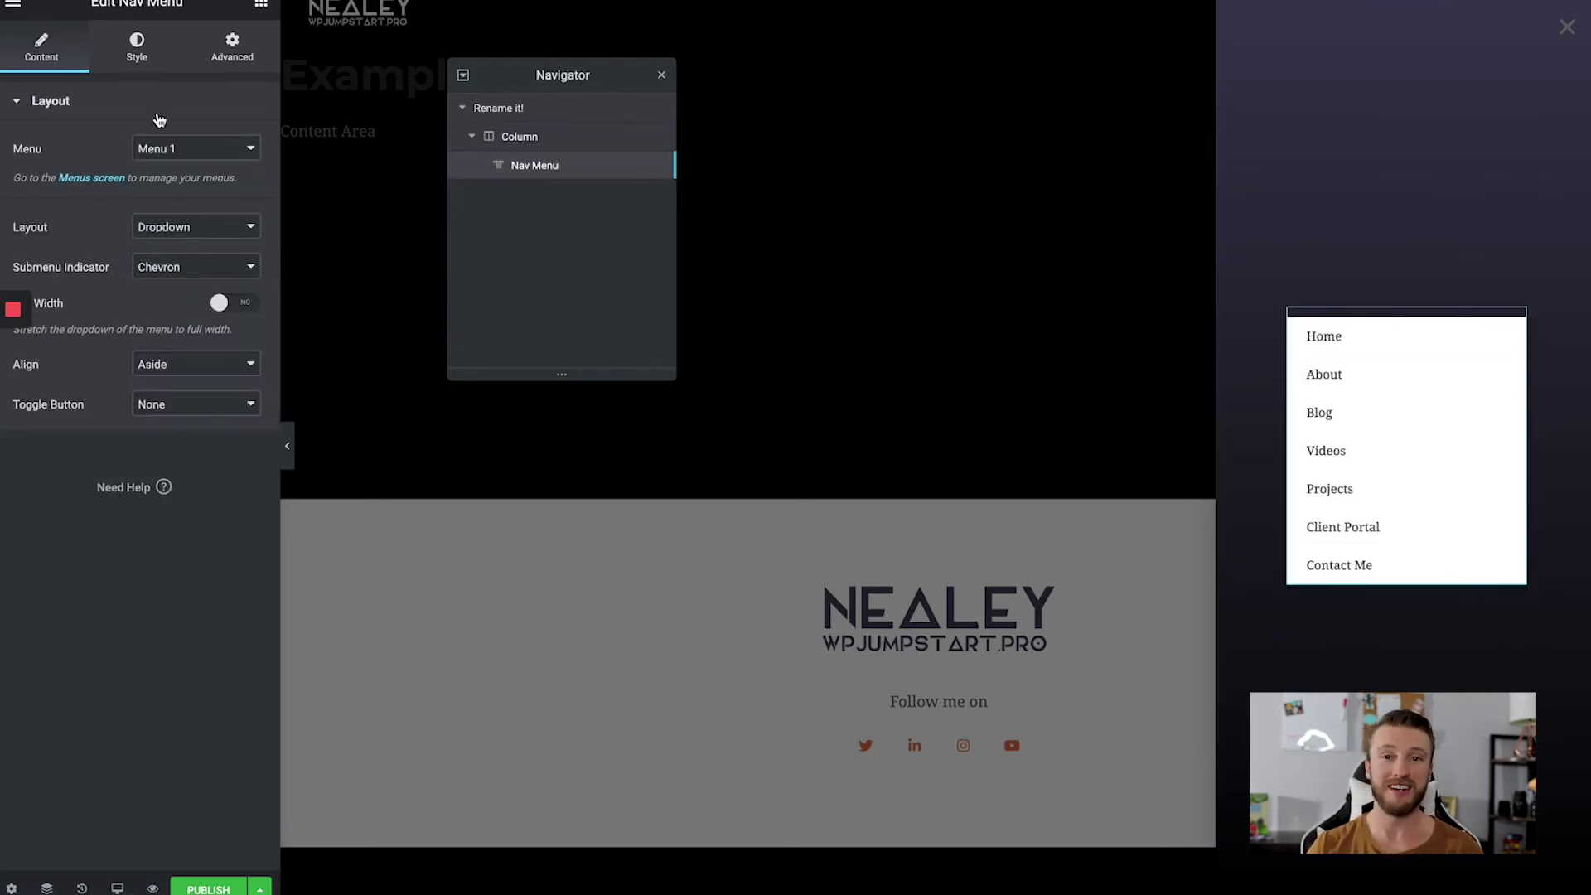
pyautogui.click(137, 46)
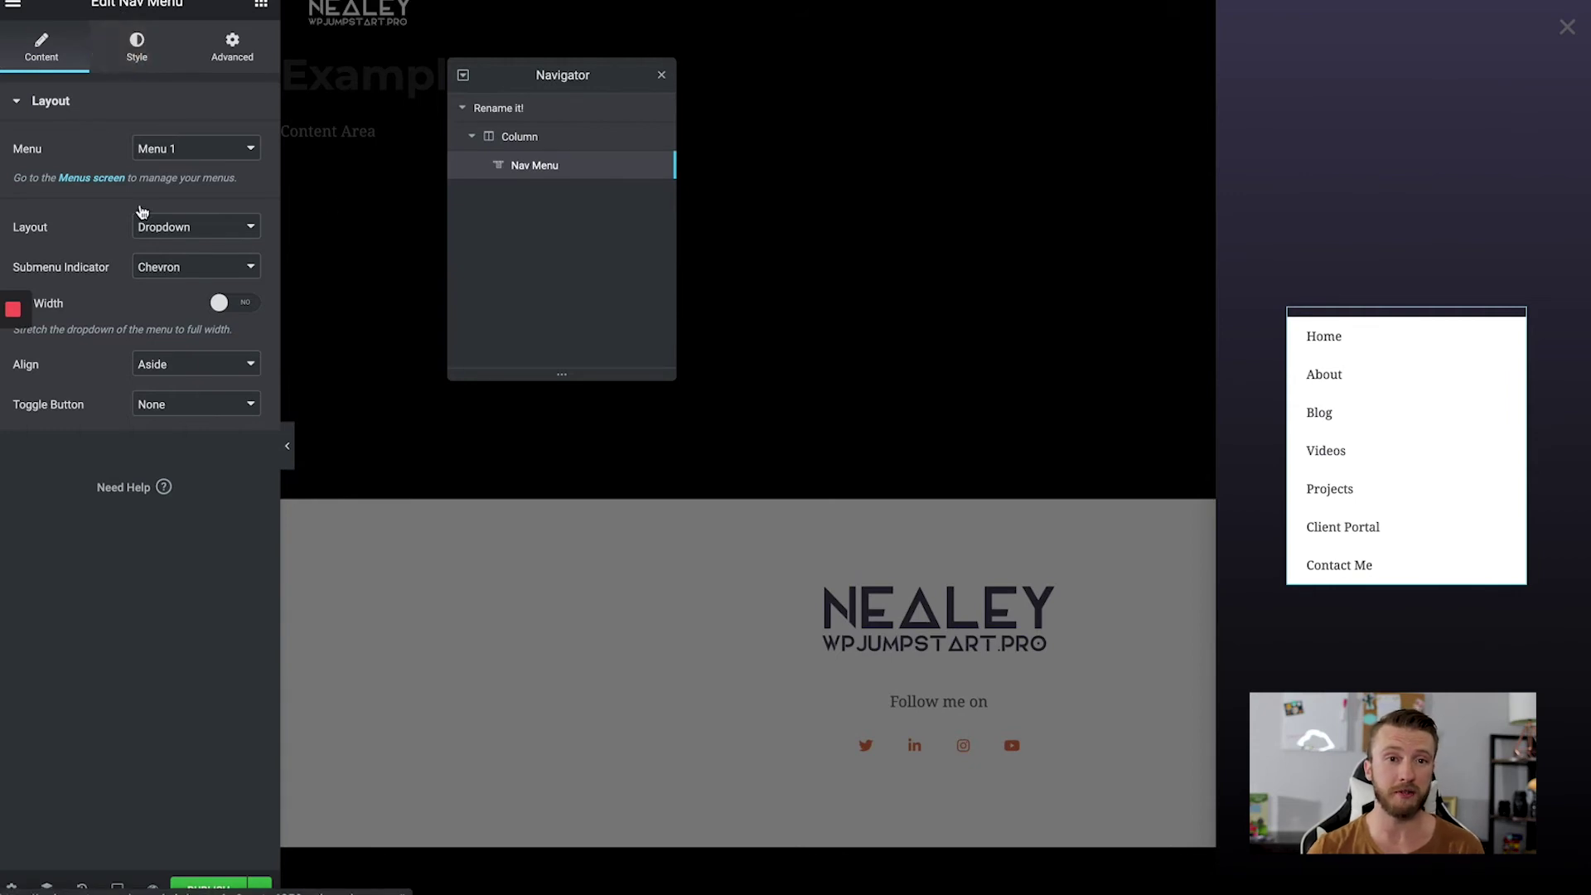
pyautogui.click(220, 275)
pyautogui.moveTo(240, 557); pyautogui.dragTo(88, 557)
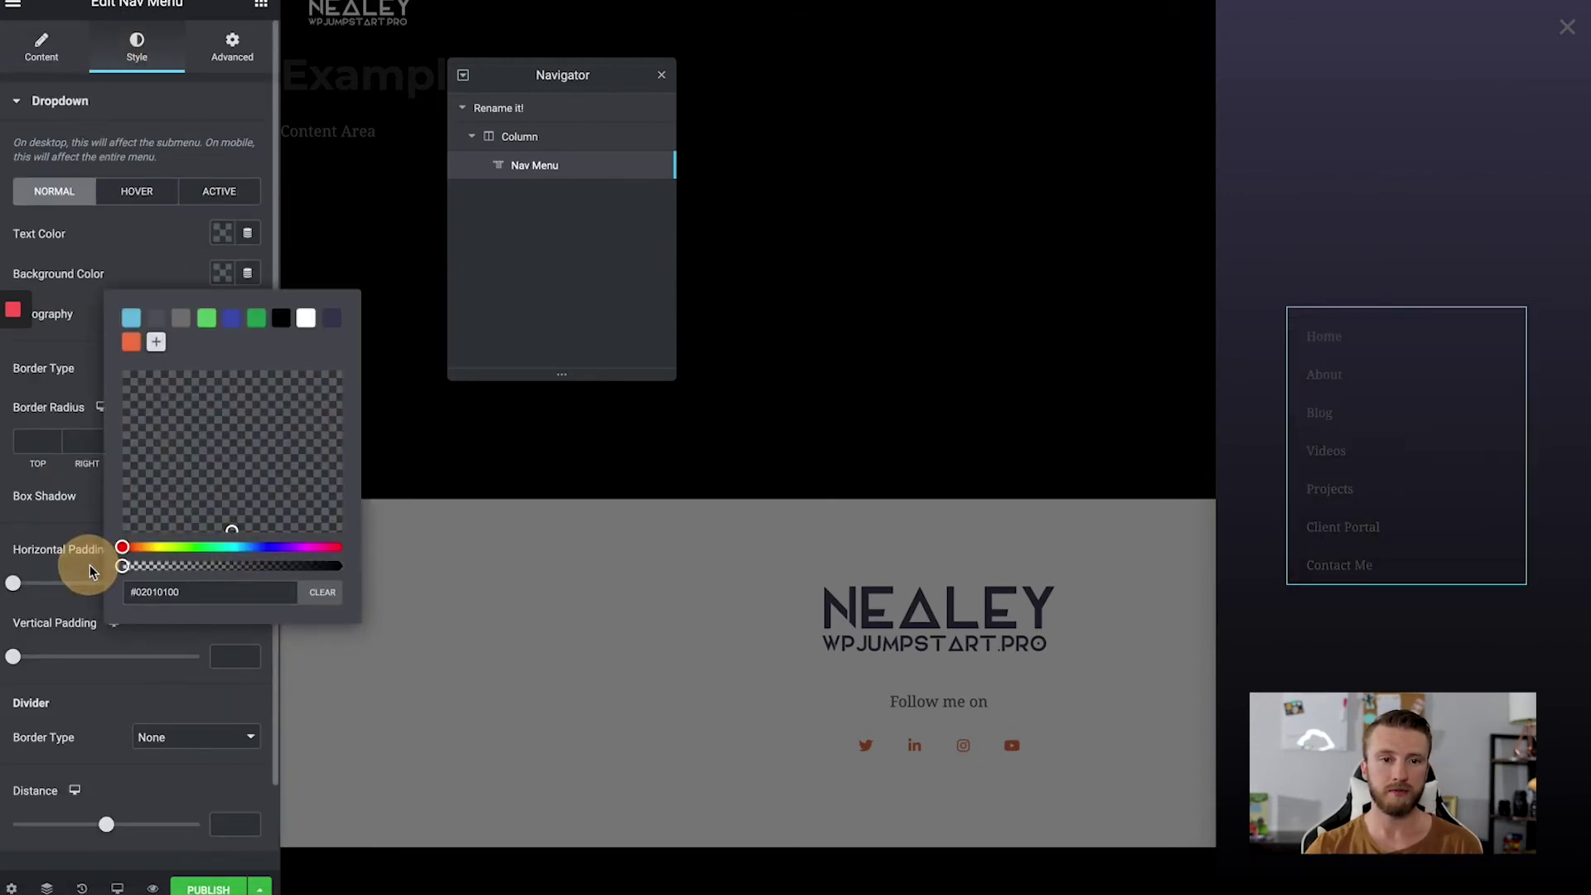
pyautogui.click(222, 233)
pyautogui.click(305, 278)
pyautogui.click(130, 344)
# Step: Set menu typography to Montserrat 20, weight 700, with wider letter spacing and grey text
pyautogui.click(247, 313)
pyautogui.click(181, 378)
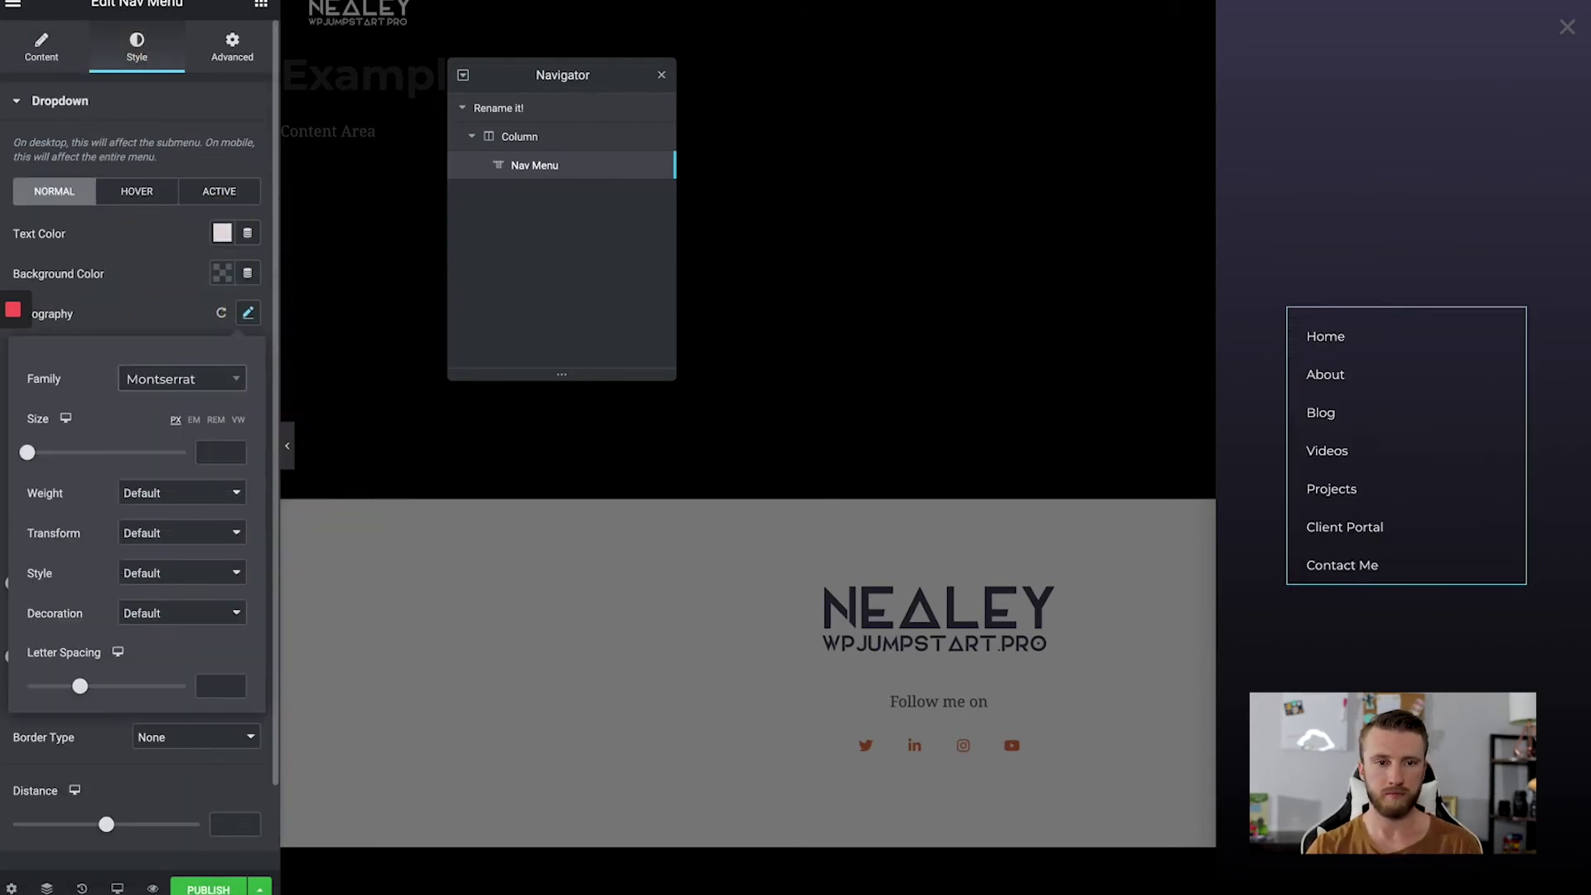
pyautogui.click(207, 452)
pyautogui.write('20')
pyautogui.click(181, 492)
pyautogui.click(163, 446)
pyautogui.moveTo(79, 686); pyautogui.dragTo(103, 686)
pyautogui.click(222, 233)
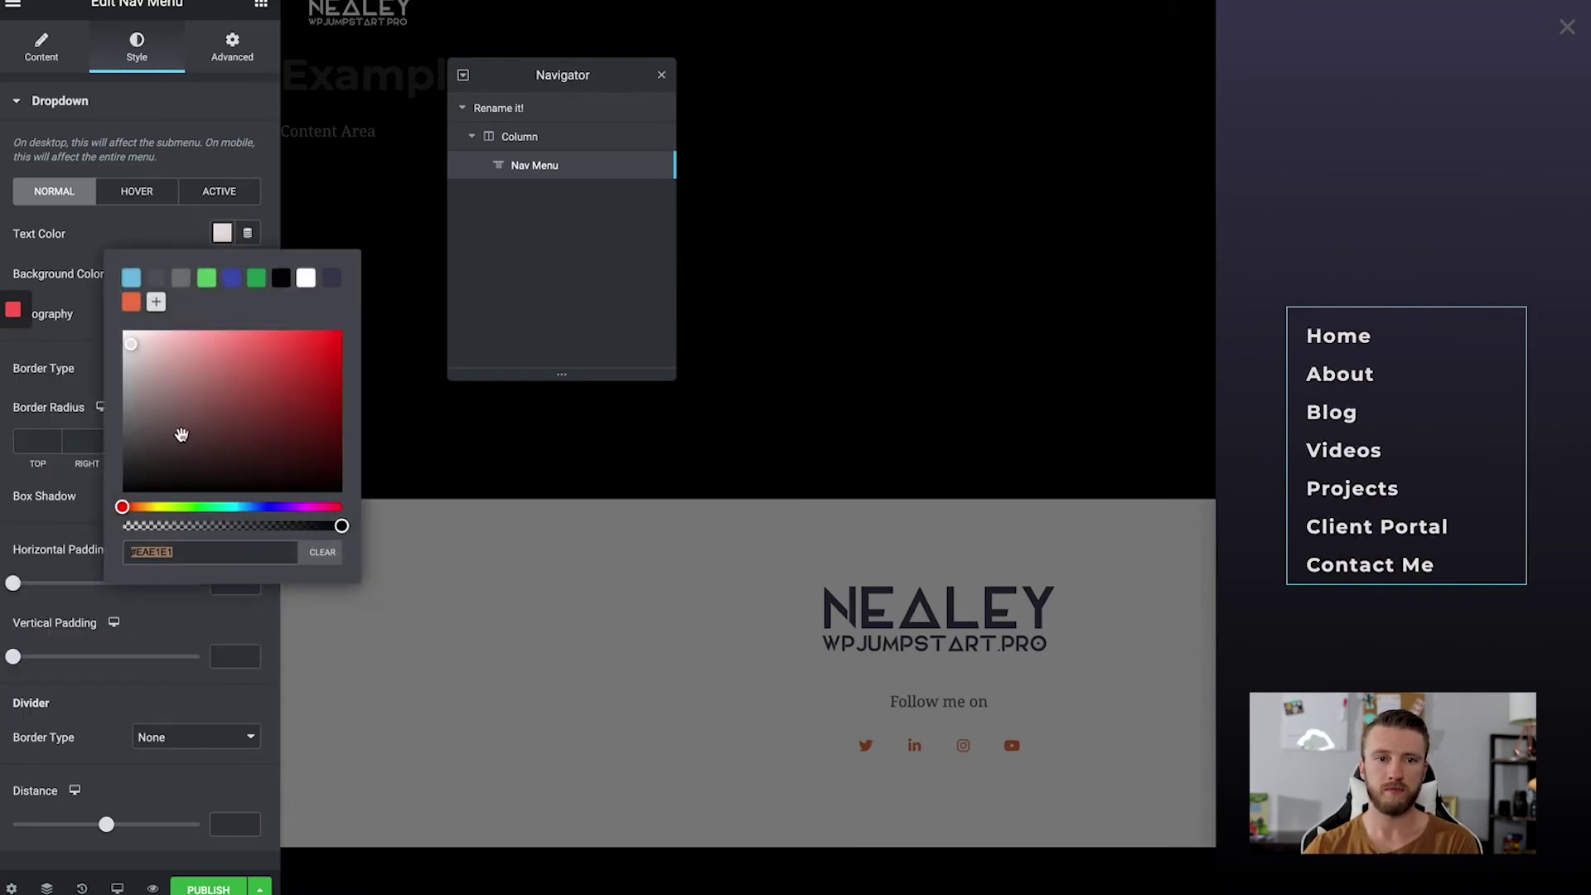
pyautogui.moveTo(181, 434); pyautogui.dragTo(127, 383)
# Step: Try a solid border on the menu, then remove it again
pyautogui.click(197, 368)
pyautogui.click(166, 386)
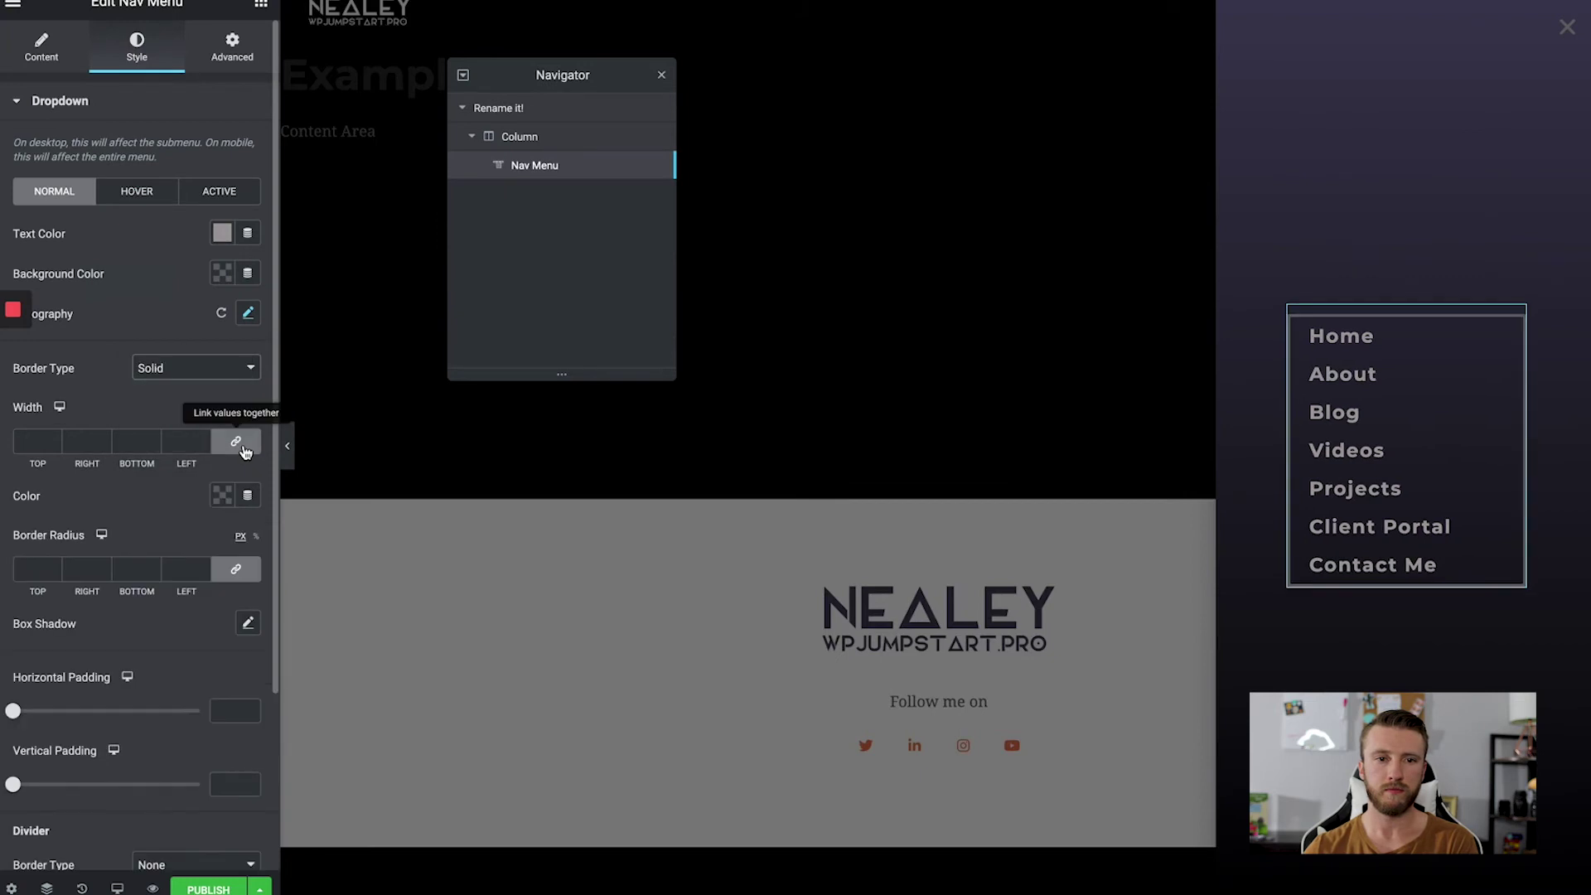
pyautogui.click(196, 368)
pyautogui.click(166, 349)
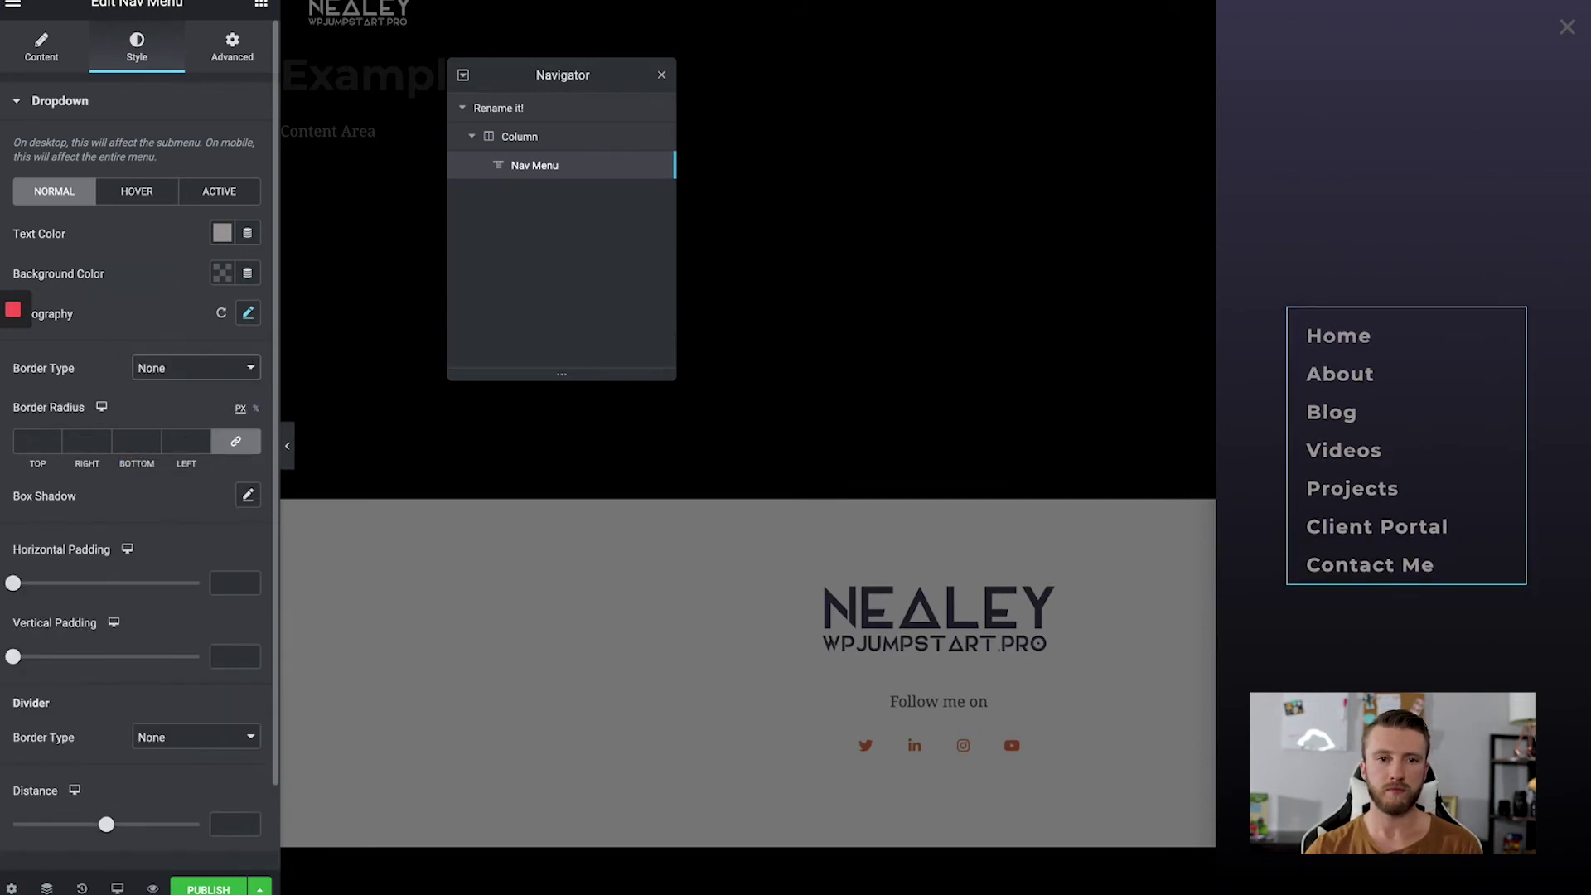
pyautogui.click(149, 81)
# Step: Add solid 1px faint translucent grey dividers between menu items and increase item padding
pyautogui.scroll(-1, 137, 497)
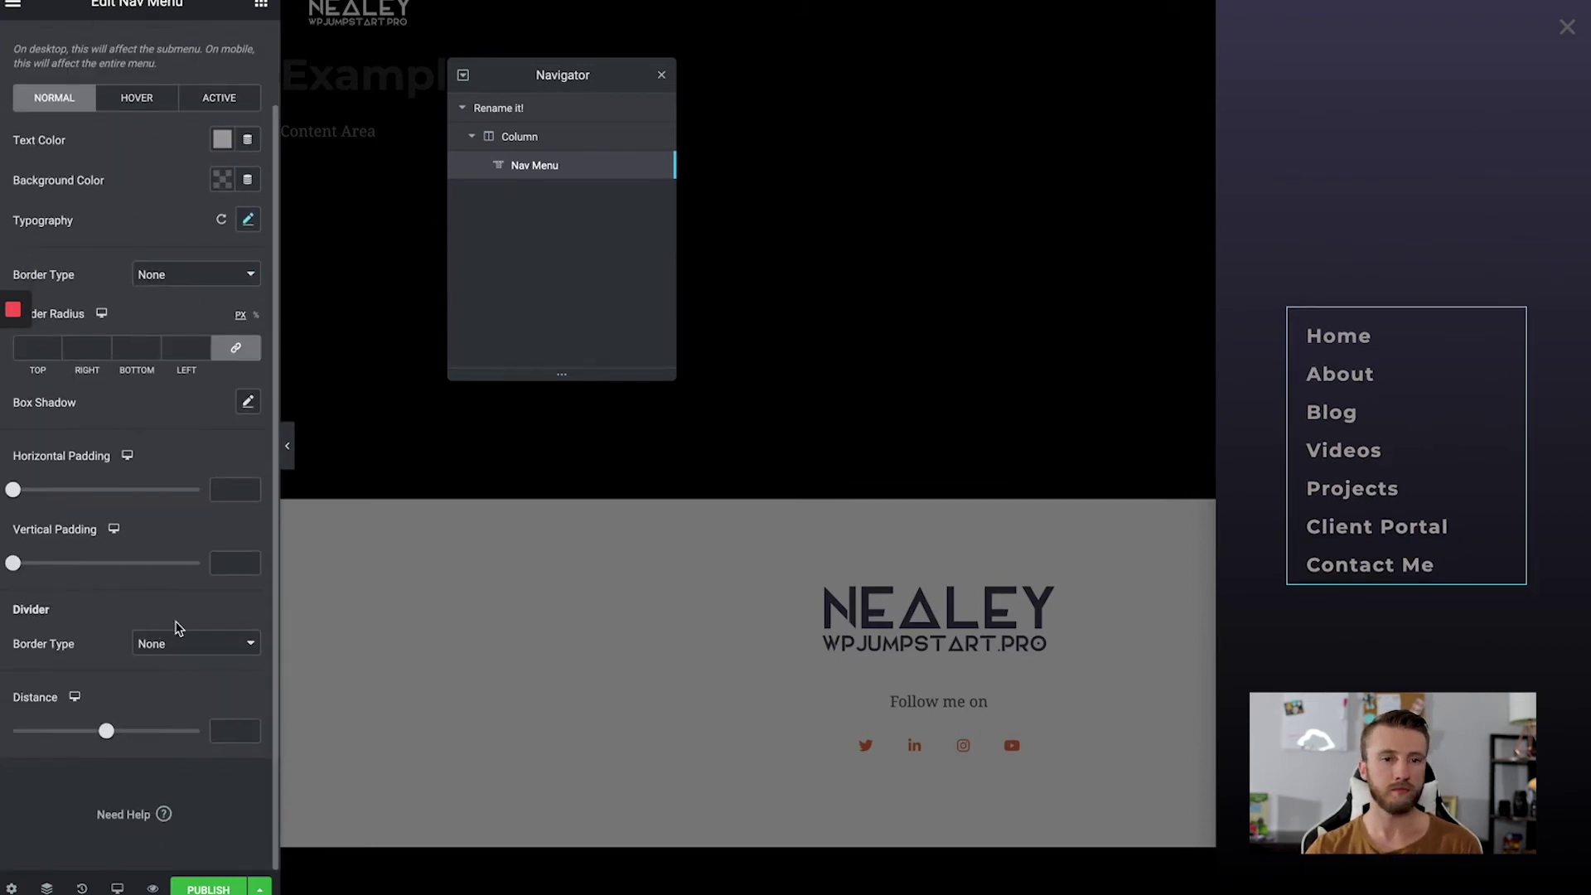
pyautogui.click(197, 644)
pyautogui.click(166, 662)
pyautogui.click(222, 683)
pyautogui.click(64, 690)
pyautogui.click(234, 743)
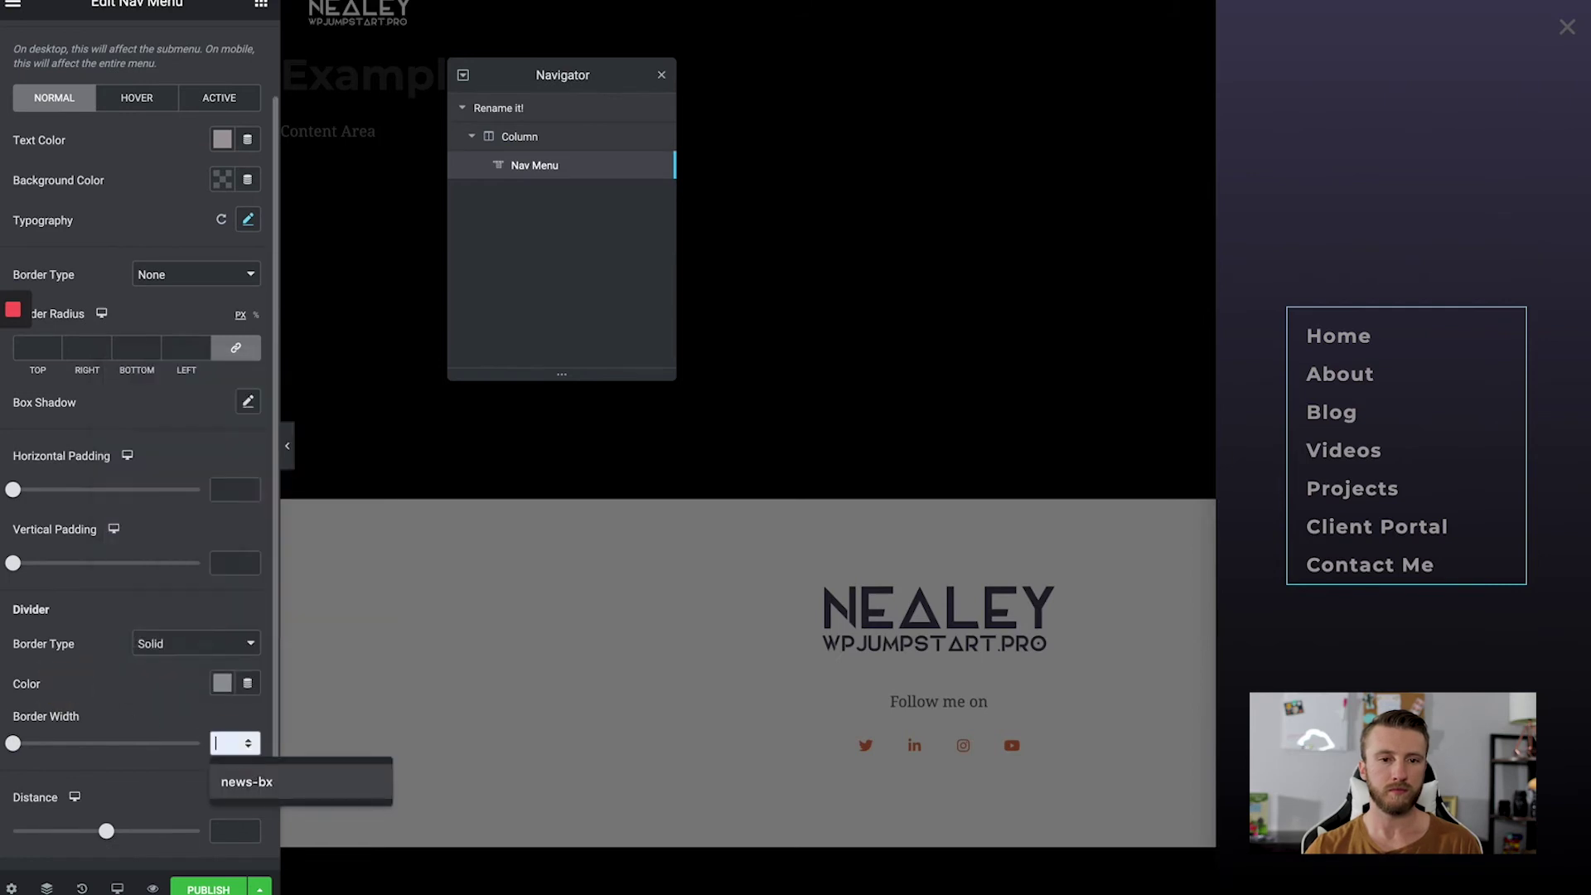
pyautogui.write('2')
pyautogui.click(247, 747)
pyautogui.click(222, 683)
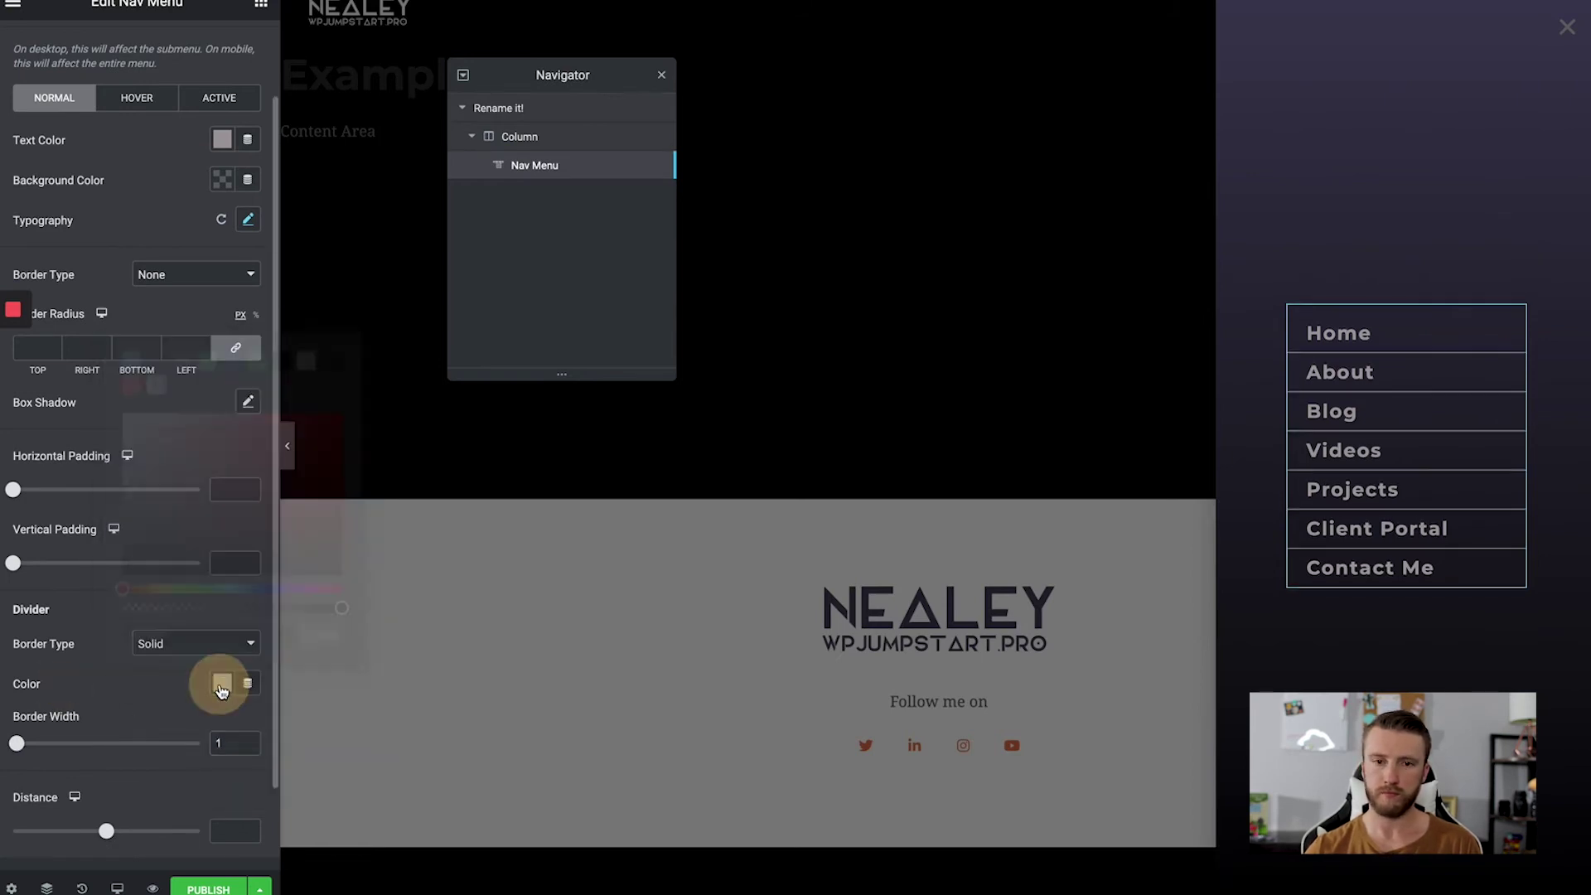
pyautogui.moveTo(212, 608); pyautogui.dragTo(175, 609)
pyautogui.moveTo(12, 562); pyautogui.dragTo(76, 563)
# Step: Set the active link text to white and the item vertical padding to 14
pyautogui.scroll(2, 141, 207)
pyautogui.click(136, 191)
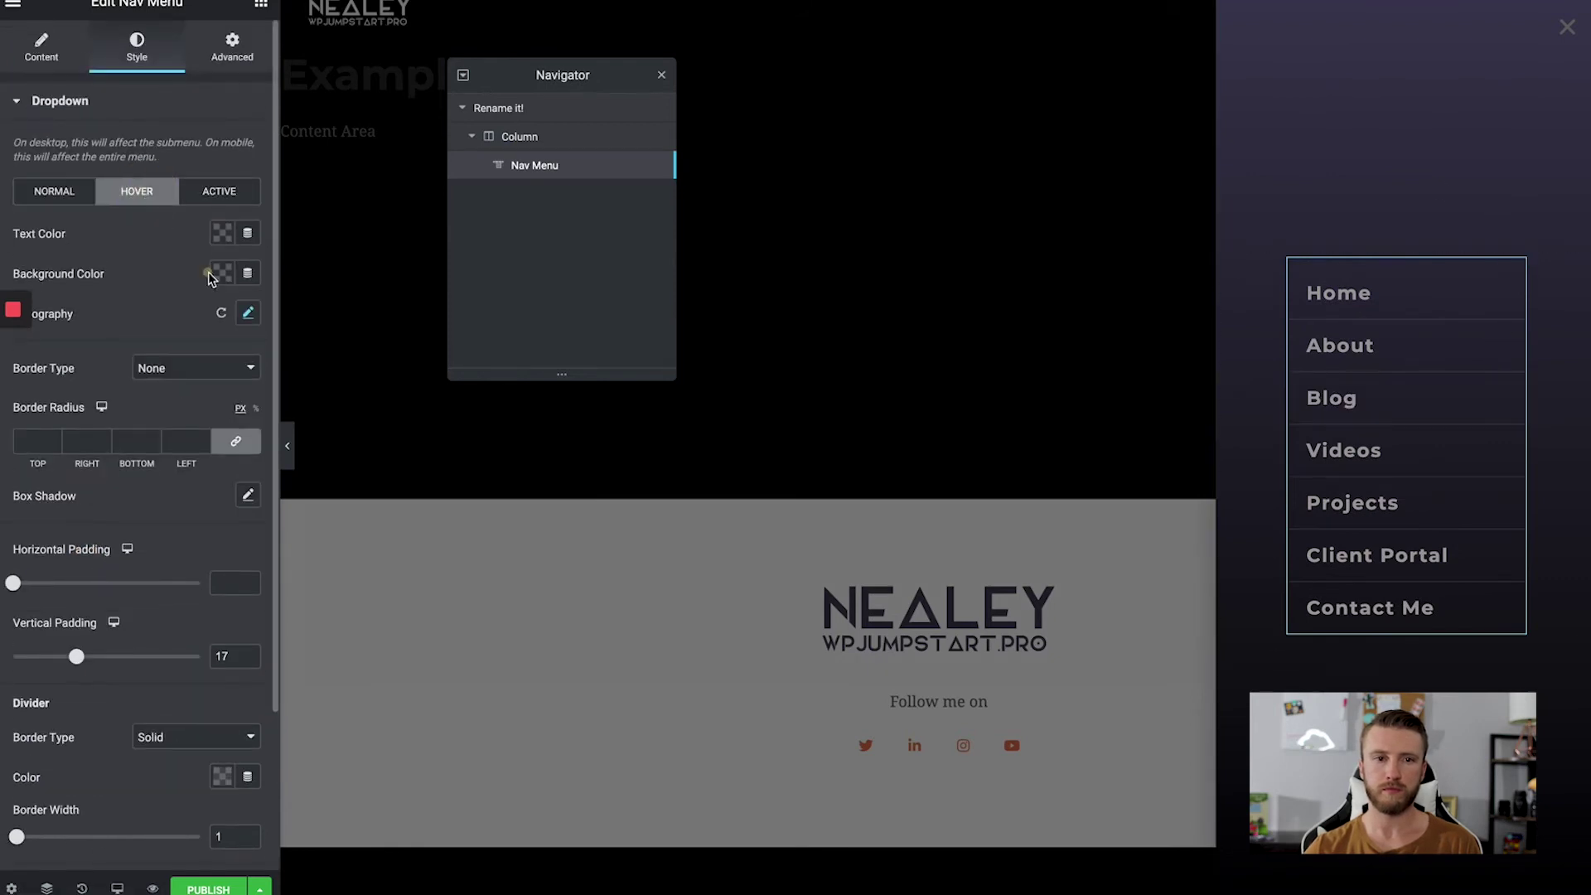
pyautogui.click(222, 273)
pyautogui.click(305, 278)
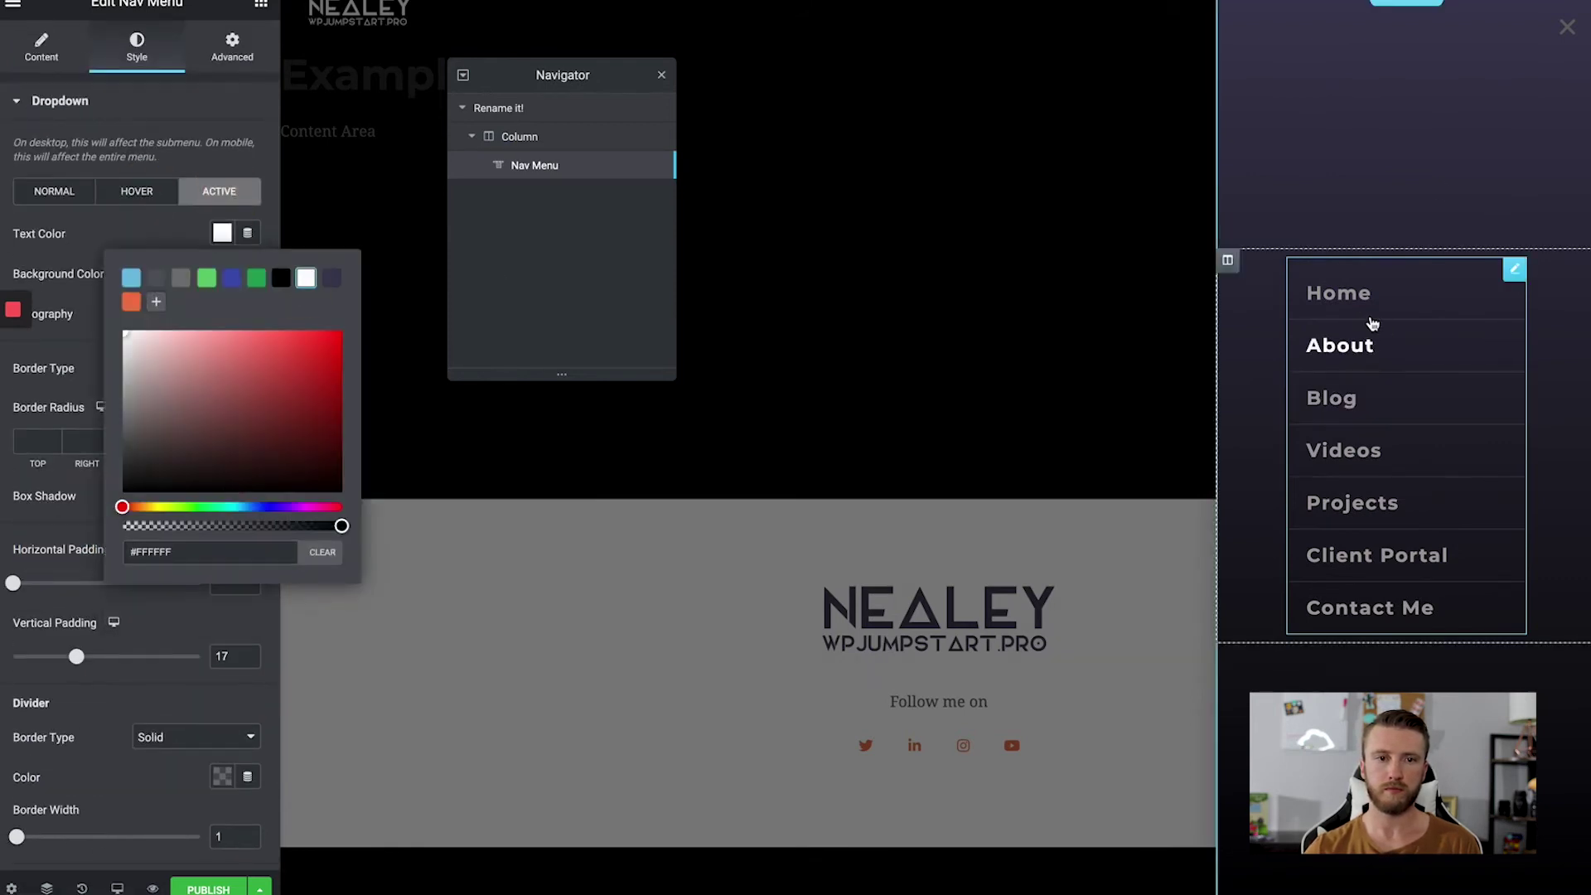
pyautogui.click(218, 191)
pyautogui.scroll(-1, 107, 495)
pyautogui.click(255, 564)
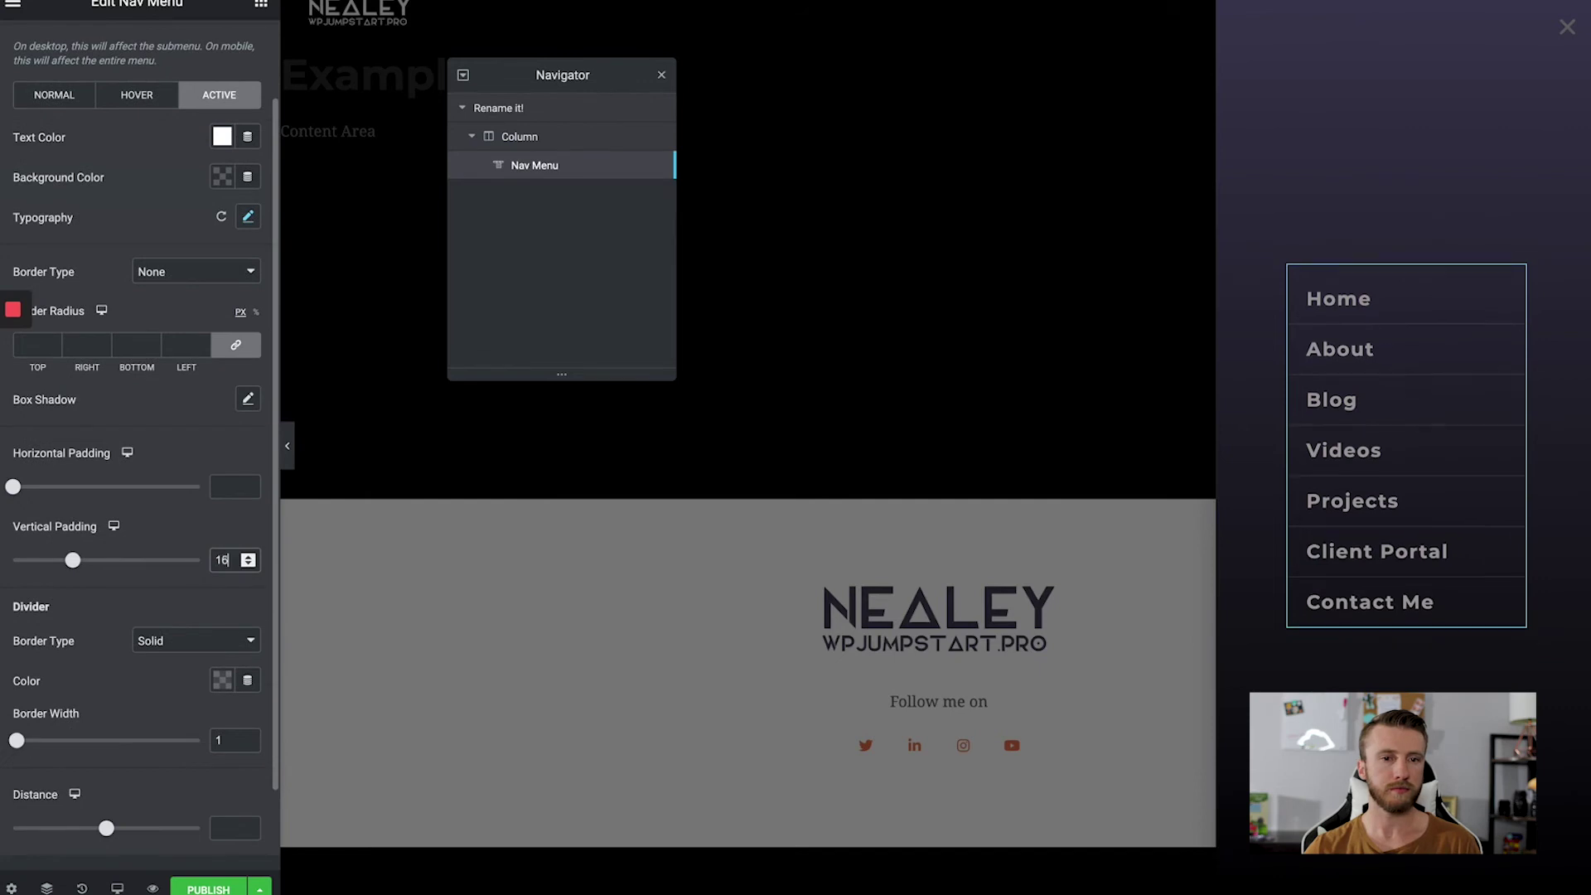
pyautogui.click(255, 564)
pyautogui.click(255, 564)
pyautogui.click(237, 344)
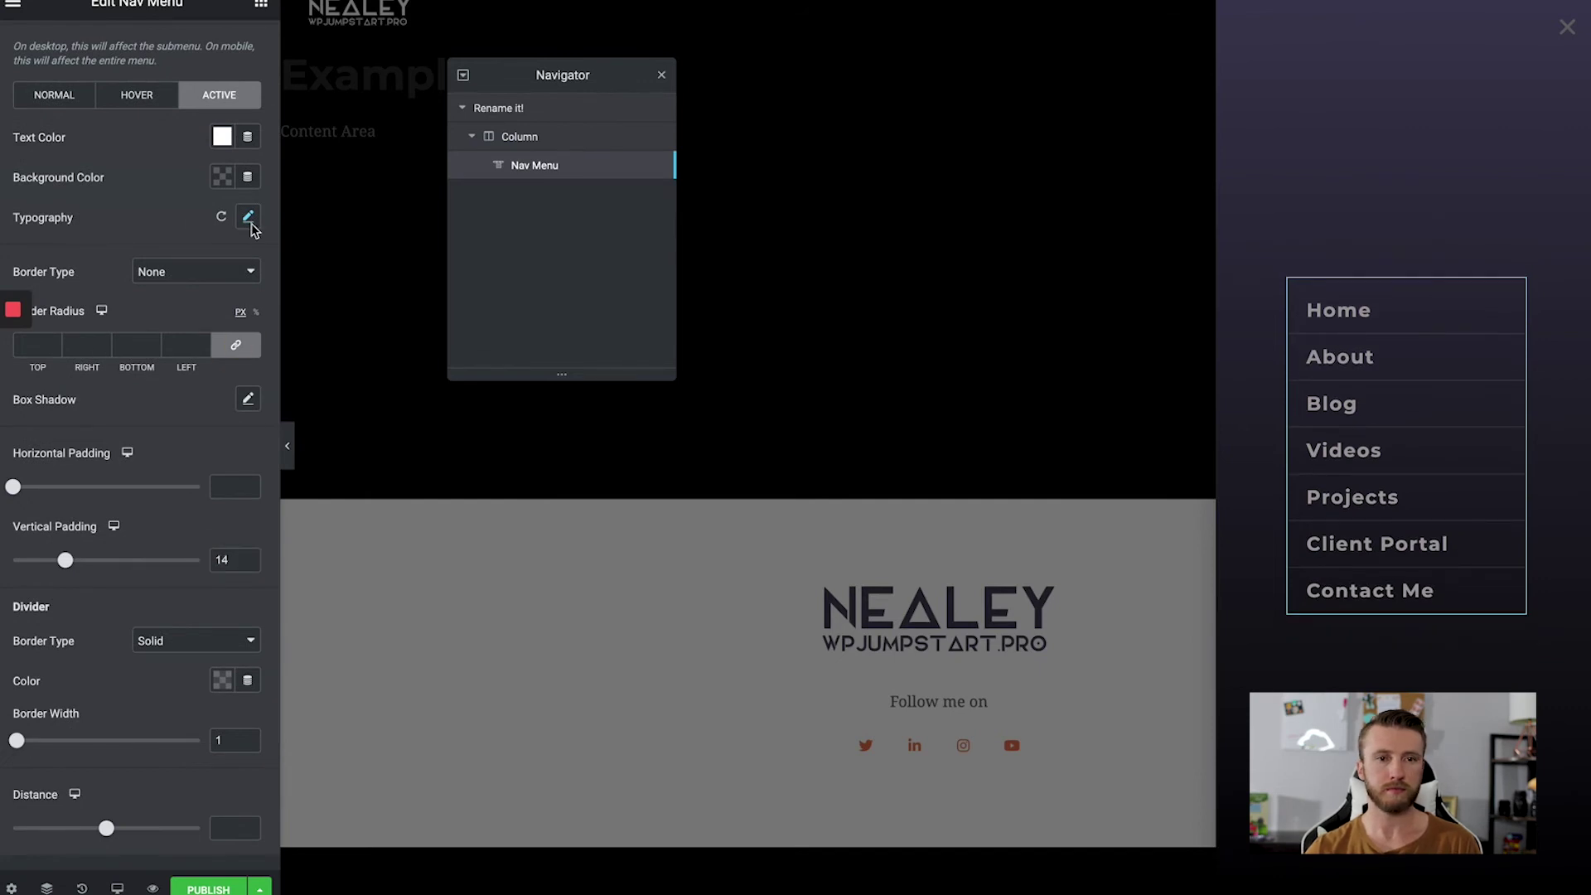
# Step: Adjust the active link text opacity, then restore it to full opacity
pyautogui.click(222, 137)
pyautogui.moveTo(331, 429)
pyautogui.mouseDown()
pyautogui.moveTo(125, 430)
pyautogui.moveTo(355, 437)
pyautogui.mouseUp()
pyautogui.click(53, 94)
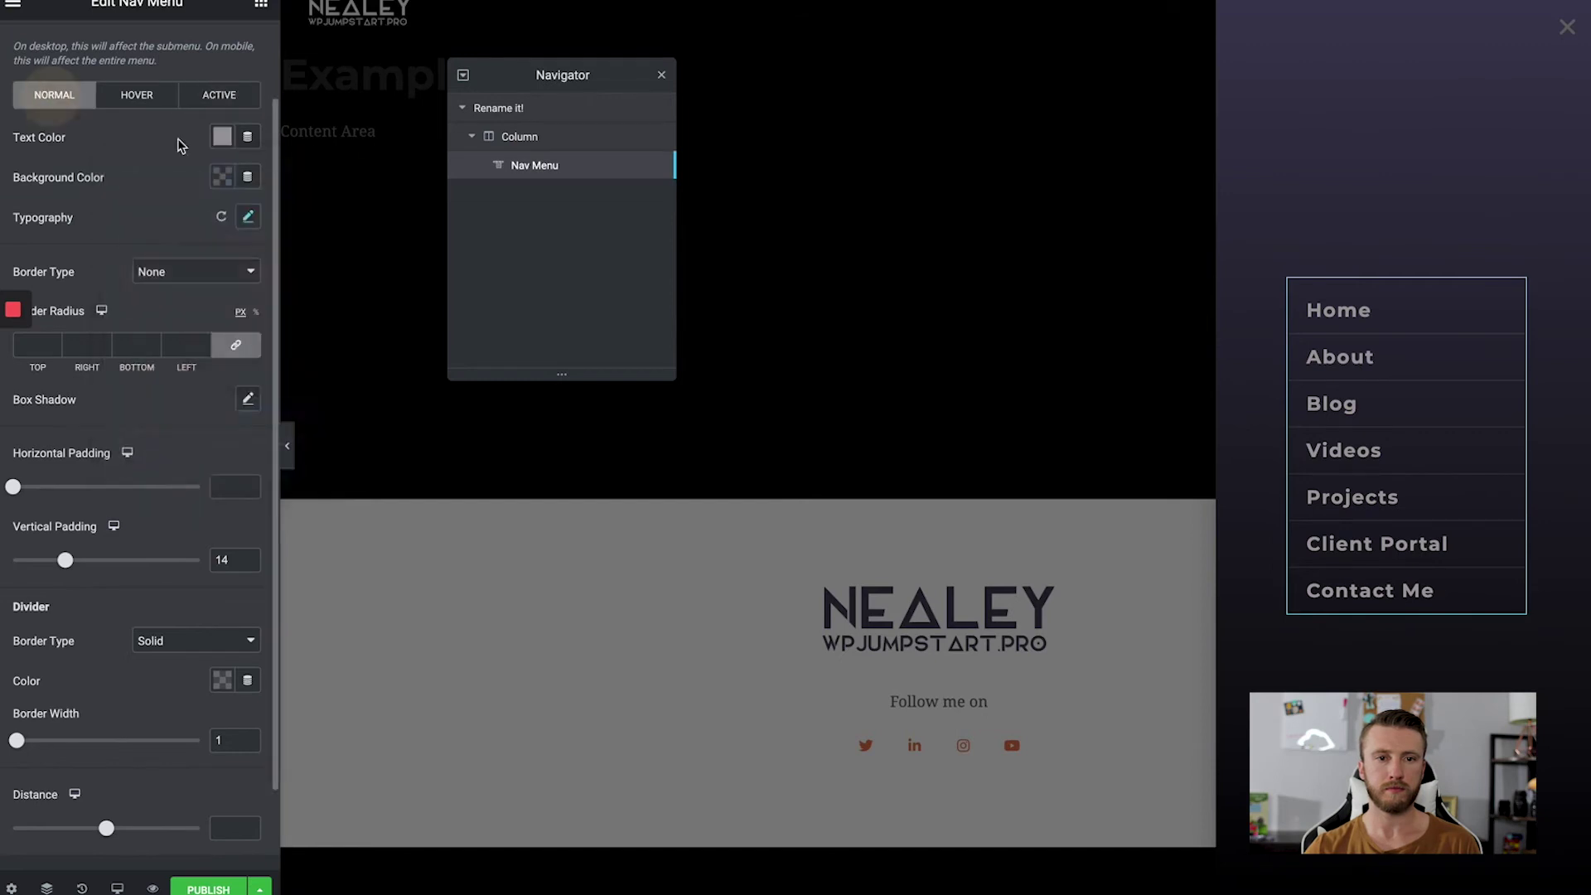
pyautogui.click(222, 137)
pyautogui.click(1150, 364)
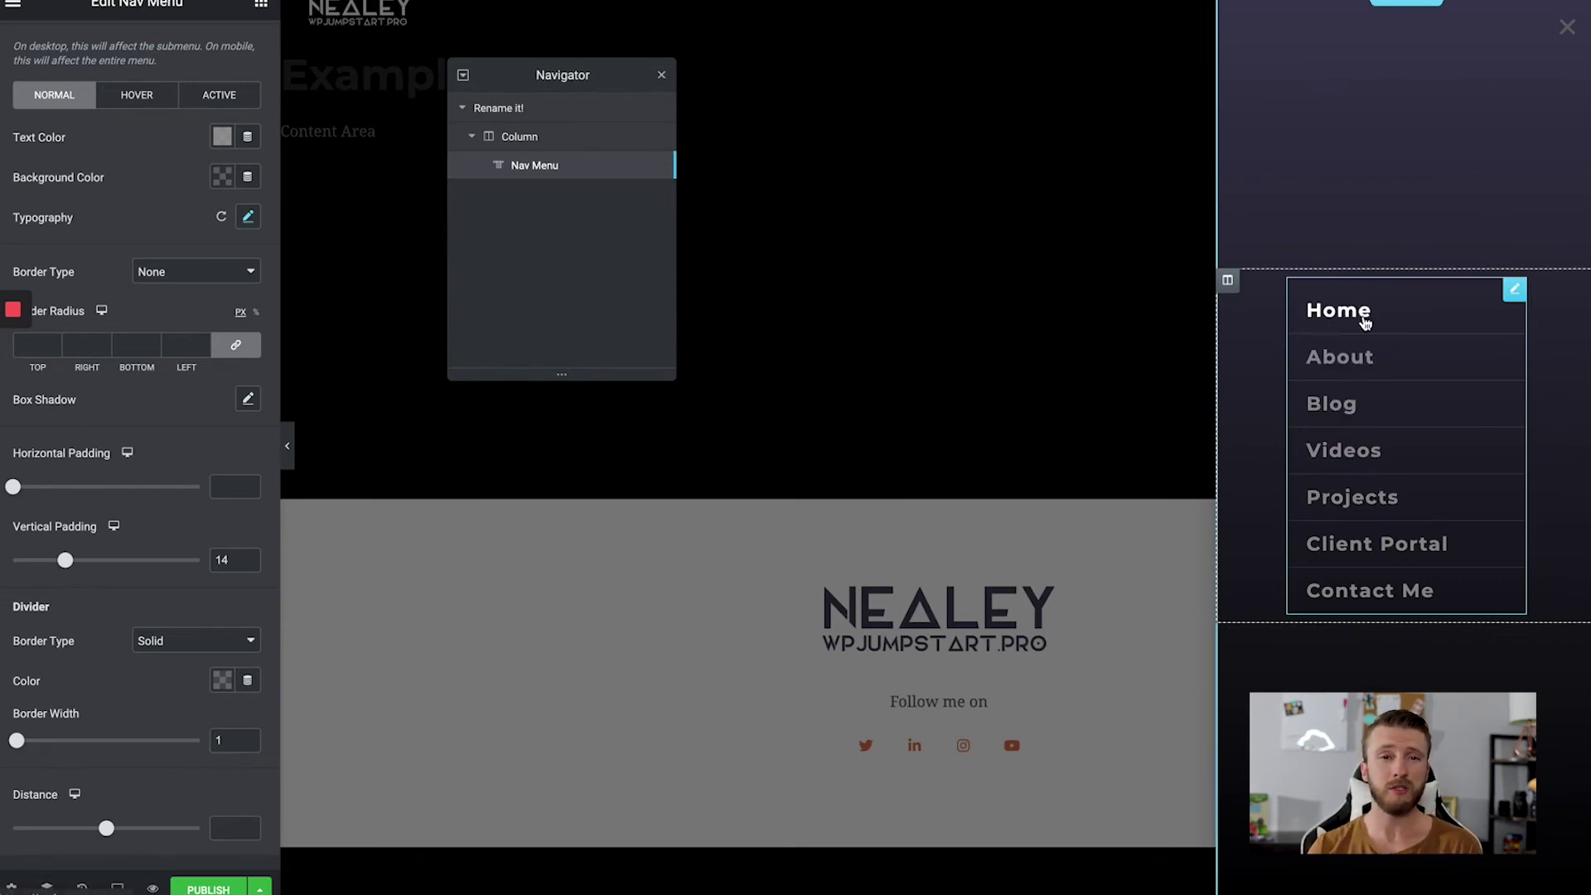
pyautogui.scroll(1, 58, 198)
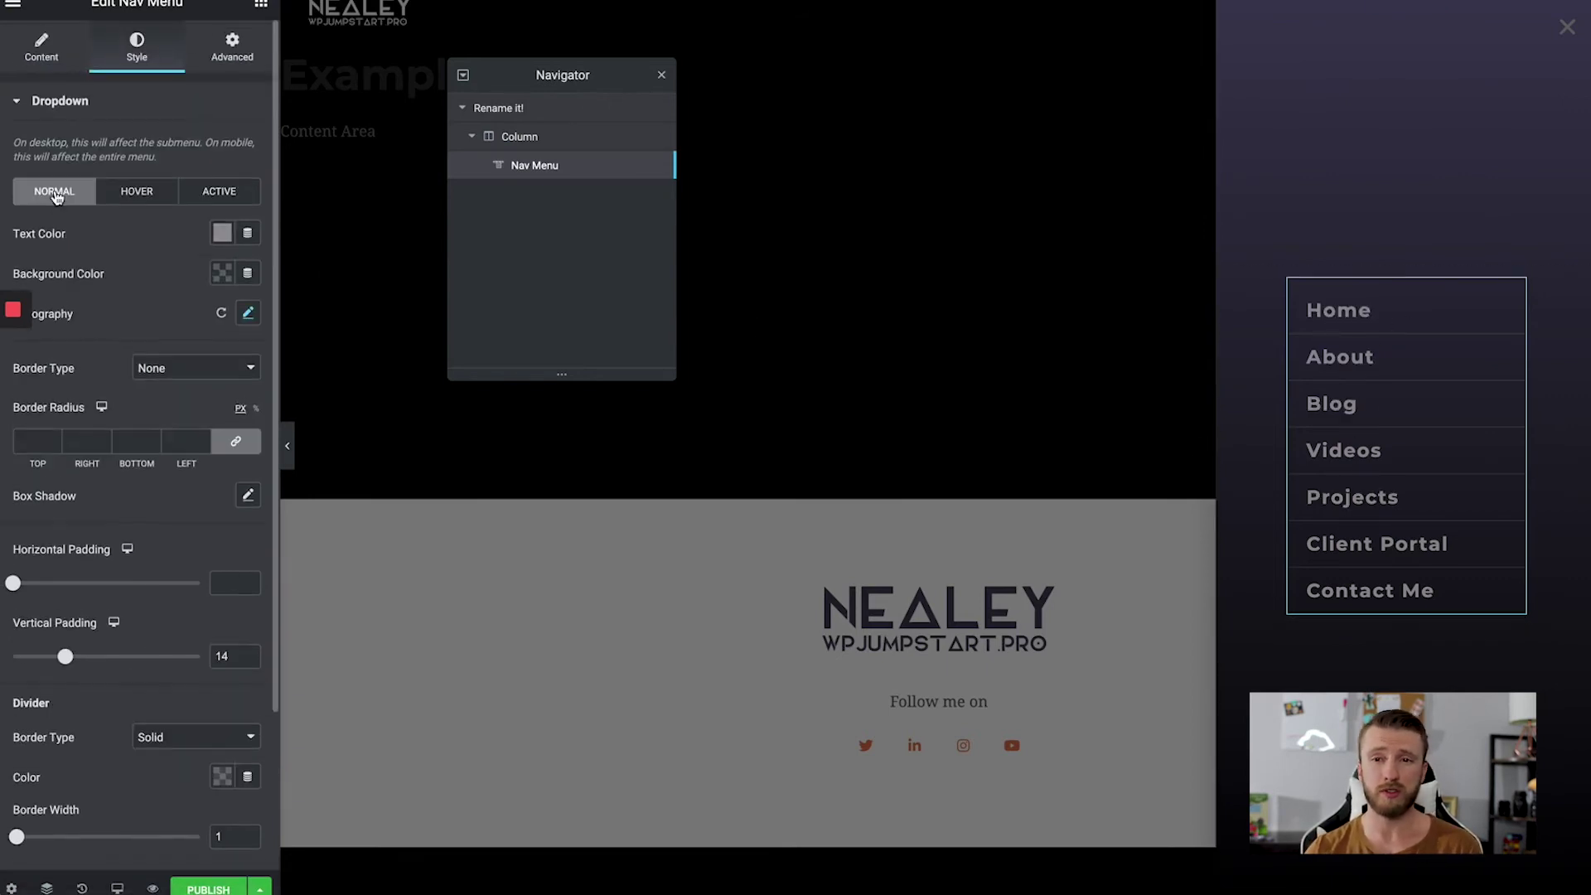
pyautogui.click(43, 47)
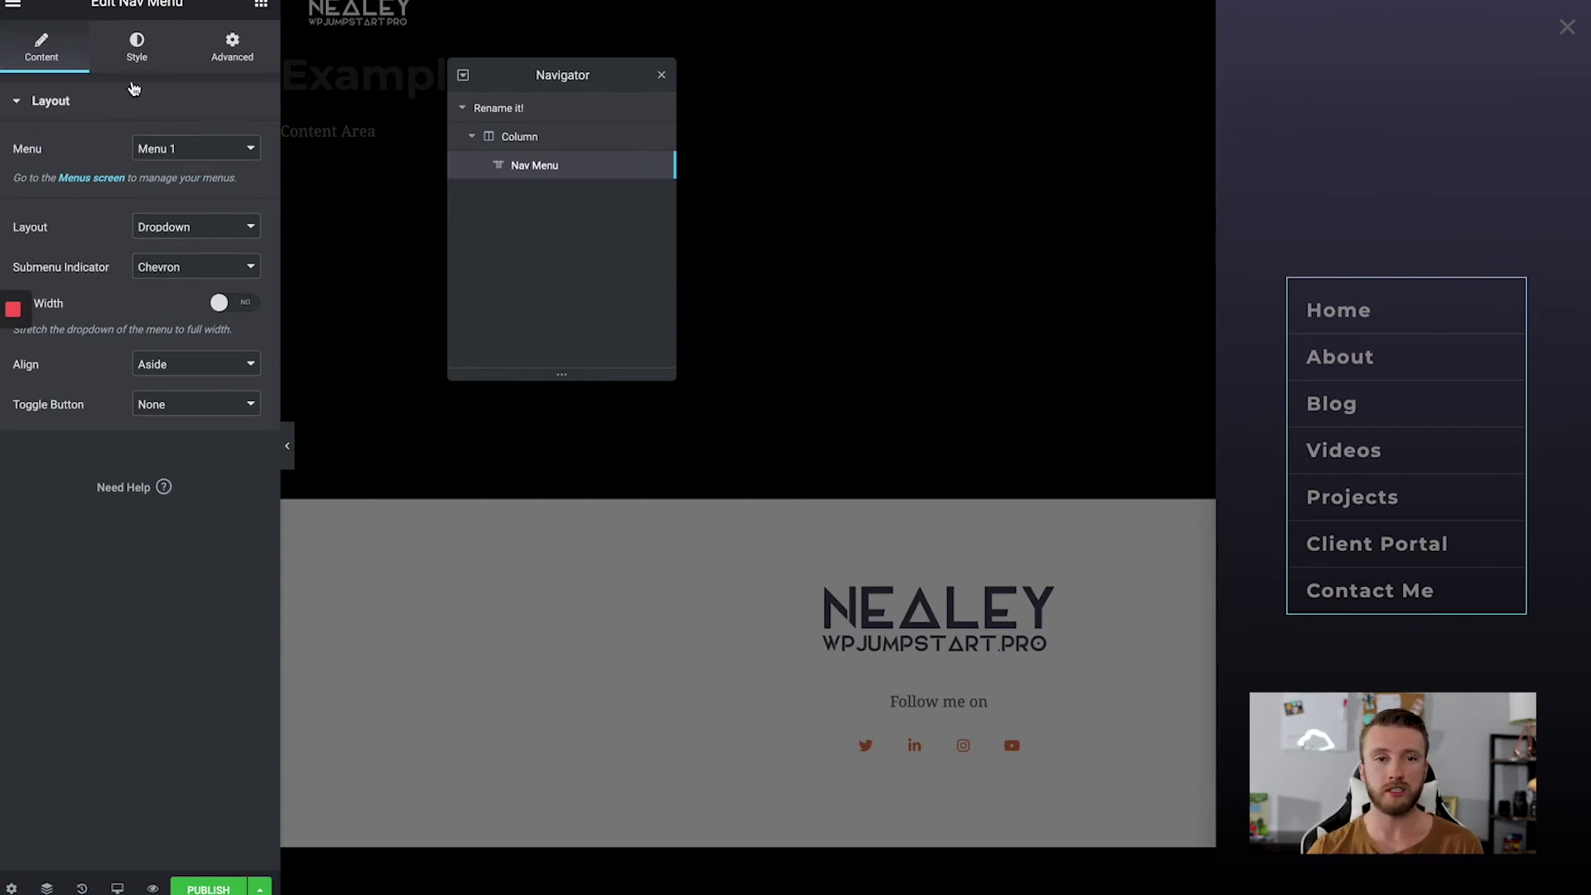
pyautogui.press('Escape')
# Step: Add a Social Icons widget below Contact Me and set its custom primary colour to white
pyautogui.write('social')
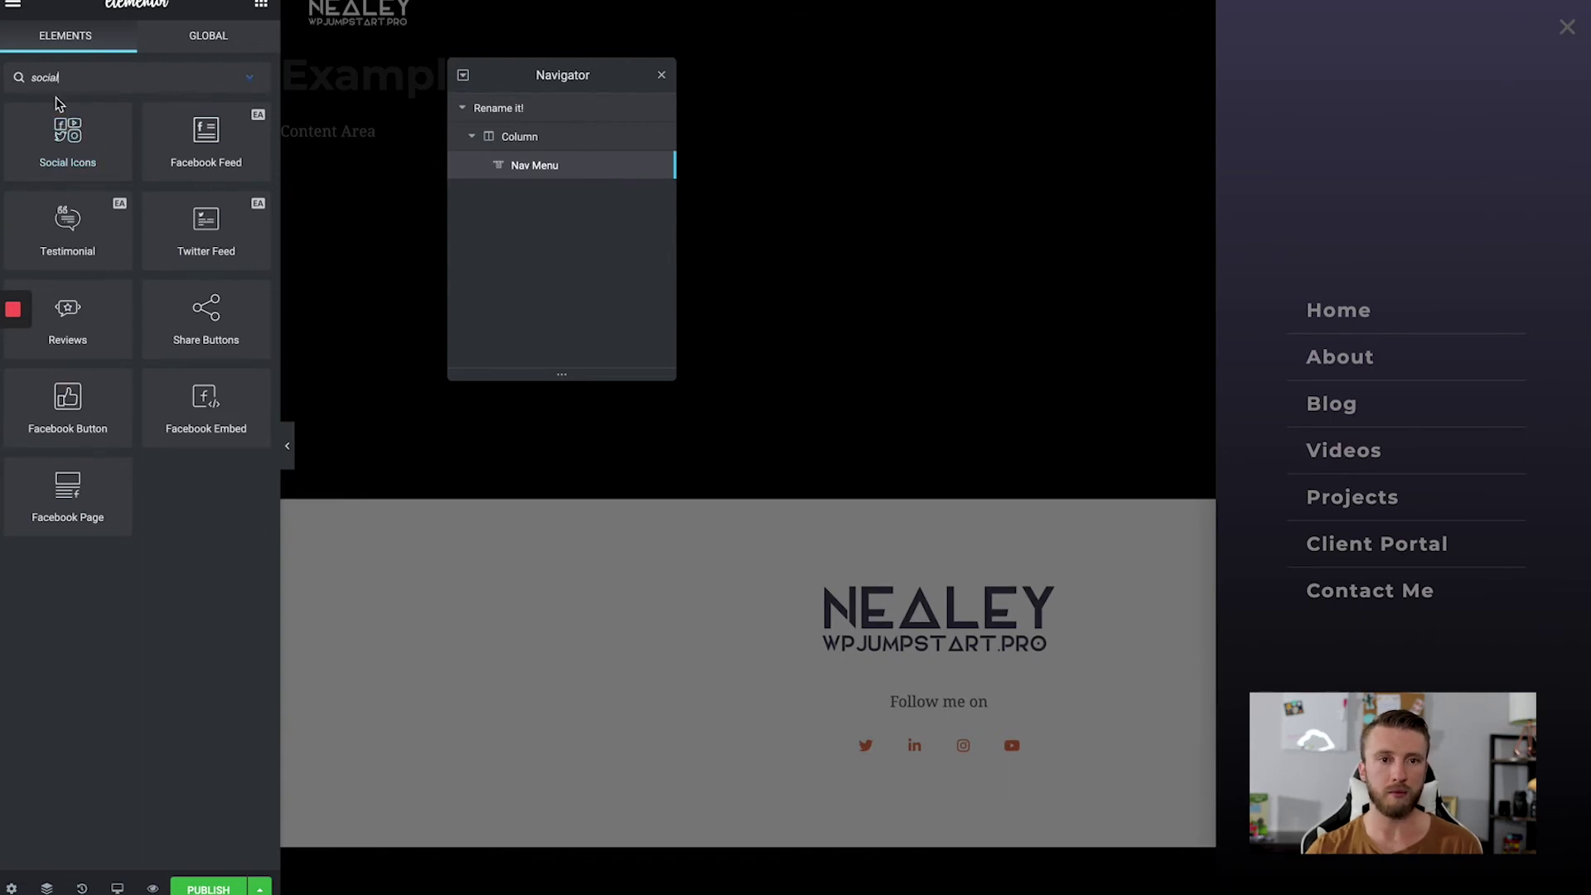
pyautogui.moveTo(47, 153); pyautogui.dragTo(1406, 593)
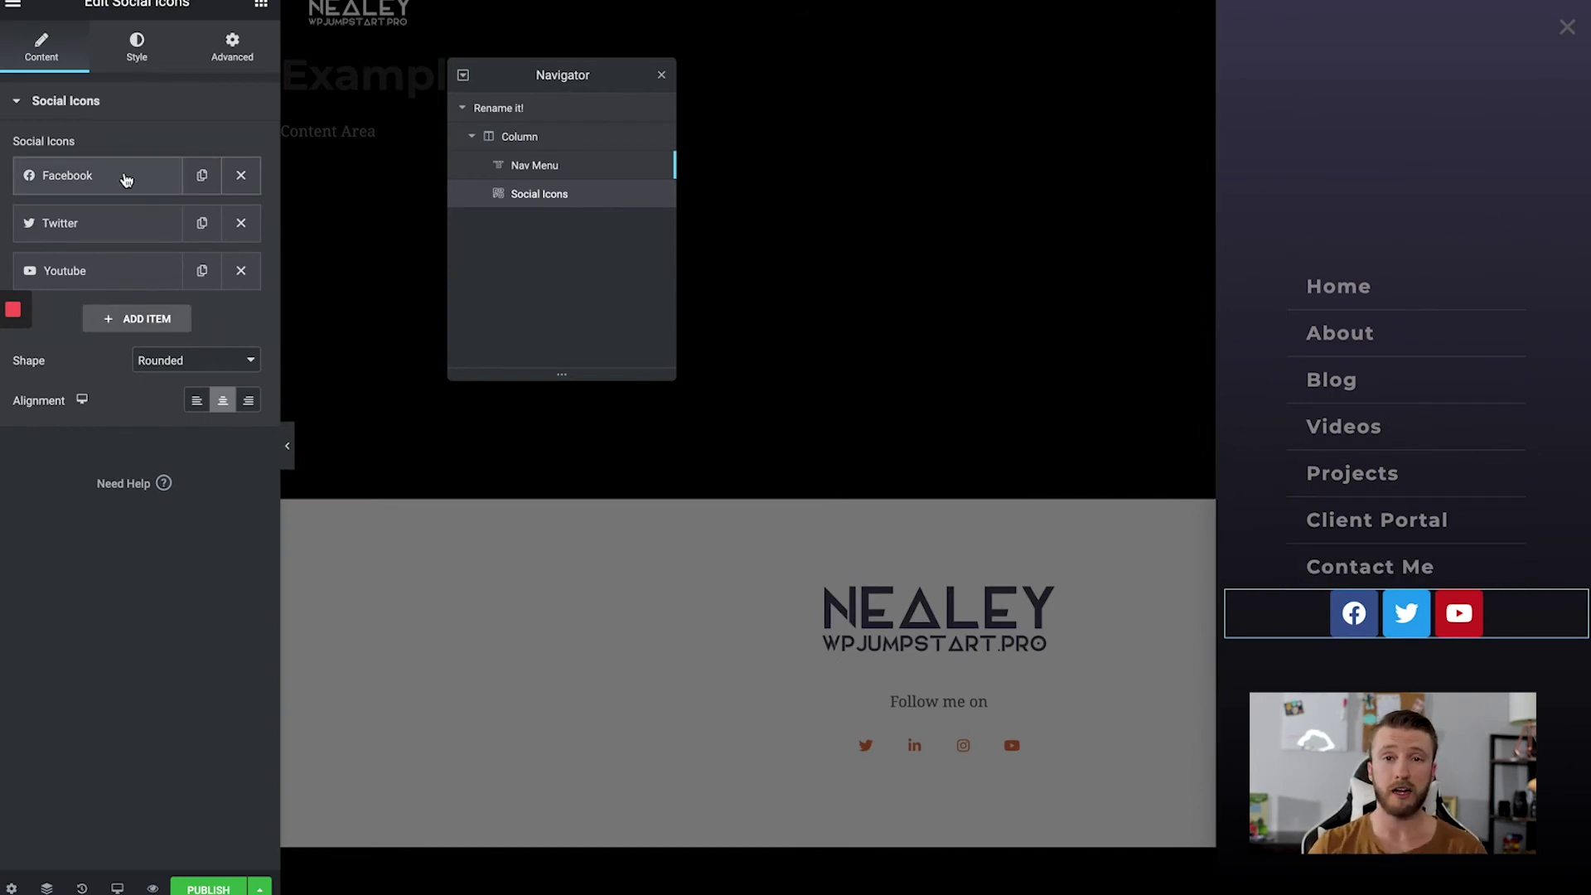
pyautogui.click(148, 65)
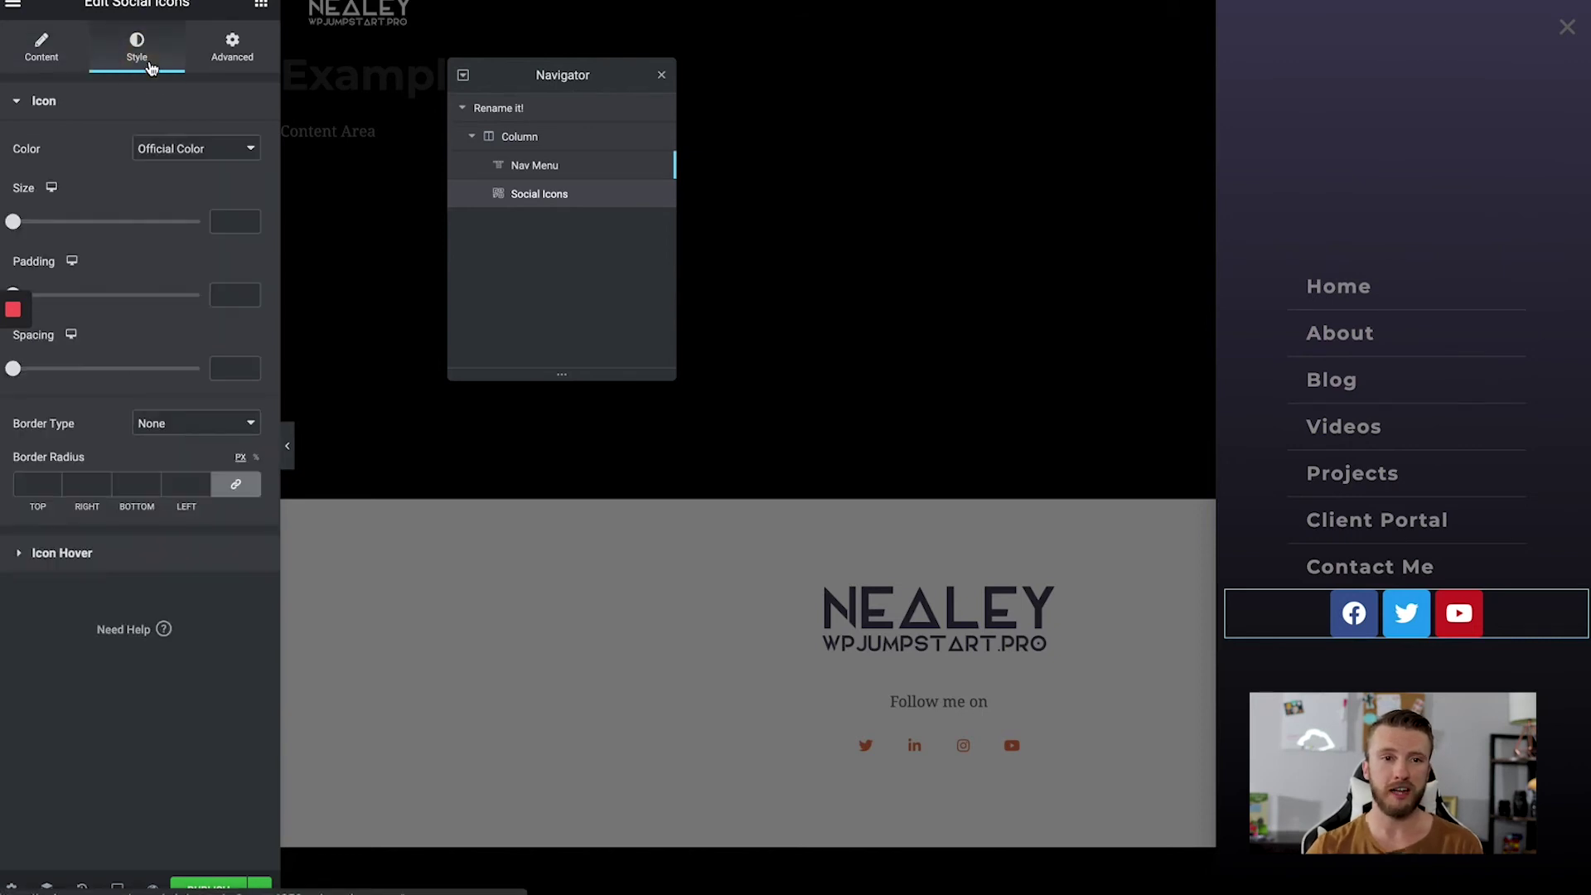
pyautogui.click(156, 148)
pyautogui.click(155, 165)
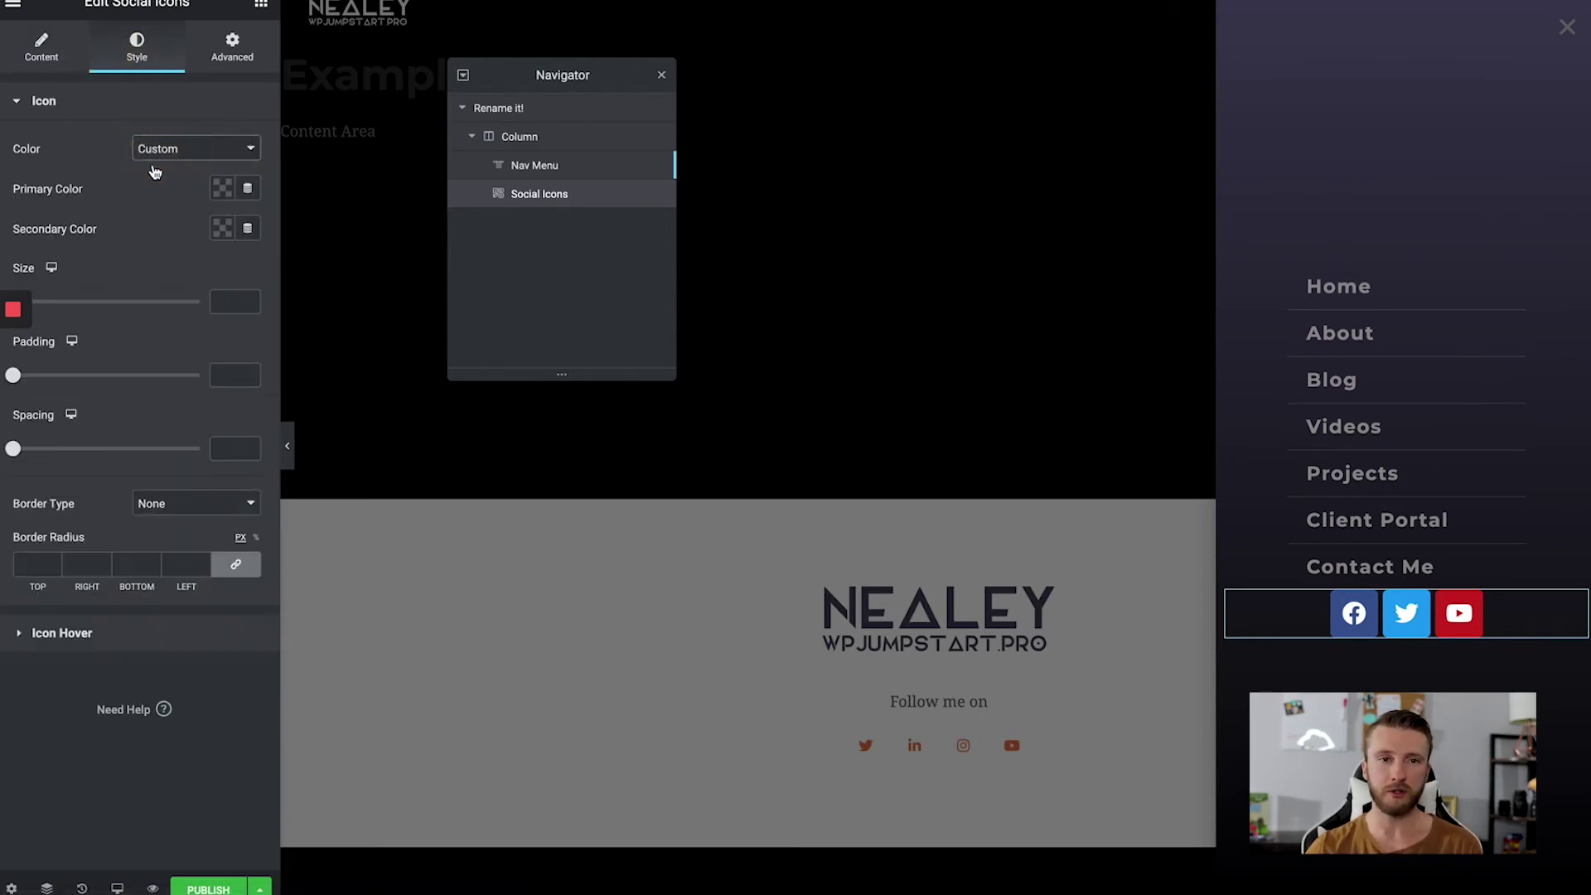
pyautogui.click(221, 188)
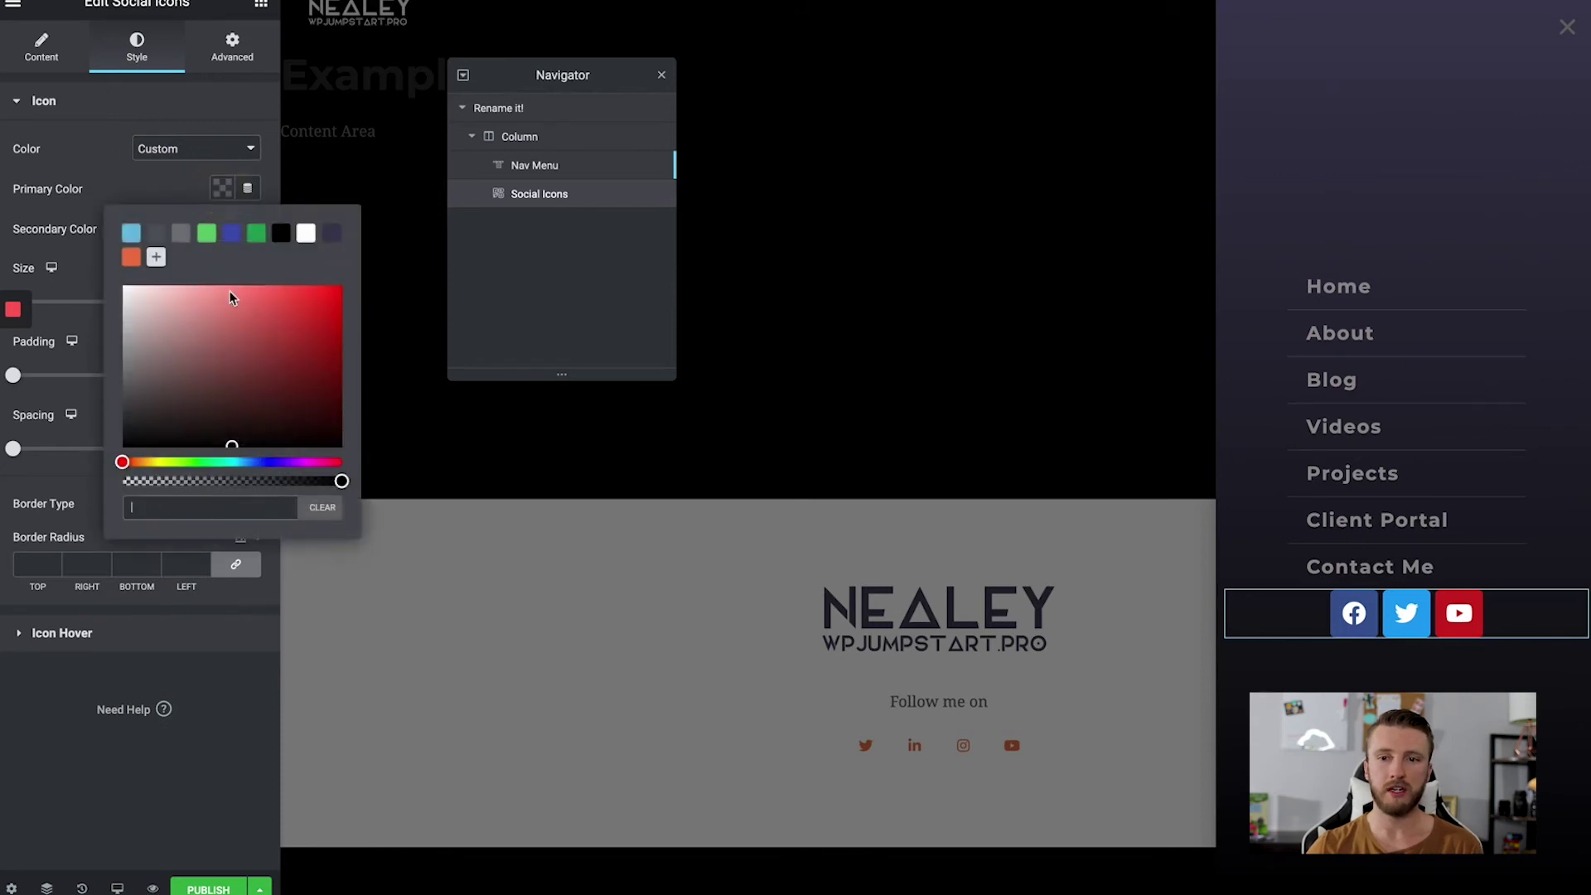
pyautogui.click(130, 257)
pyautogui.moveTo(214, 391); pyautogui.dragTo(49, 195)
pyautogui.click(159, 186)
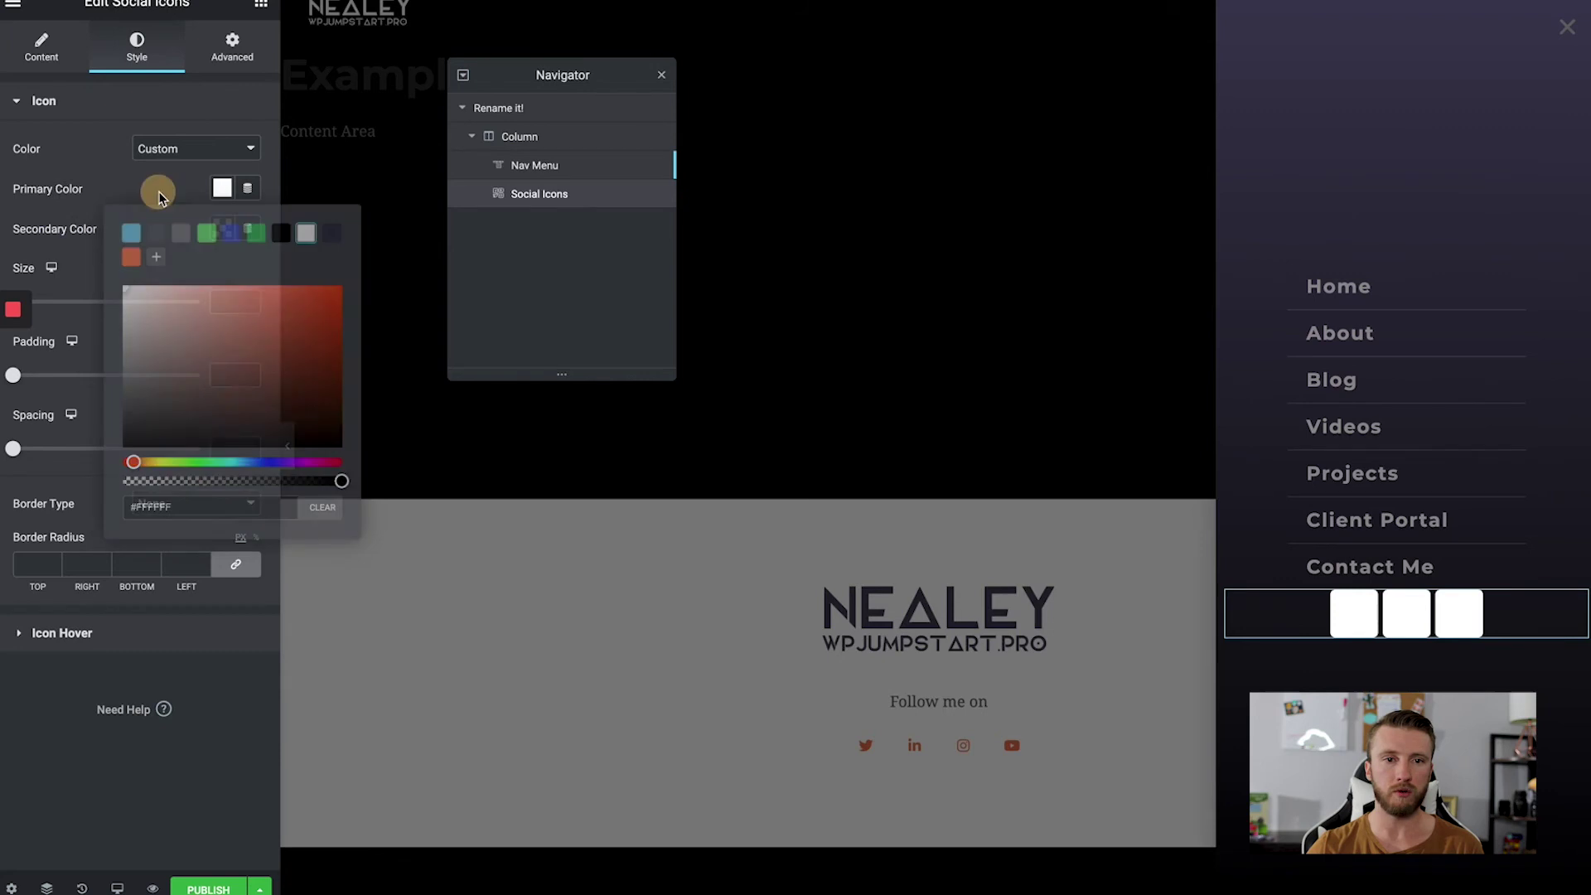
# Step: Remove the solid boxes behind the social icons and set the icon size to 14
pyautogui.click(51, 51)
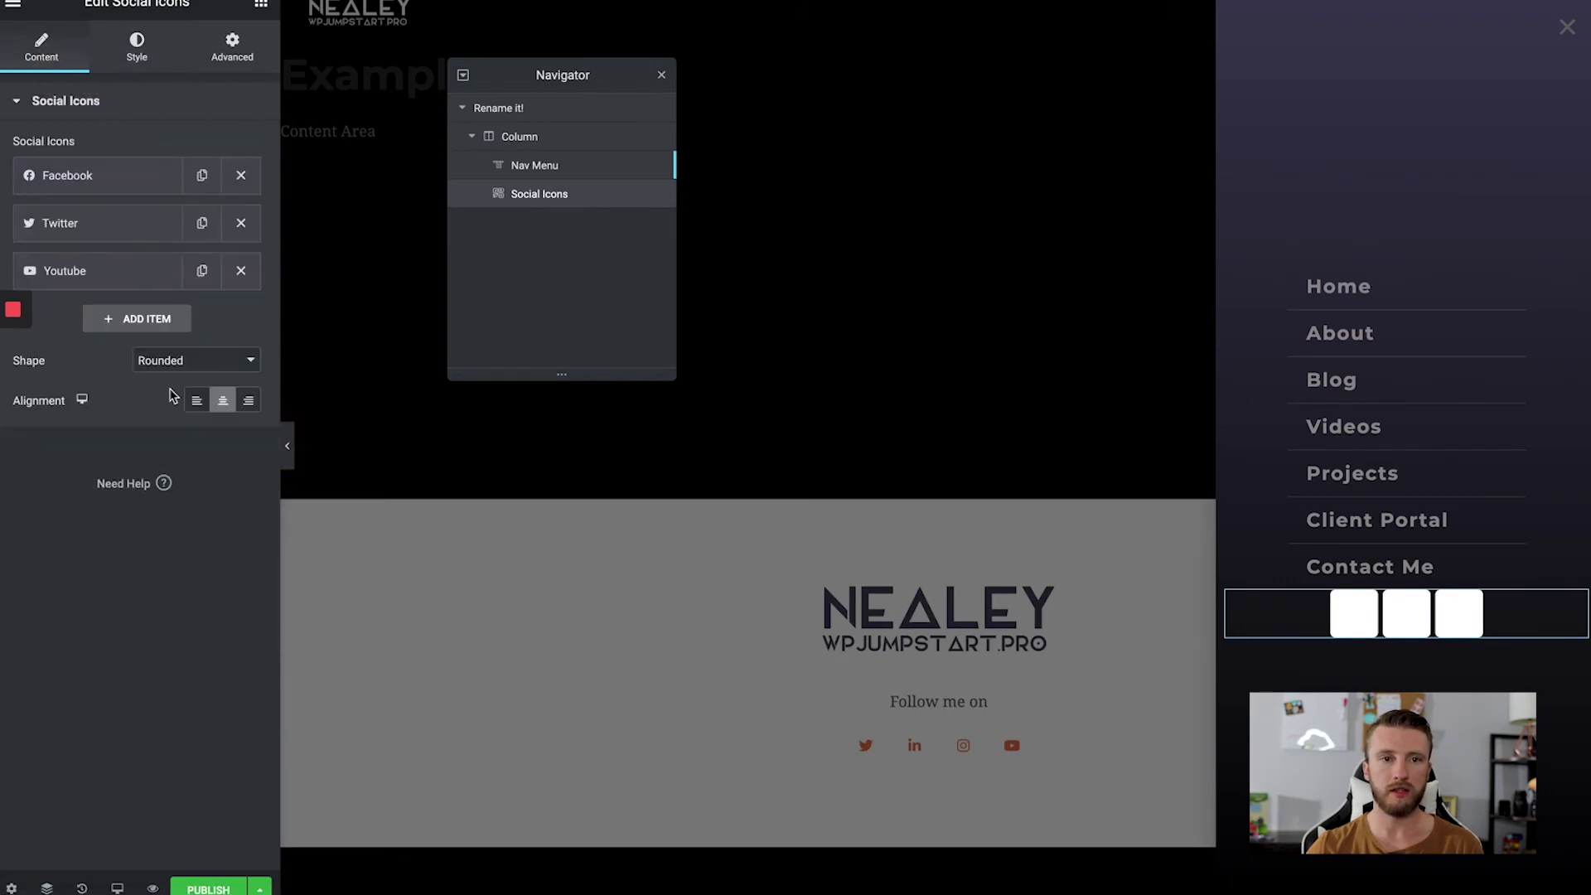
pyautogui.click(177, 361)
pyautogui.click(177, 367)
pyautogui.click(137, 48)
pyautogui.click(92, 473)
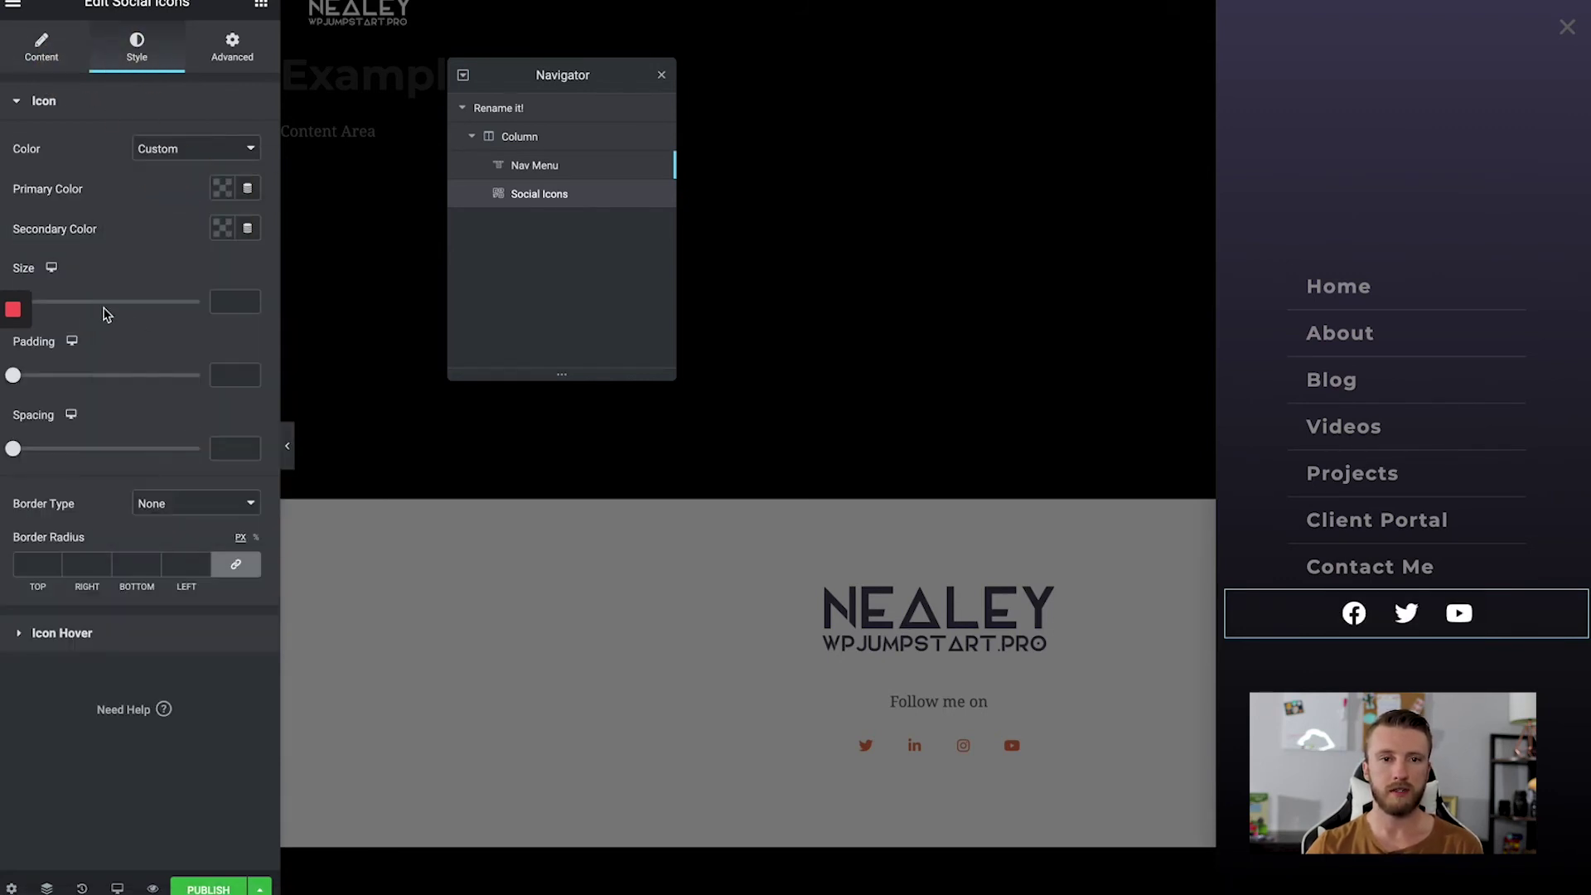
pyautogui.moveTo(103, 308); pyautogui.dragTo(43, 304)
pyautogui.doubleClick(234, 301)
pyautogui.write('14')
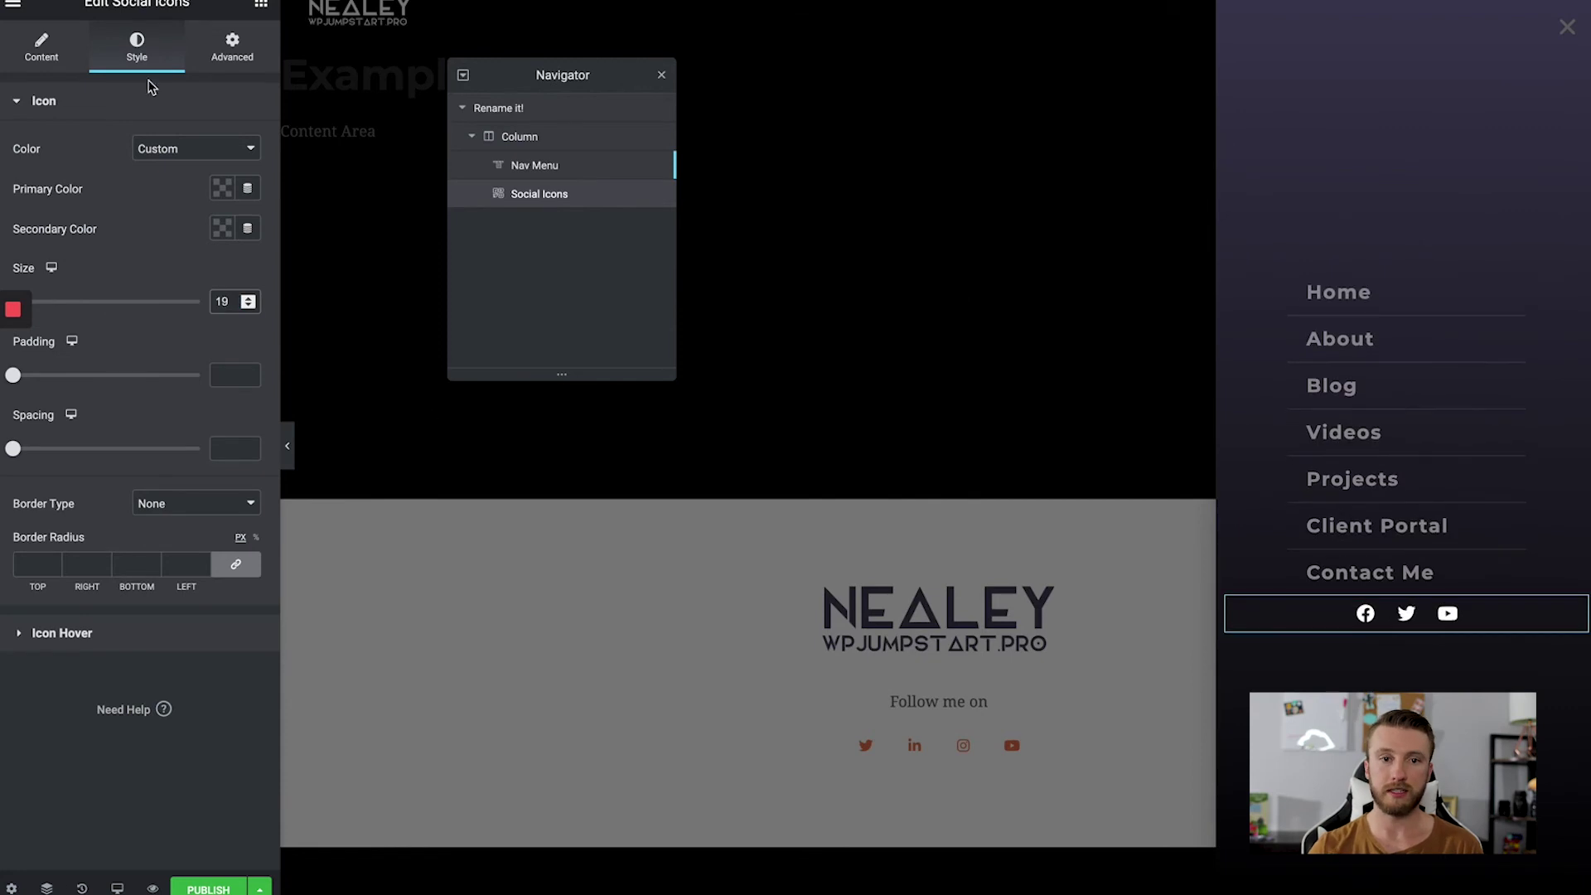
# Step: Left-align the social icons, increase their spacing, and make the hover colour white
pyautogui.click(42, 48)
pyautogui.click(196, 400)
pyautogui.click(137, 48)
pyautogui.click(43, 447)
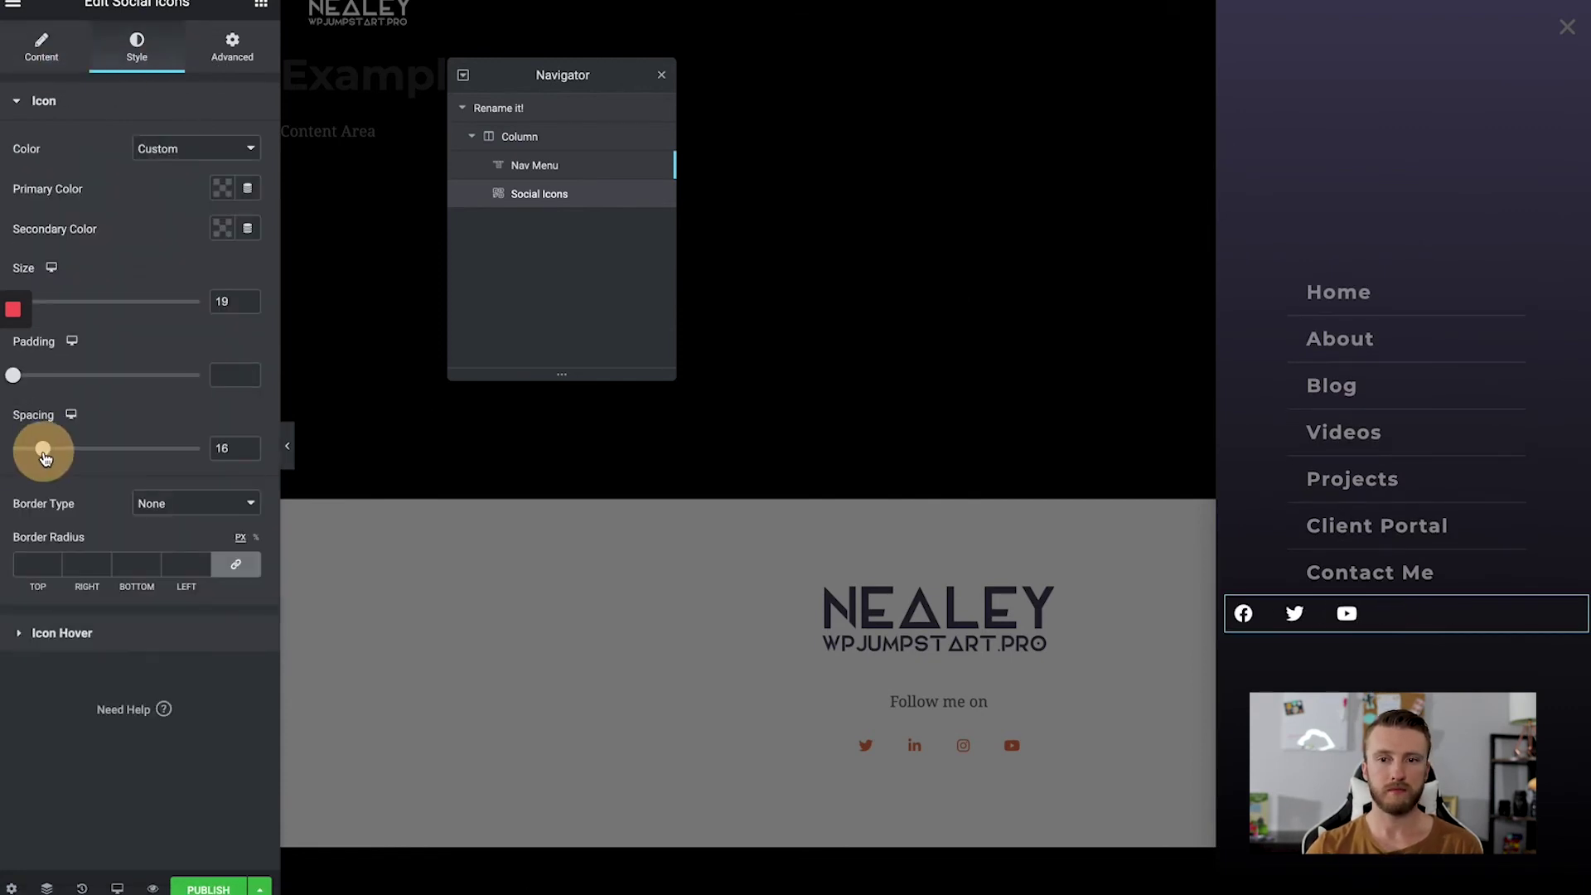
pyautogui.click(222, 189)
pyautogui.click(131, 379)
pyautogui.click(62, 632)
pyautogui.click(222, 236)
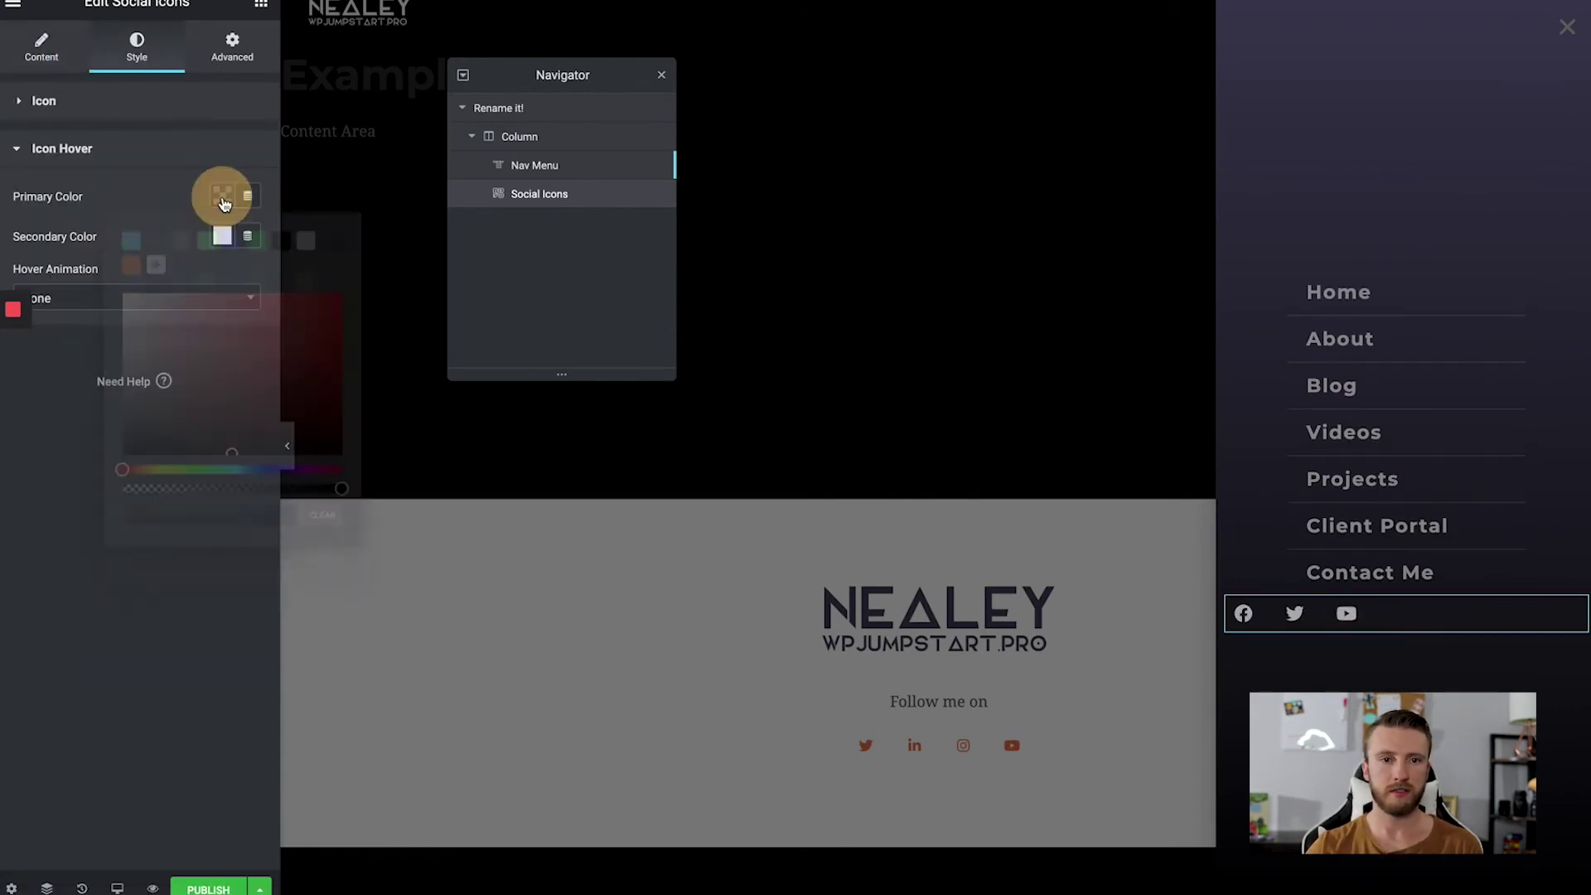
pyautogui.click(306, 319)
pyautogui.click(1144, 409)
# Step: Give the social icons row a custom width under Advanced > Positioning
pyautogui.click(224, 48)
pyautogui.click(196, 434)
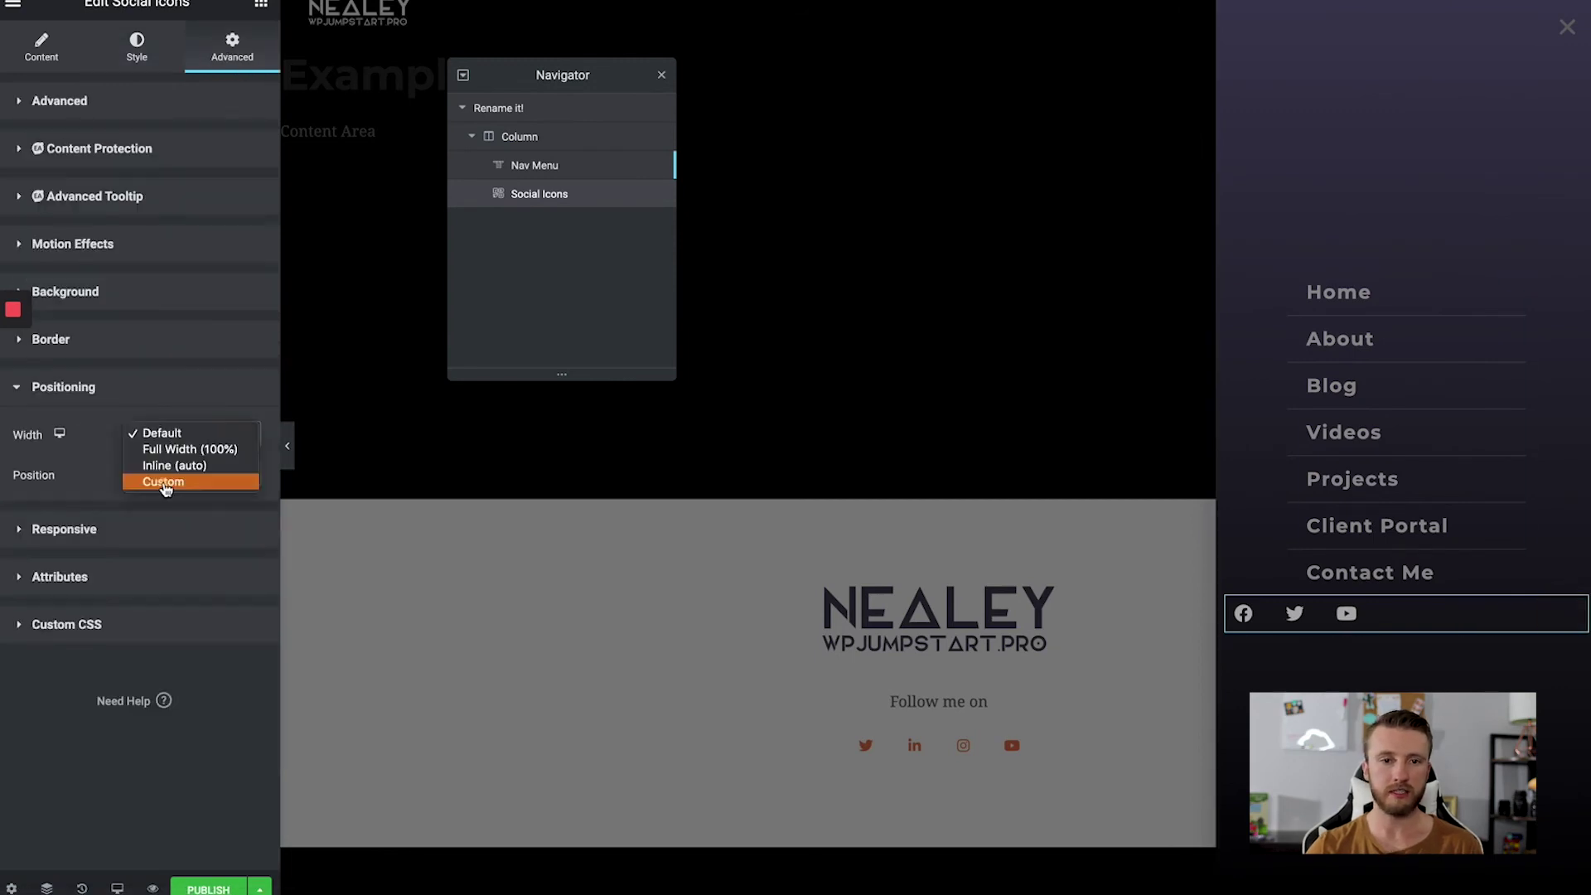
pyautogui.click(160, 486)
pyautogui.click(49, 507)
pyautogui.moveTo(49, 507); pyautogui.dragTo(56, 507)
# Step: Review the nav menu's submenu border style and width settings without changing them
pyautogui.click(534, 165)
pyautogui.click(137, 48)
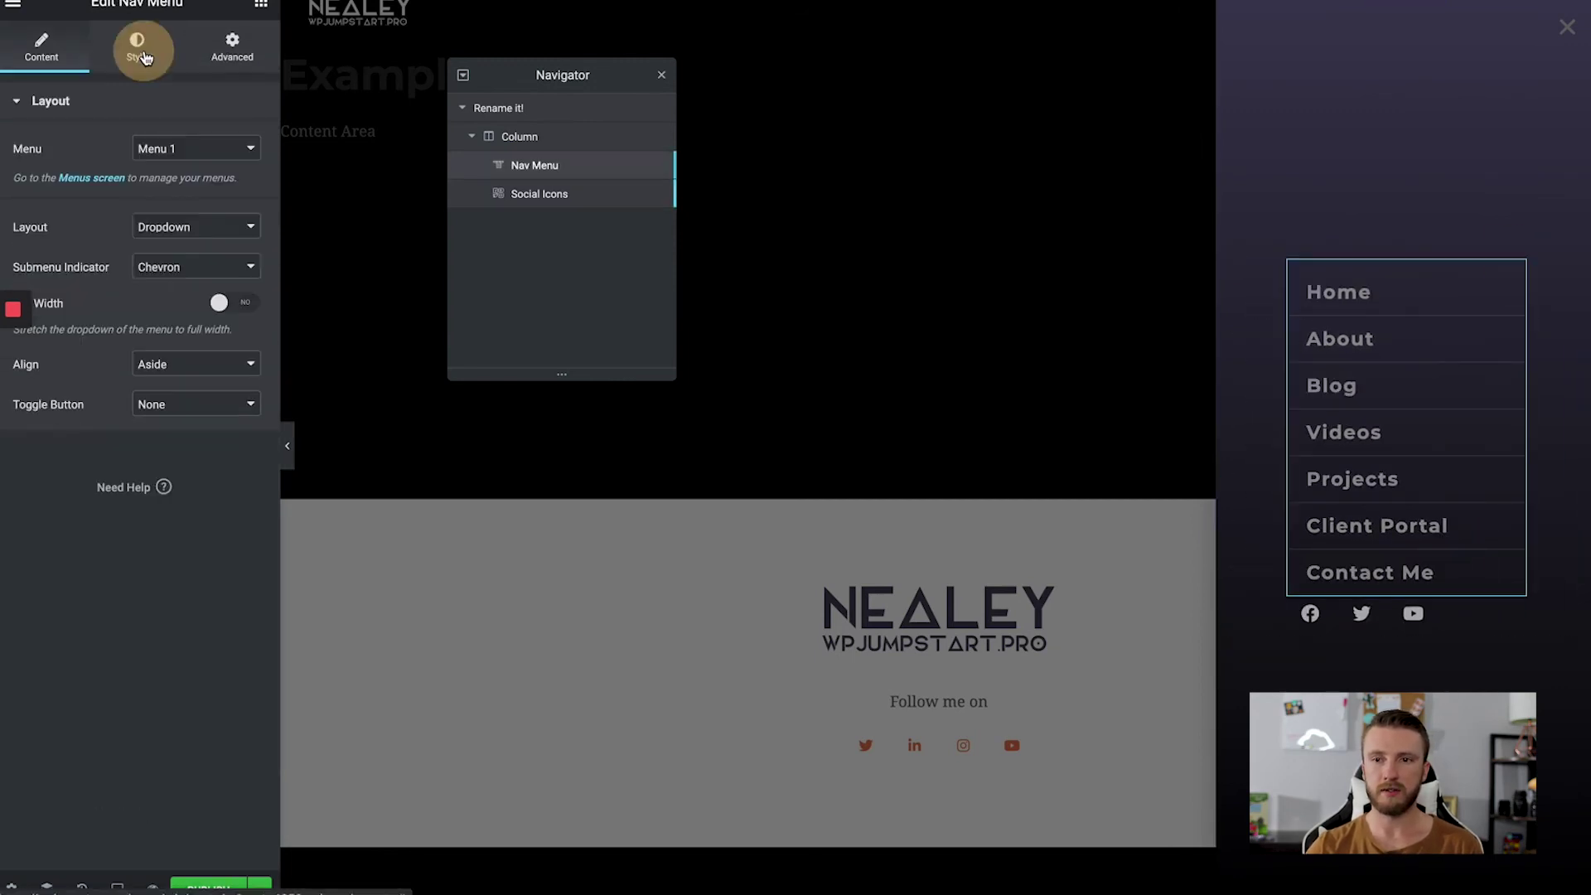
pyautogui.scroll(-2, 178, 223)
pyautogui.scroll(3, 163, 260)
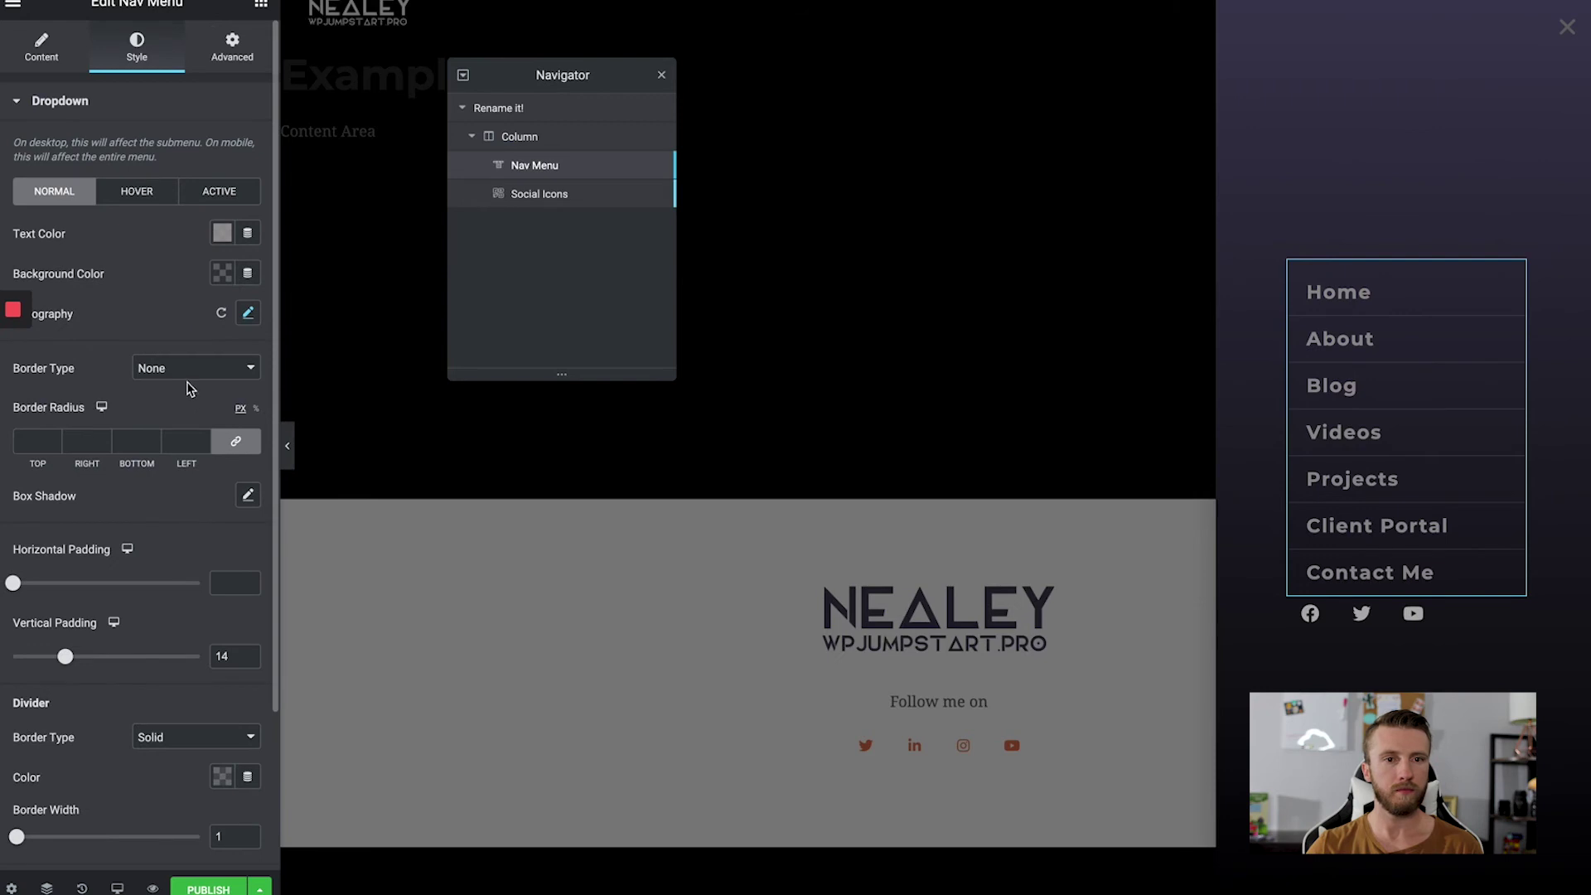
pyautogui.click(189, 368)
pyautogui.click(166, 345)
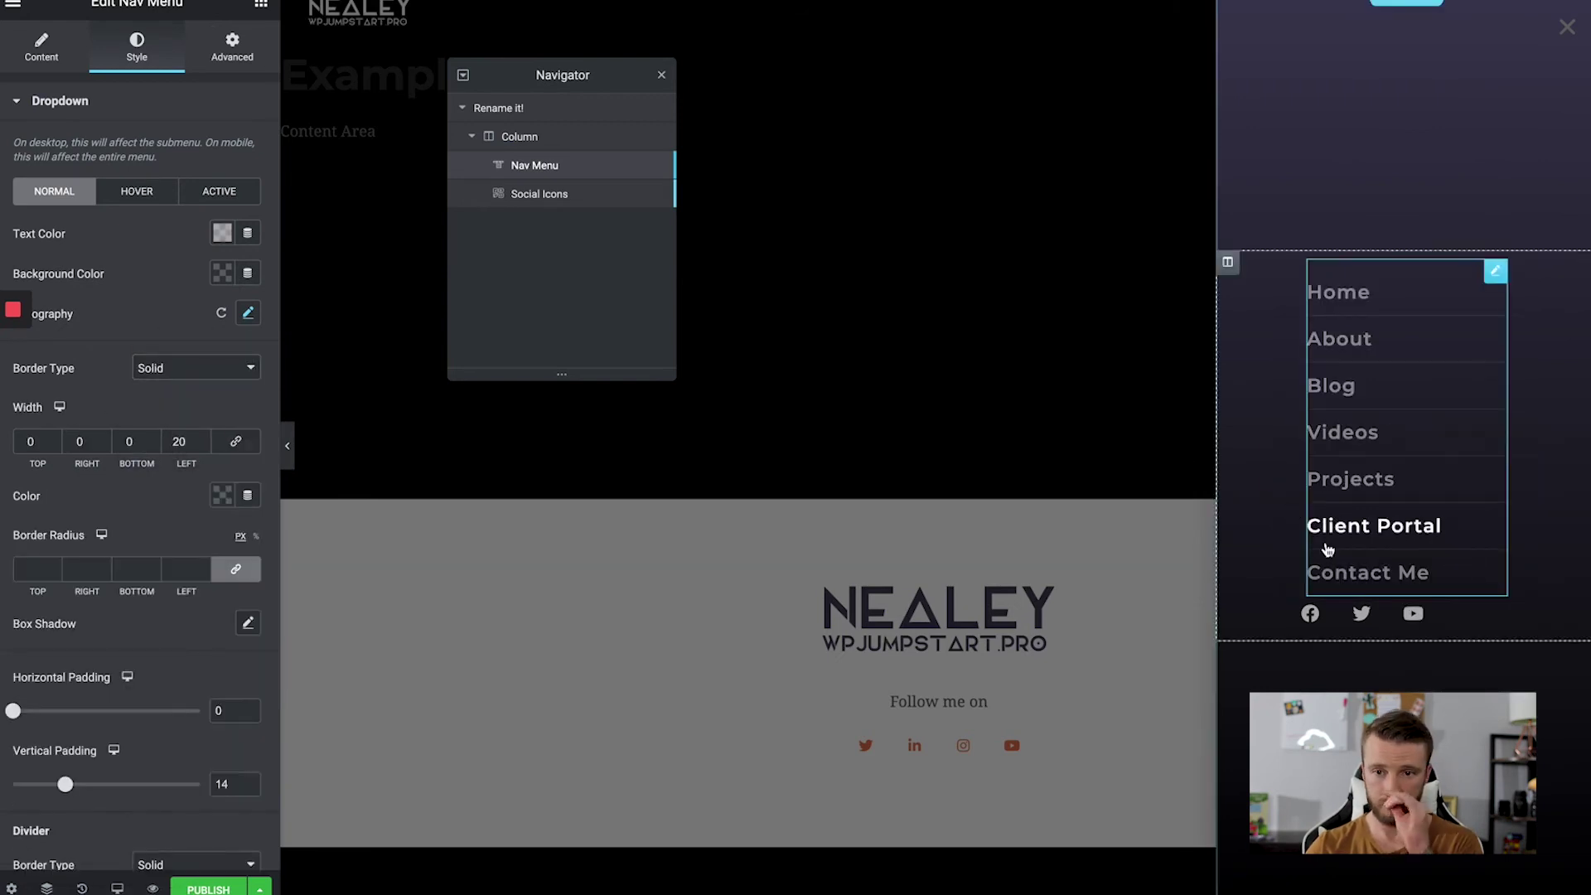
pyautogui.click(232, 48)
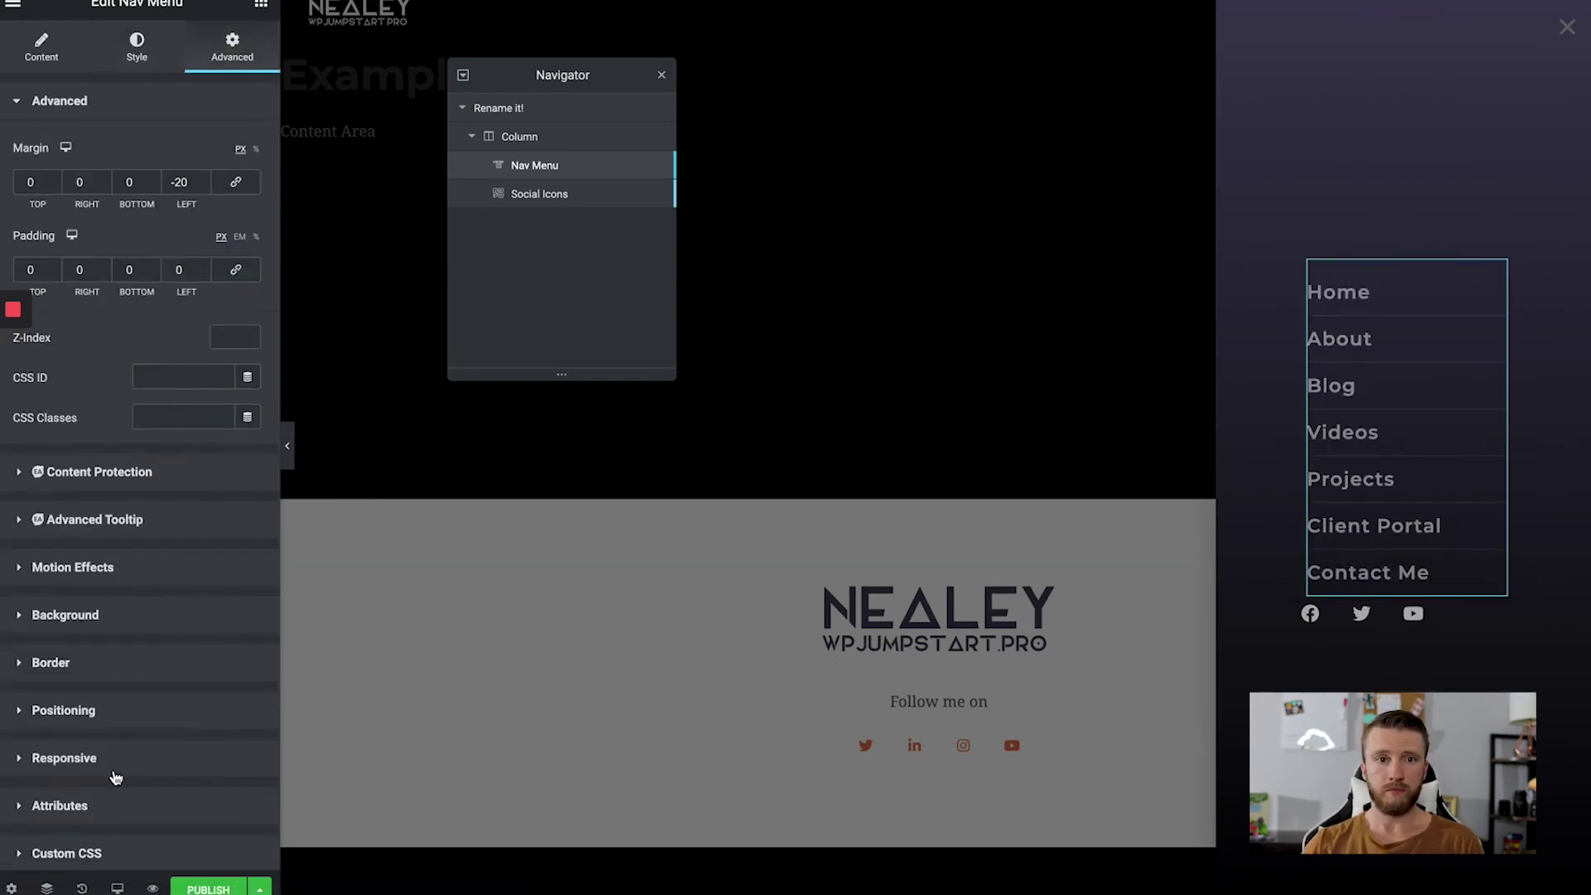
pyautogui.click(63, 706)
# Step: Unlink the social icons' margins, set the top margin to 7, and preview the popup
pyautogui.click(1484, 611)
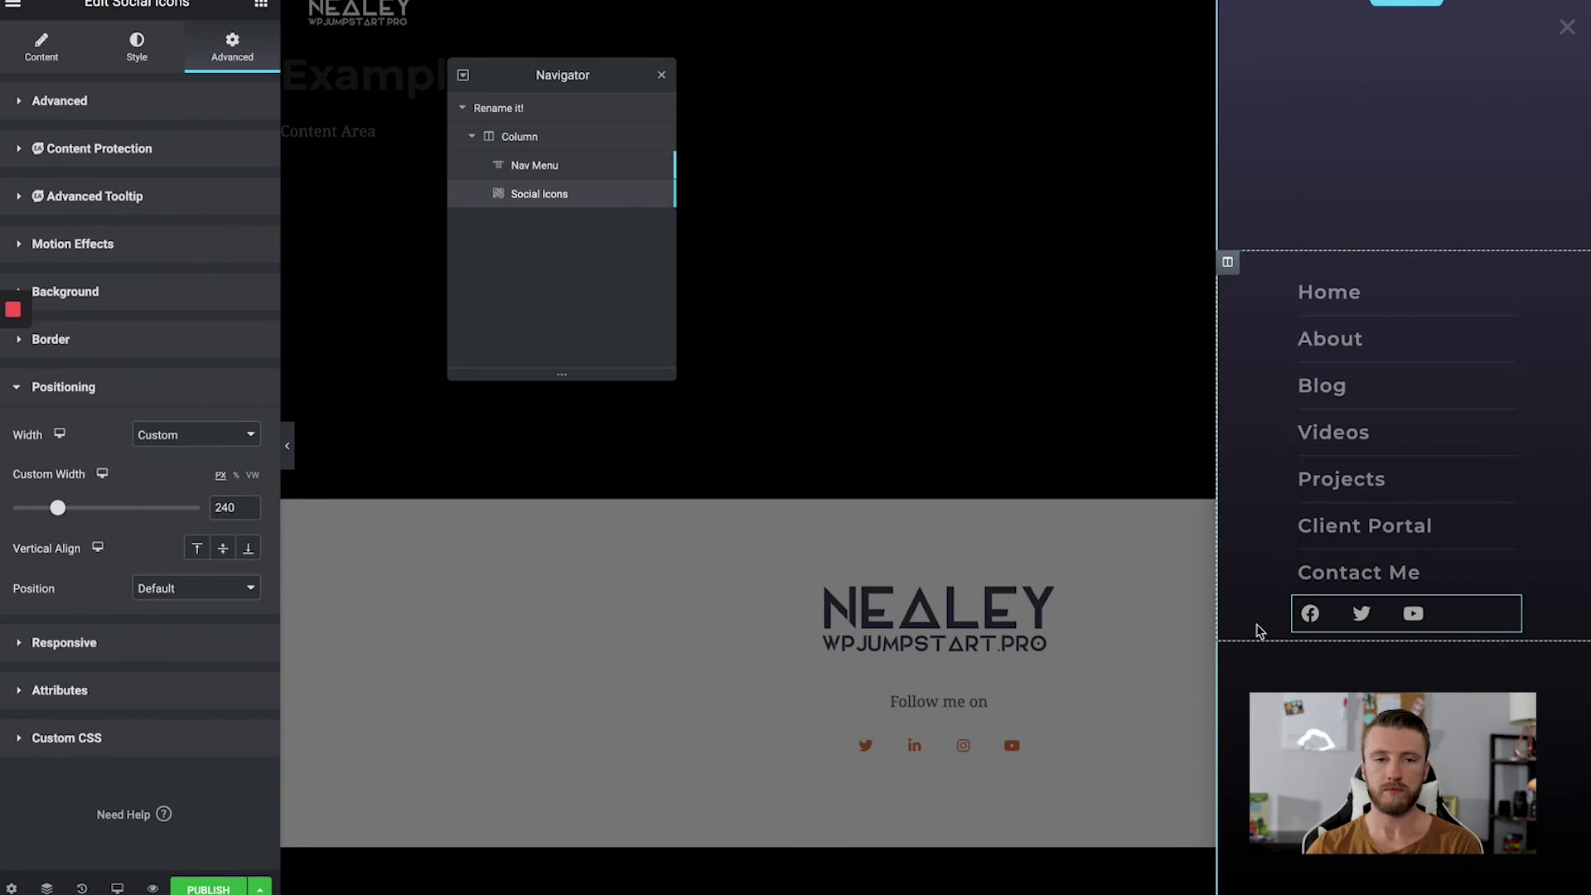
pyautogui.click(137, 100)
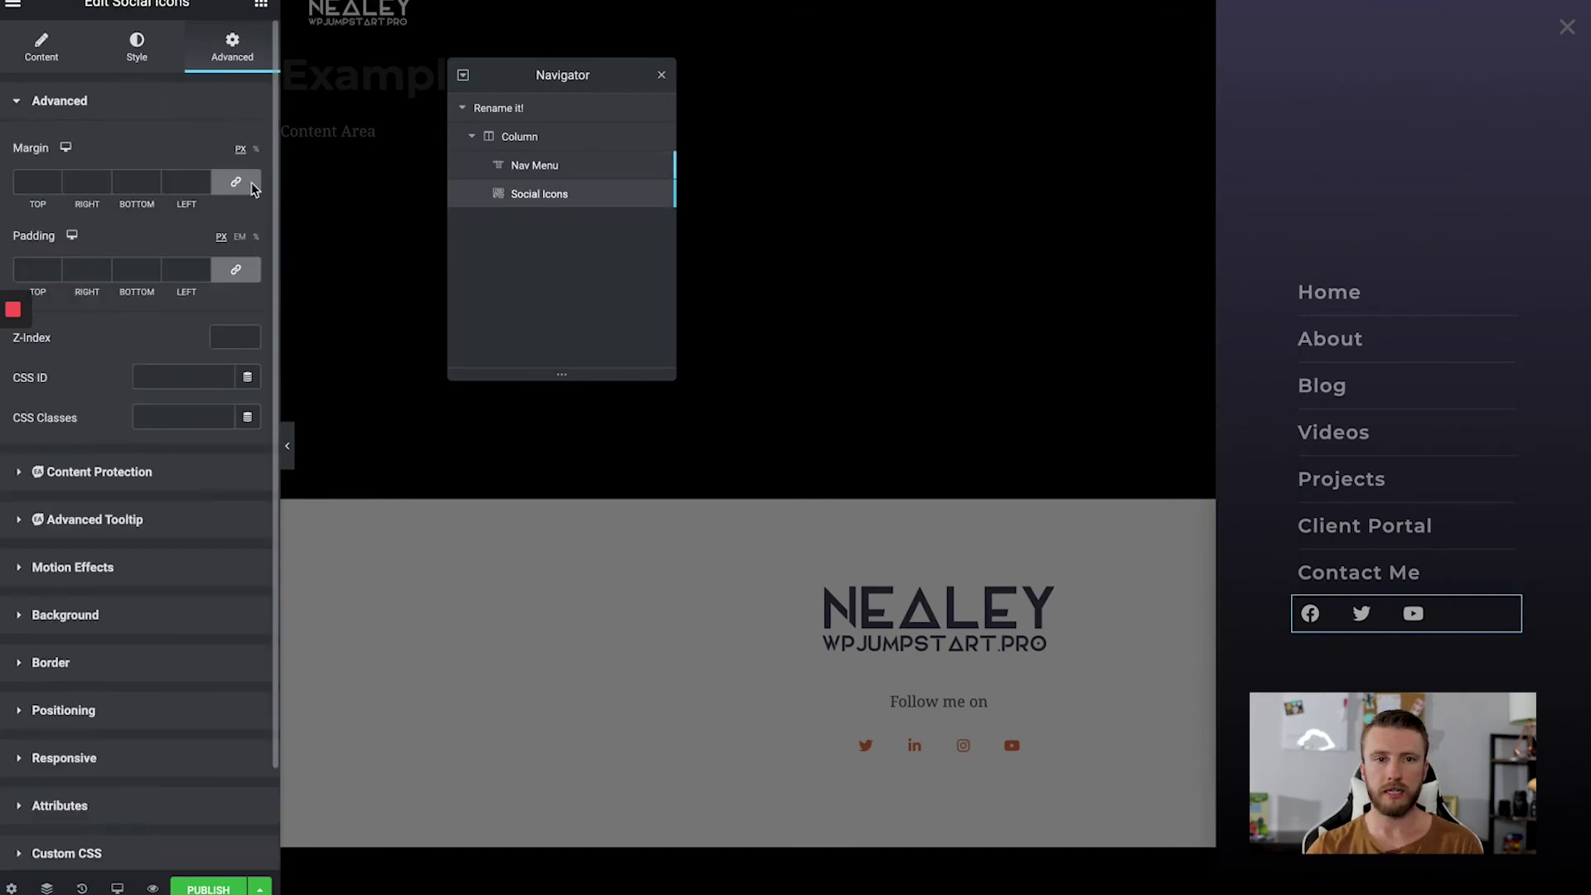
pyautogui.click(237, 188)
pyautogui.click(37, 182)
pyautogui.write('1')
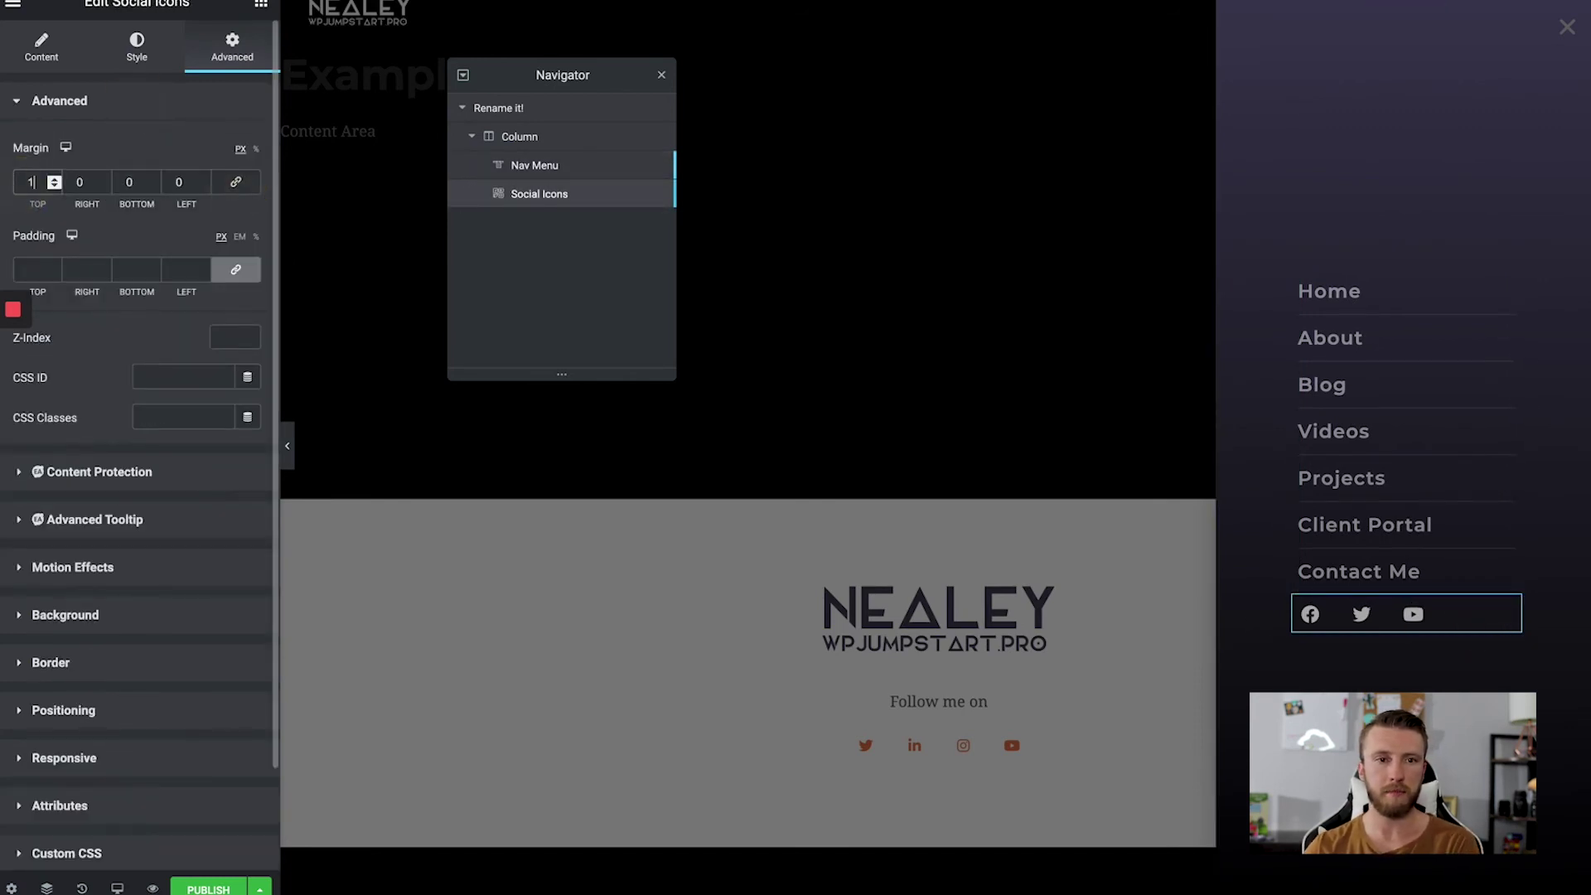
pyautogui.press('BackSpace')
pyautogui.write('6')
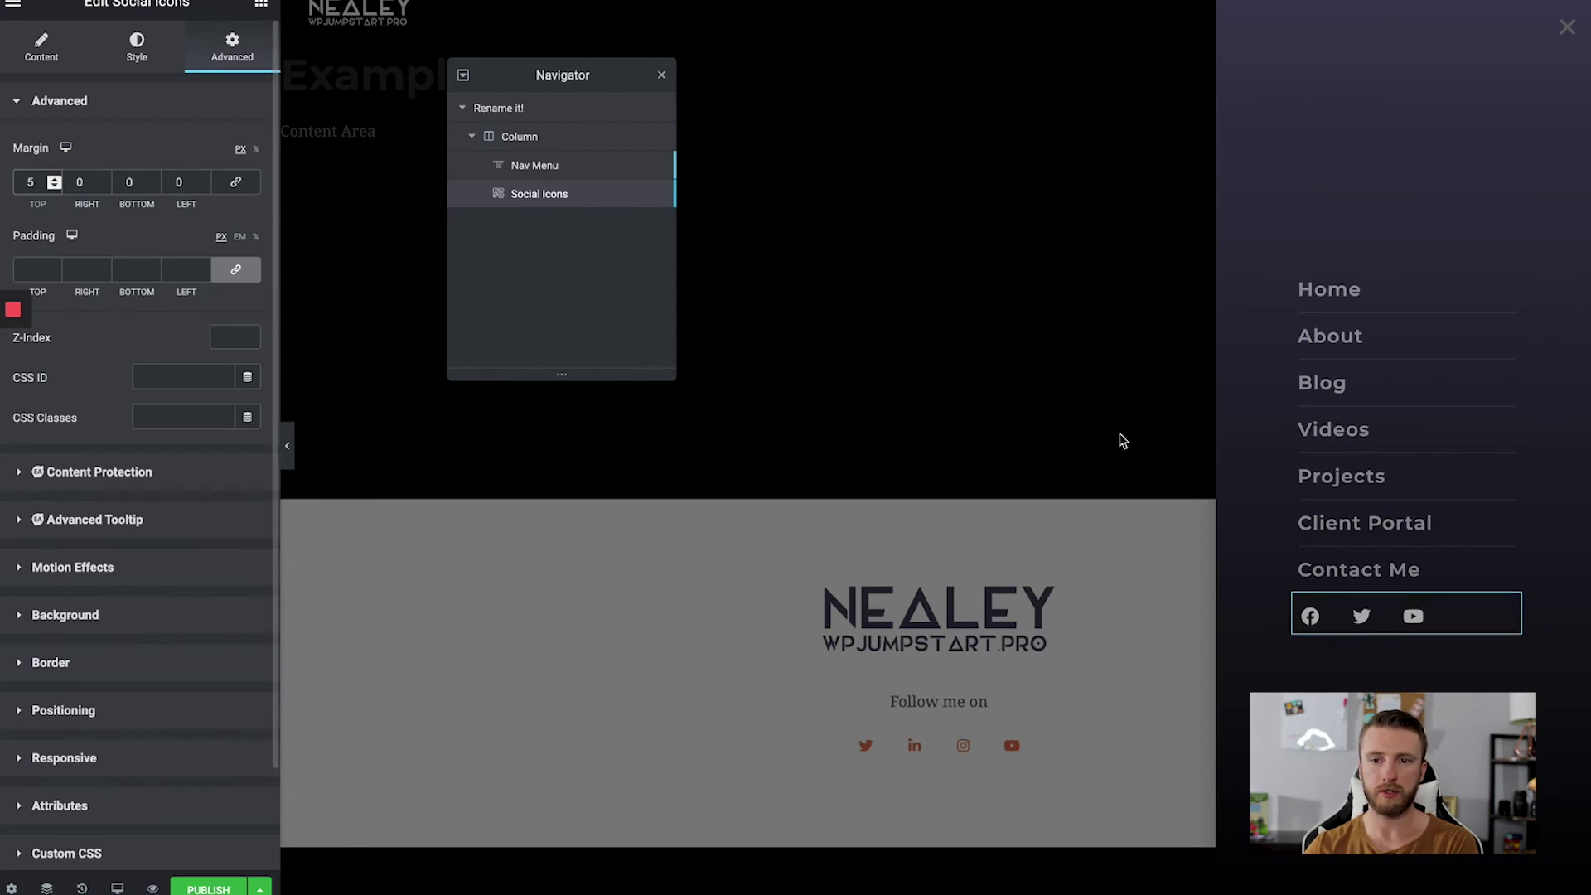
pyautogui.press('Up')
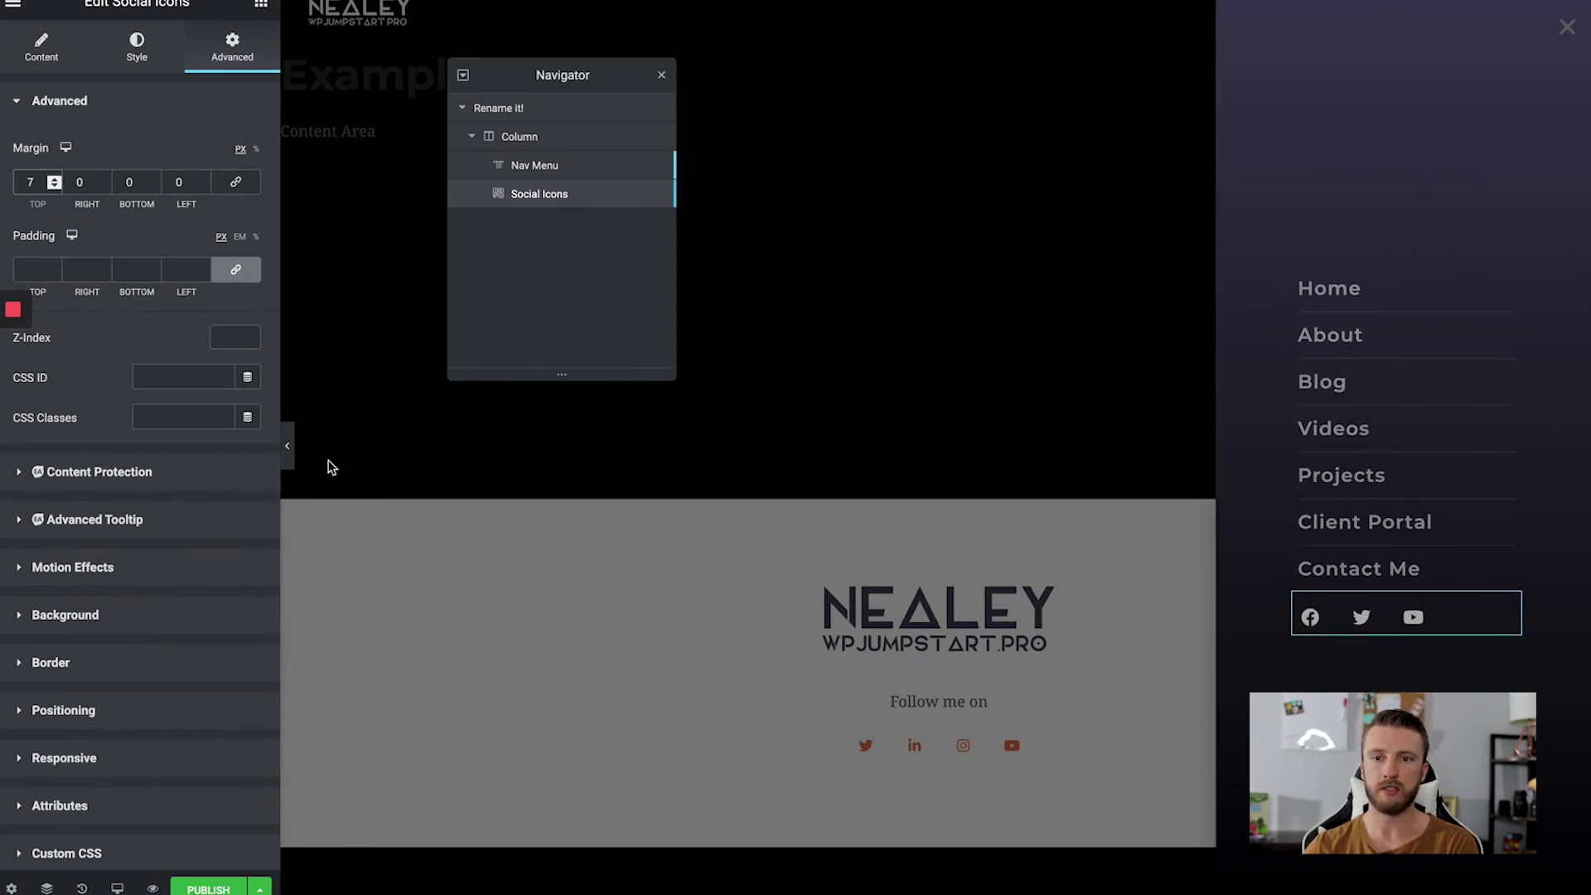
pyautogui.click(289, 465)
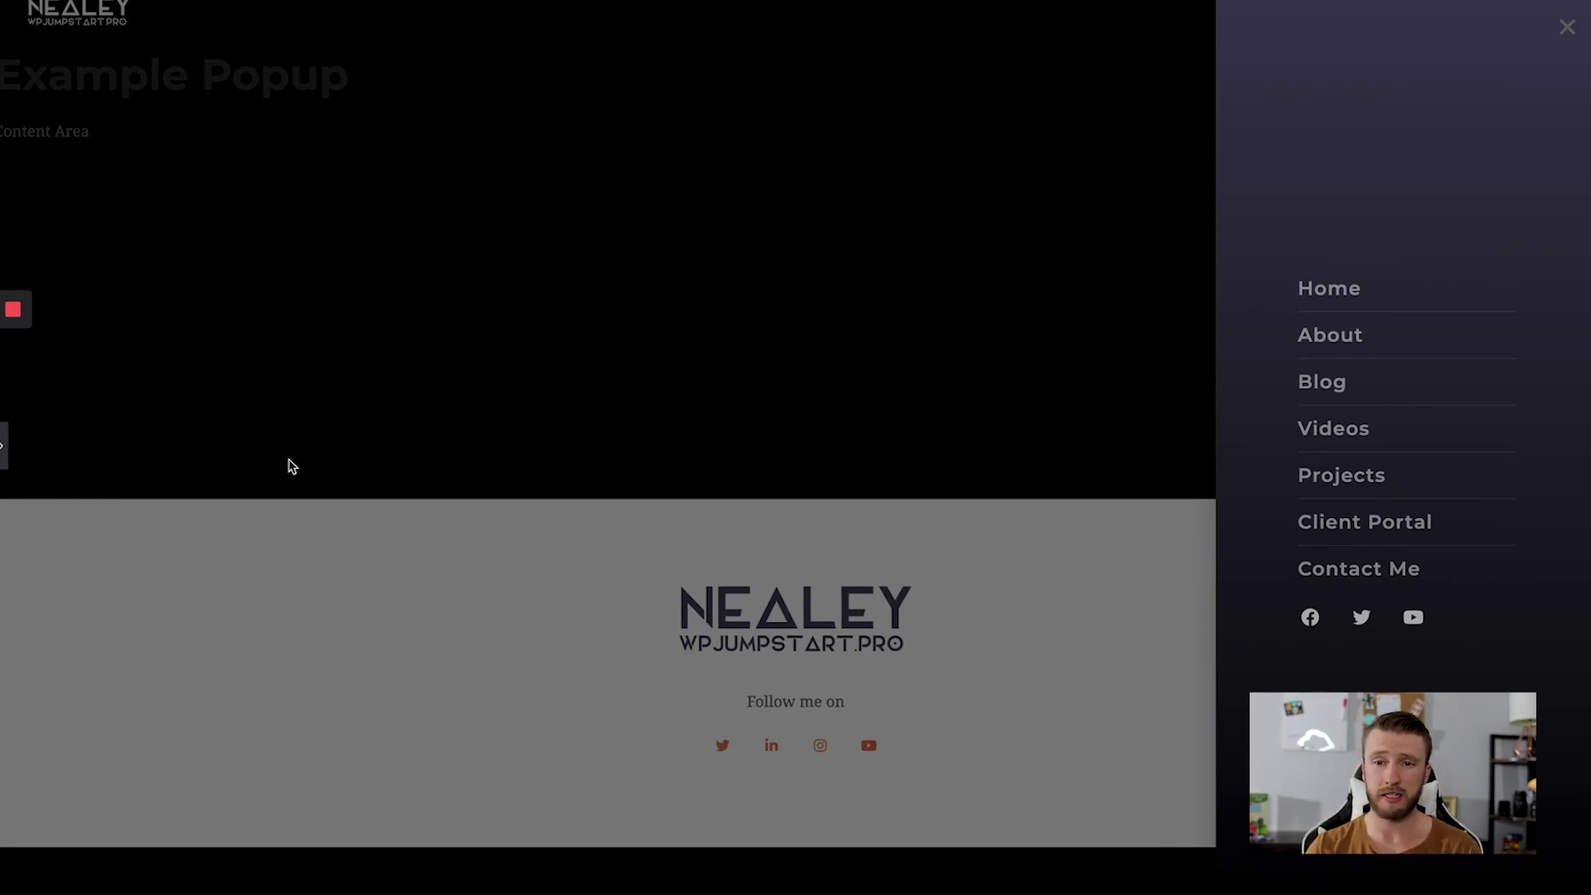
# Step: Publish the popup with an Include > Entire Site condition, reviewing Triggers and Advanced Rules, then Save & Close
pyautogui.click(3, 466)
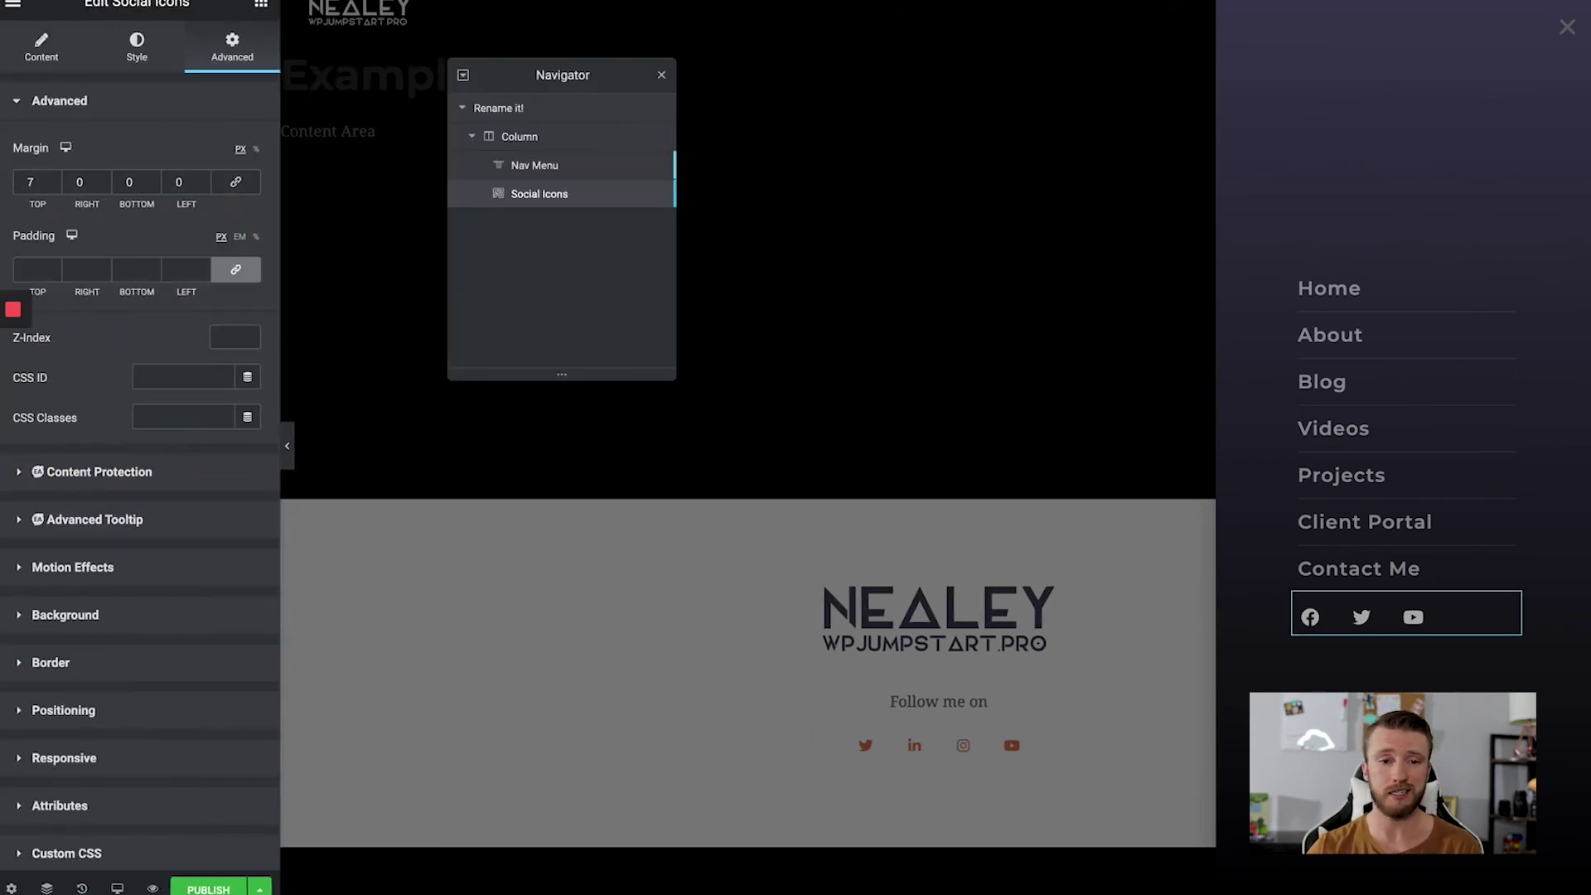
pyautogui.click(209, 889)
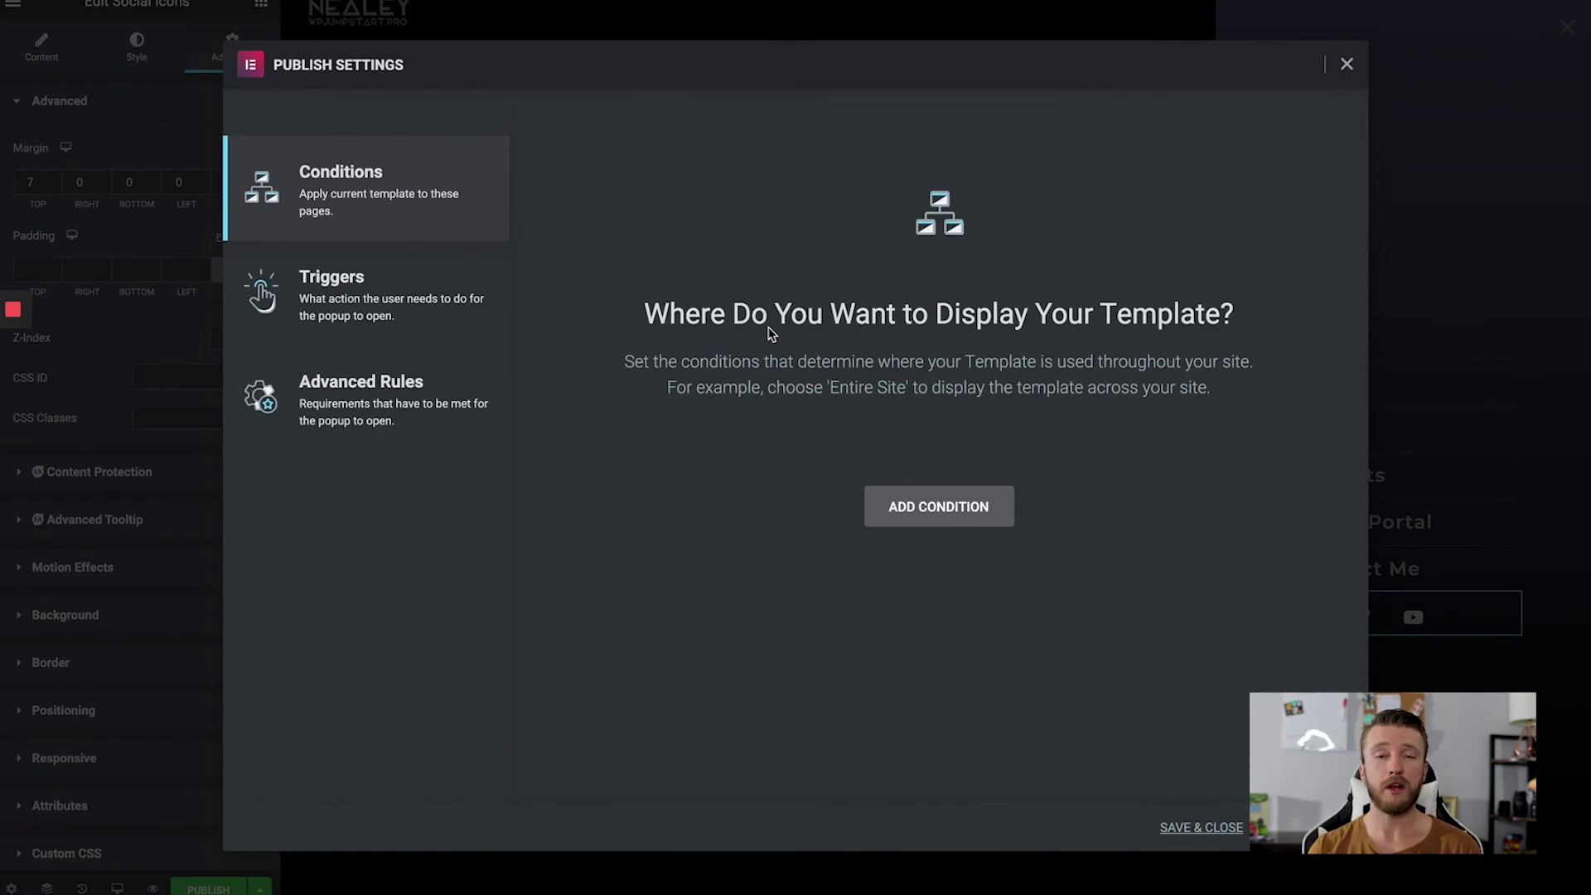
pyautogui.click(934, 507)
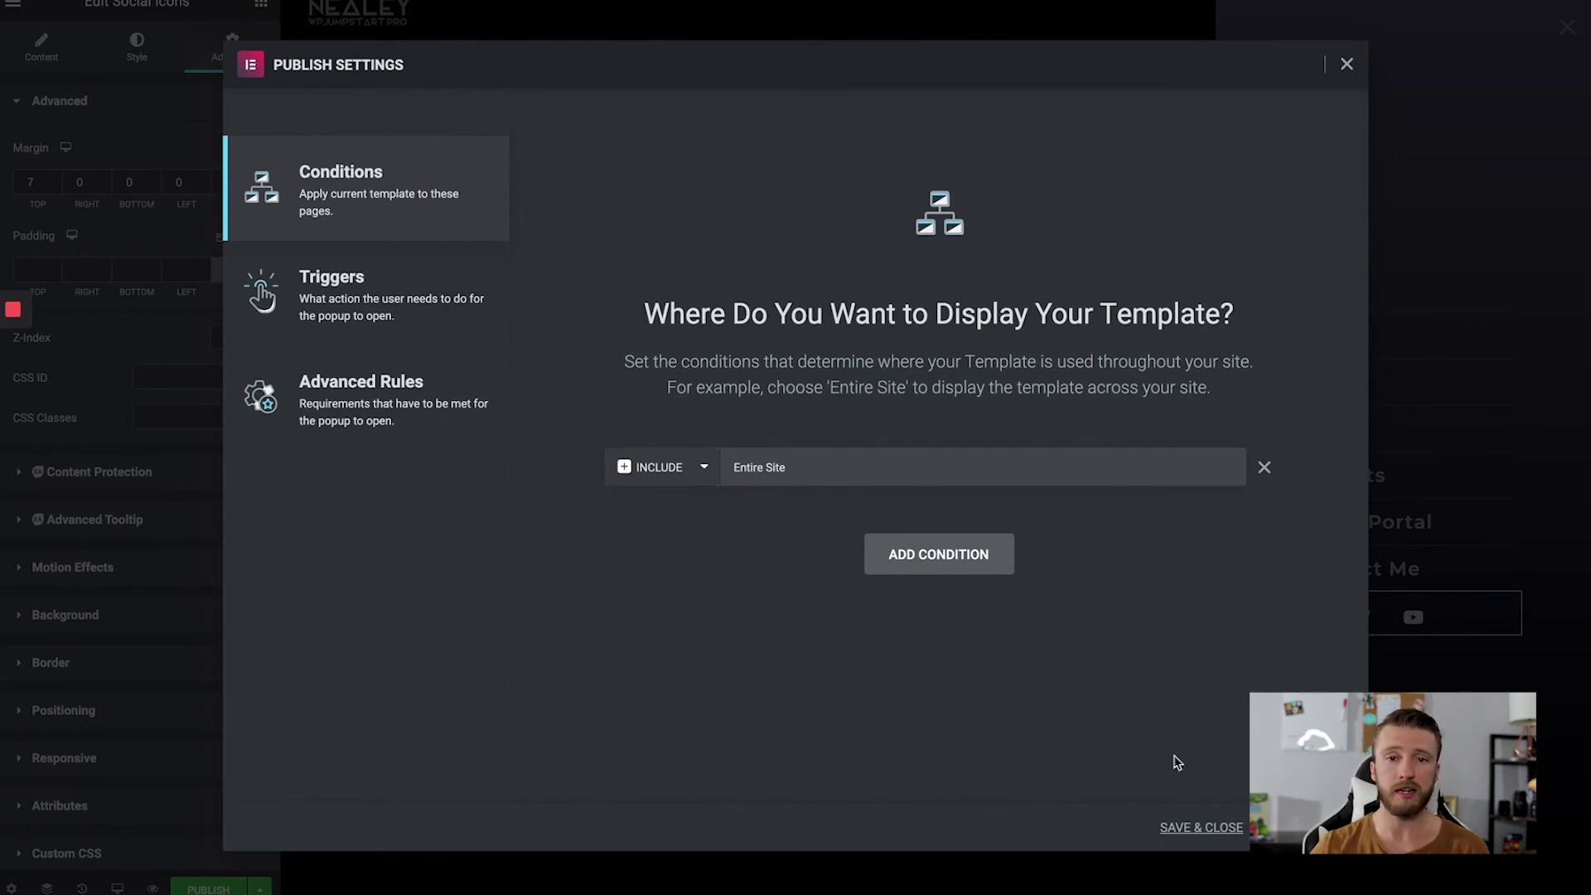
pyautogui.click(365, 294)
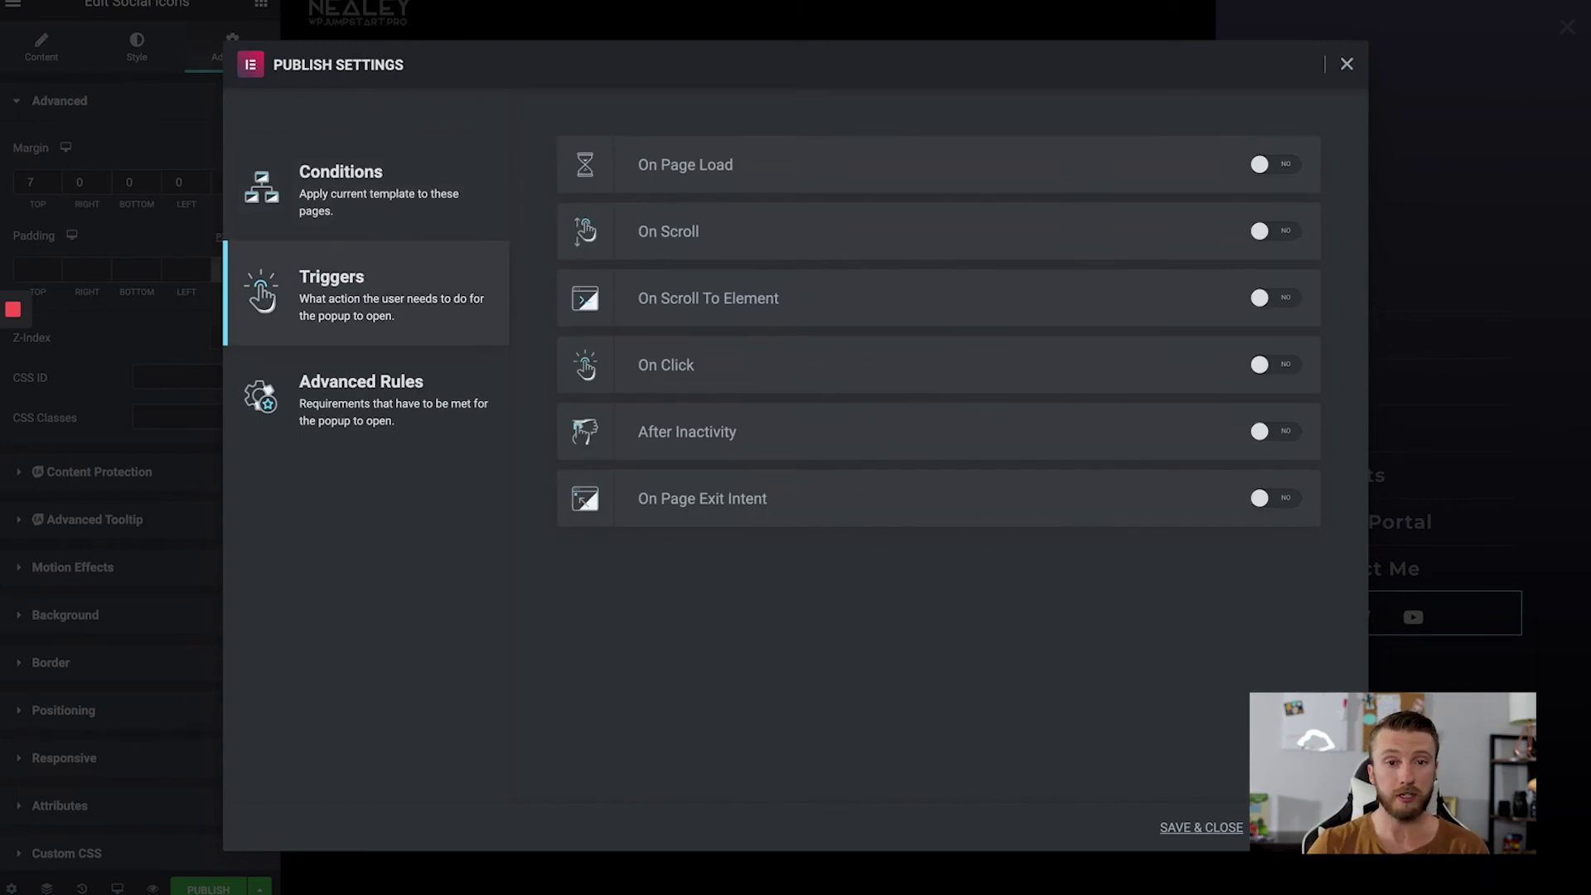
pyautogui.click(364, 400)
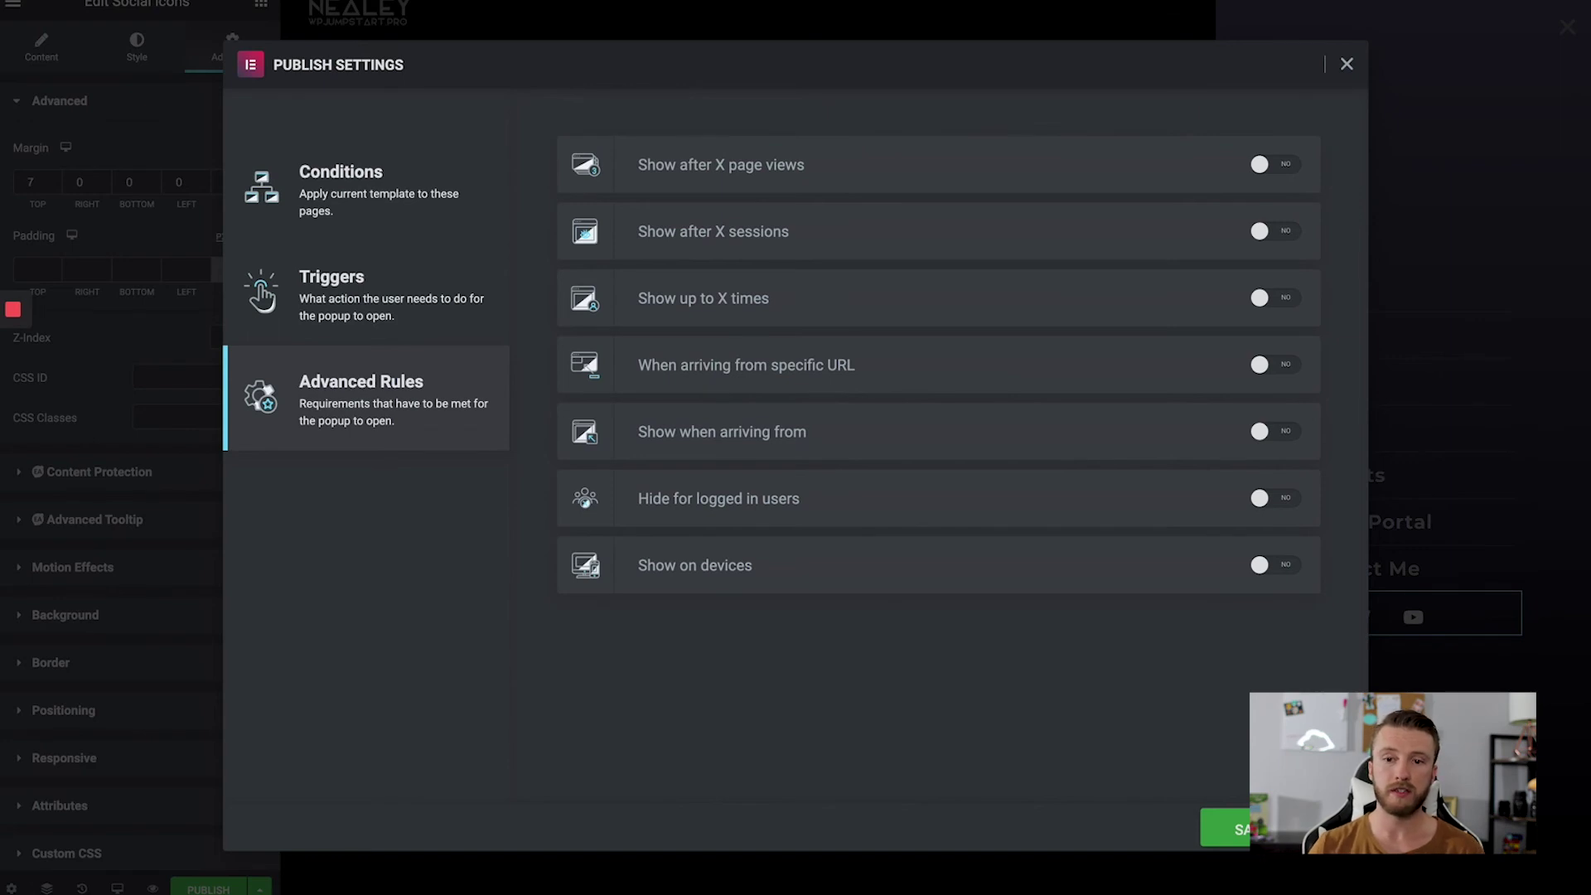
pyautogui.click(1224, 828)
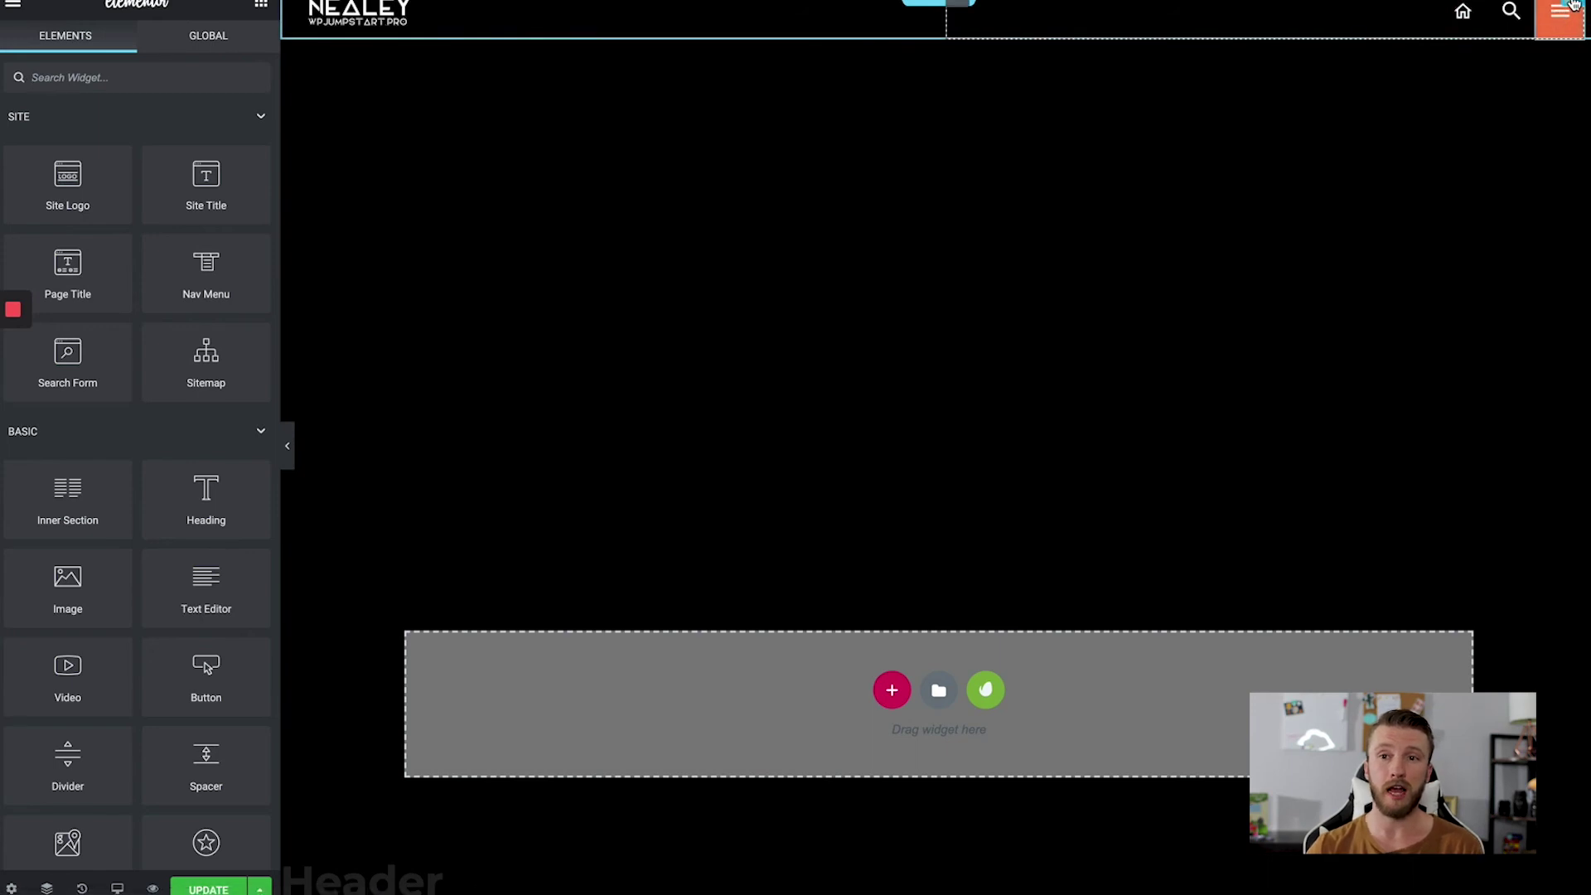
# Step: Replace the hamburger image's placeholder link with a Popup dynamic tag
pyautogui.click(1570, 9)
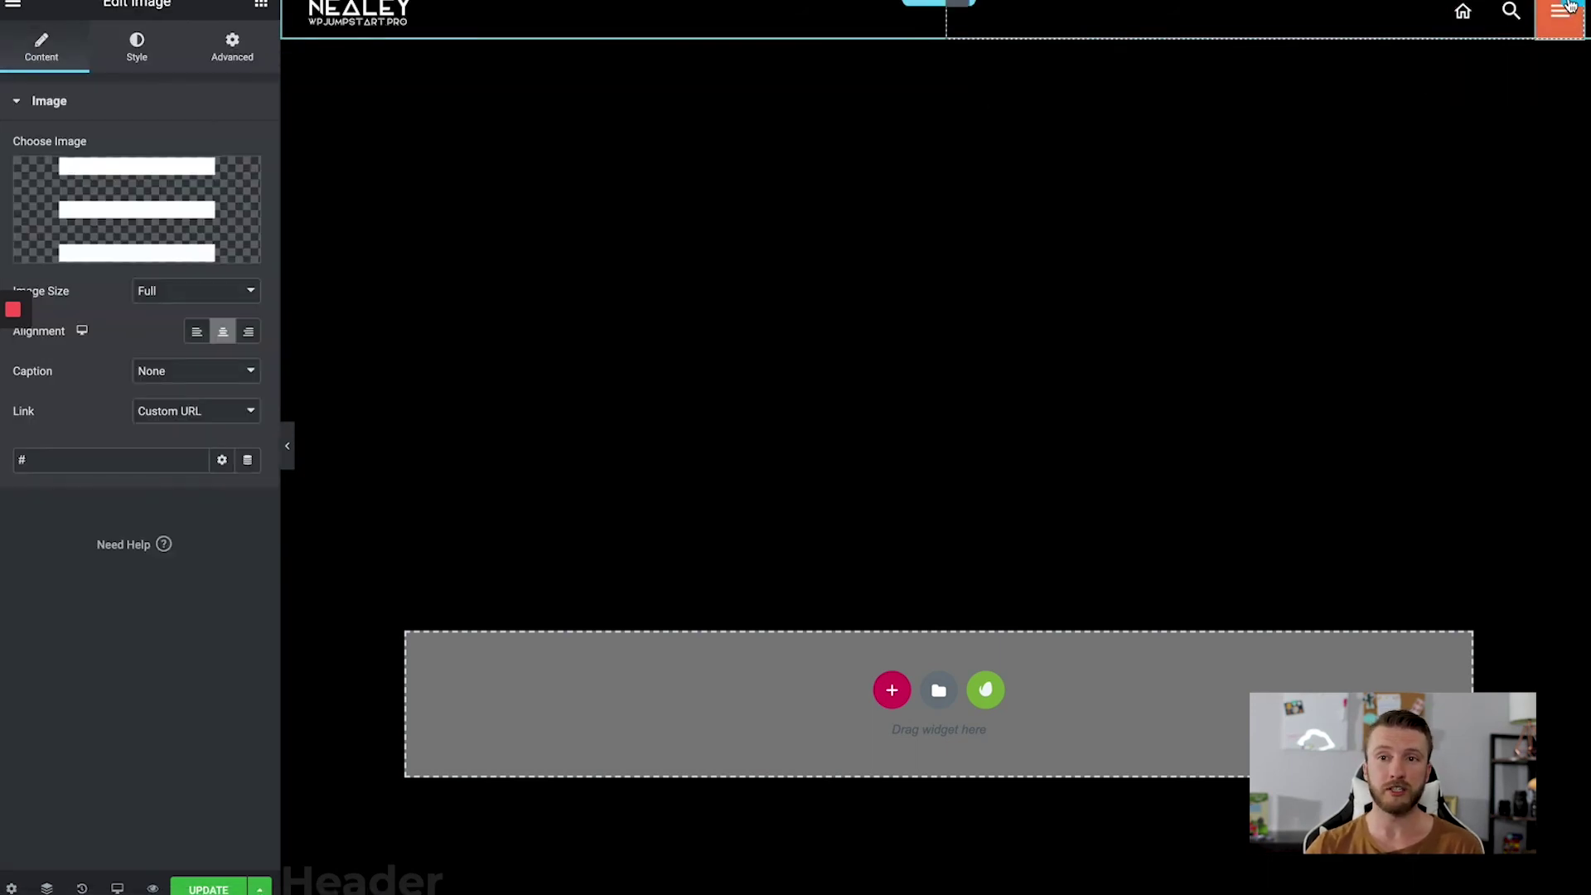
pyautogui.click(76, 451)
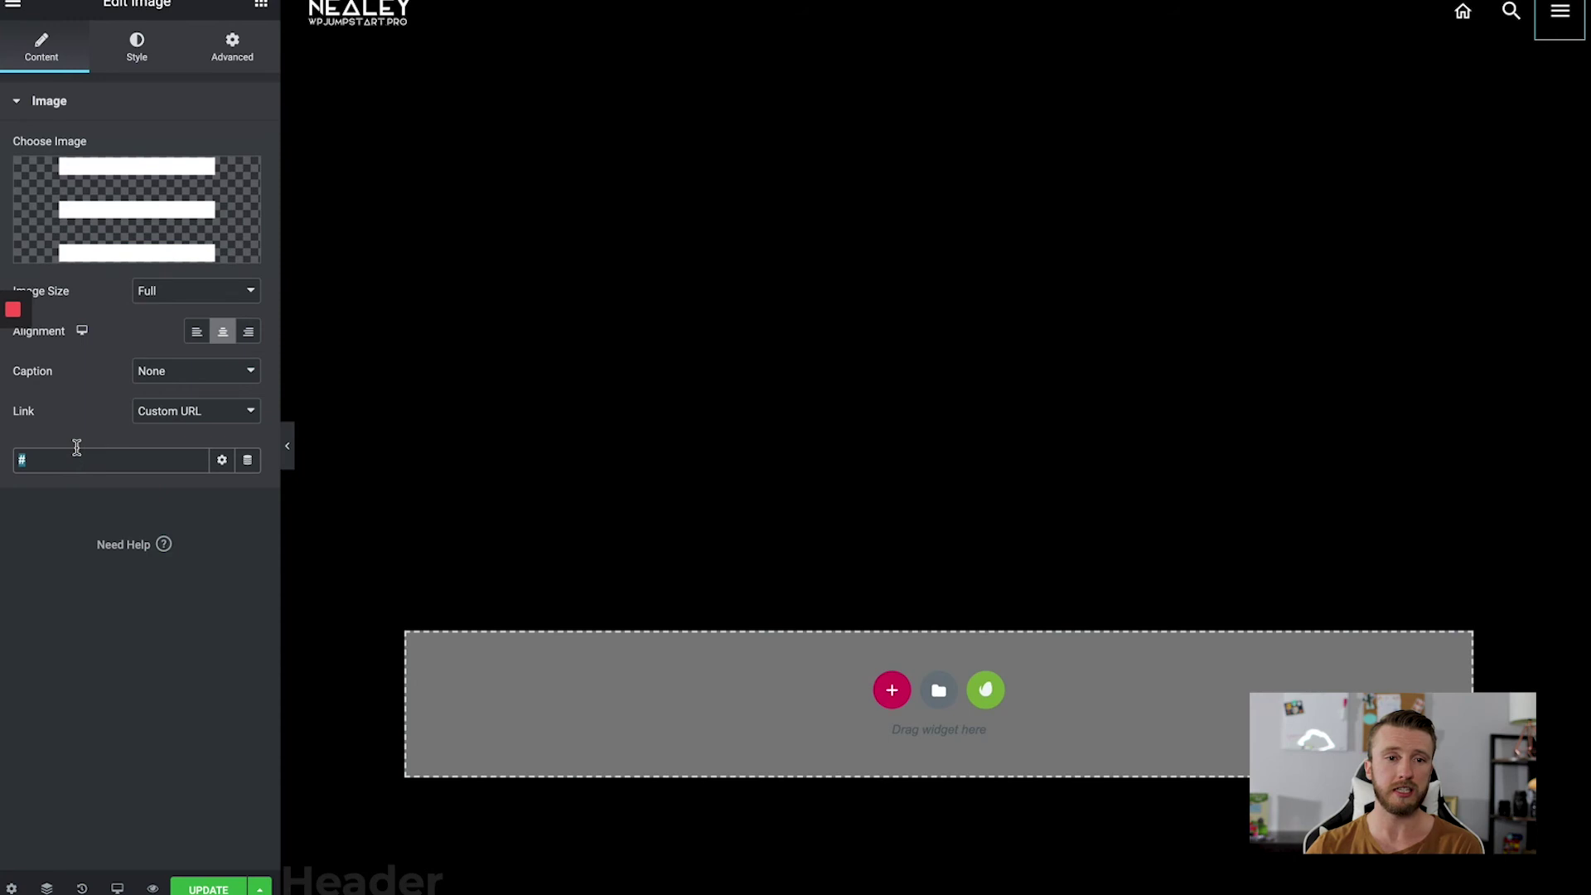
pyautogui.press('BackSpace')
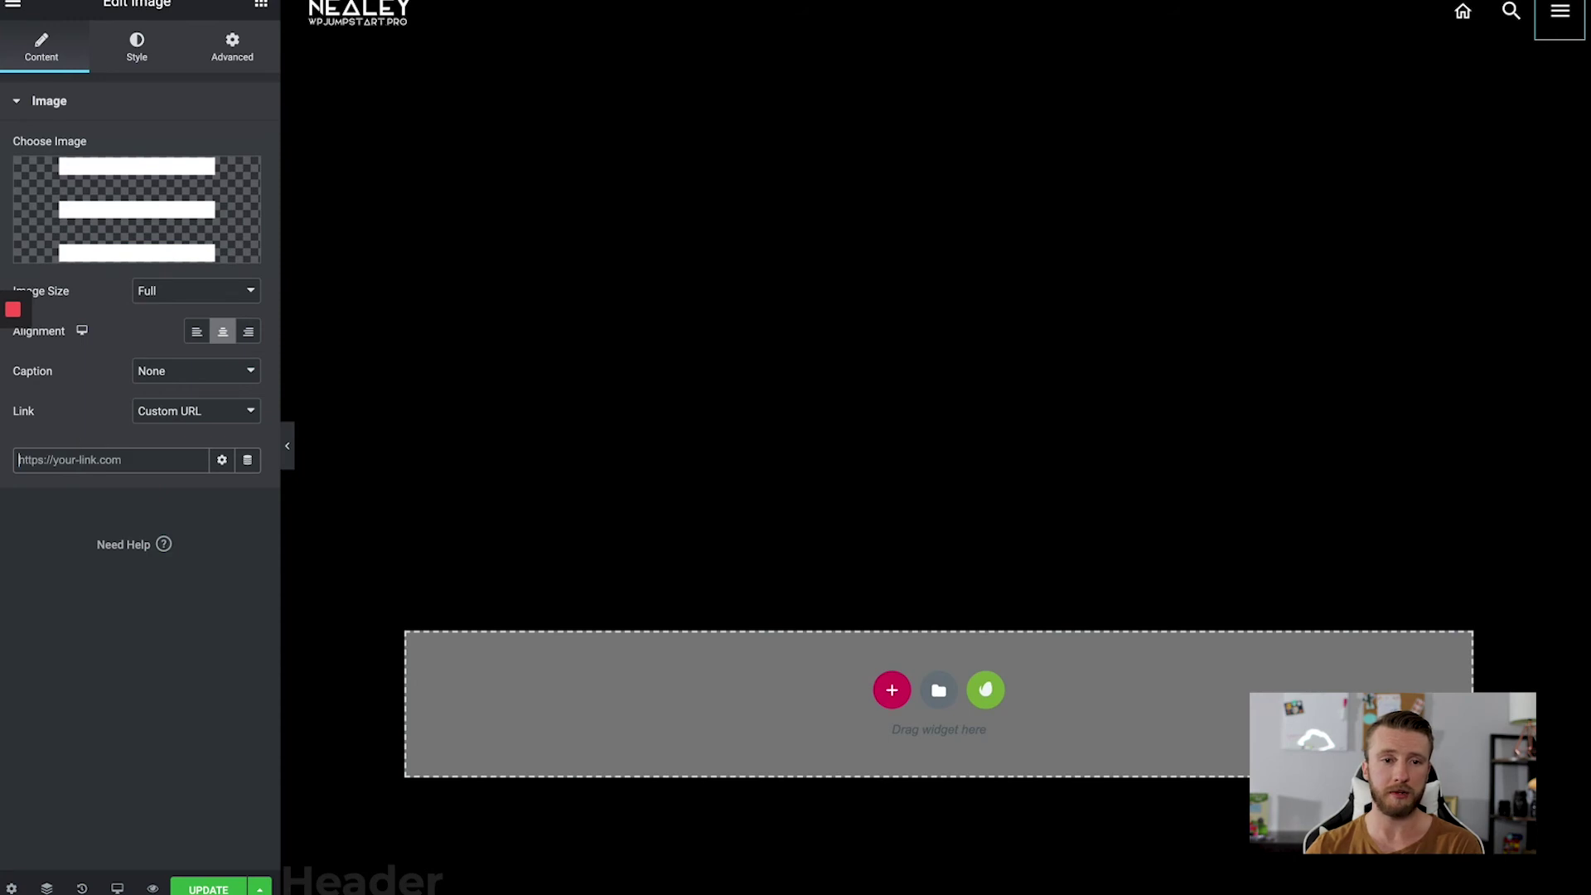
pyautogui.click(248, 461)
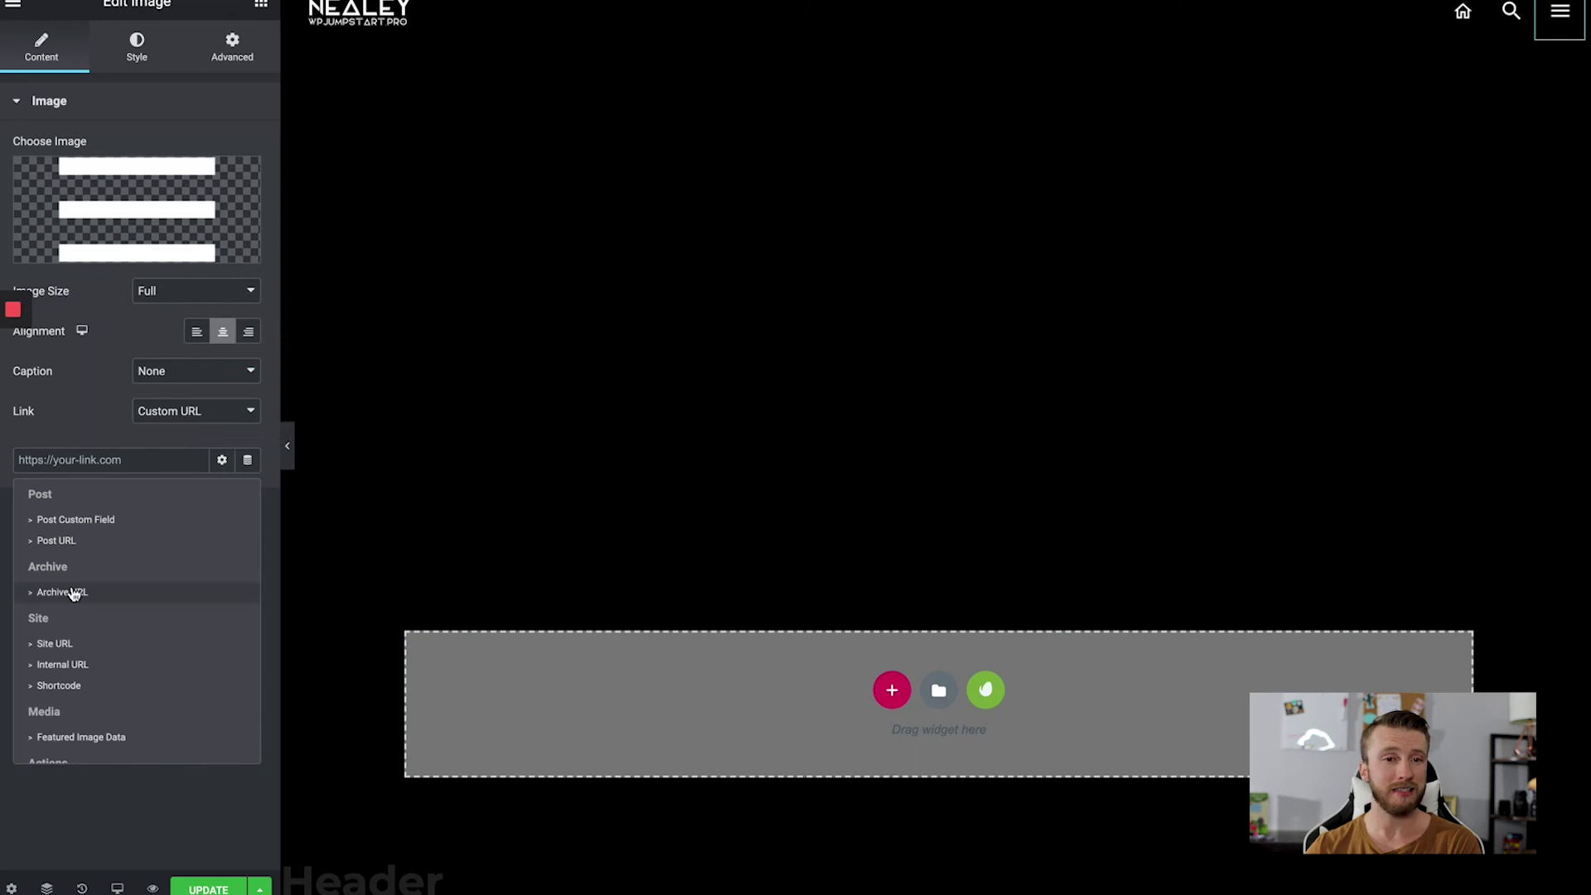
pyautogui.scroll(-3, 71, 591)
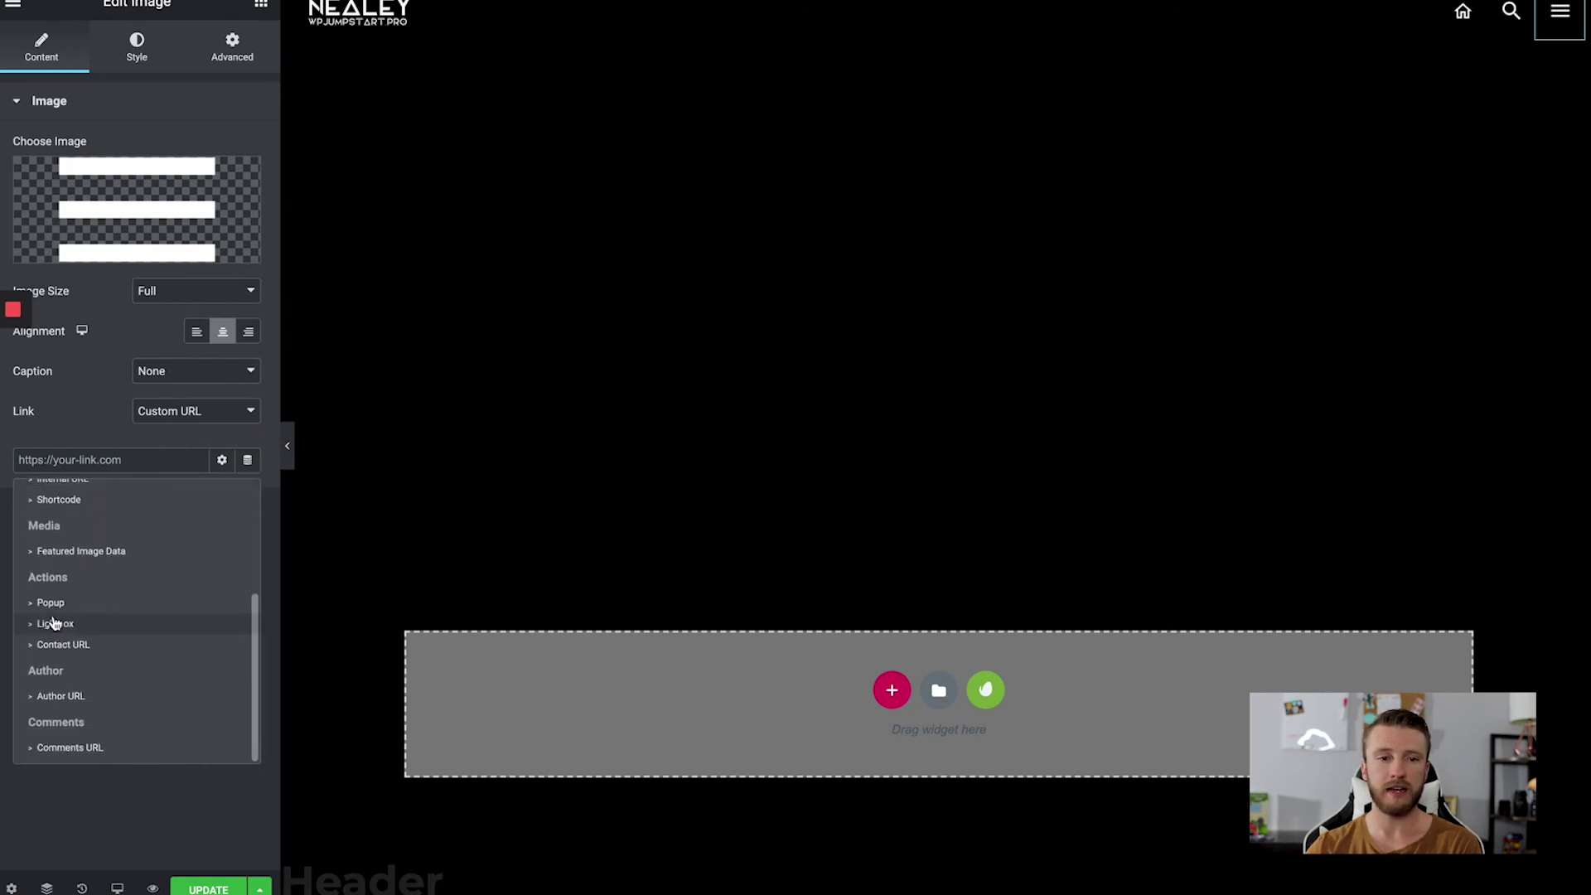
pyautogui.click(50, 604)
pyautogui.click(47, 534)
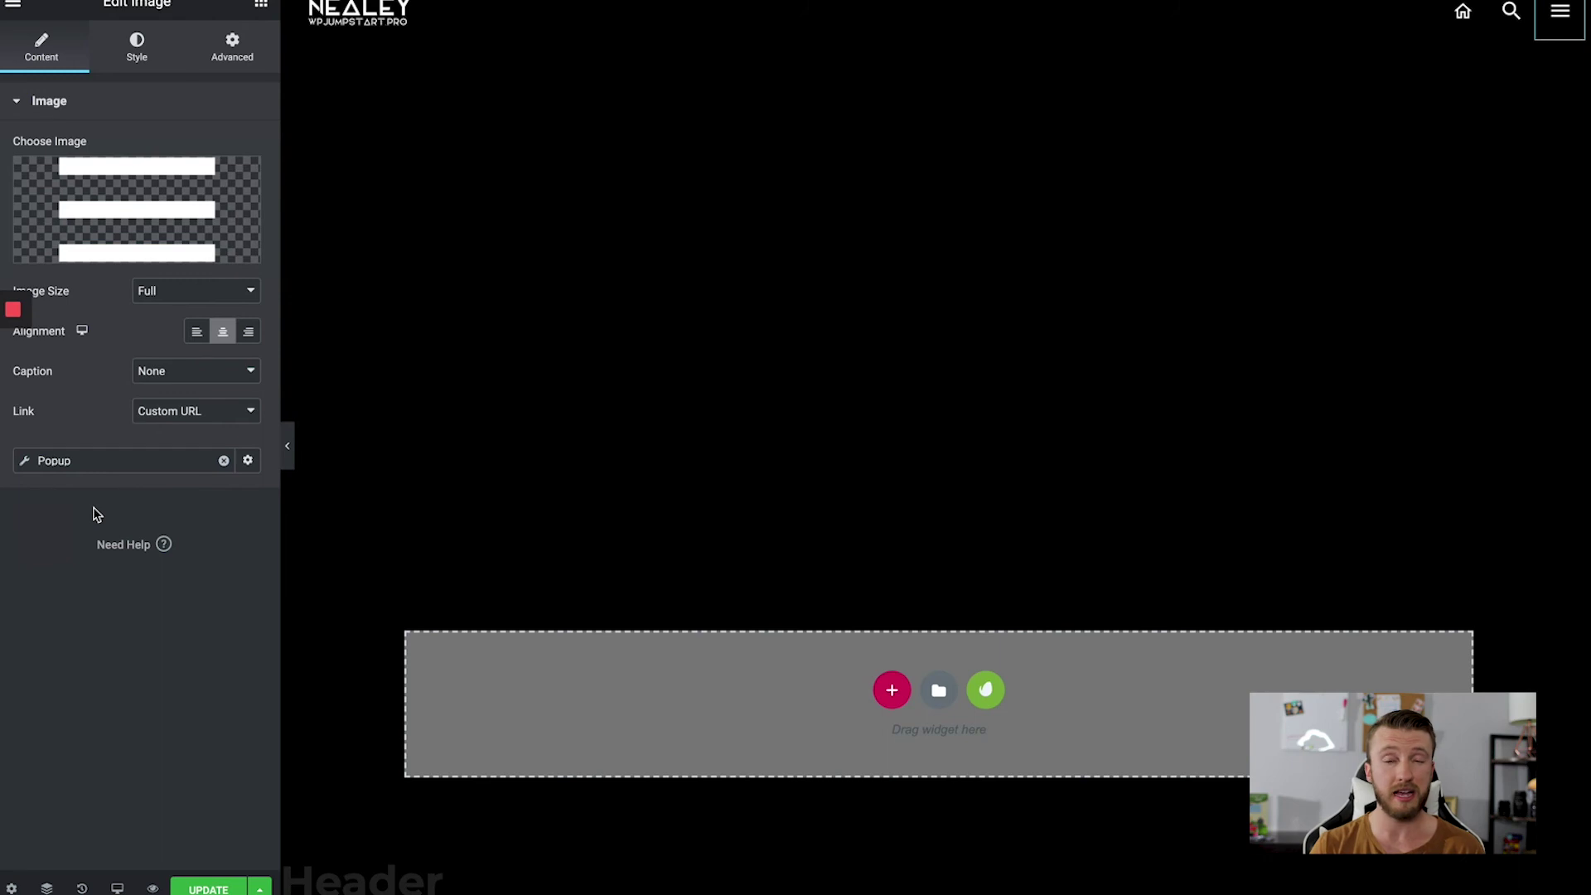
# Step: Set the link action to Open Popup with Example Popup, and update the header
pyautogui.click(89, 461)
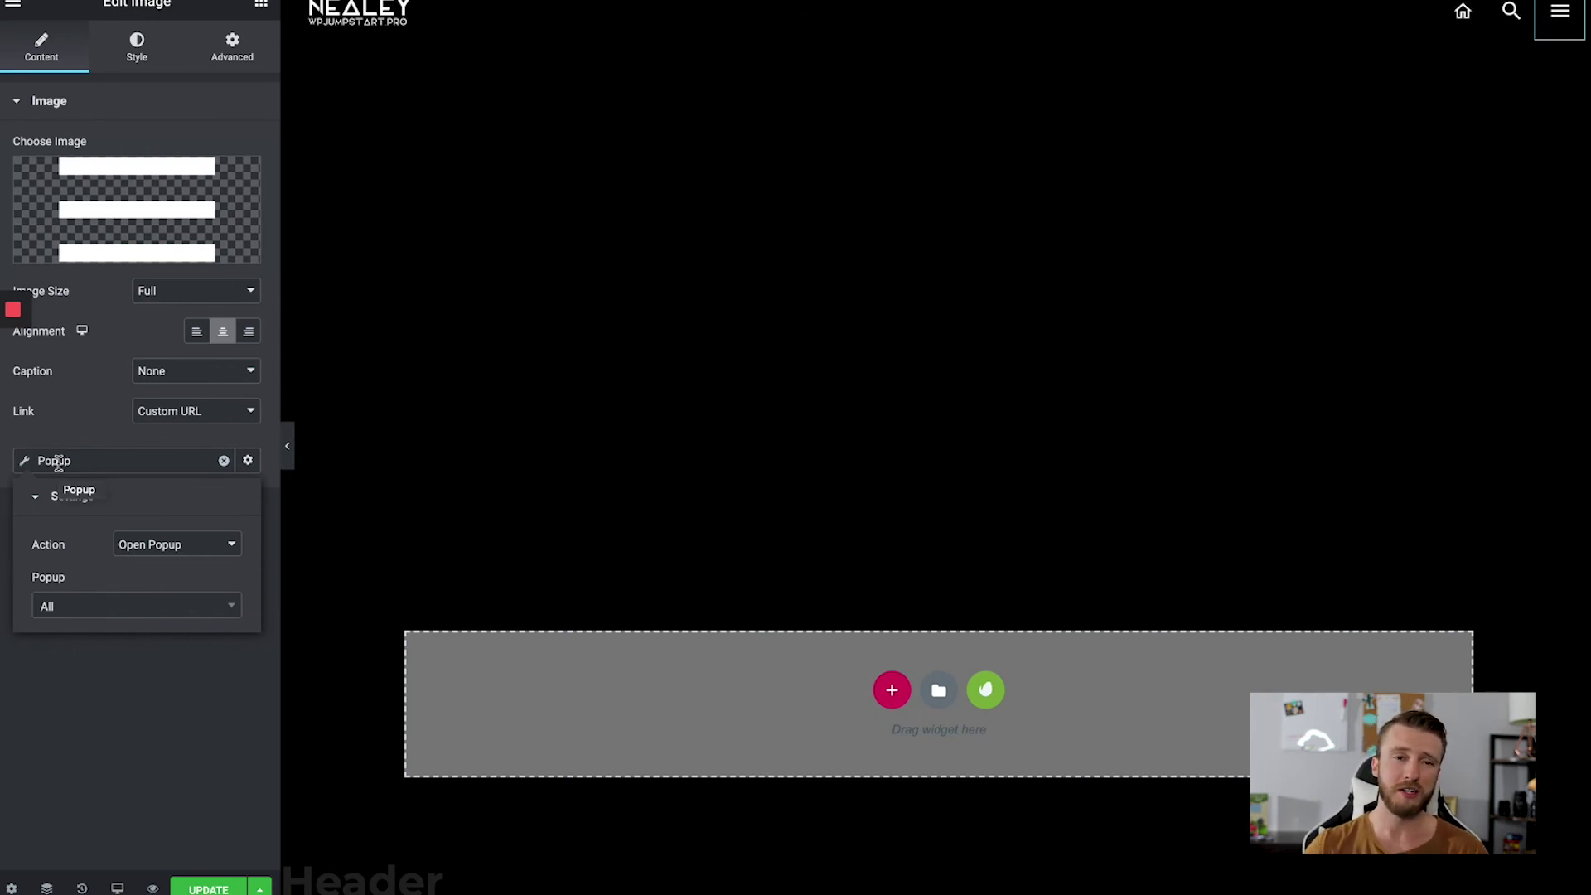
pyautogui.click(73, 611)
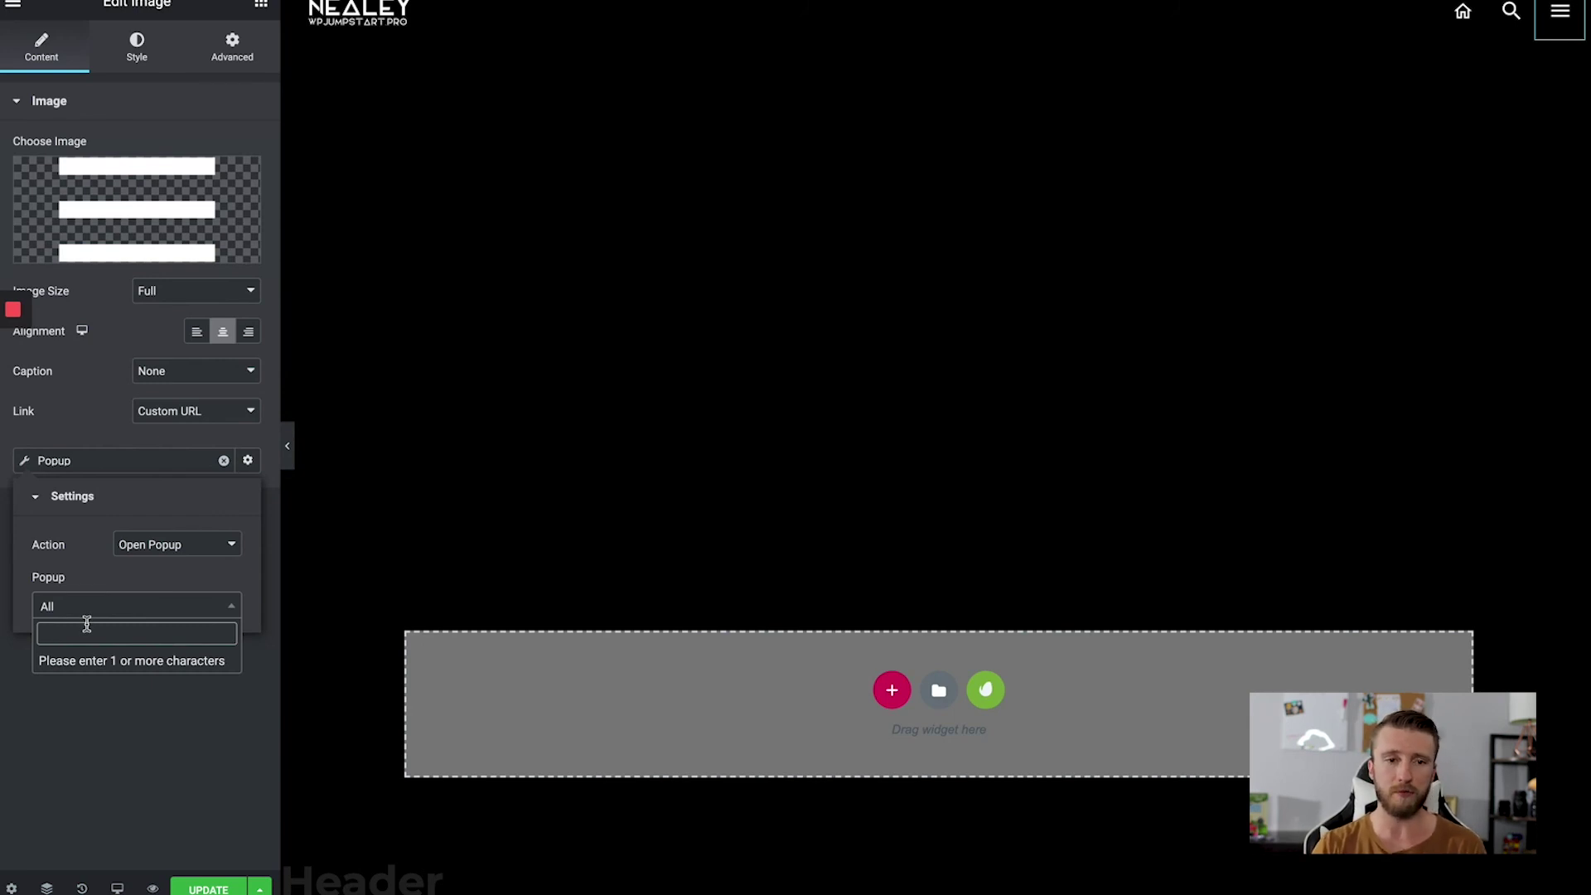
pyautogui.write('example')
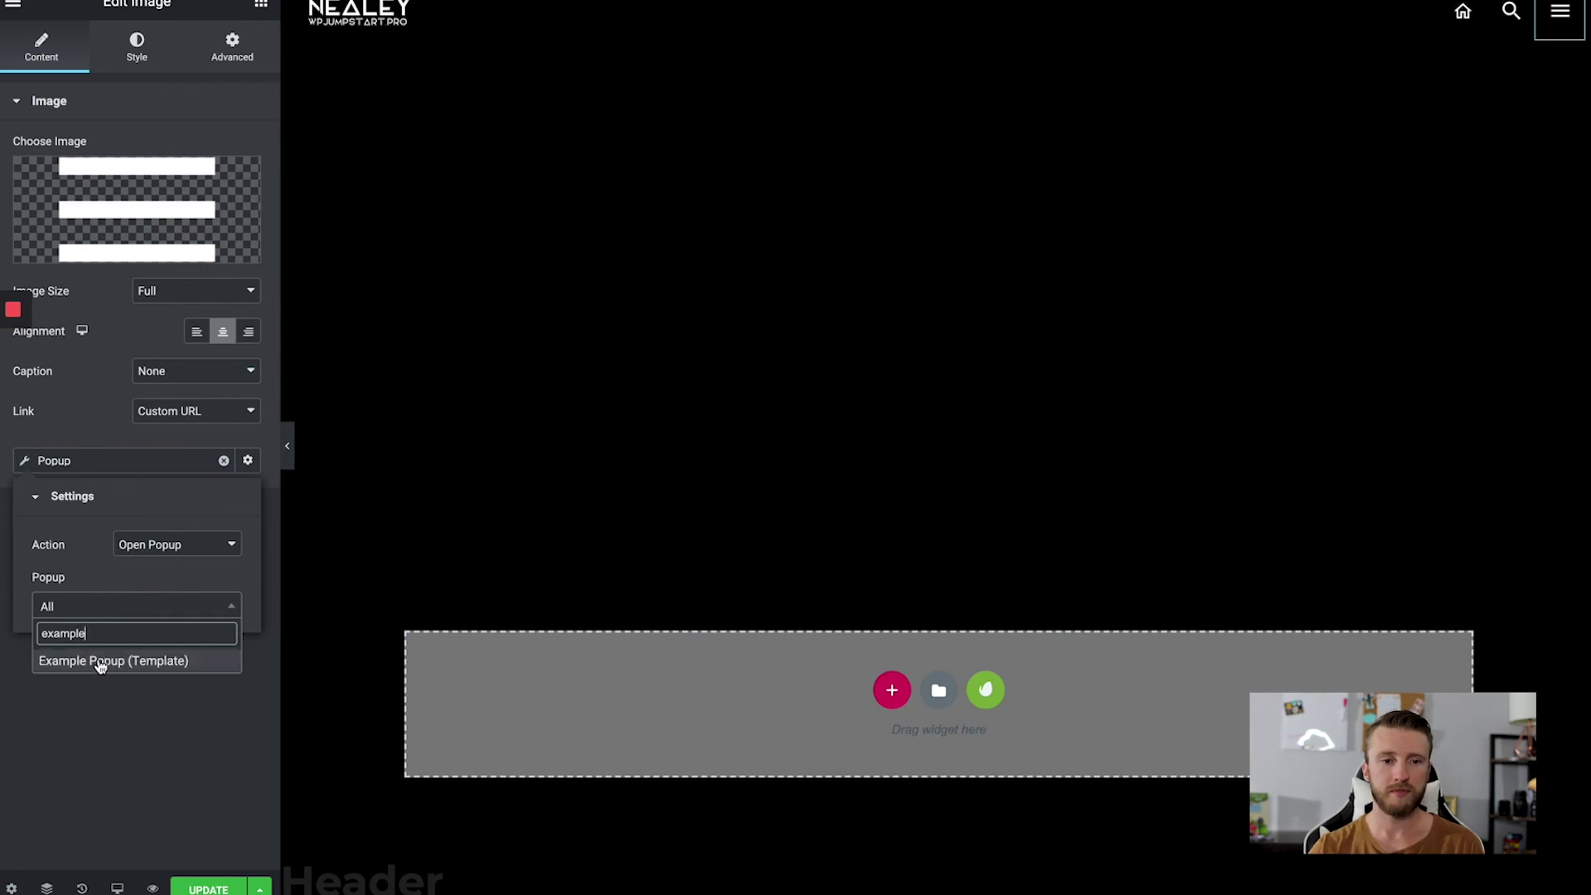
pyautogui.click(128, 663)
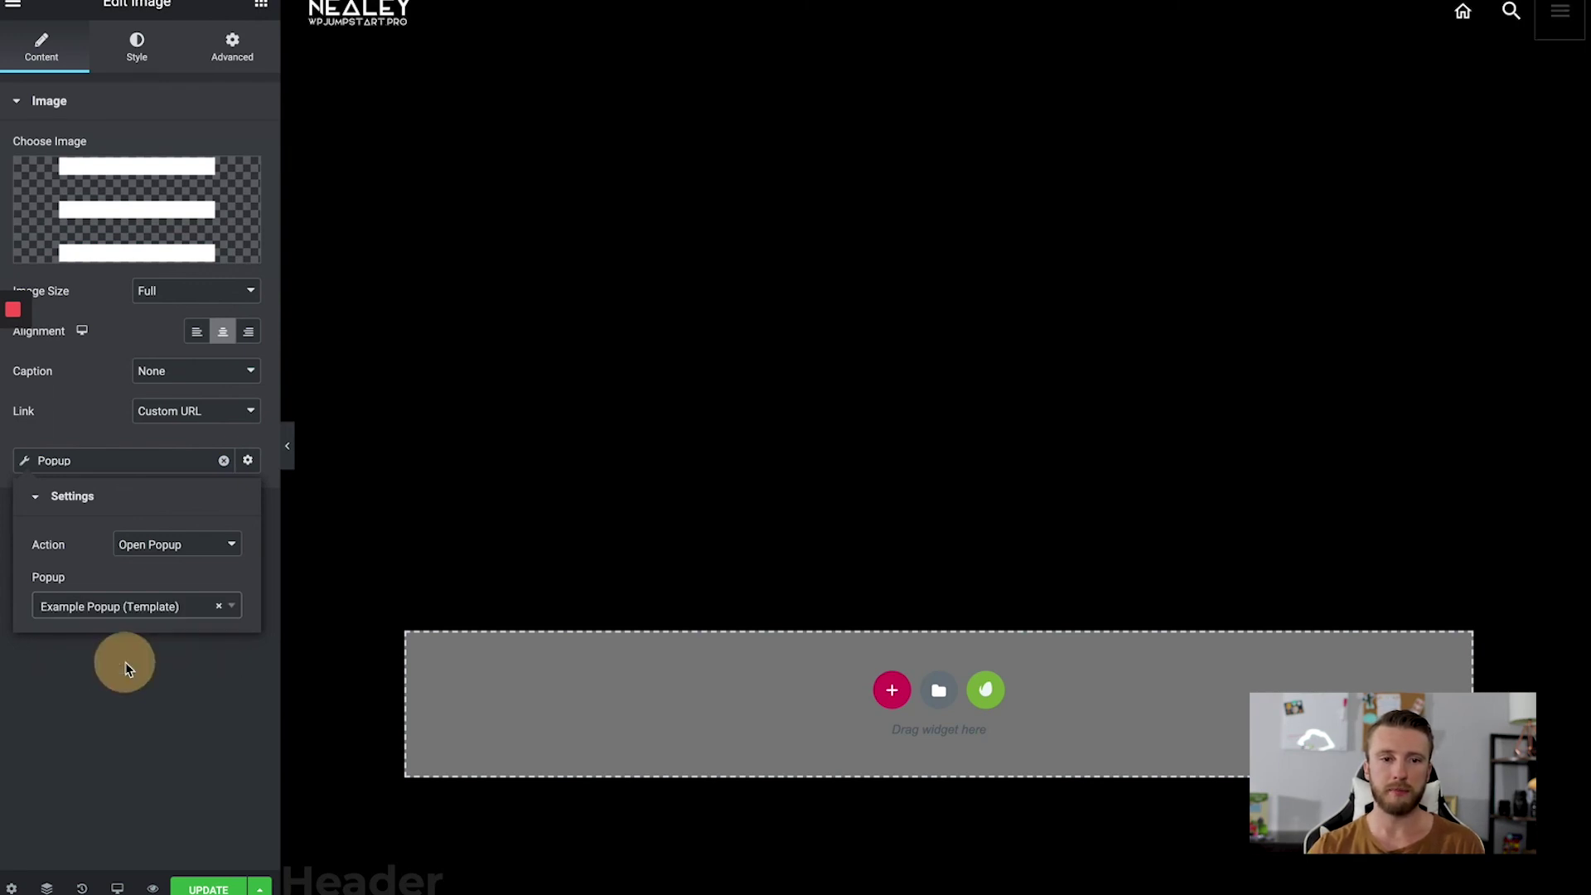
pyautogui.click(208, 888)
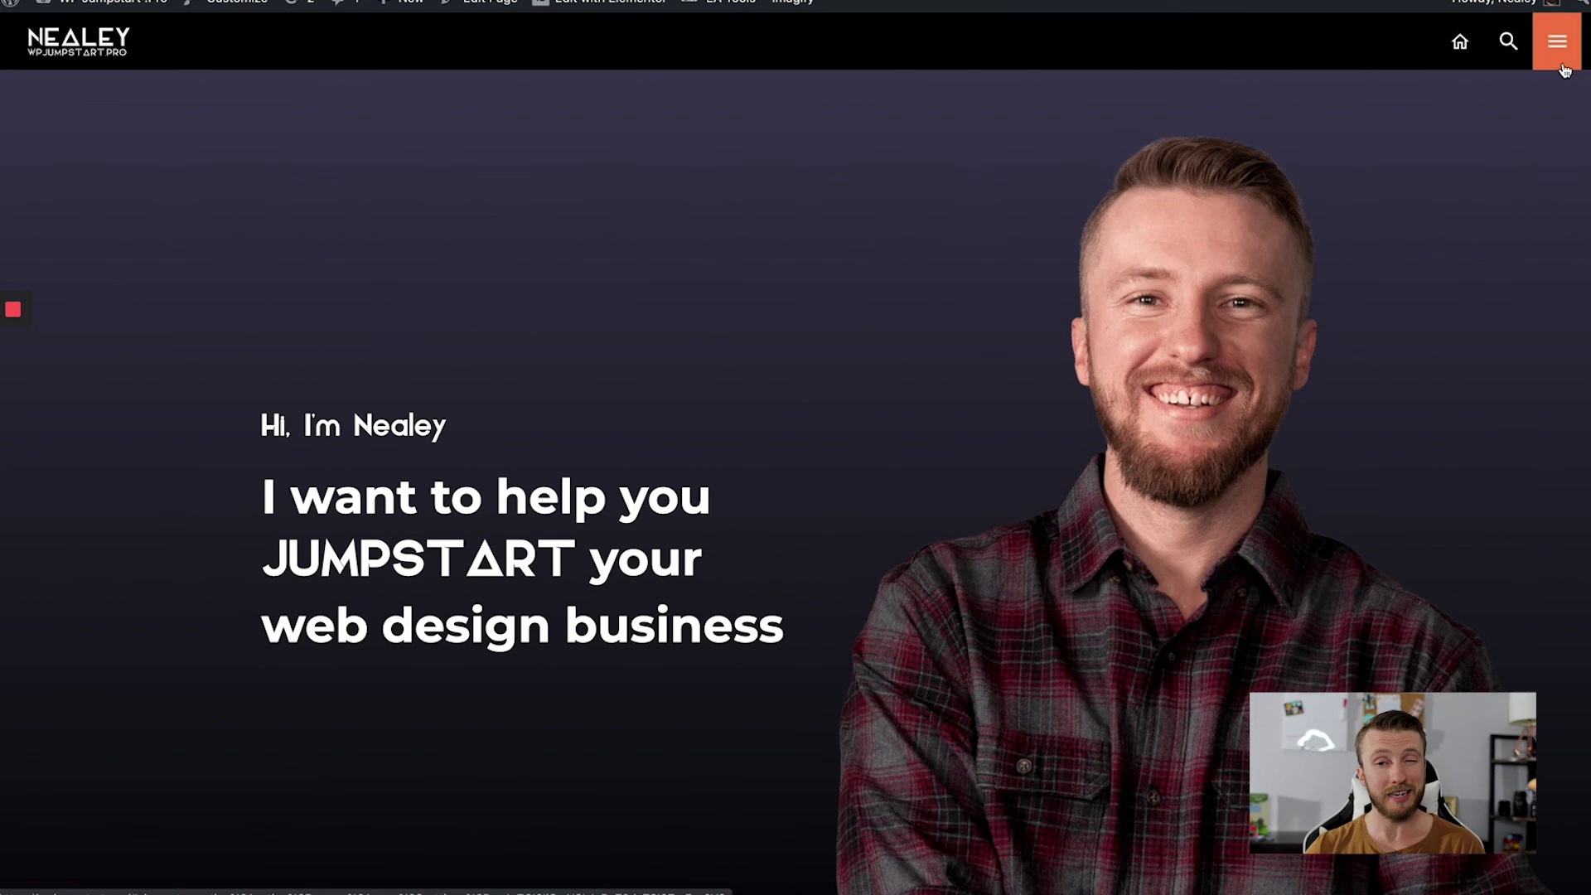
# Step: Open and close the hamburger fly-in menu twice, then open and close the search overlay
pyautogui.click(1558, 50)
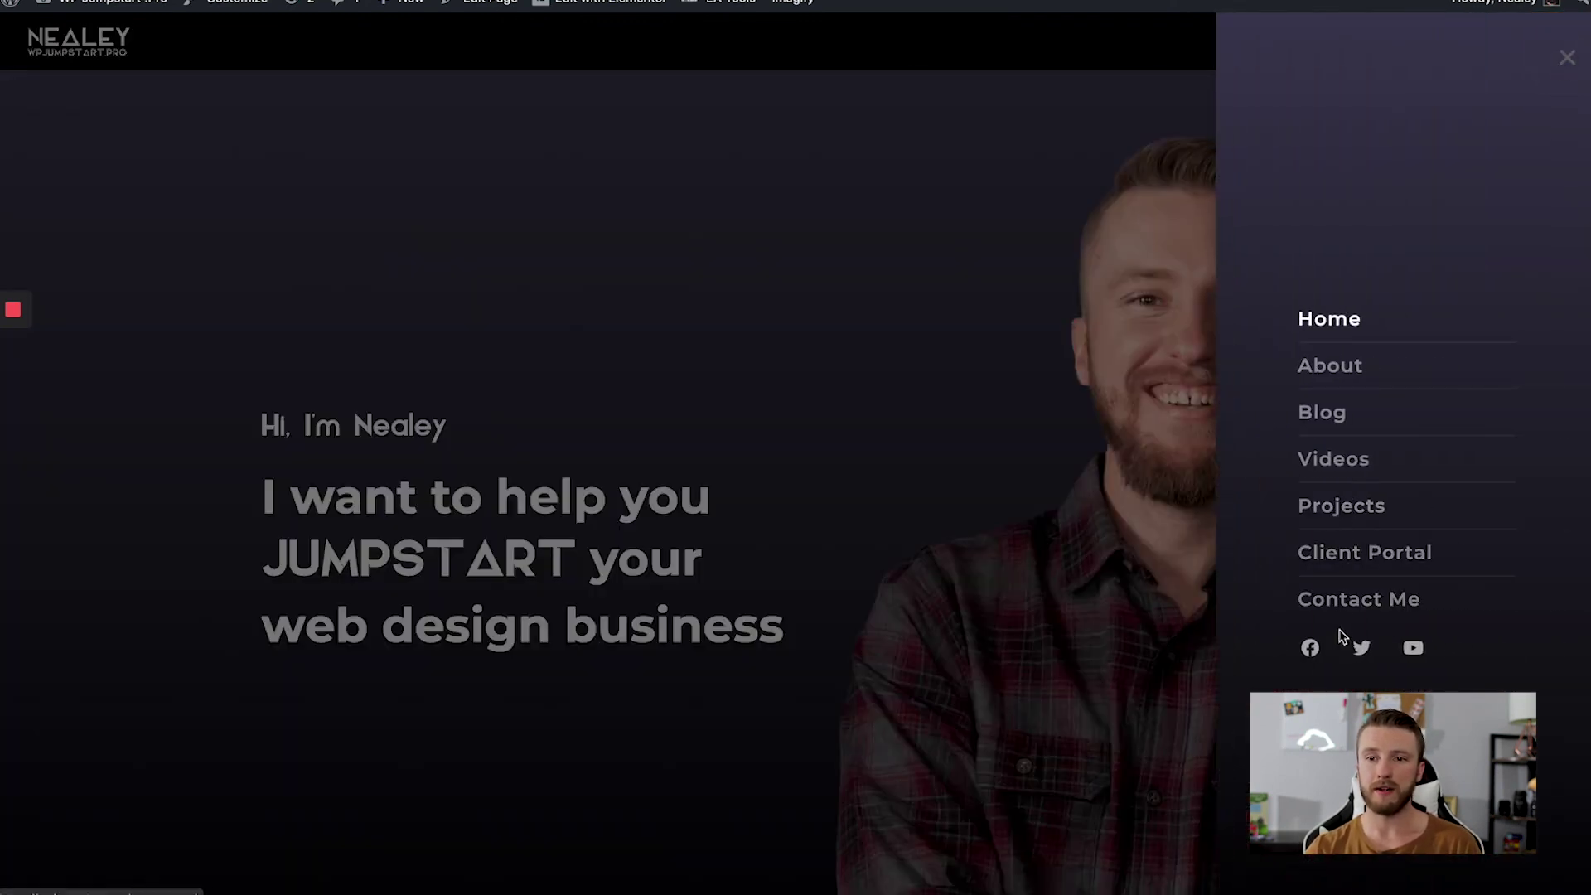
pyautogui.click(1565, 58)
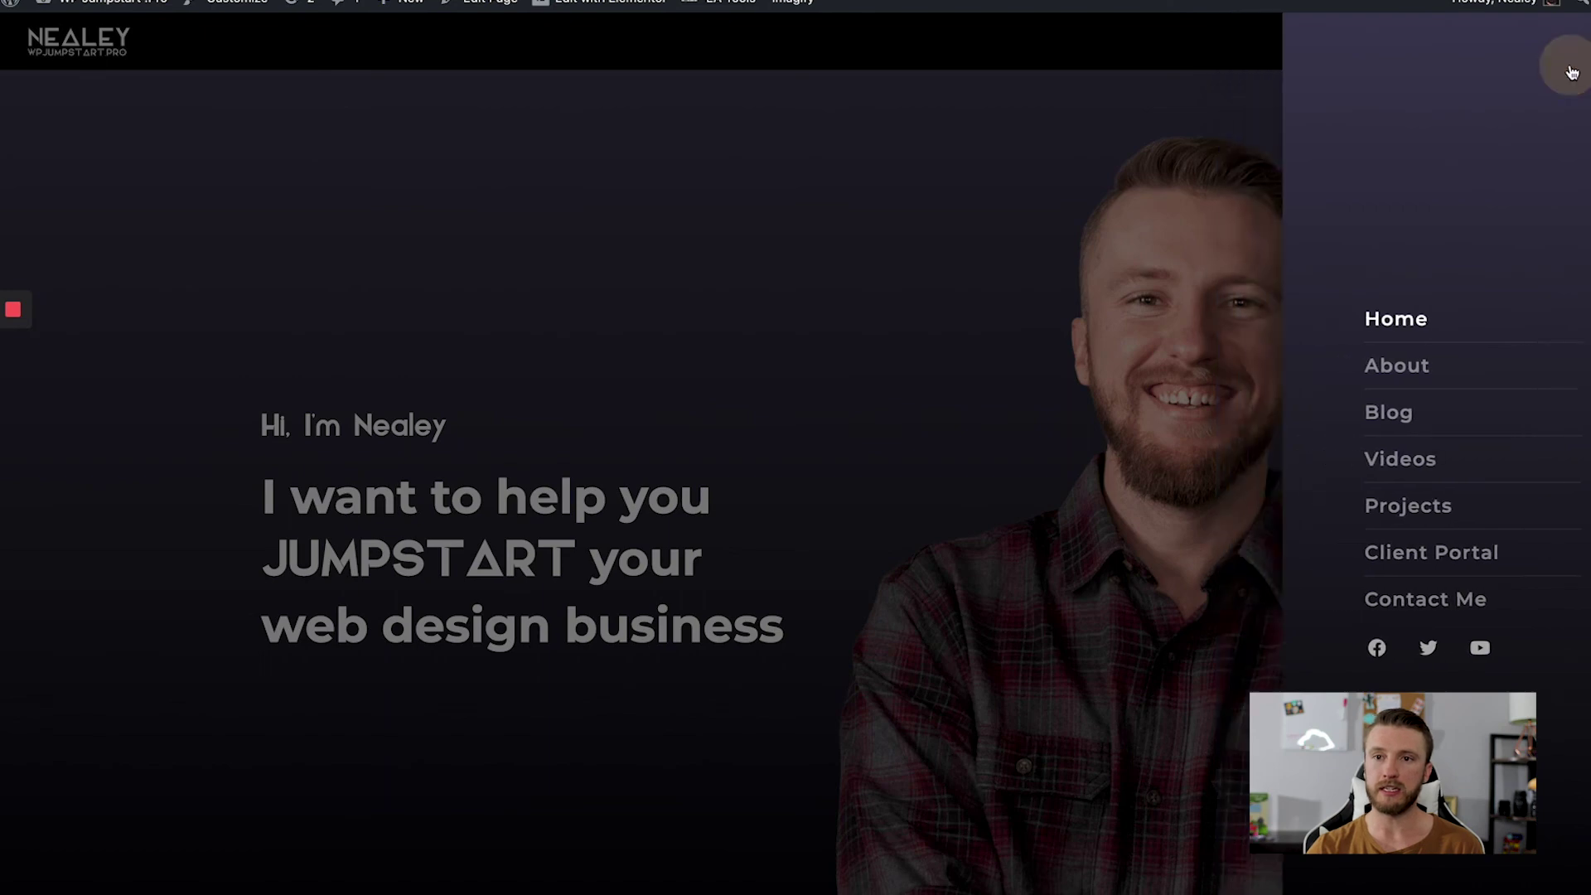
pyautogui.click(1566, 59)
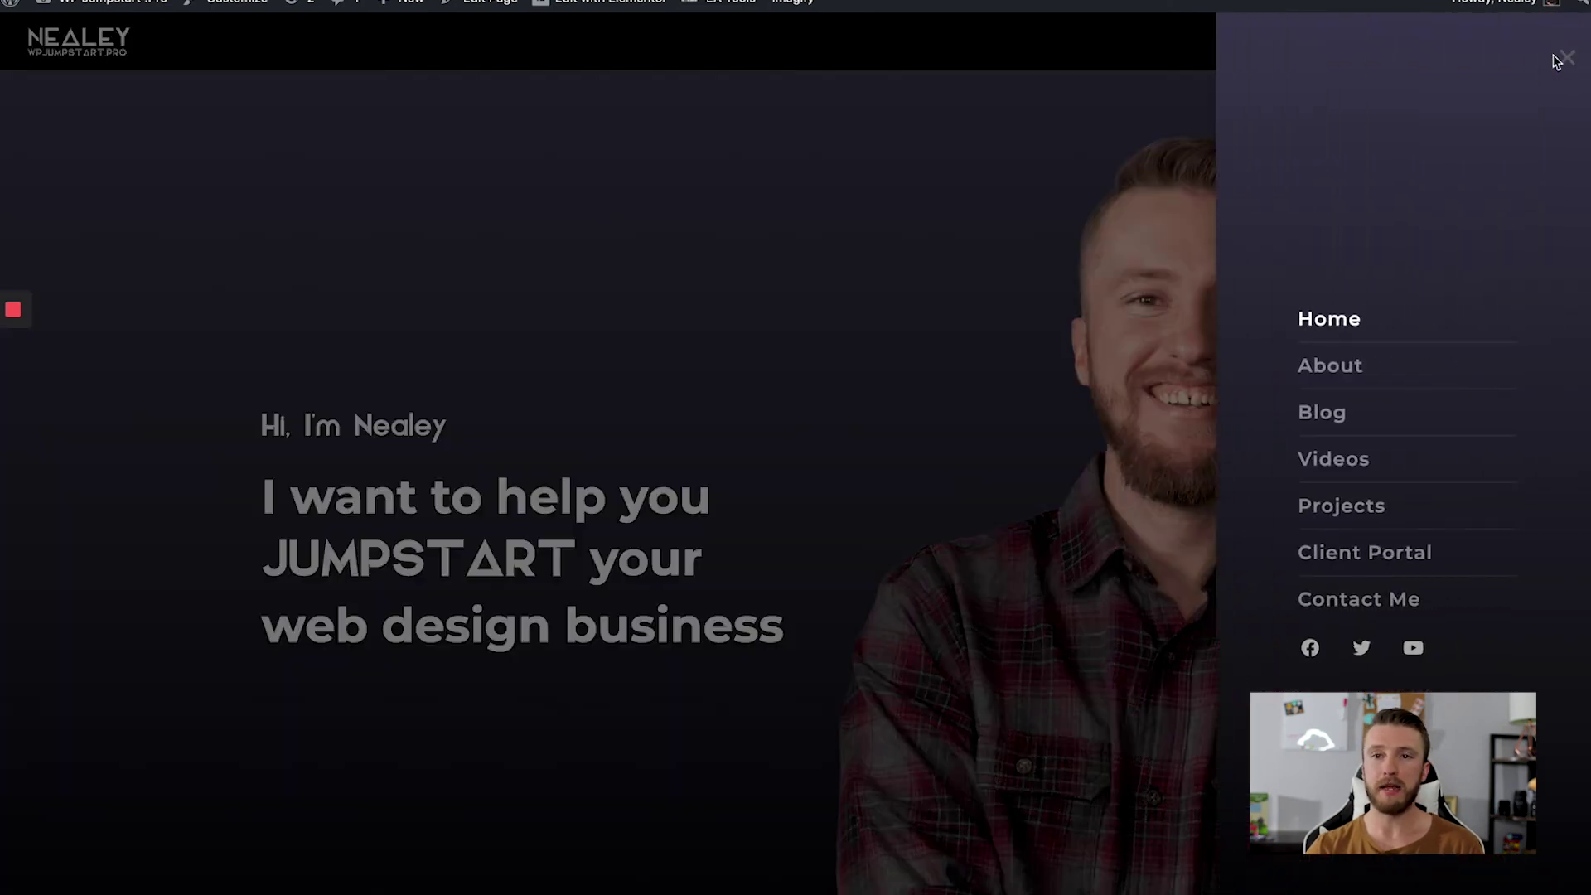
pyautogui.click(1558, 67)
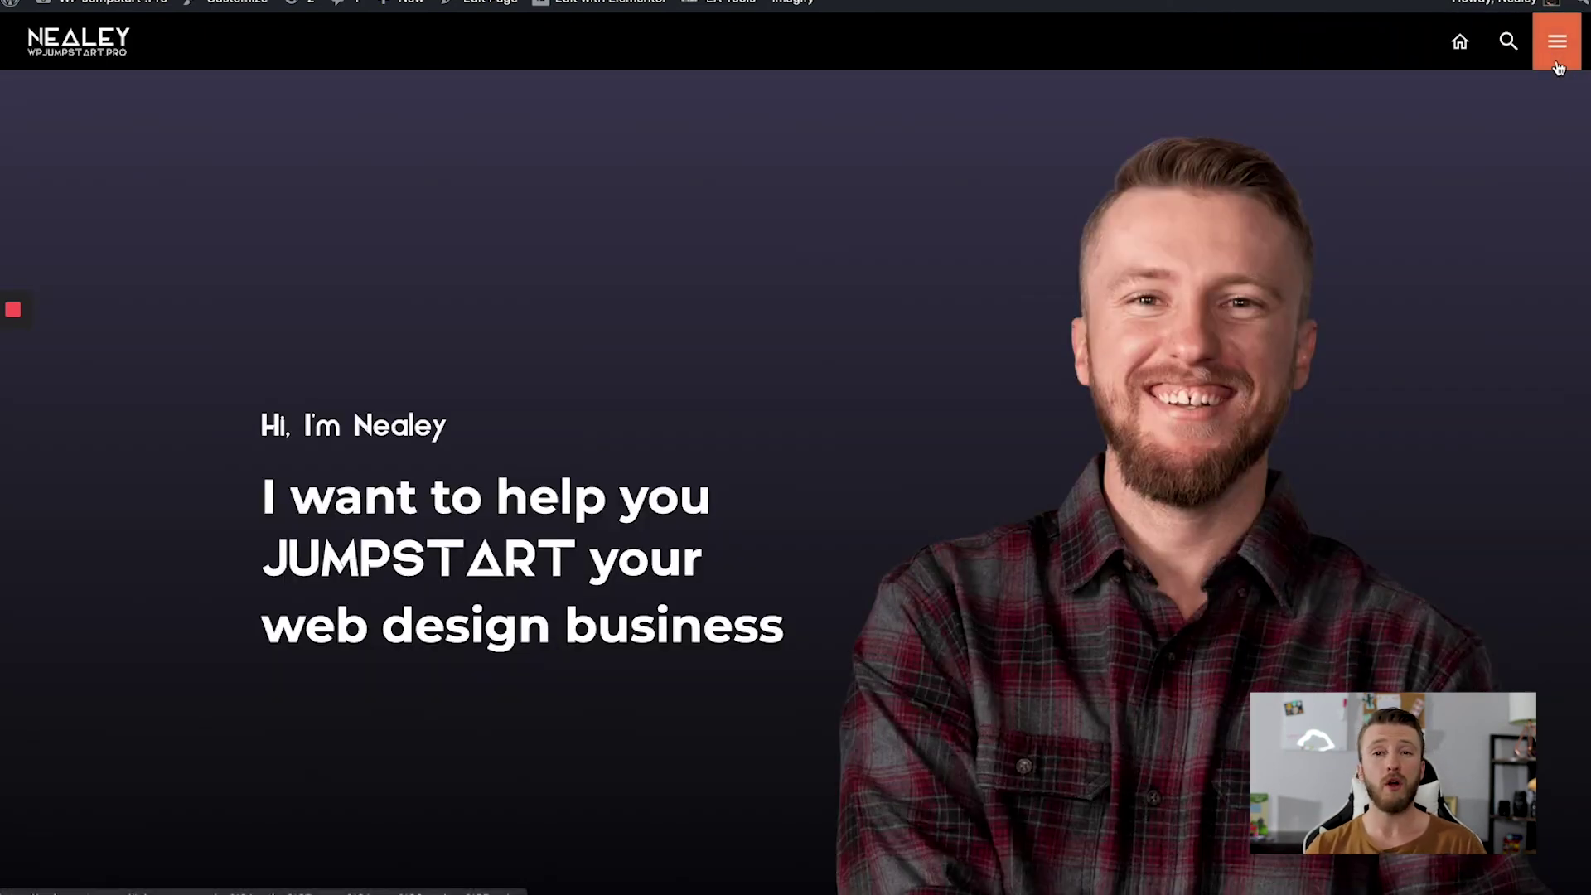
pyautogui.click(1507, 43)
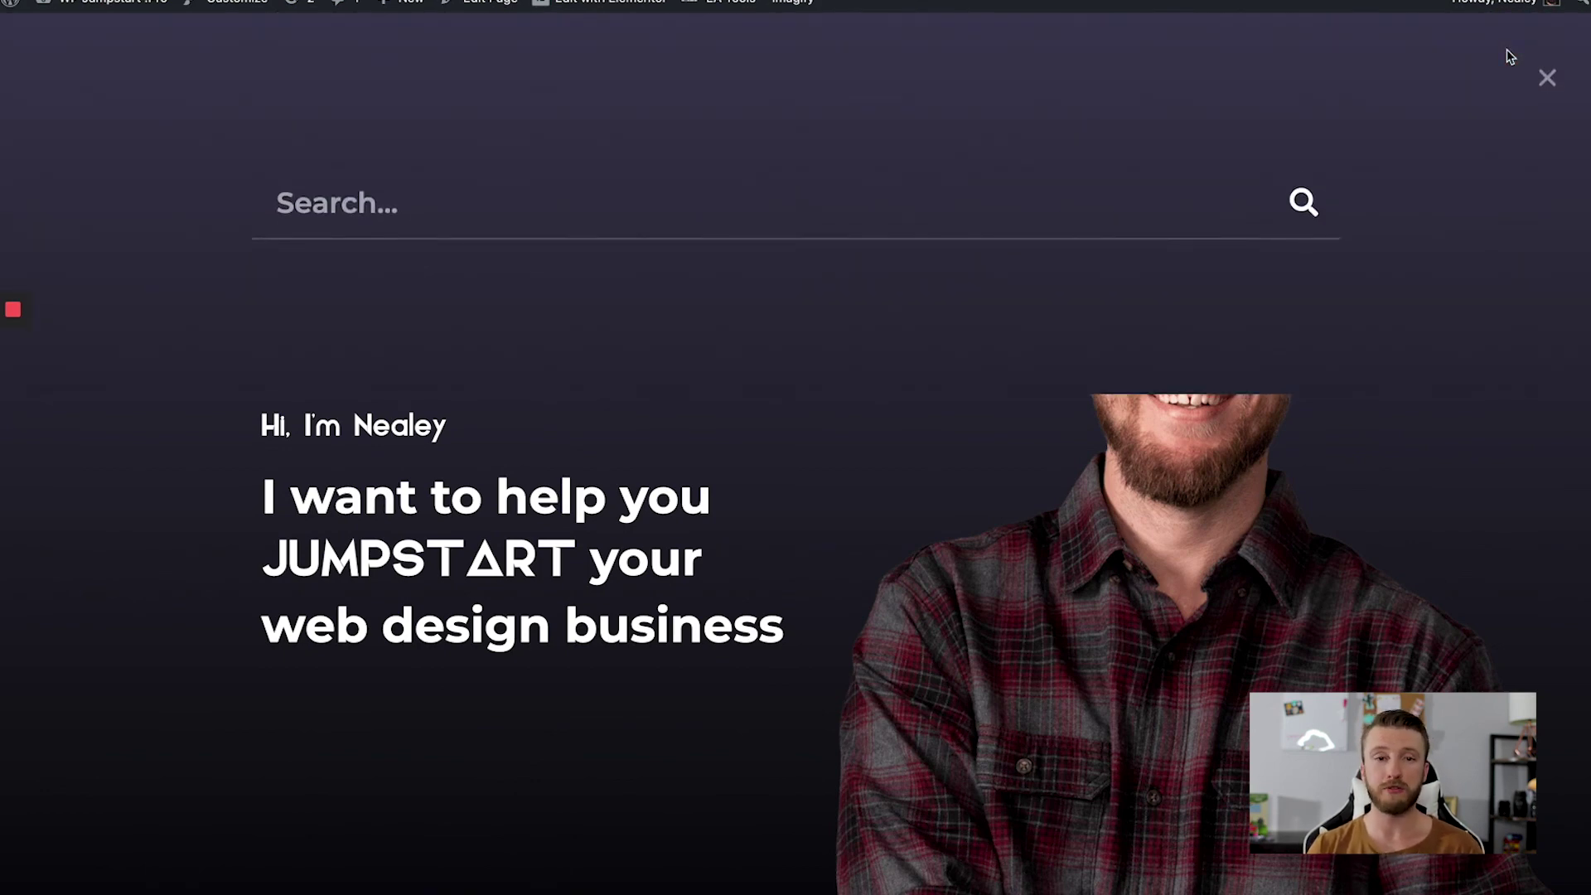
pyautogui.click(1549, 84)
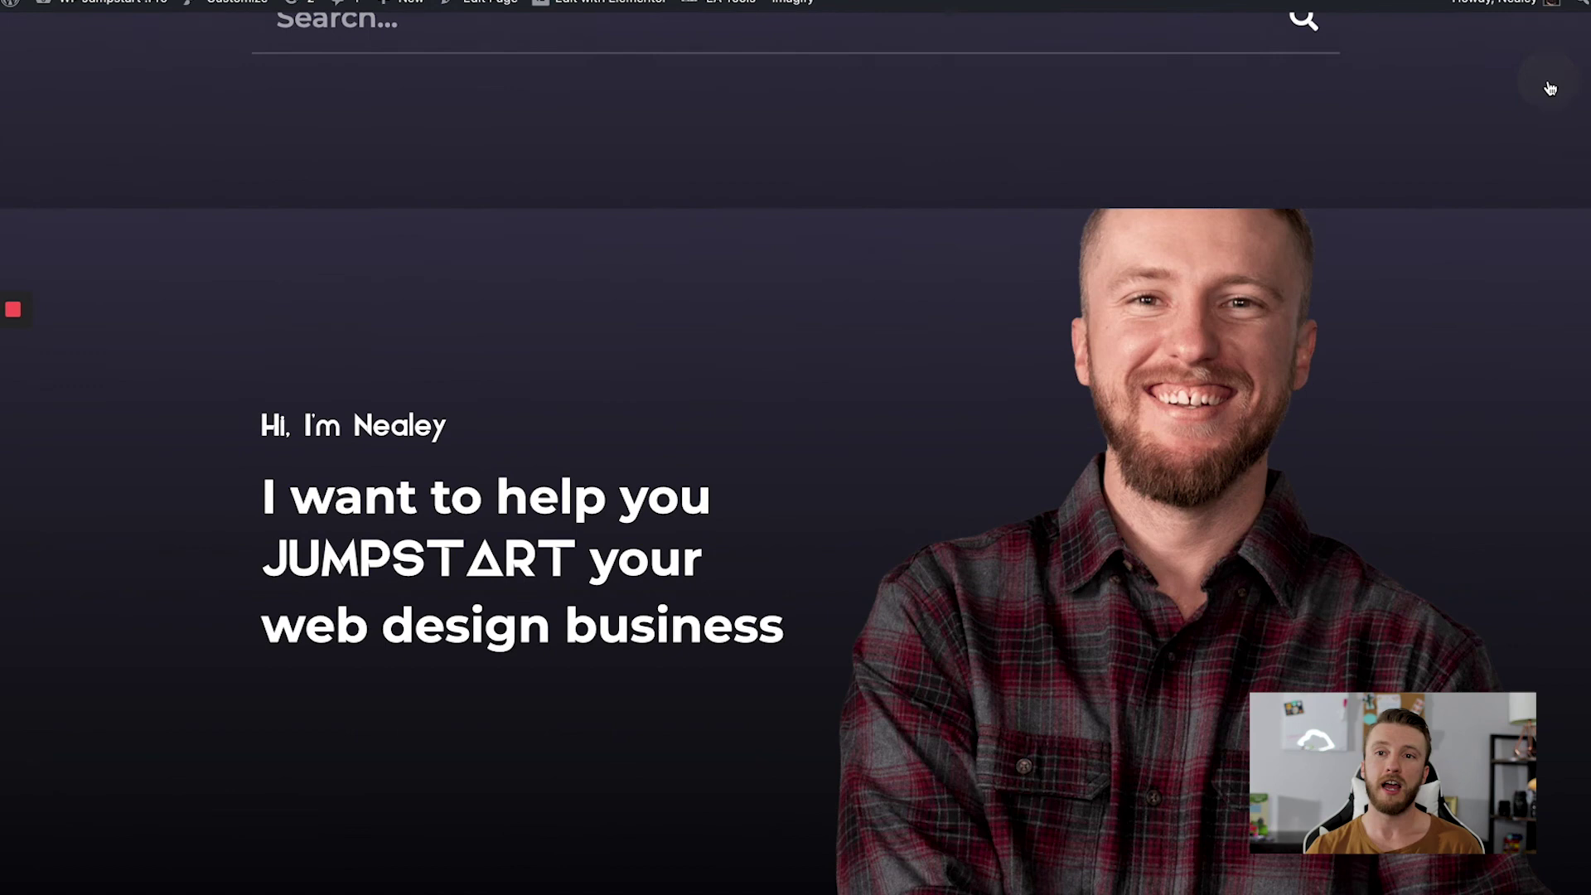